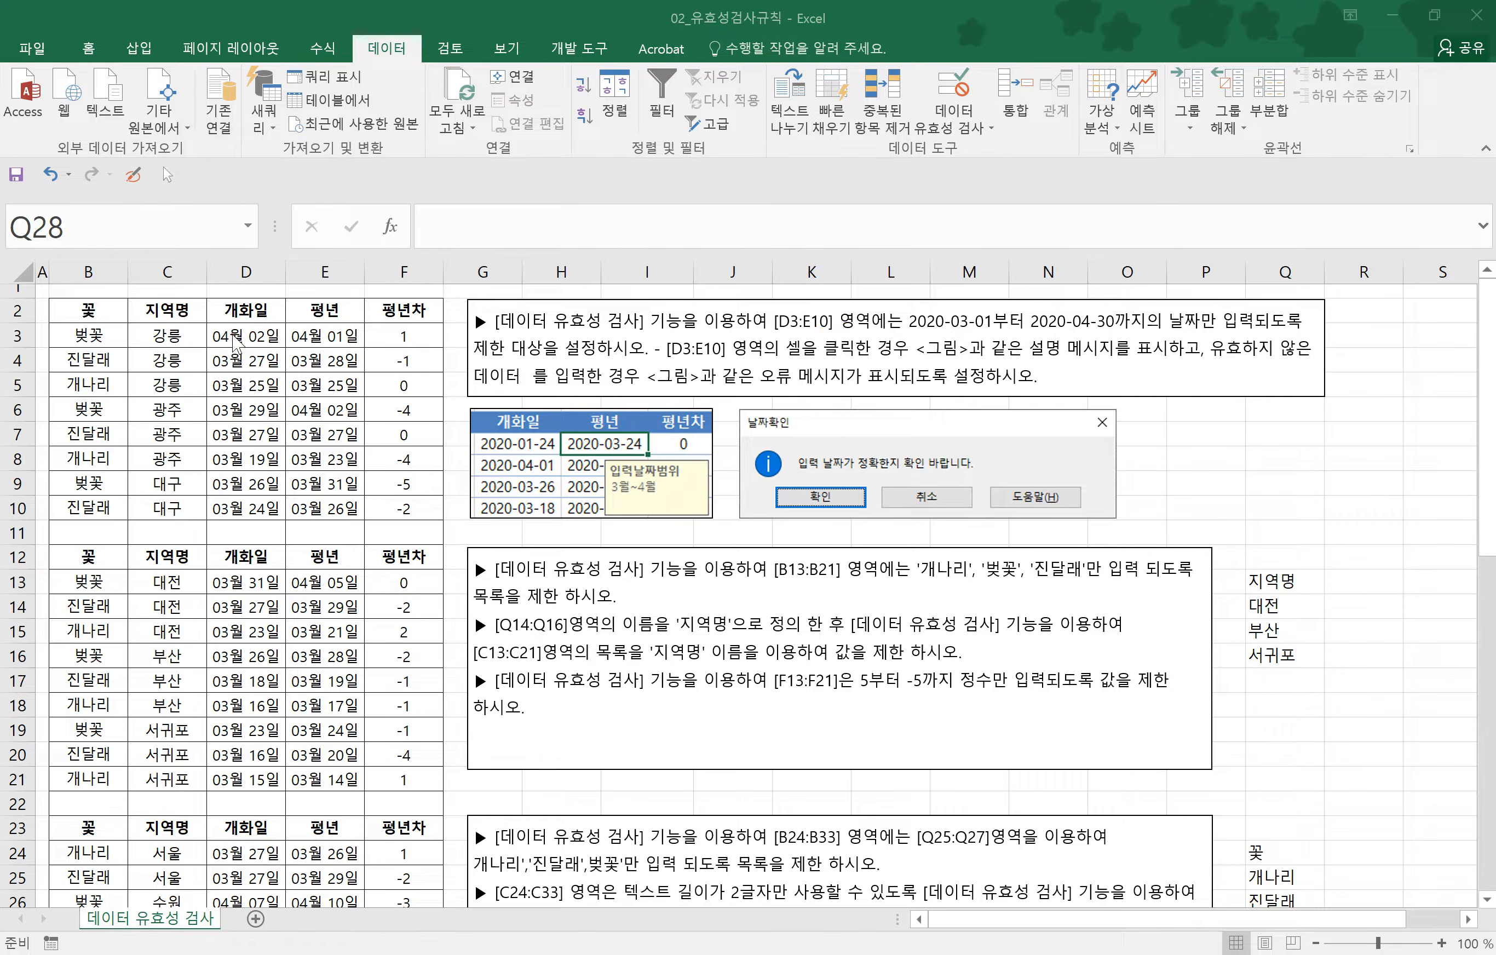
# - Select the 개화일 and 평년 dates in D3:E10 and open the data validation criteria for them
pyautogui.moveTo(233, 338); pyautogui.dragTo(318, 510)
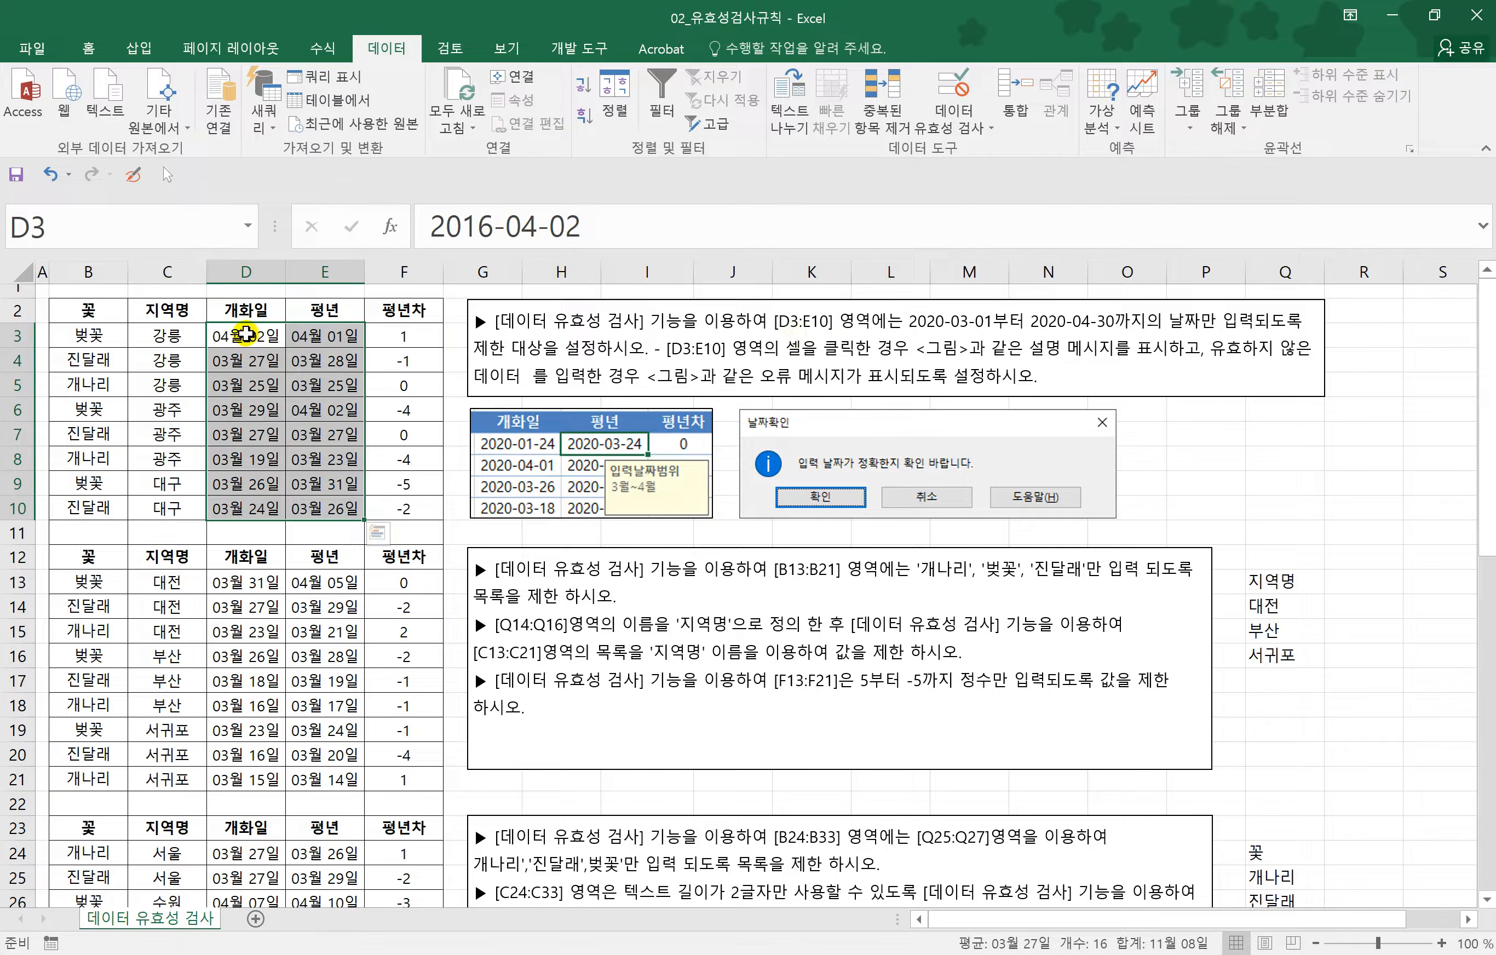
pyautogui.click(245, 334)
pyautogui.moveTo(217, 333); pyautogui.dragTo(311, 502)
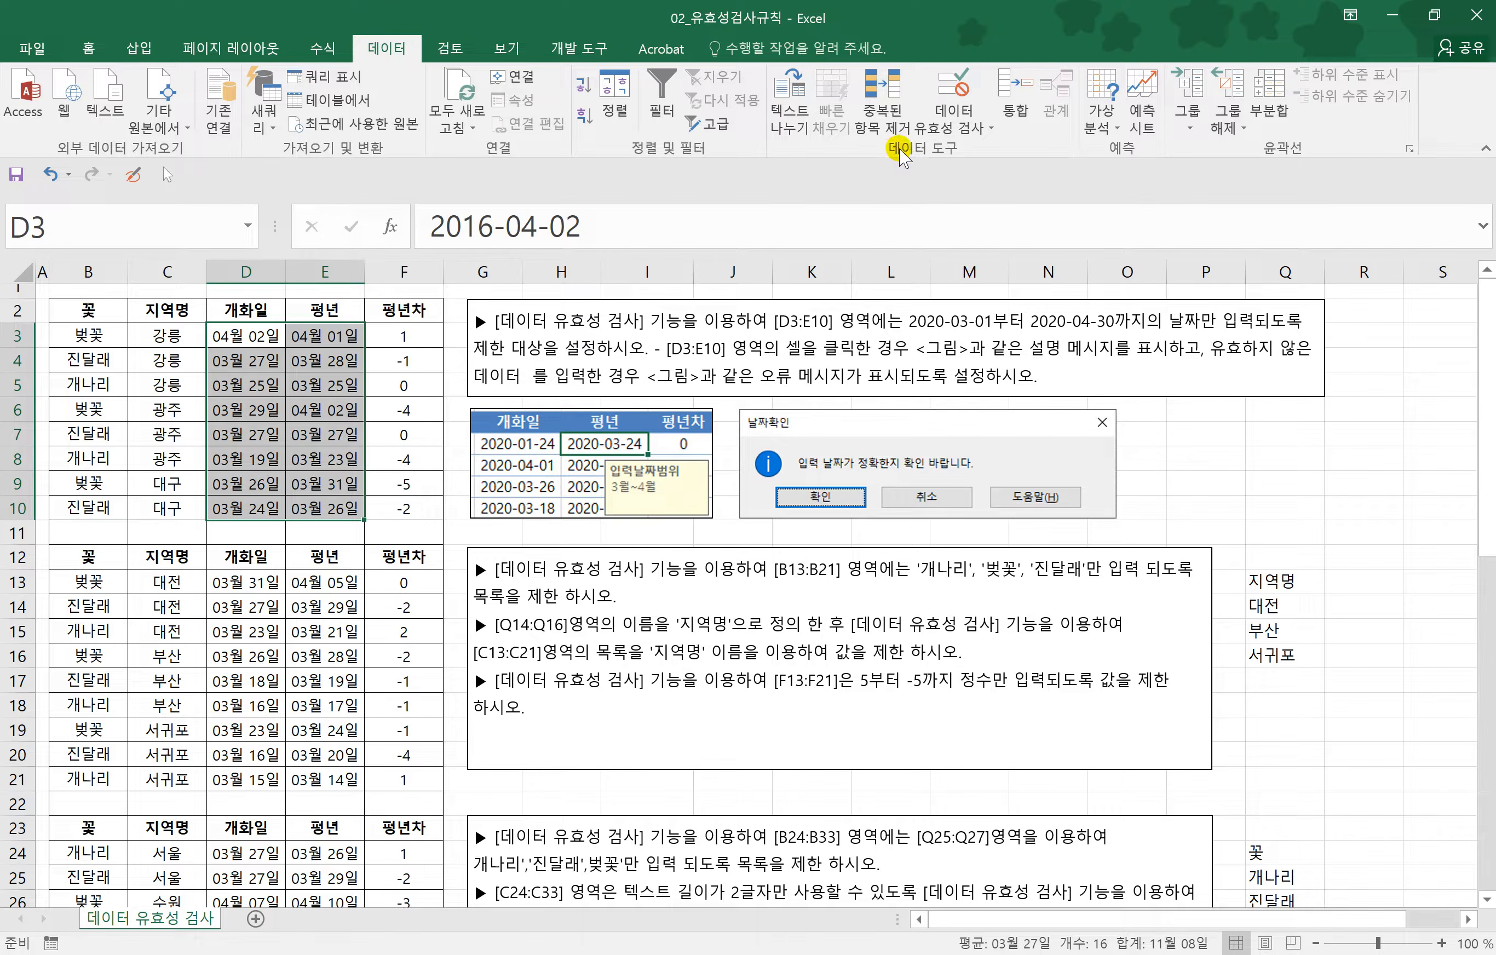
pyautogui.click(961, 127)
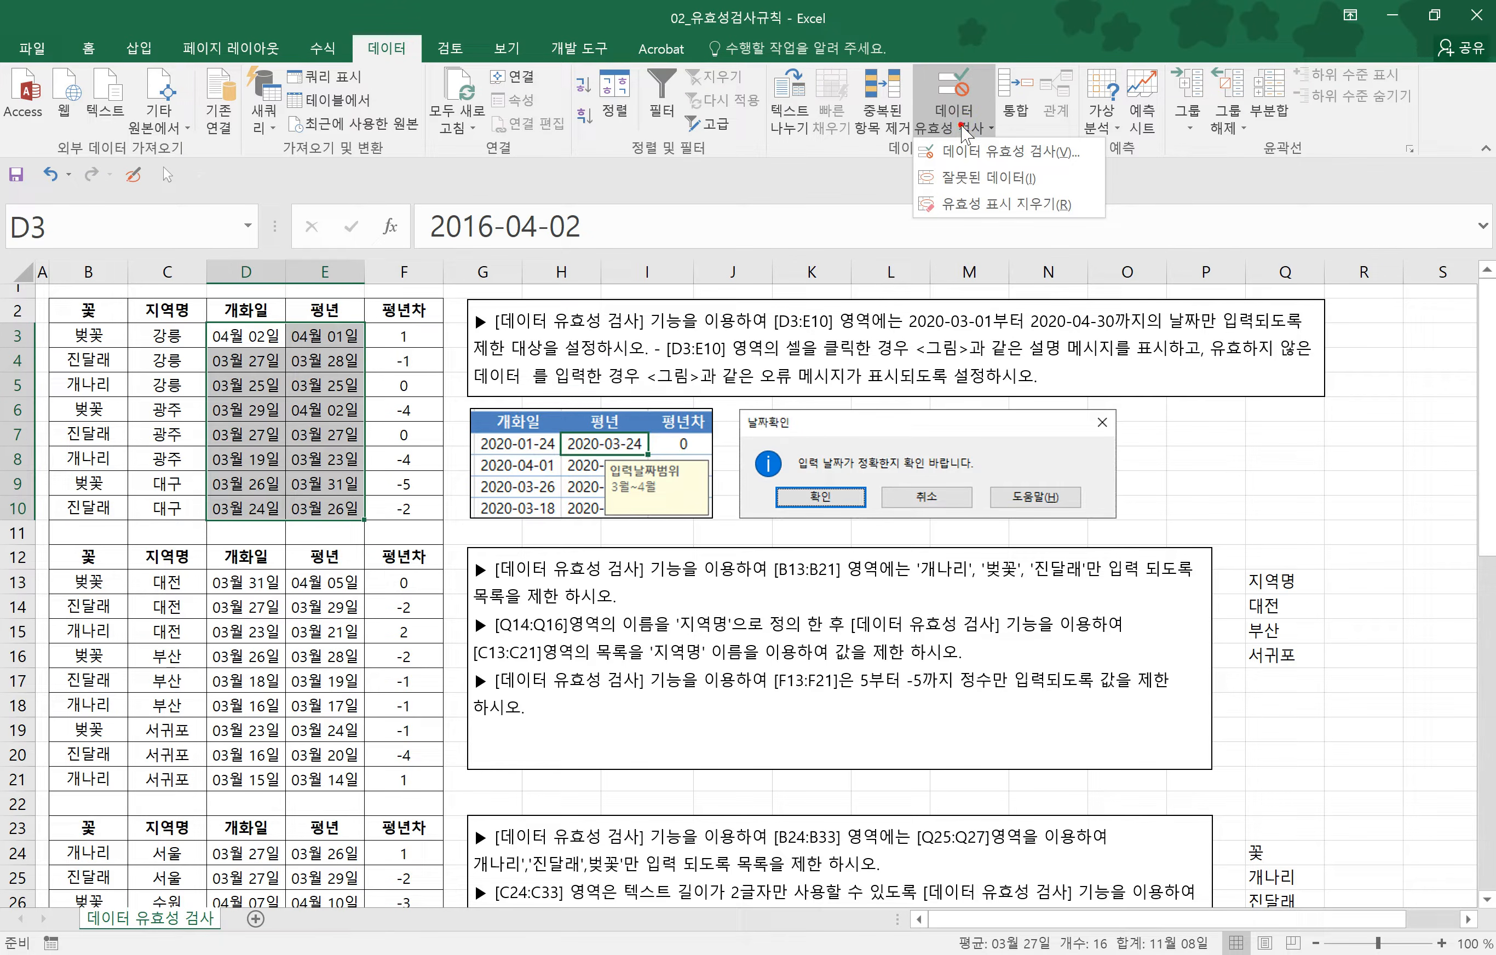
pyautogui.click(965, 152)
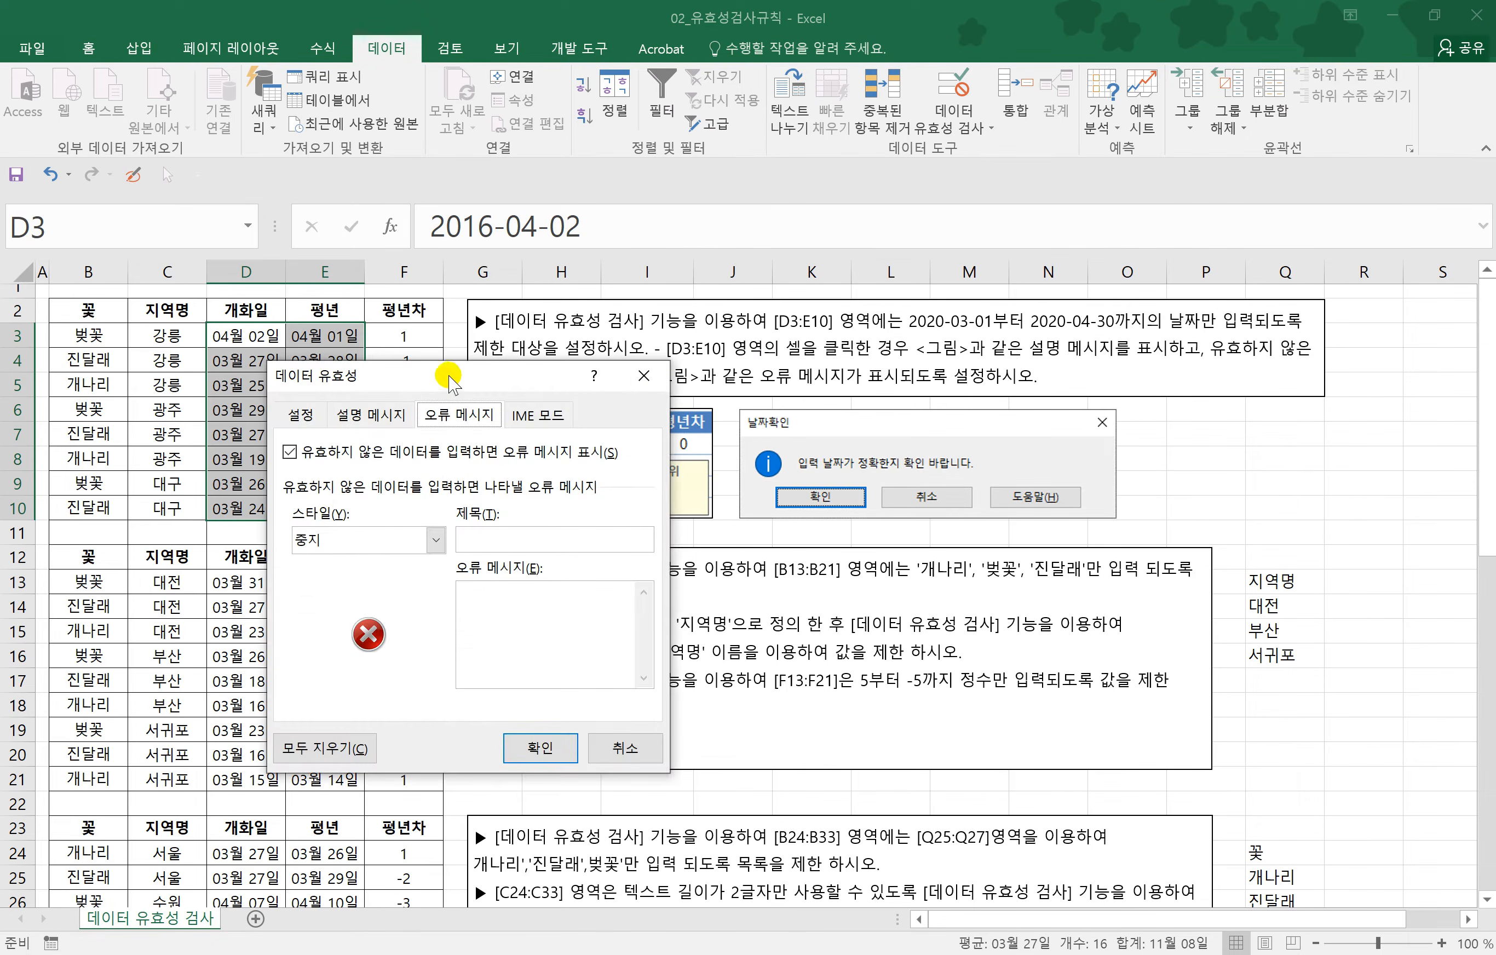
pyautogui.moveTo(449, 380); pyautogui.dragTo(346, 402)
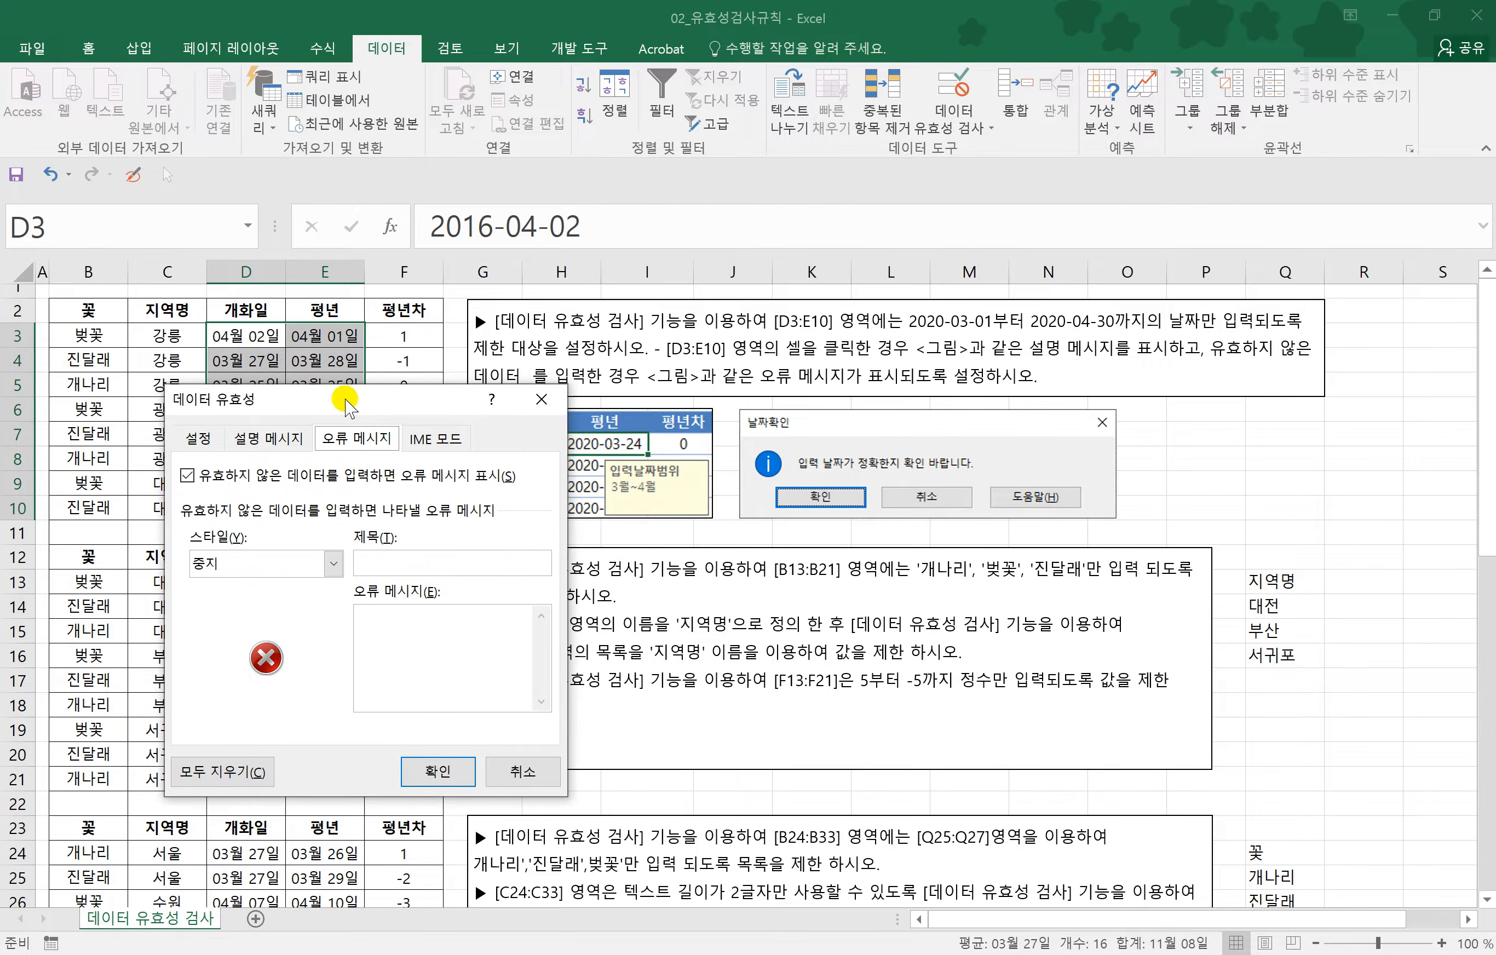
pyautogui.click(199, 439)
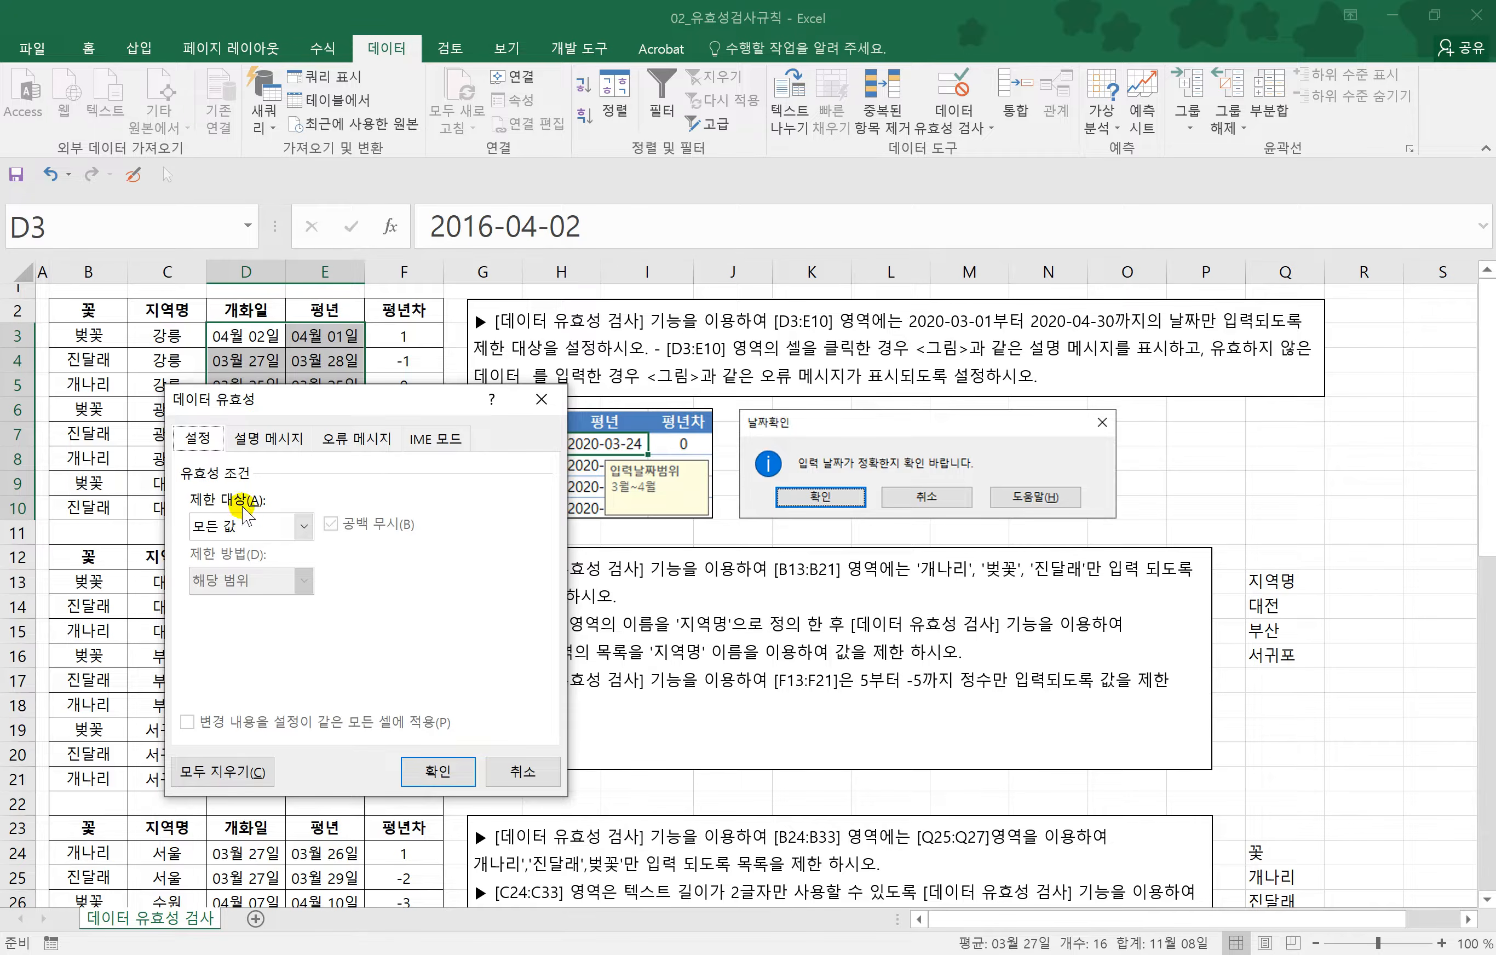
# - Restrict D3:E10 to dates (날짜) within the range (해당 범위) from 2020-3-1 to 2020-4-30
pyautogui.click(305, 525)
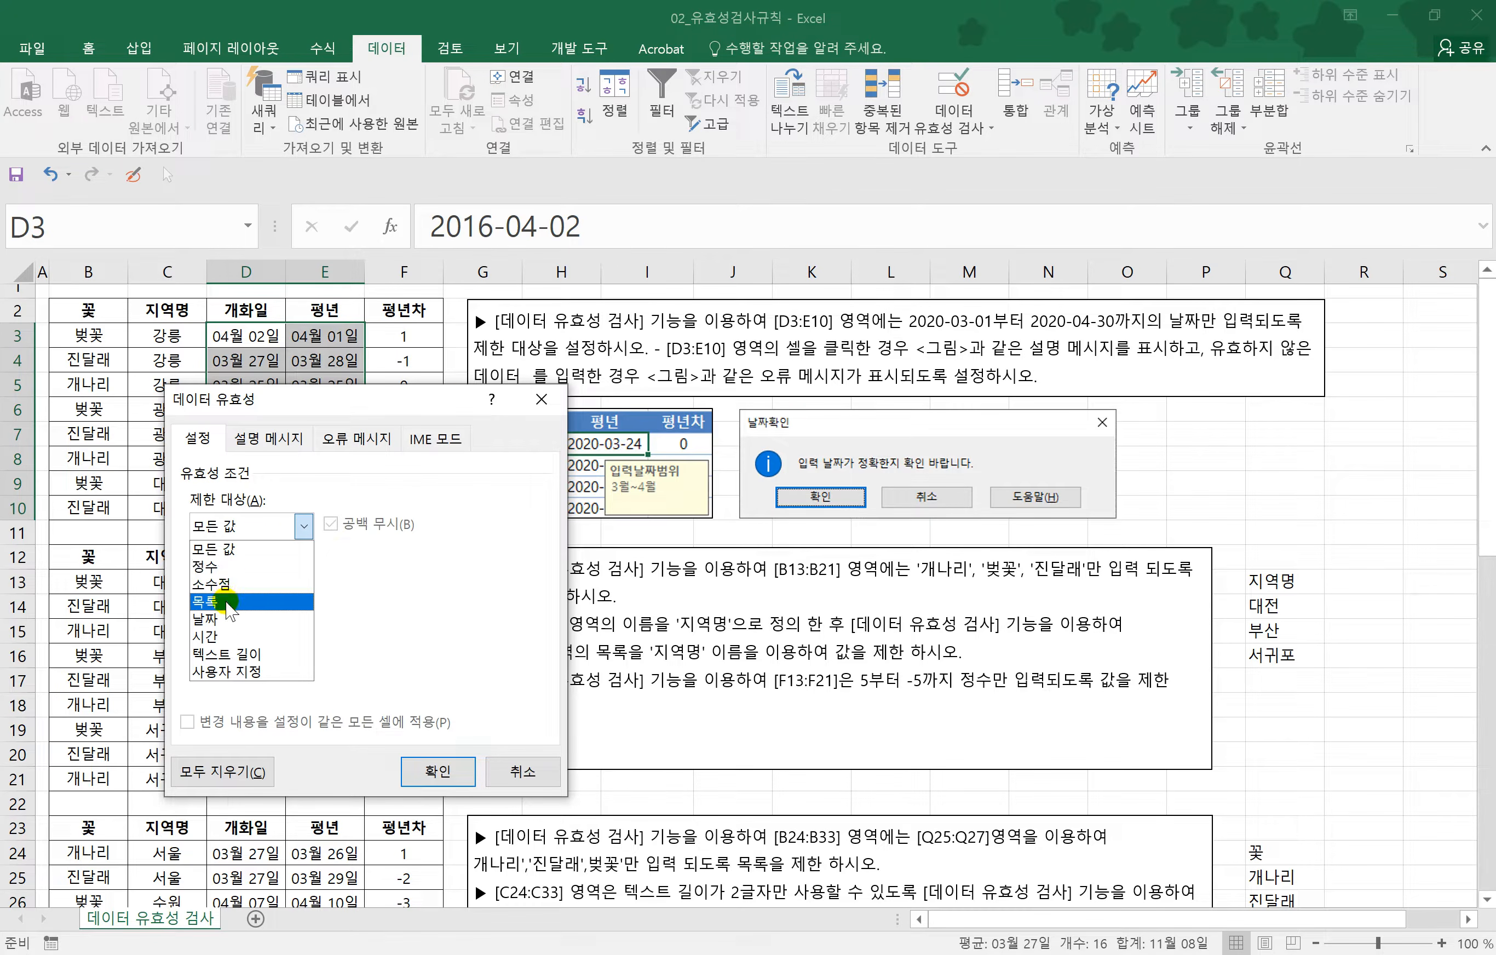
pyautogui.click(213, 618)
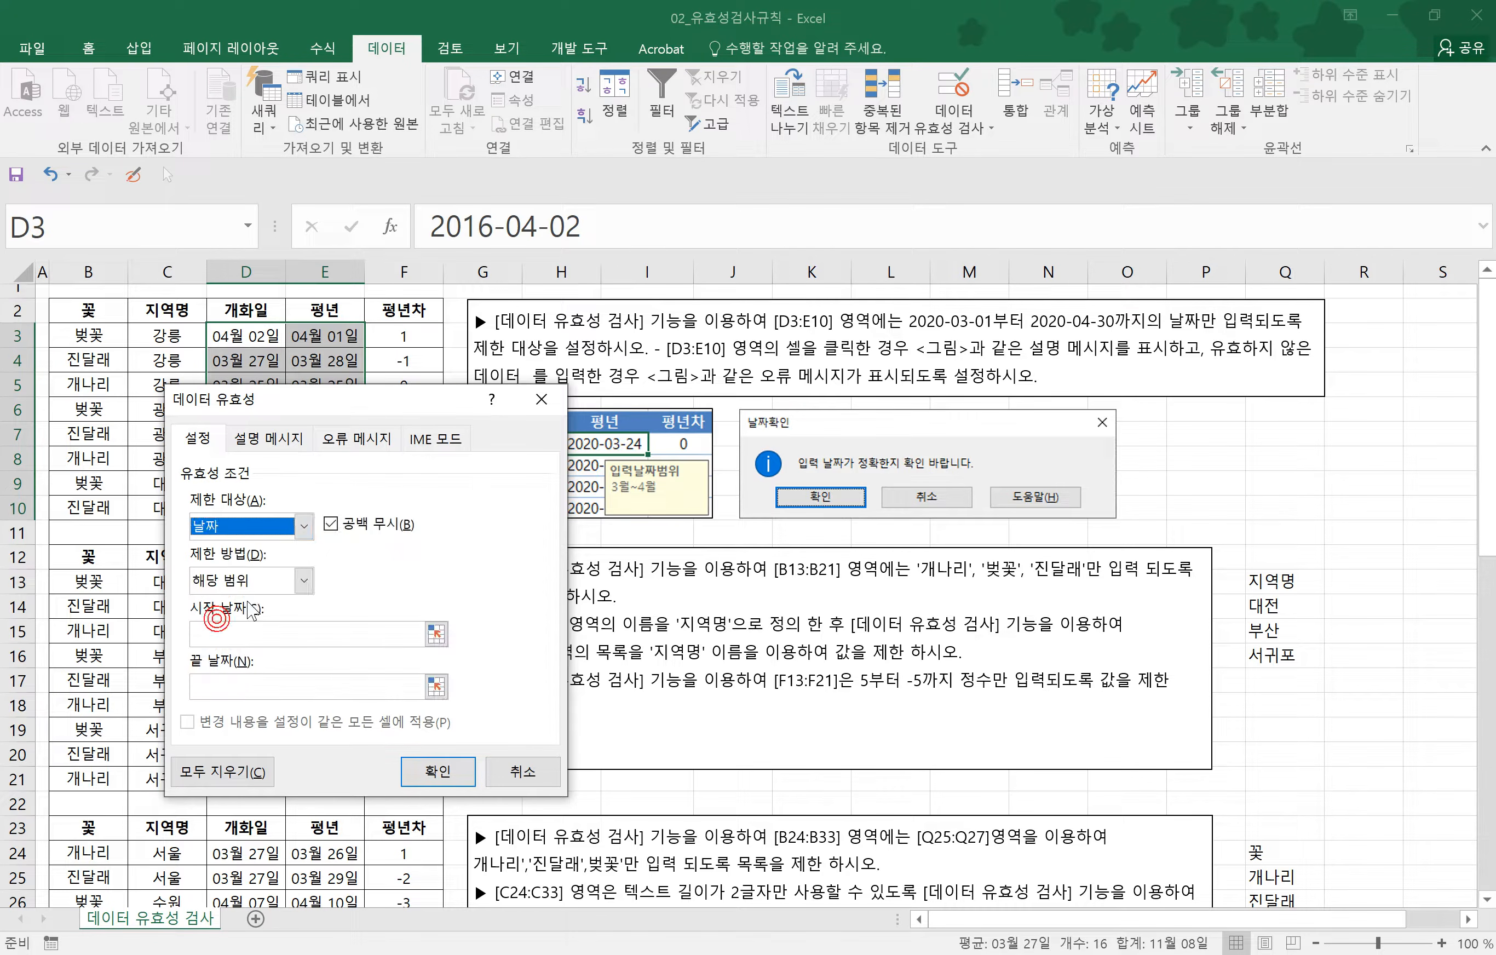
pyautogui.click(303, 579)
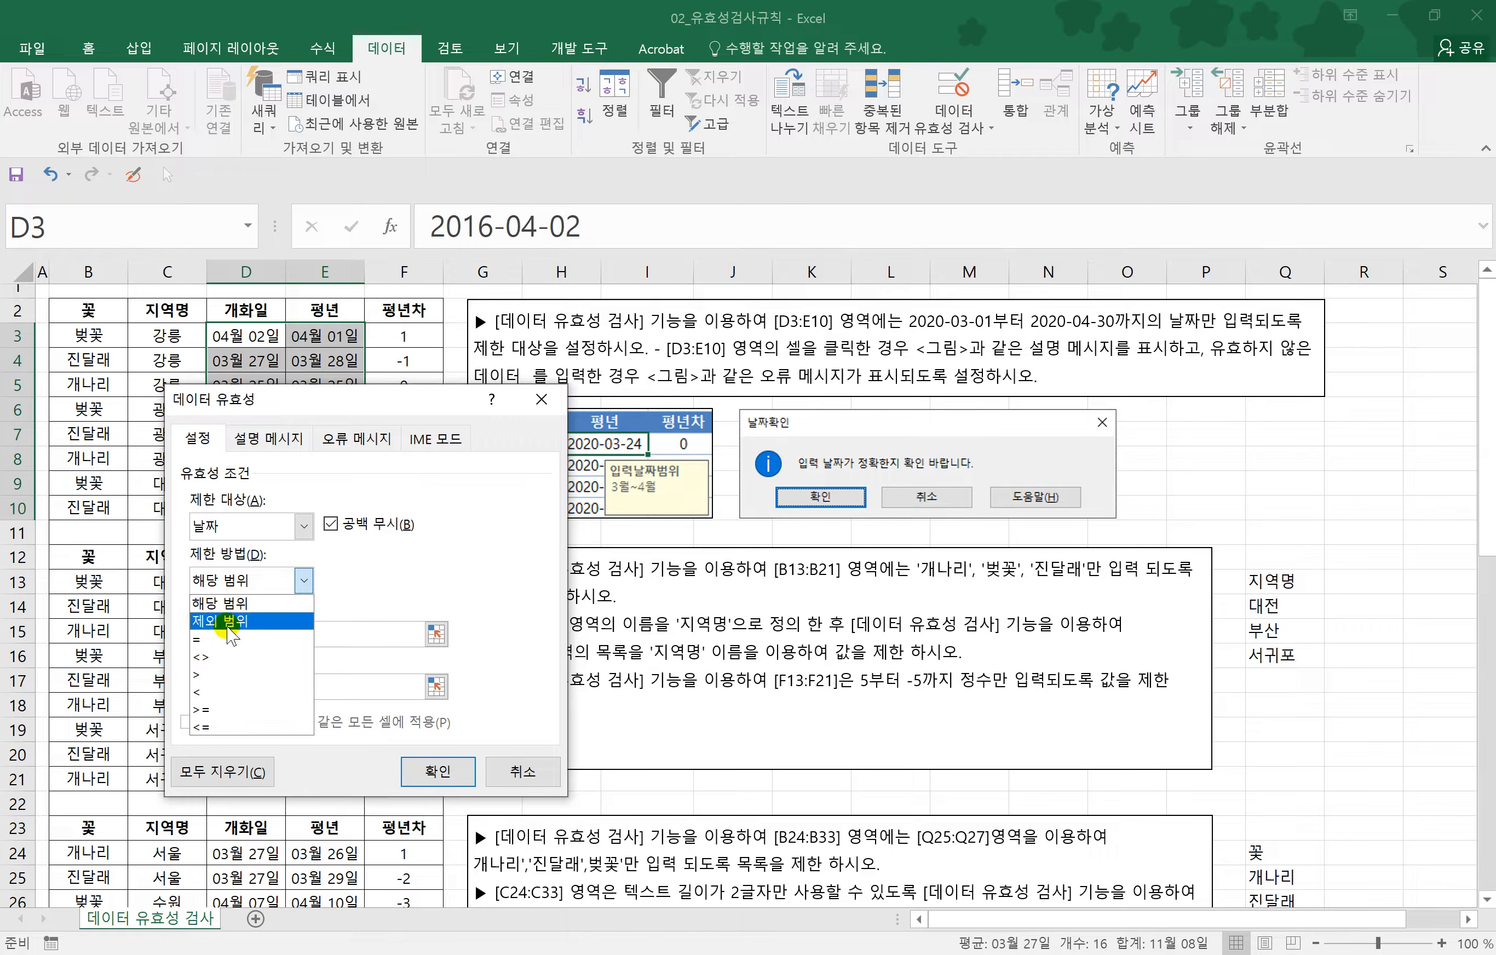
pyautogui.click(234, 604)
pyautogui.click(201, 633)
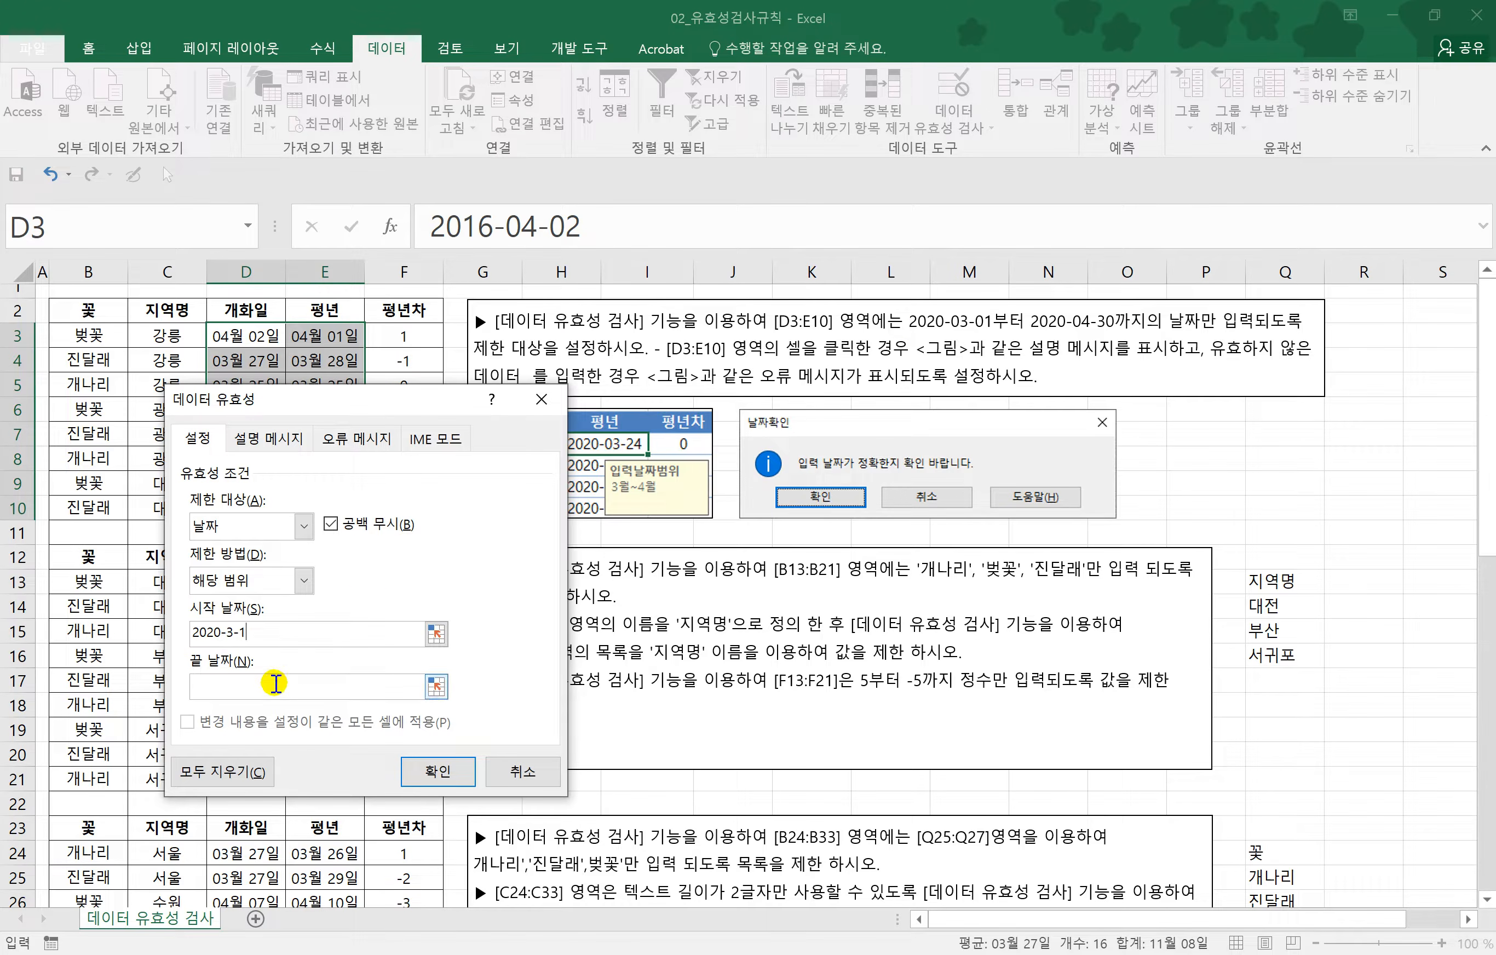
pyautogui.click(276, 683)
pyautogui.click(277, 683)
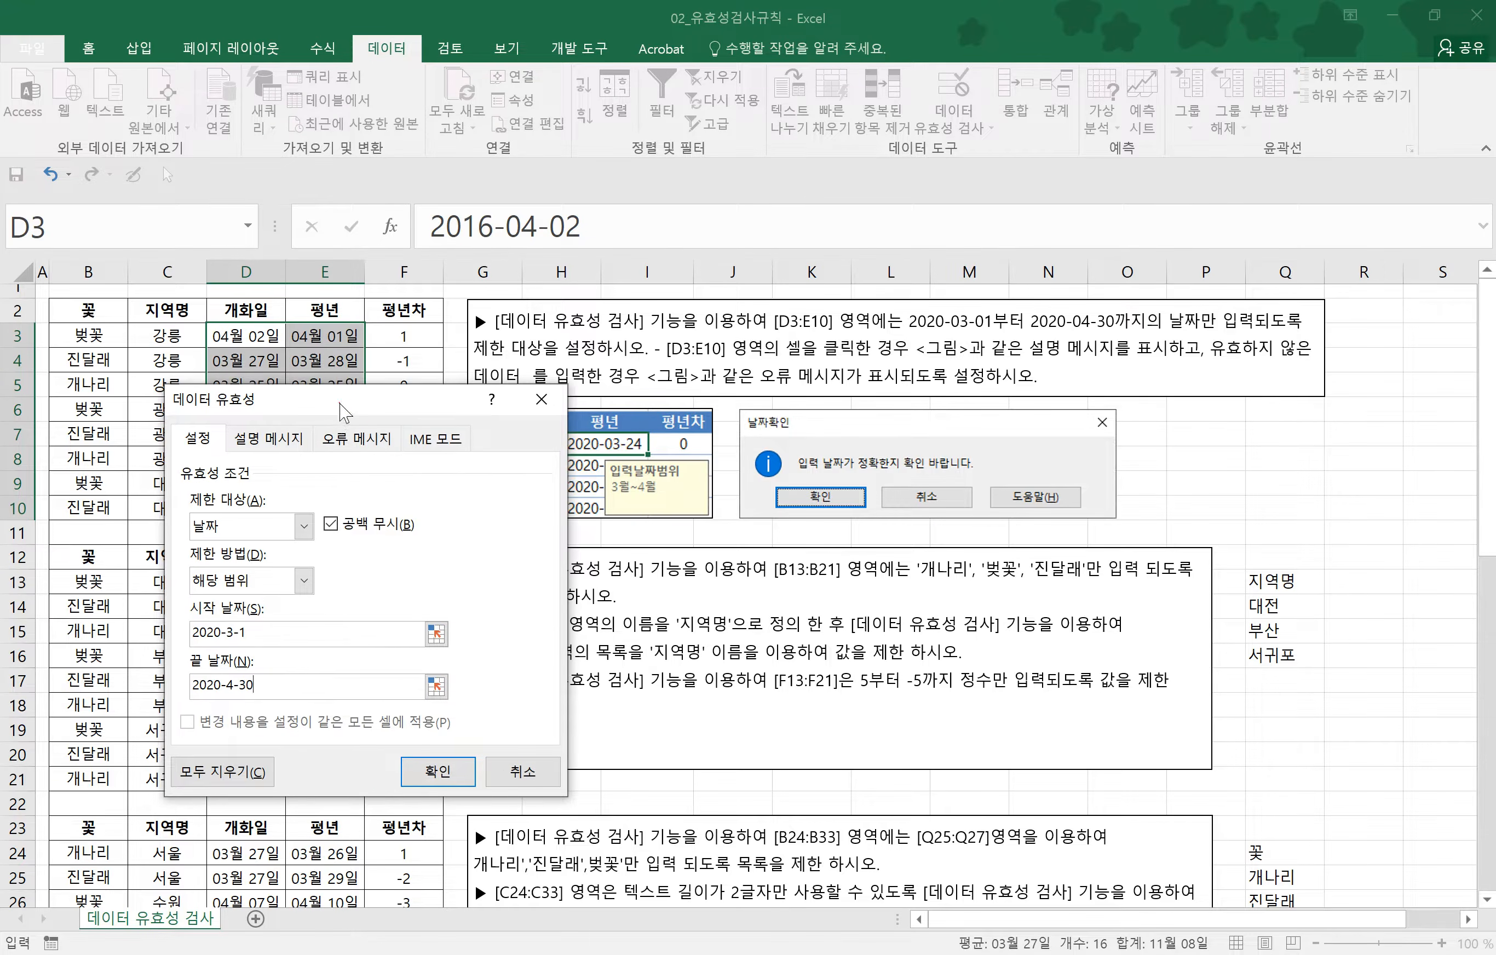
# - Give the validated cells an input message titled 입력날짜범위 with the text 3월~4월
pyautogui.moveTo(344, 413); pyautogui.dragTo(317, 412)
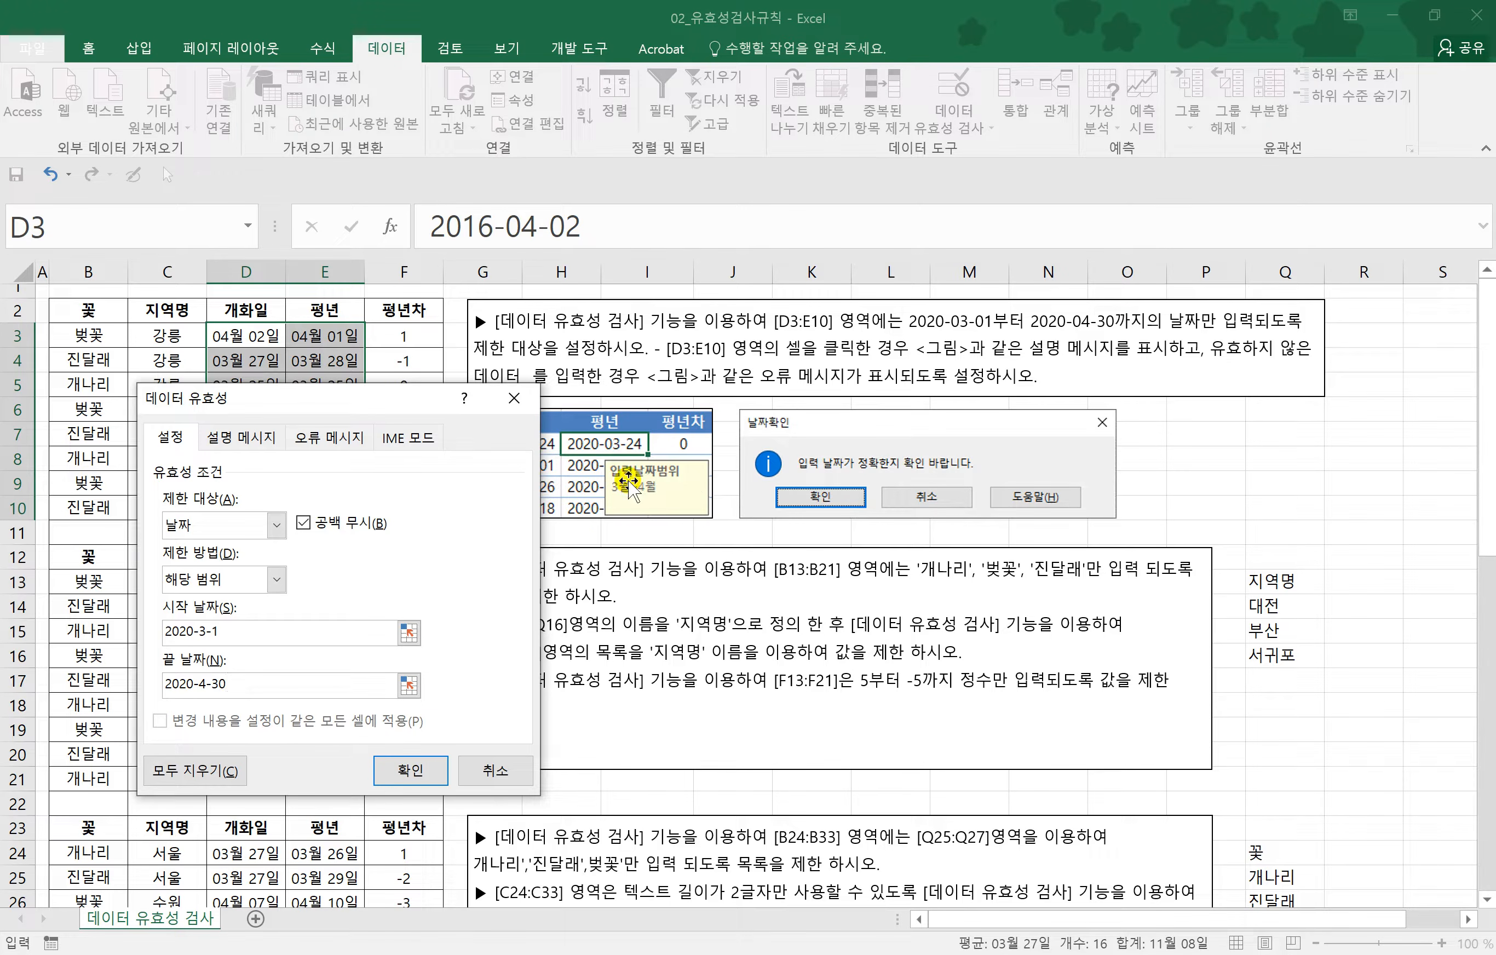
pyautogui.click(260, 444)
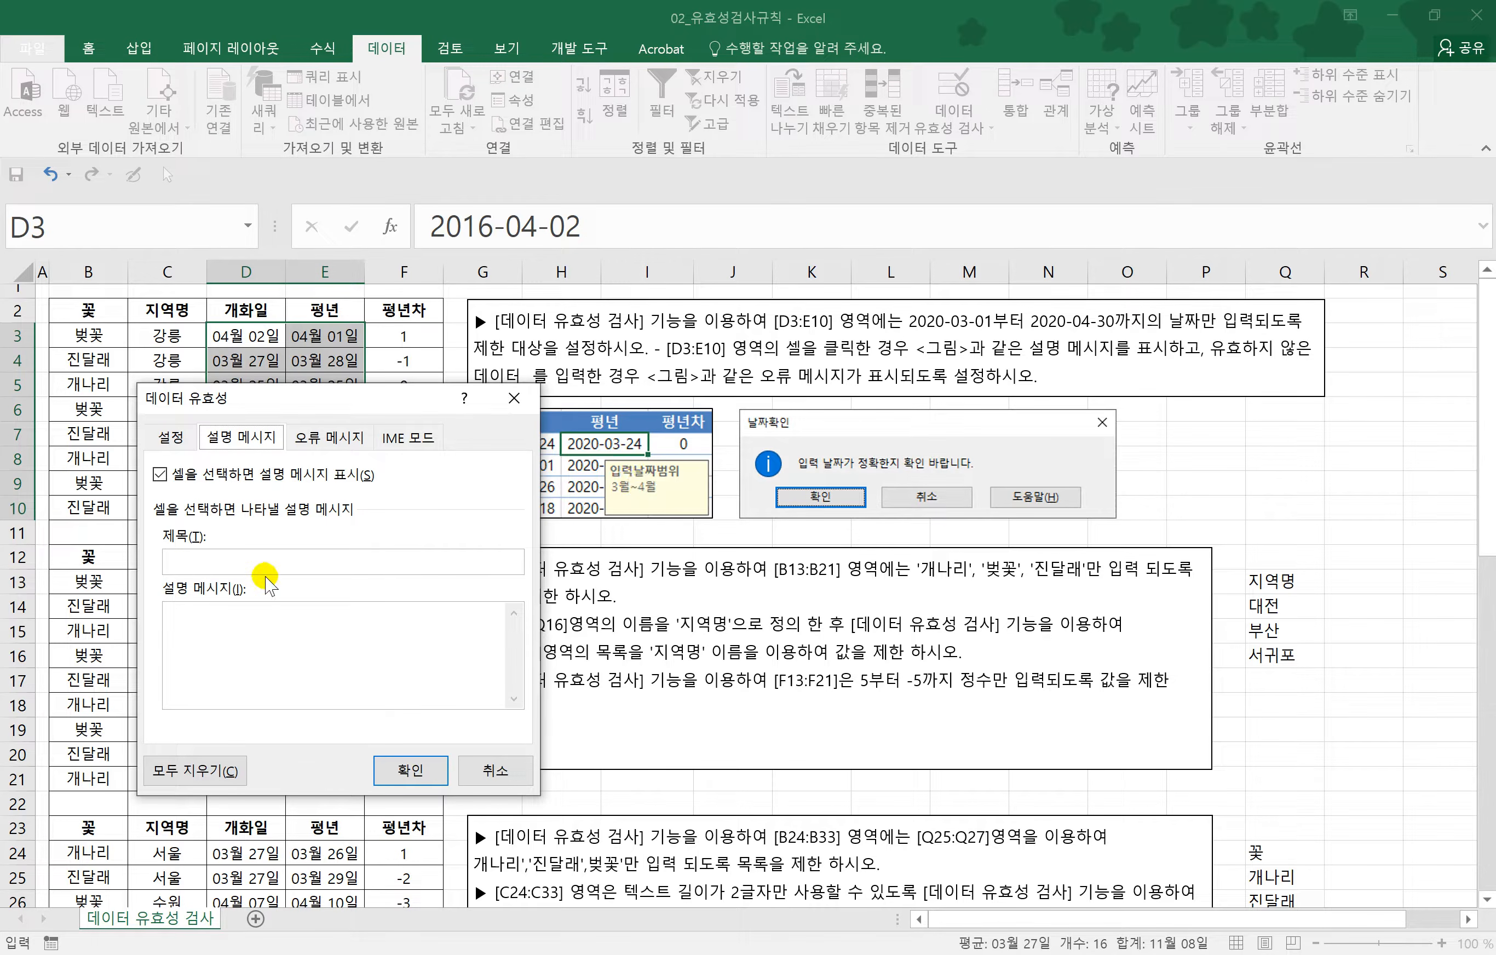
pyautogui.click(248, 566)
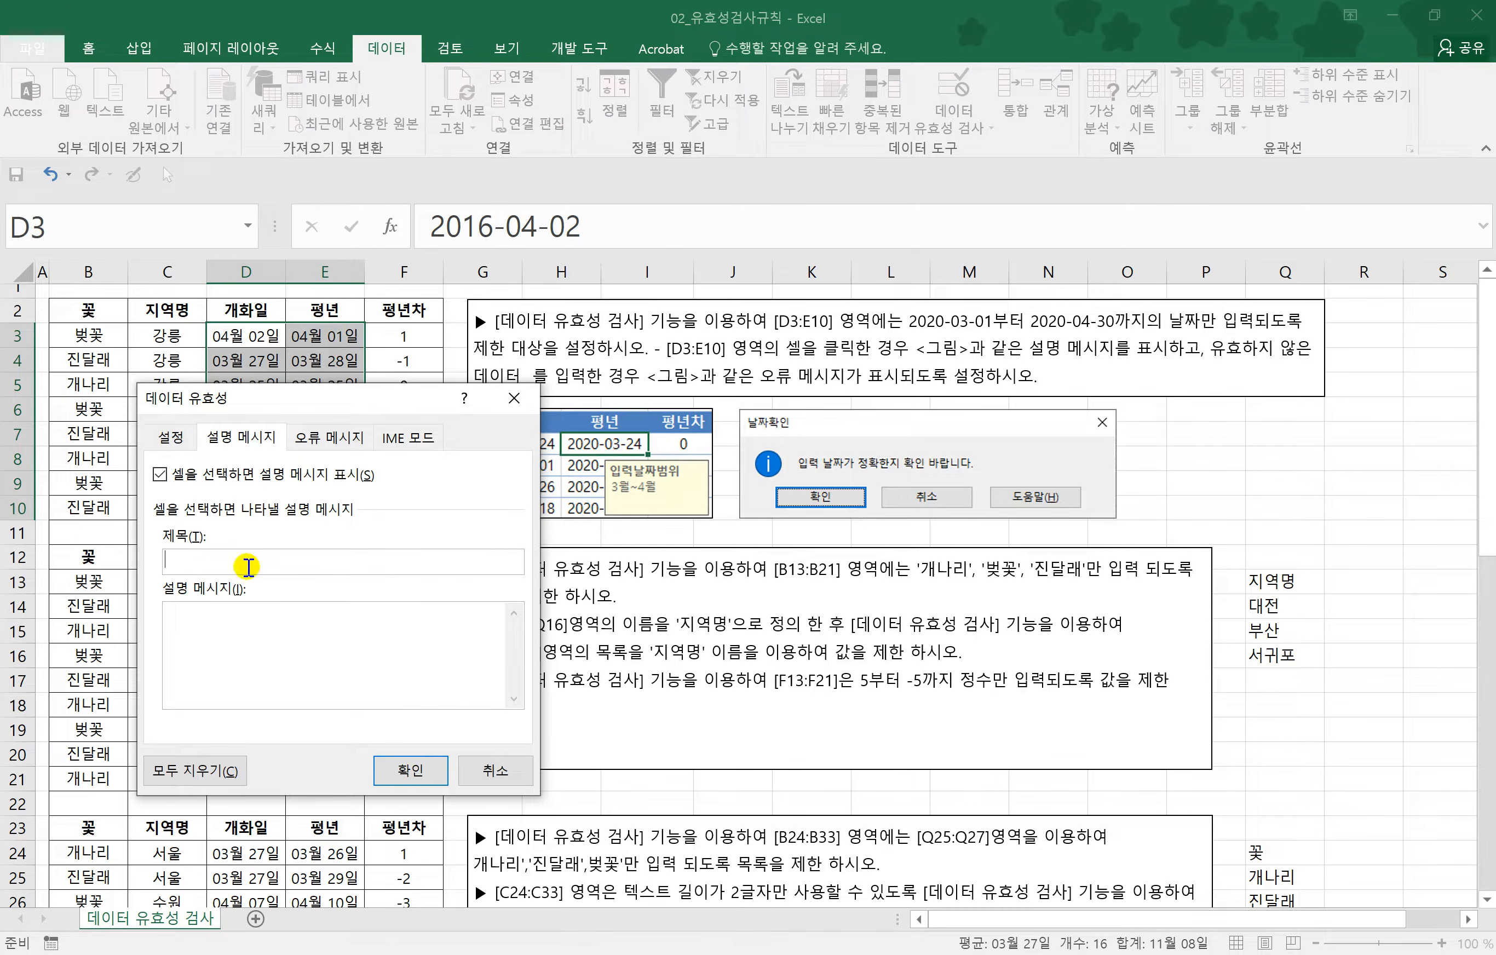
pyautogui.write('입력날짜범위')
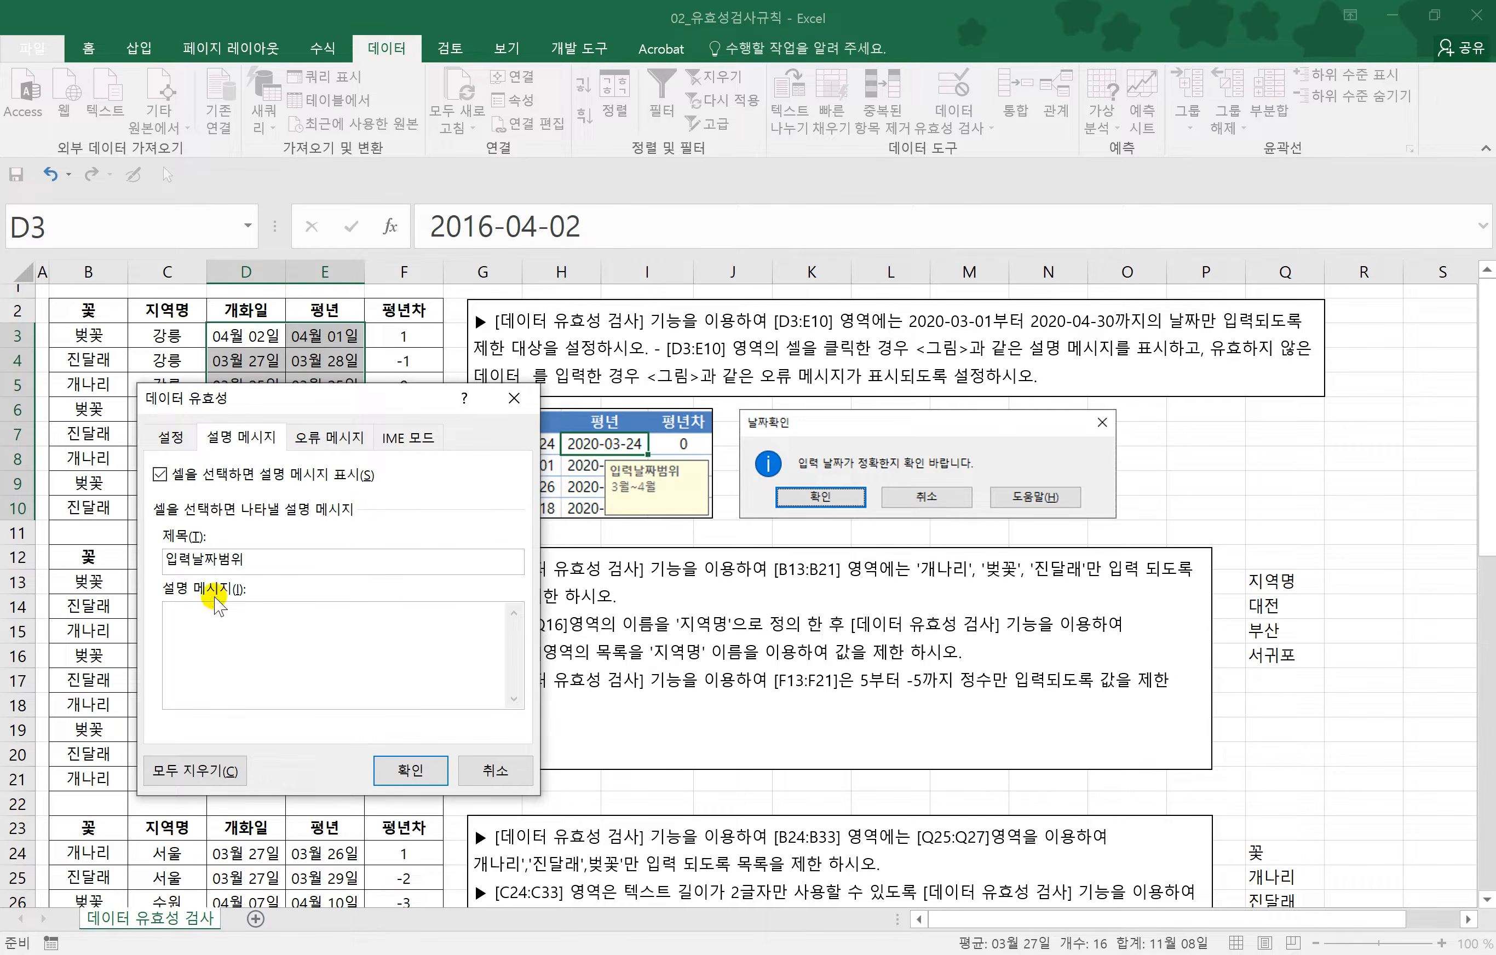
pyautogui.click(192, 626)
pyautogui.write('3월')
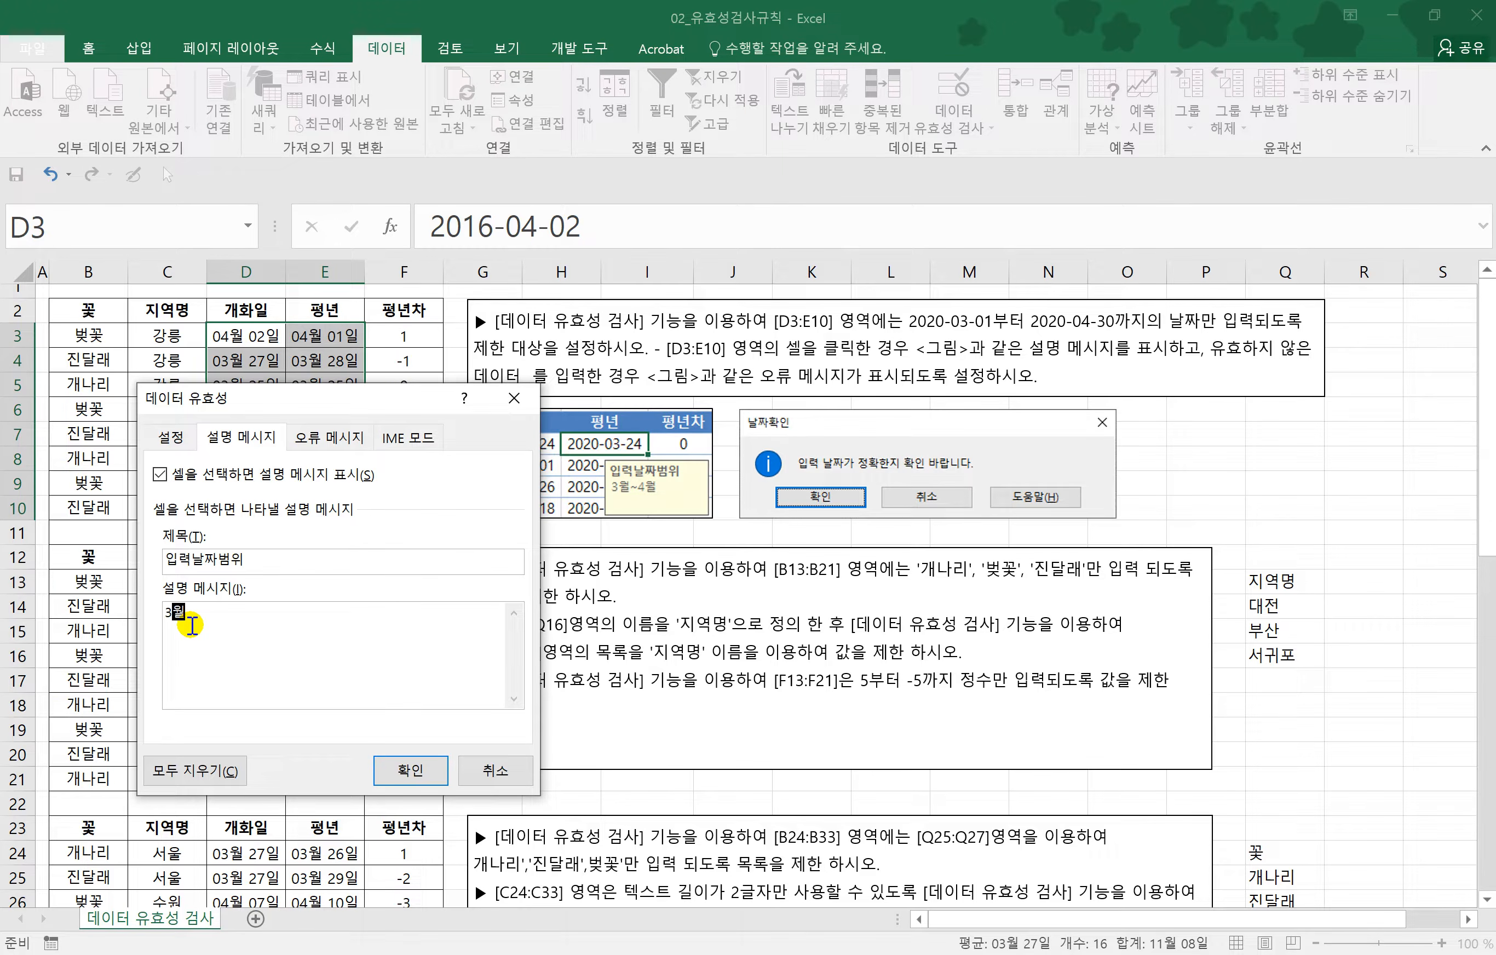
pyautogui.write('~4월')
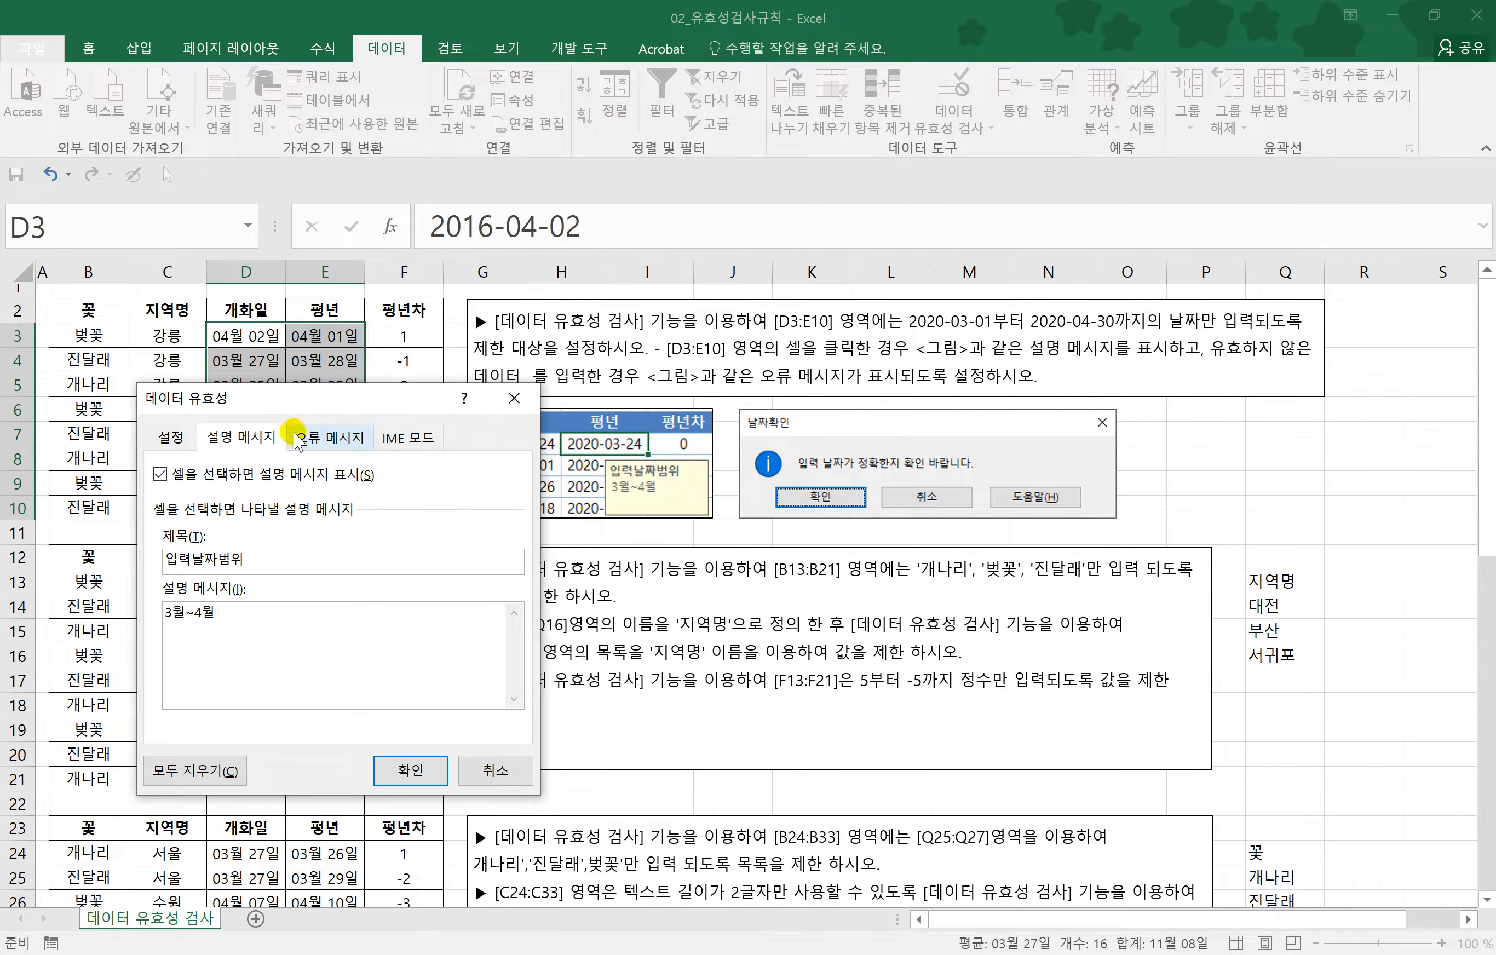
# - Set a 정보-style error alert titled 날짜확인 with the message "입력 날짜가 정확한지 확인 바랍니다." and apply the validation rule
pyautogui.click(328, 437)
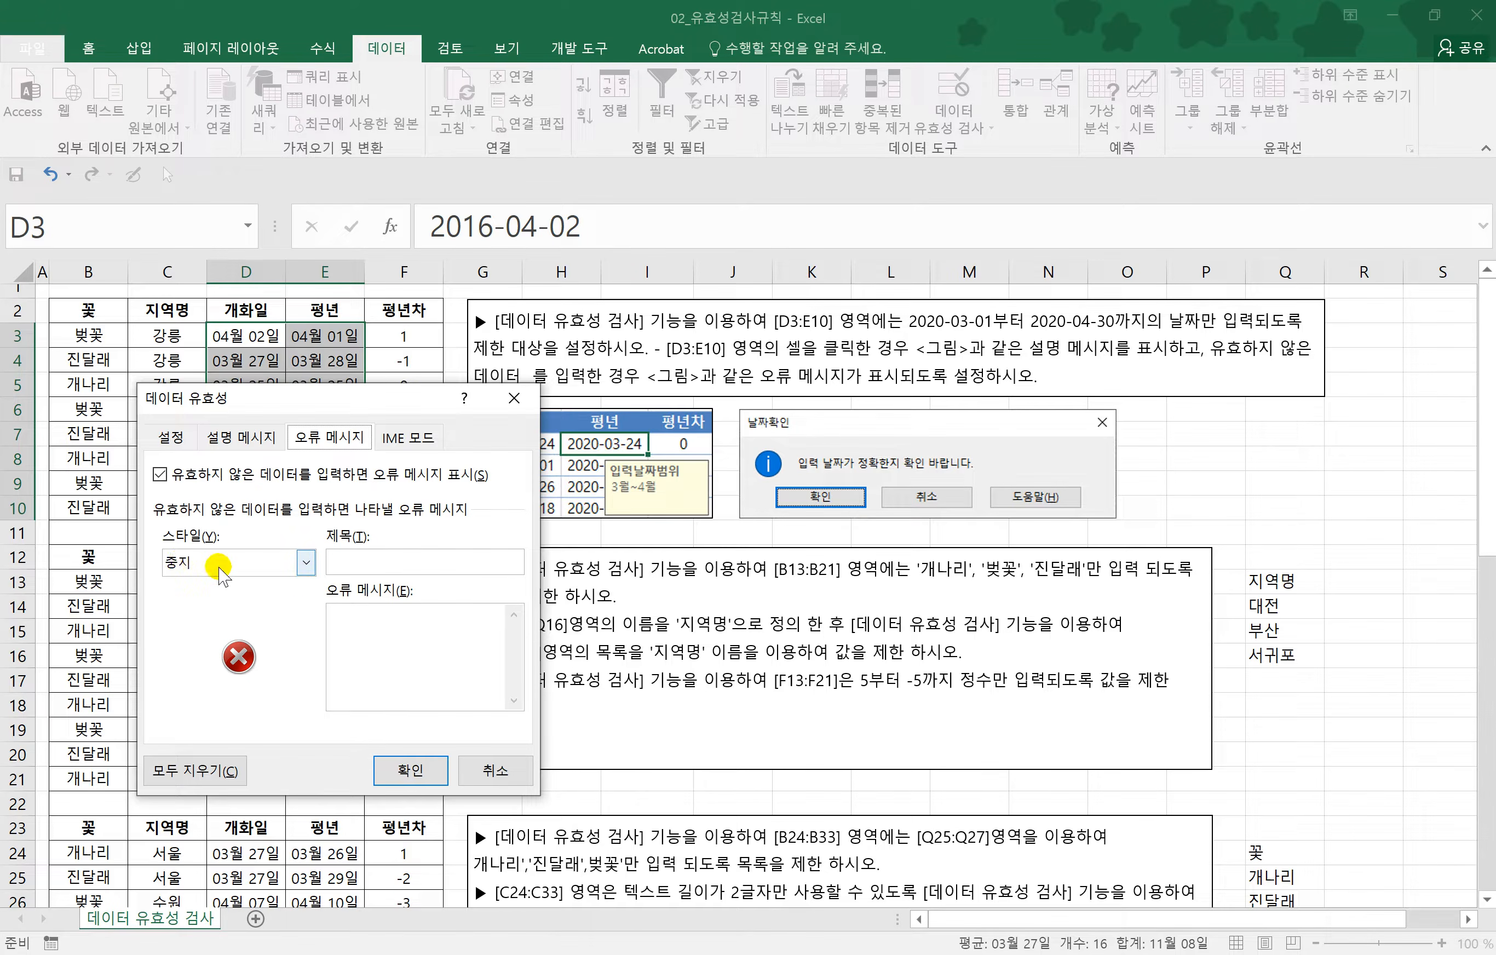
pyautogui.click(306, 562)
pyautogui.click(199, 619)
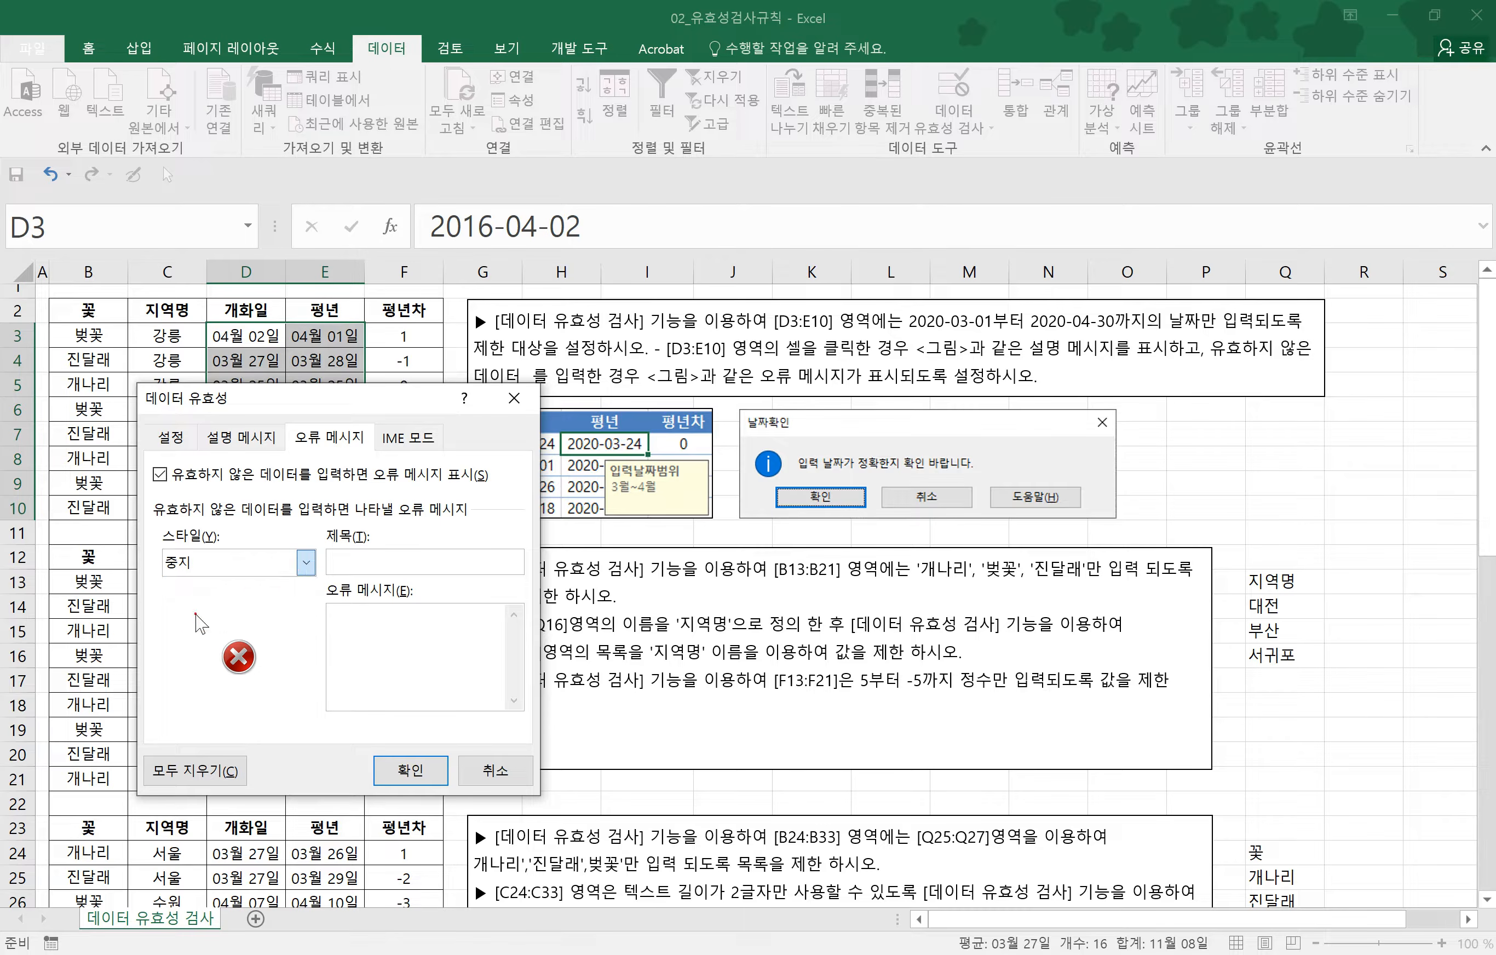
pyautogui.click(373, 562)
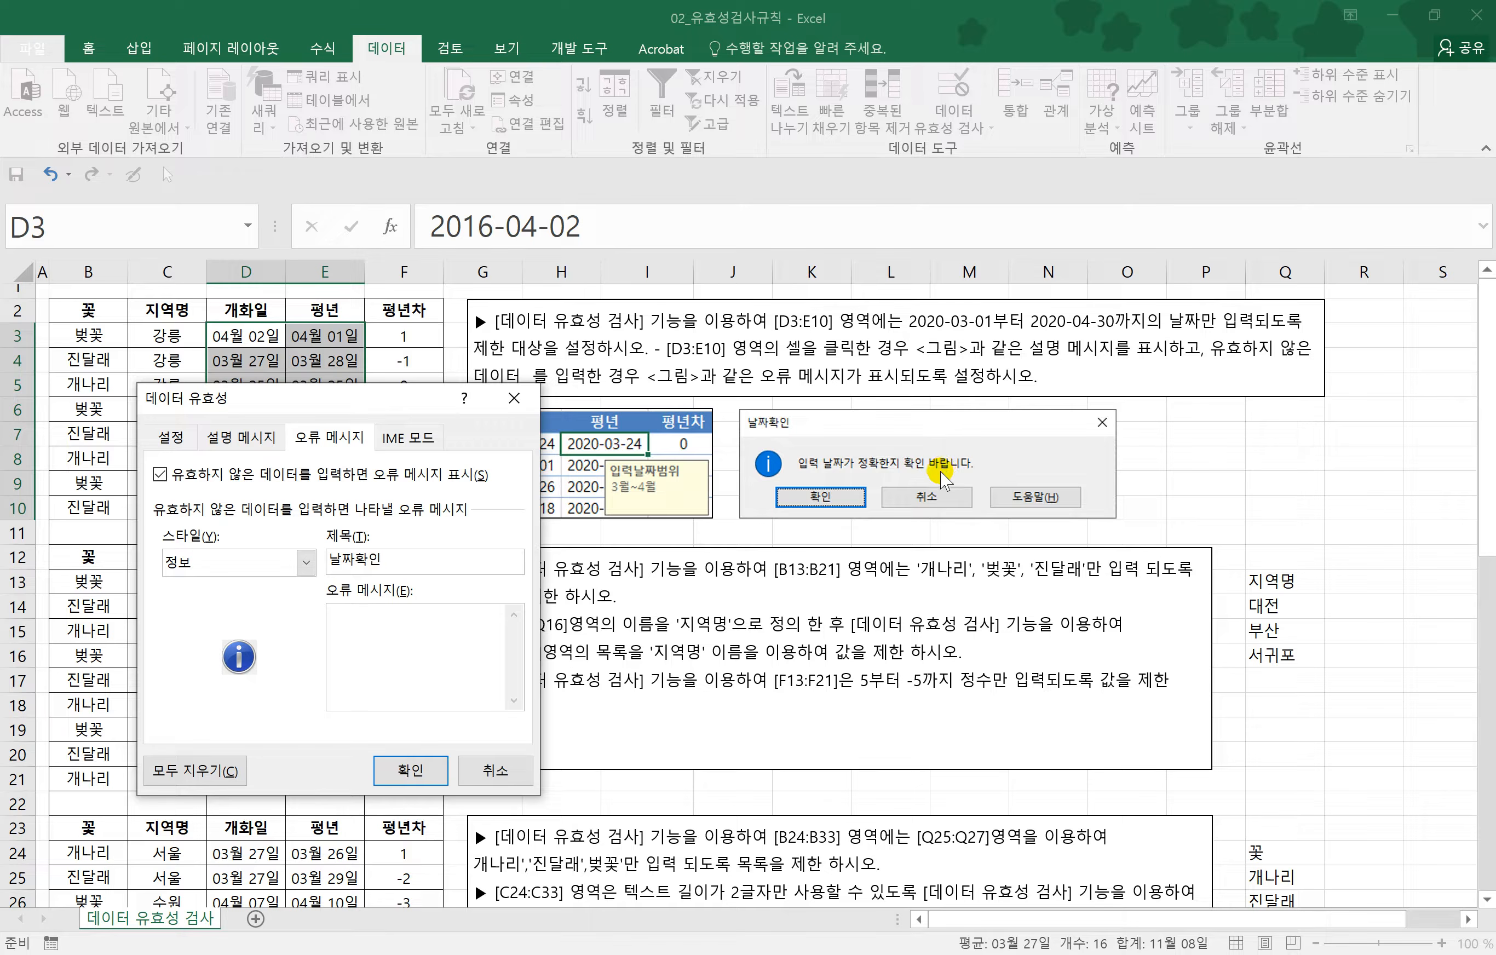
pyautogui.click(376, 639)
pyautogui.write('입력 날짜')
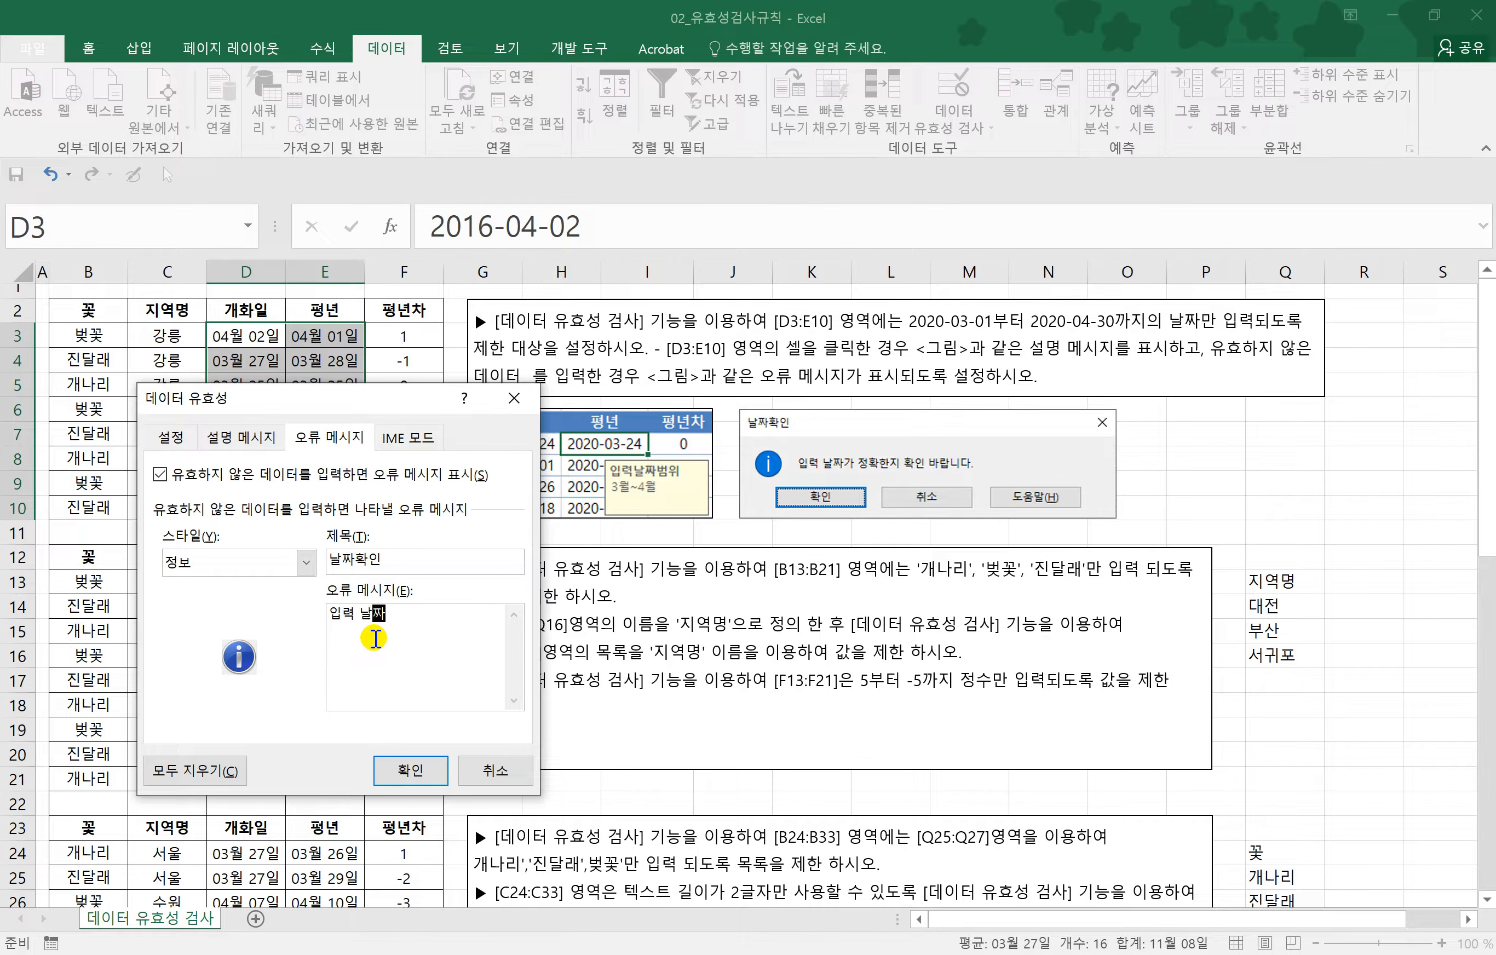
pyautogui.write('가 정확한지 확인 바랍니다.')
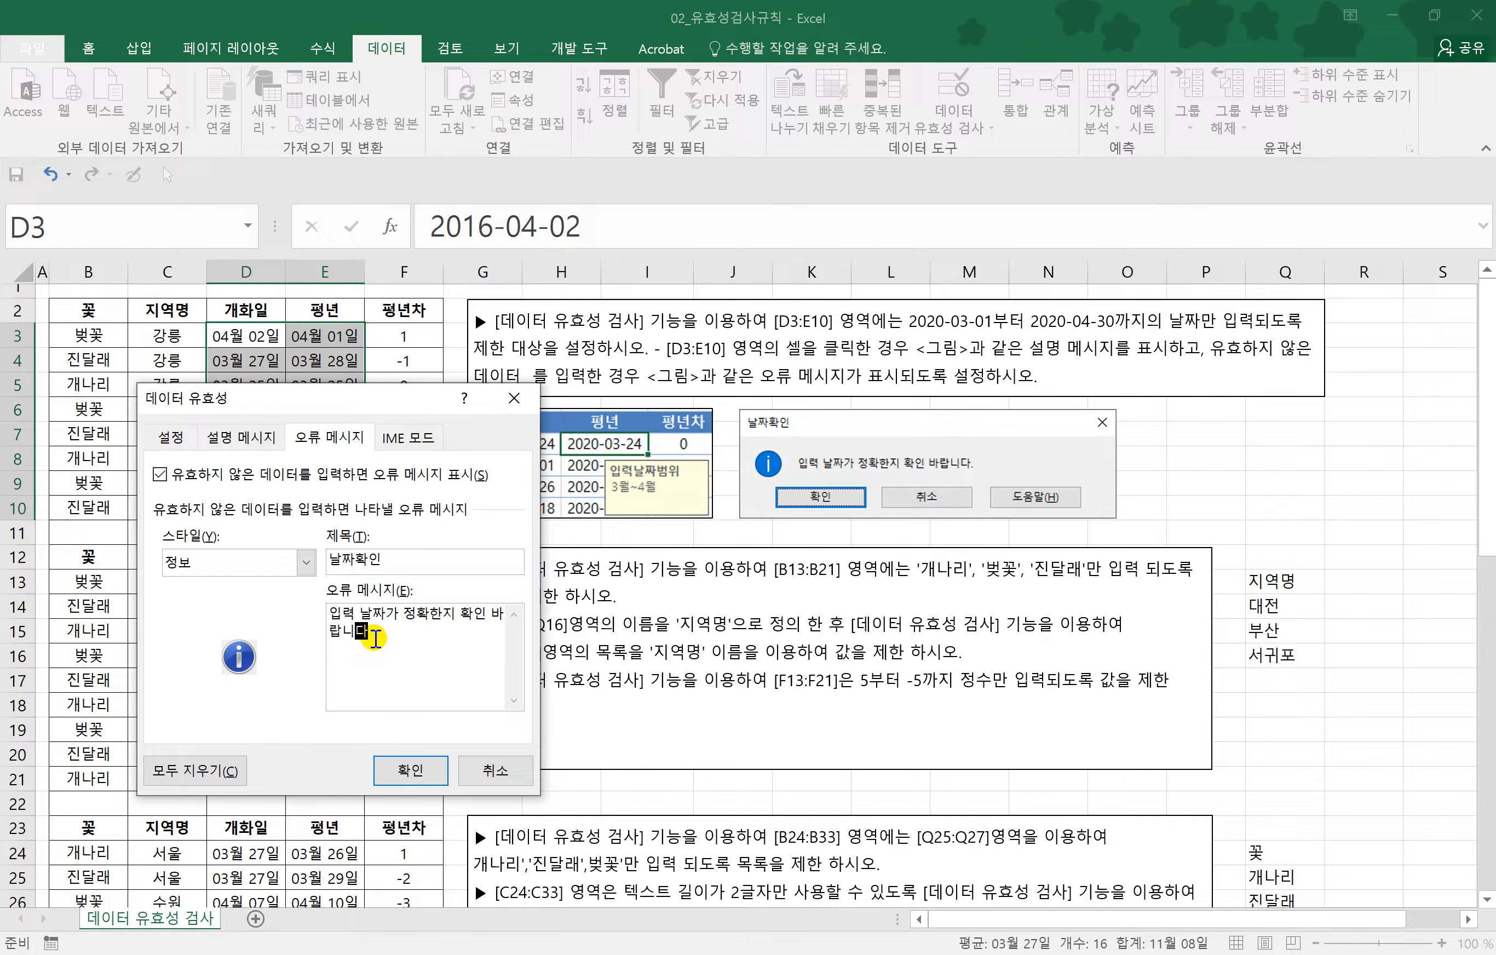
pyautogui.click(408, 771)
# - Test the date rule by selecting D3 and D5 and trying to enter 2016-5-1 in D3, dismissing the alert
pyautogui.click(217, 339)
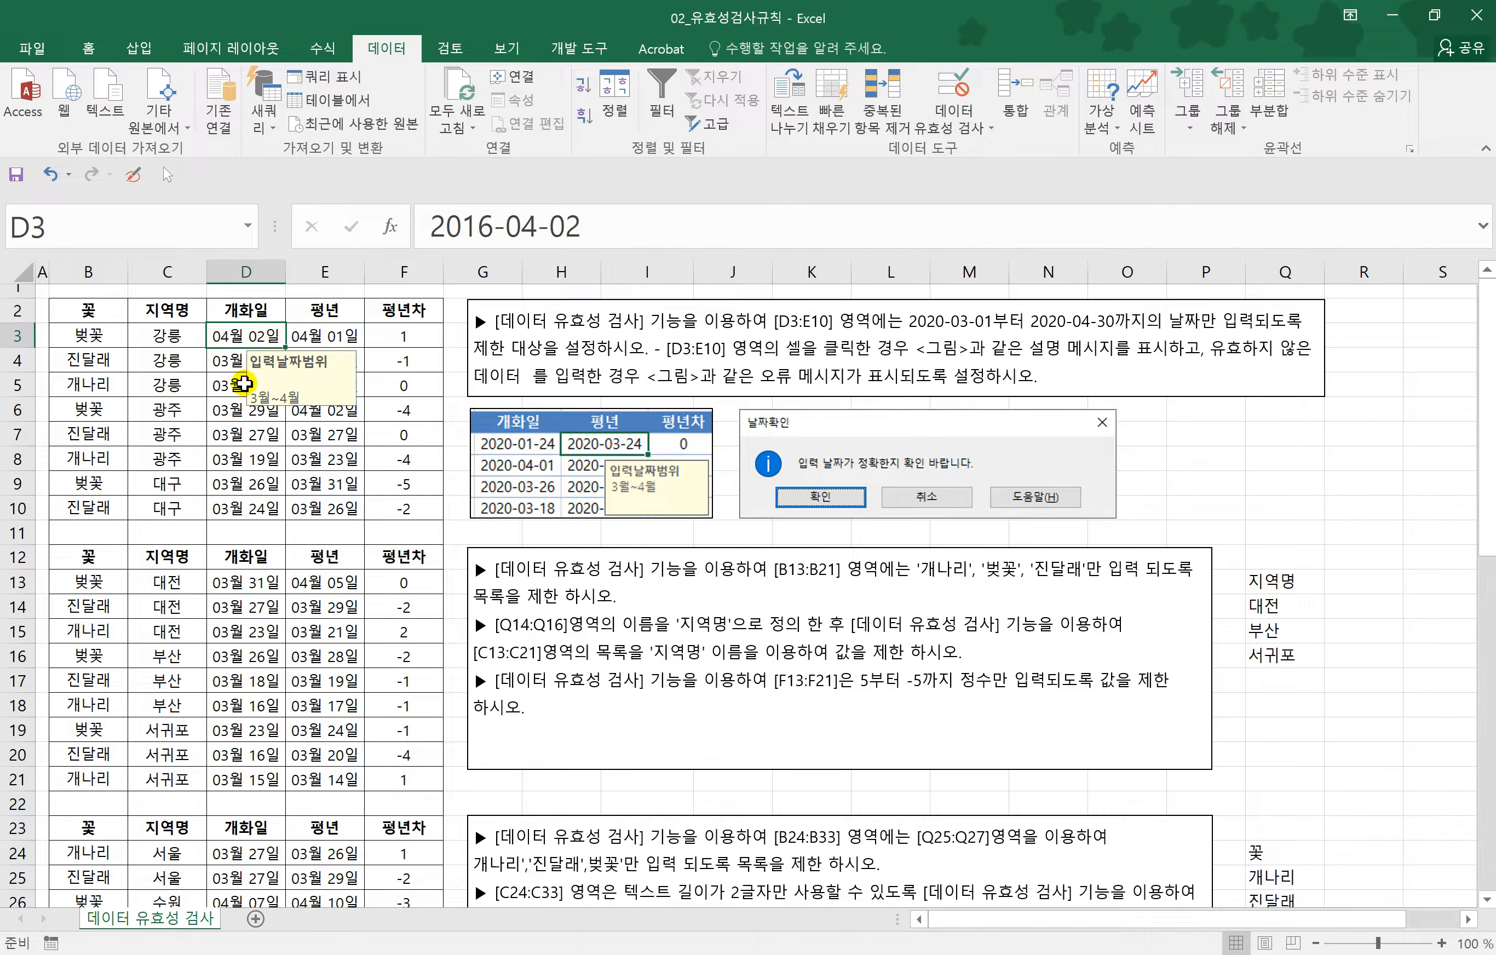
pyautogui.click(248, 385)
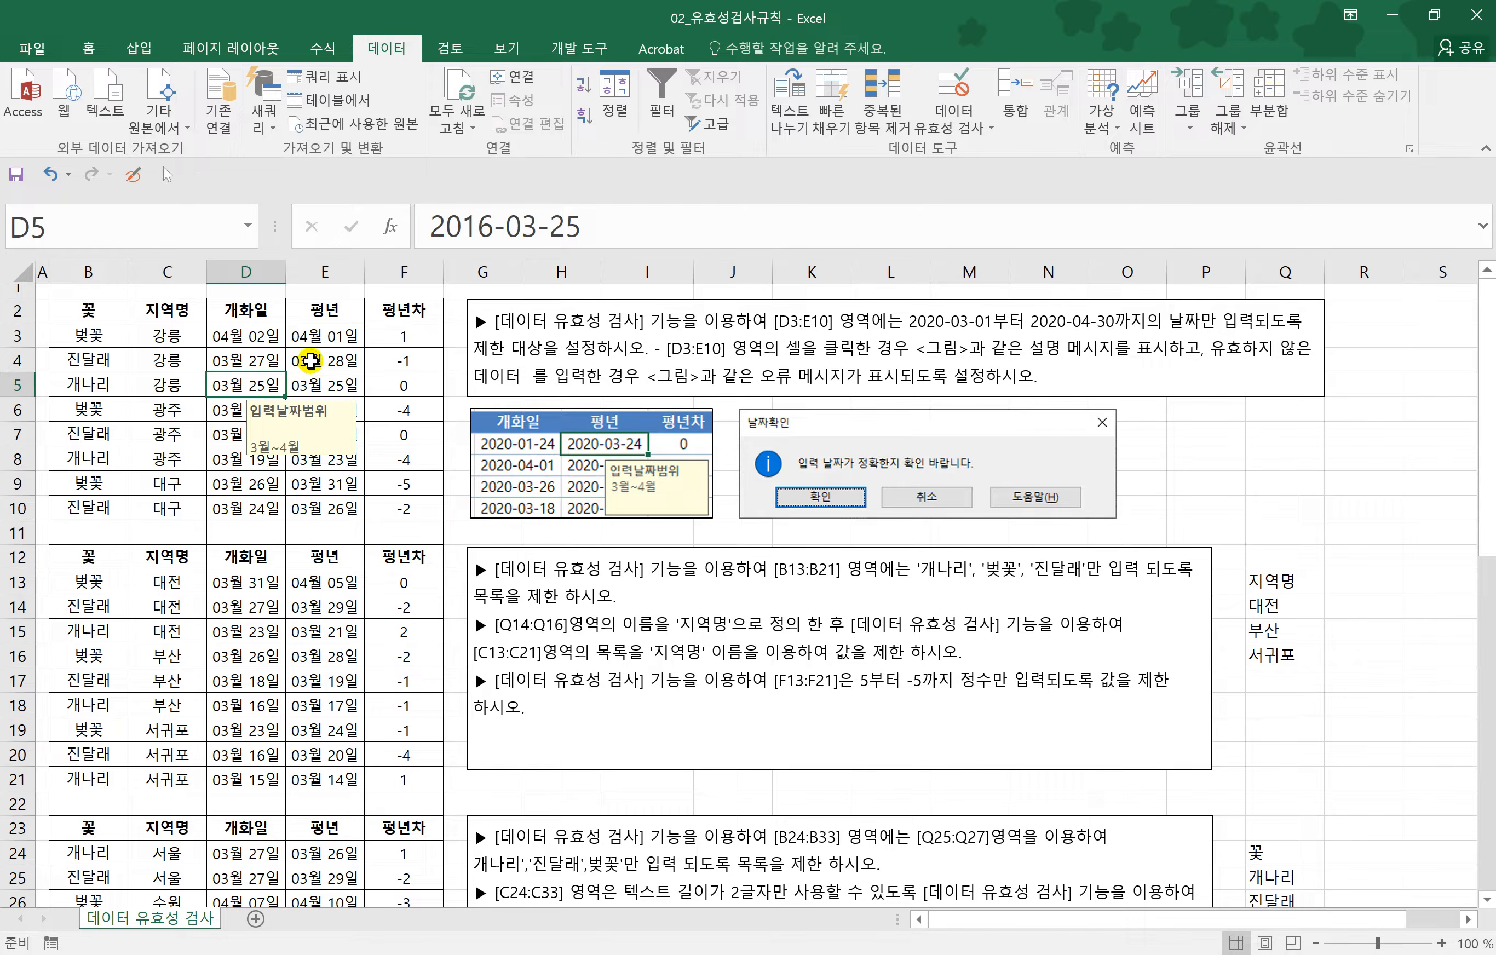
pyautogui.click(274, 344)
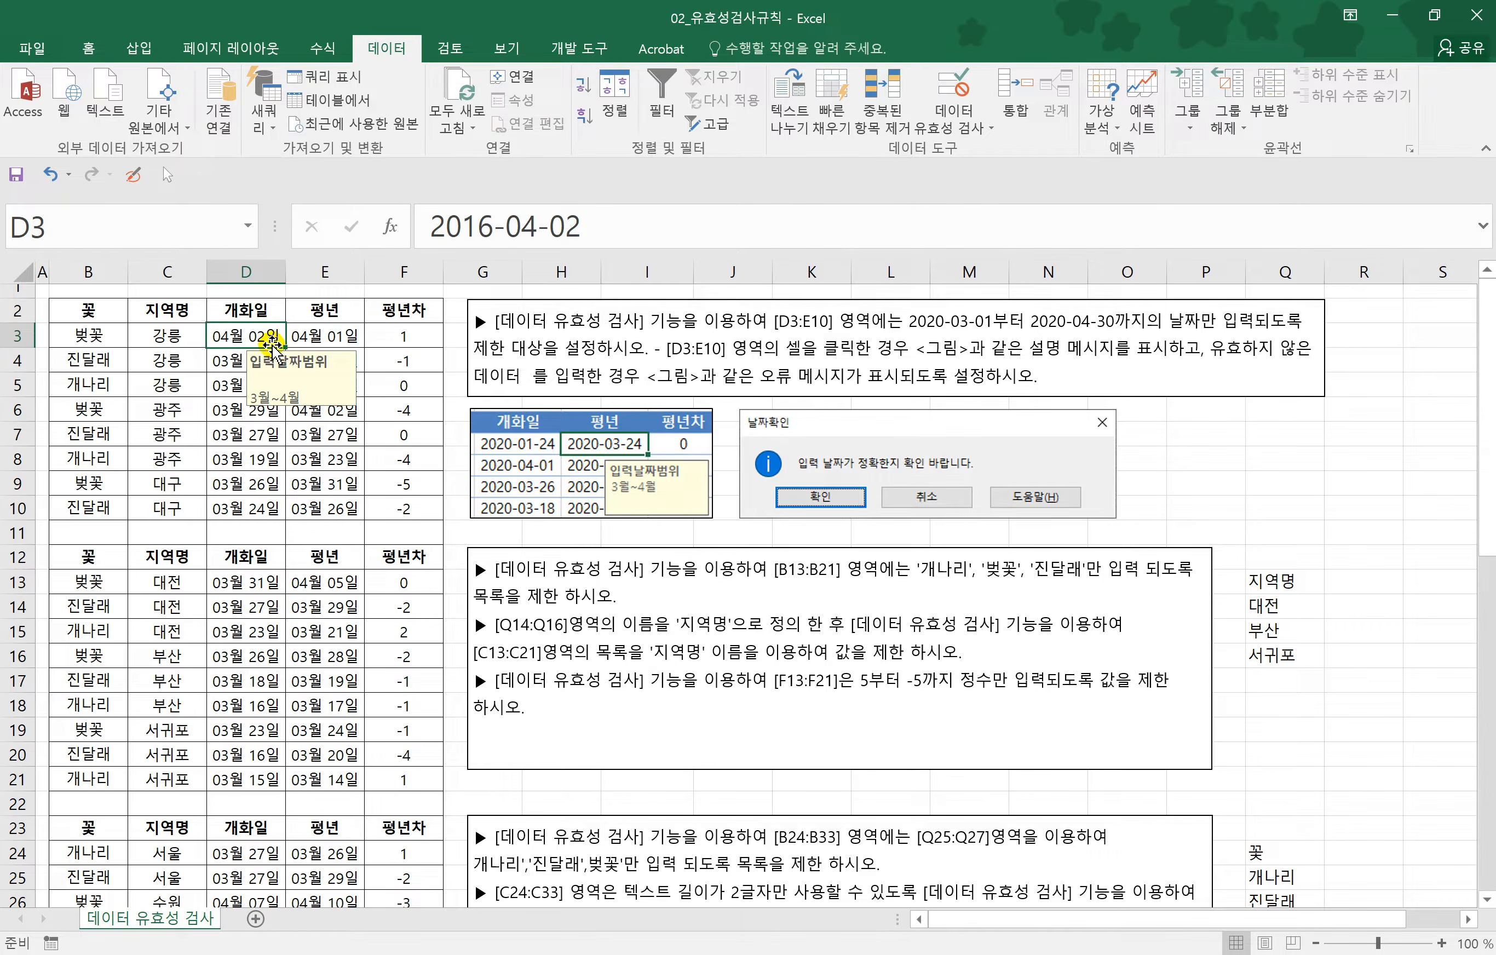
pyautogui.write('2016-')
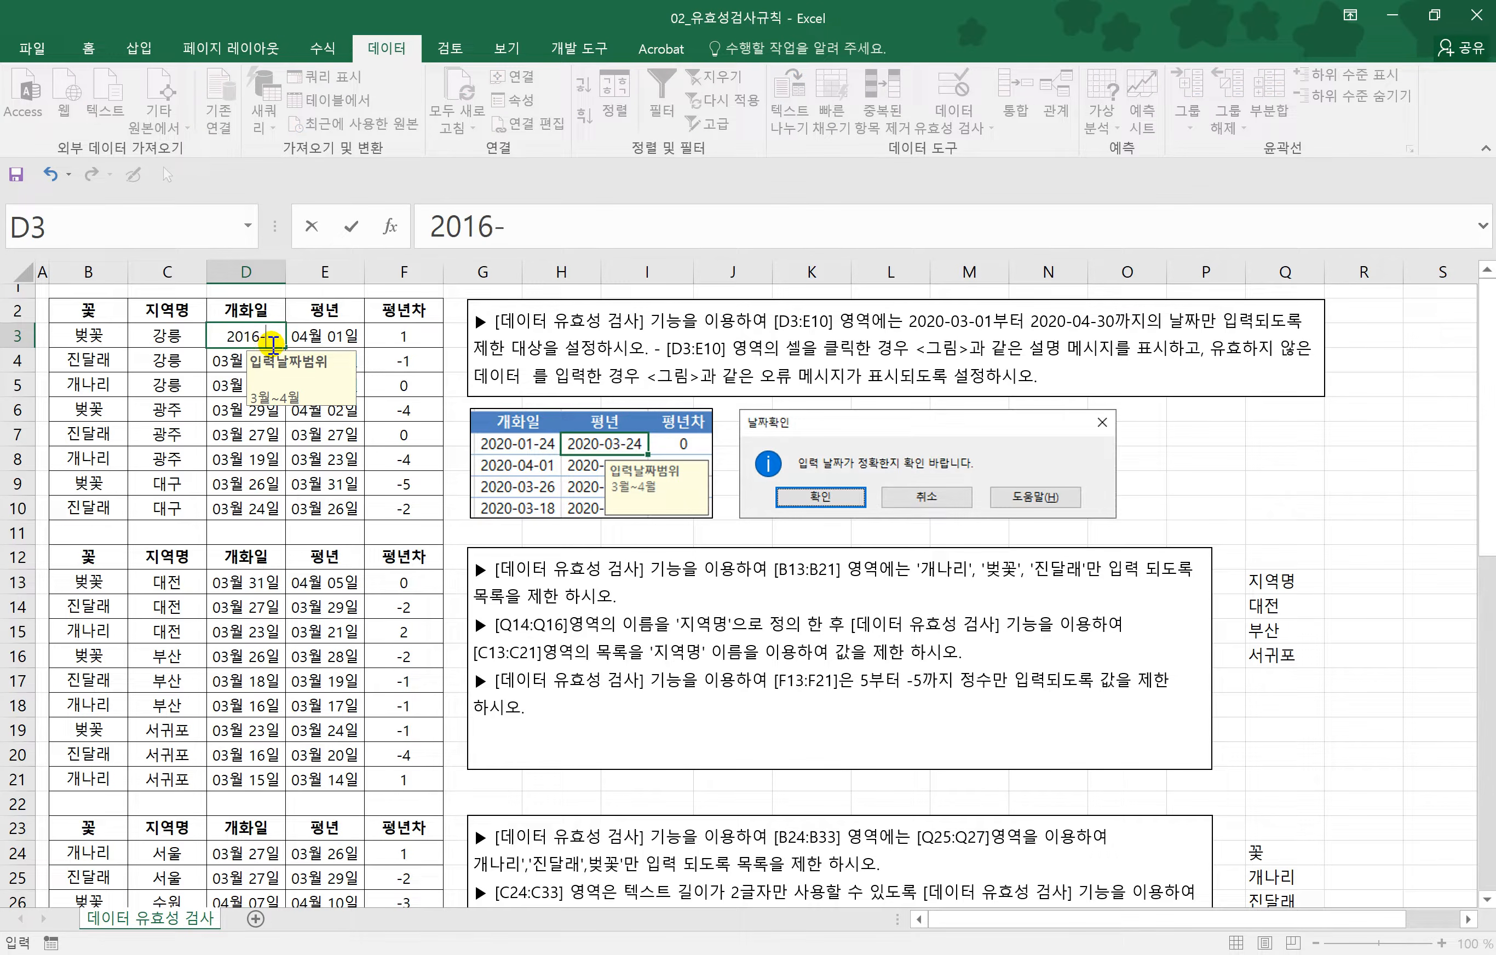
pyautogui.write('5-1')
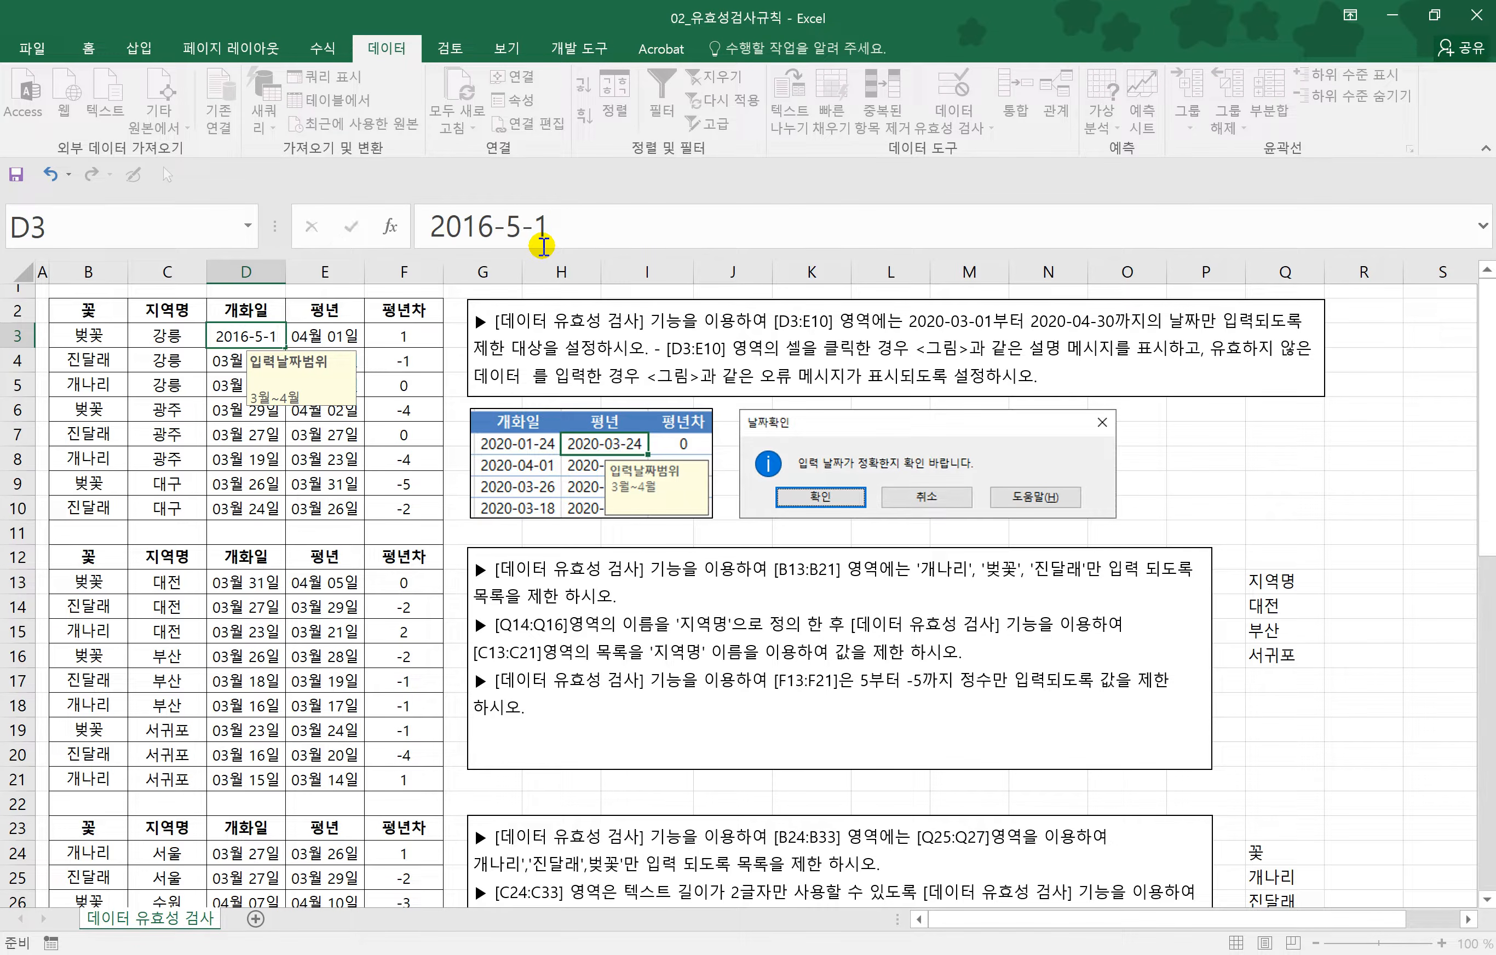
pyautogui.press('Return')
pyautogui.moveTo(641, 453); pyautogui.dragTo(357, 414)
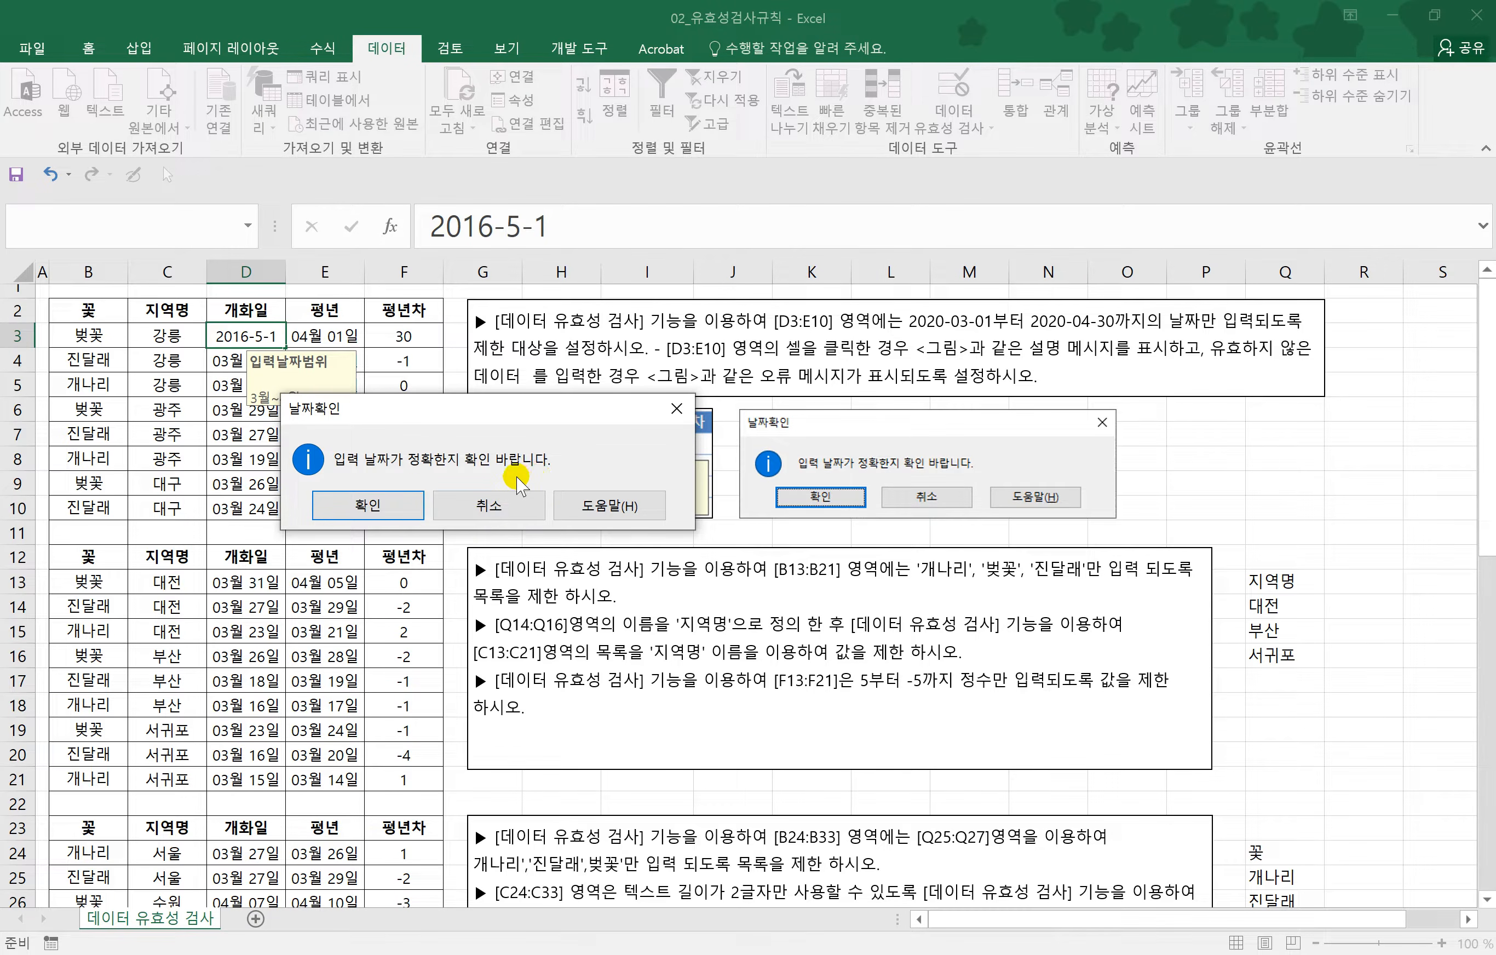
pyautogui.click(677, 409)
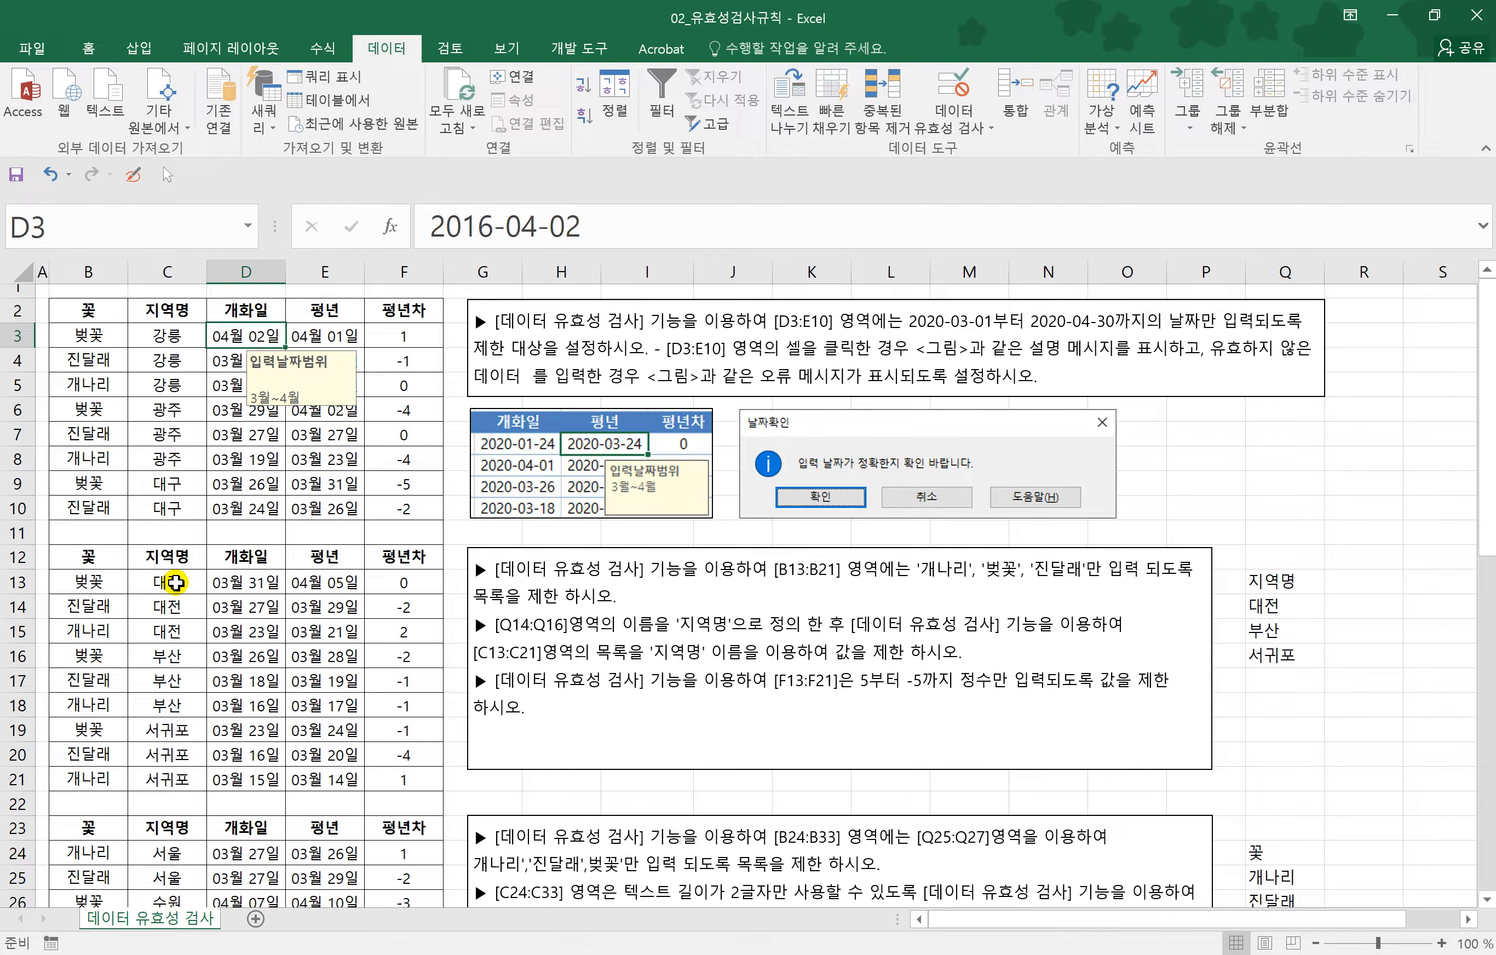
# - Restrict B13:B21 with data validation to a list (목록) with the source 개나리,벚꽃,진달래
pyautogui.click(175, 582)
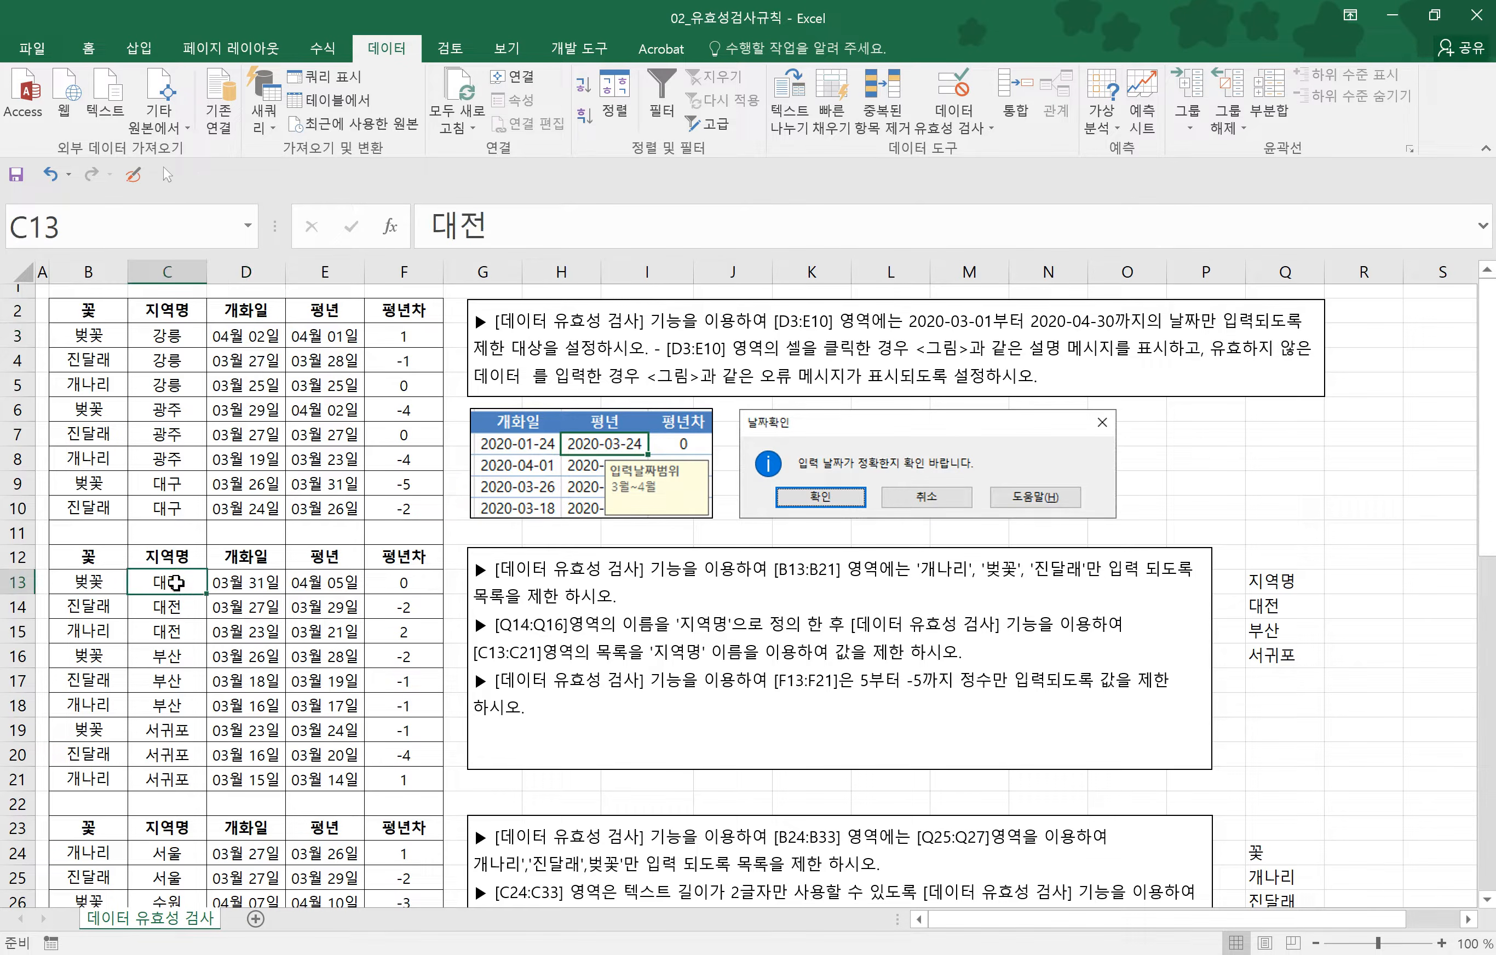
pyautogui.moveTo(176, 582); pyautogui.dragTo(169, 653)
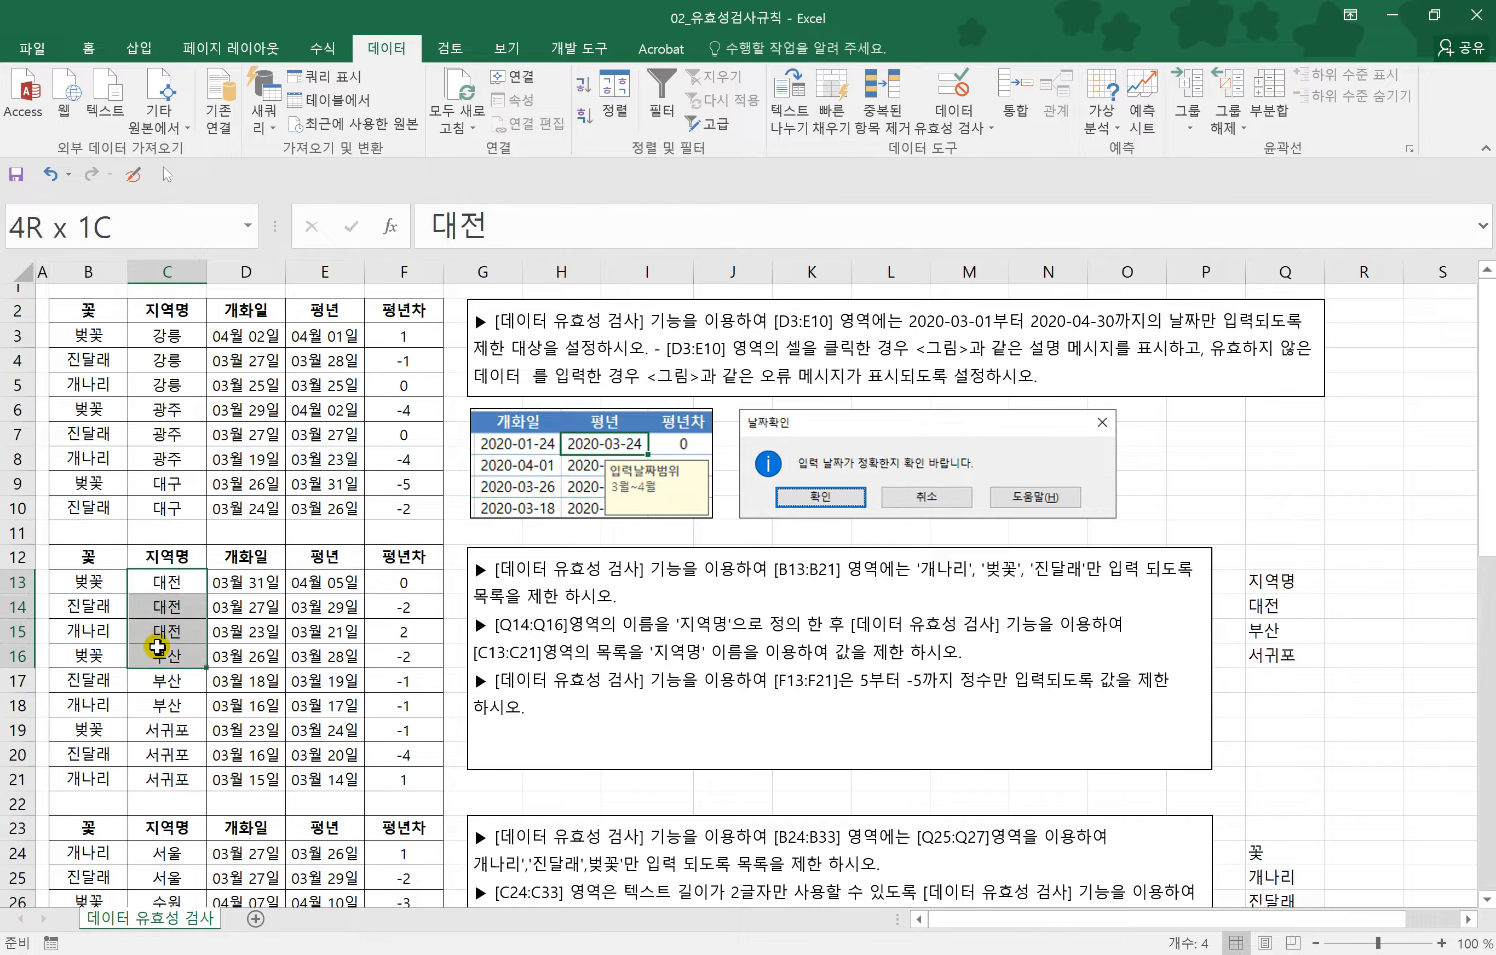
pyautogui.moveTo(89, 592); pyautogui.dragTo(79, 780)
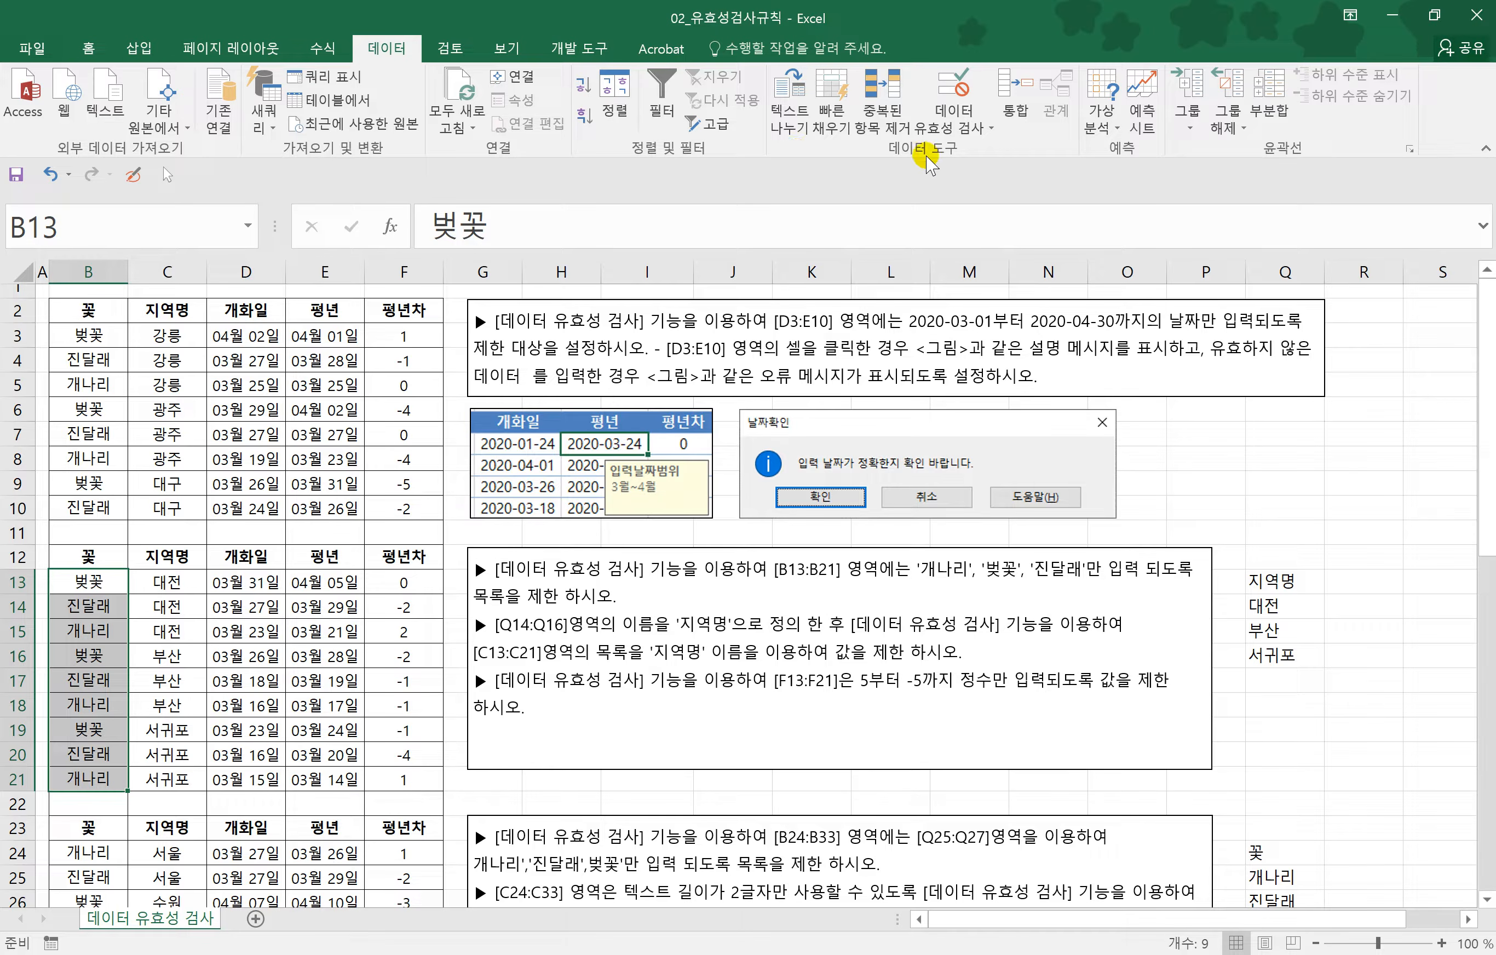
pyautogui.click(965, 129)
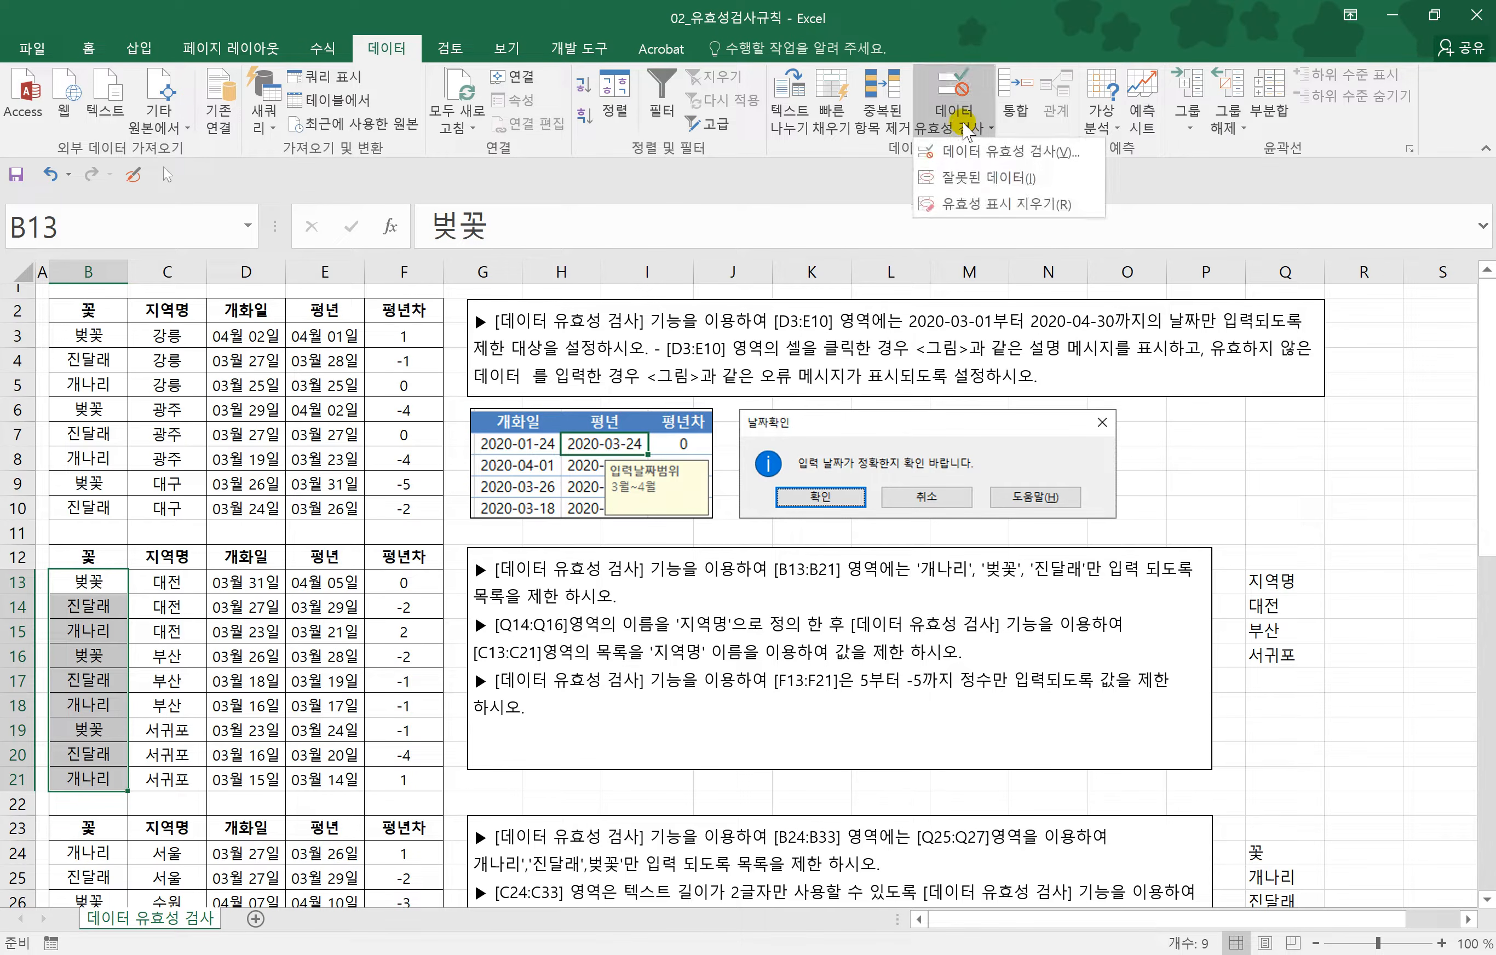
pyautogui.click(974, 153)
pyautogui.moveTo(334, 388); pyautogui.dragTo(929, 261)
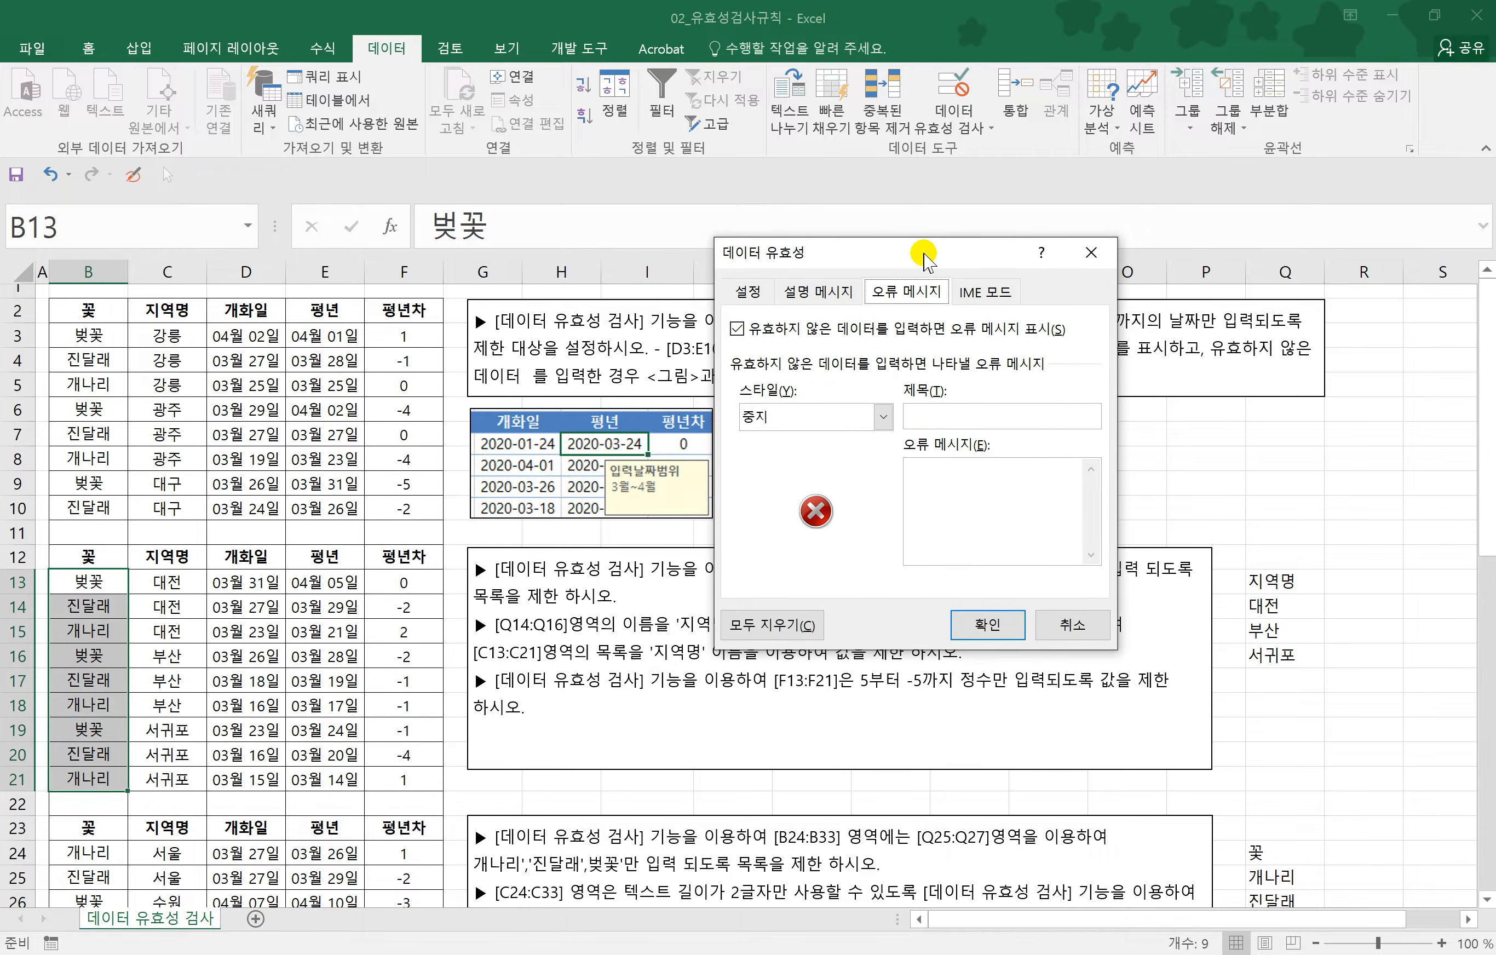
pyautogui.click(748, 291)
pyautogui.click(807, 380)
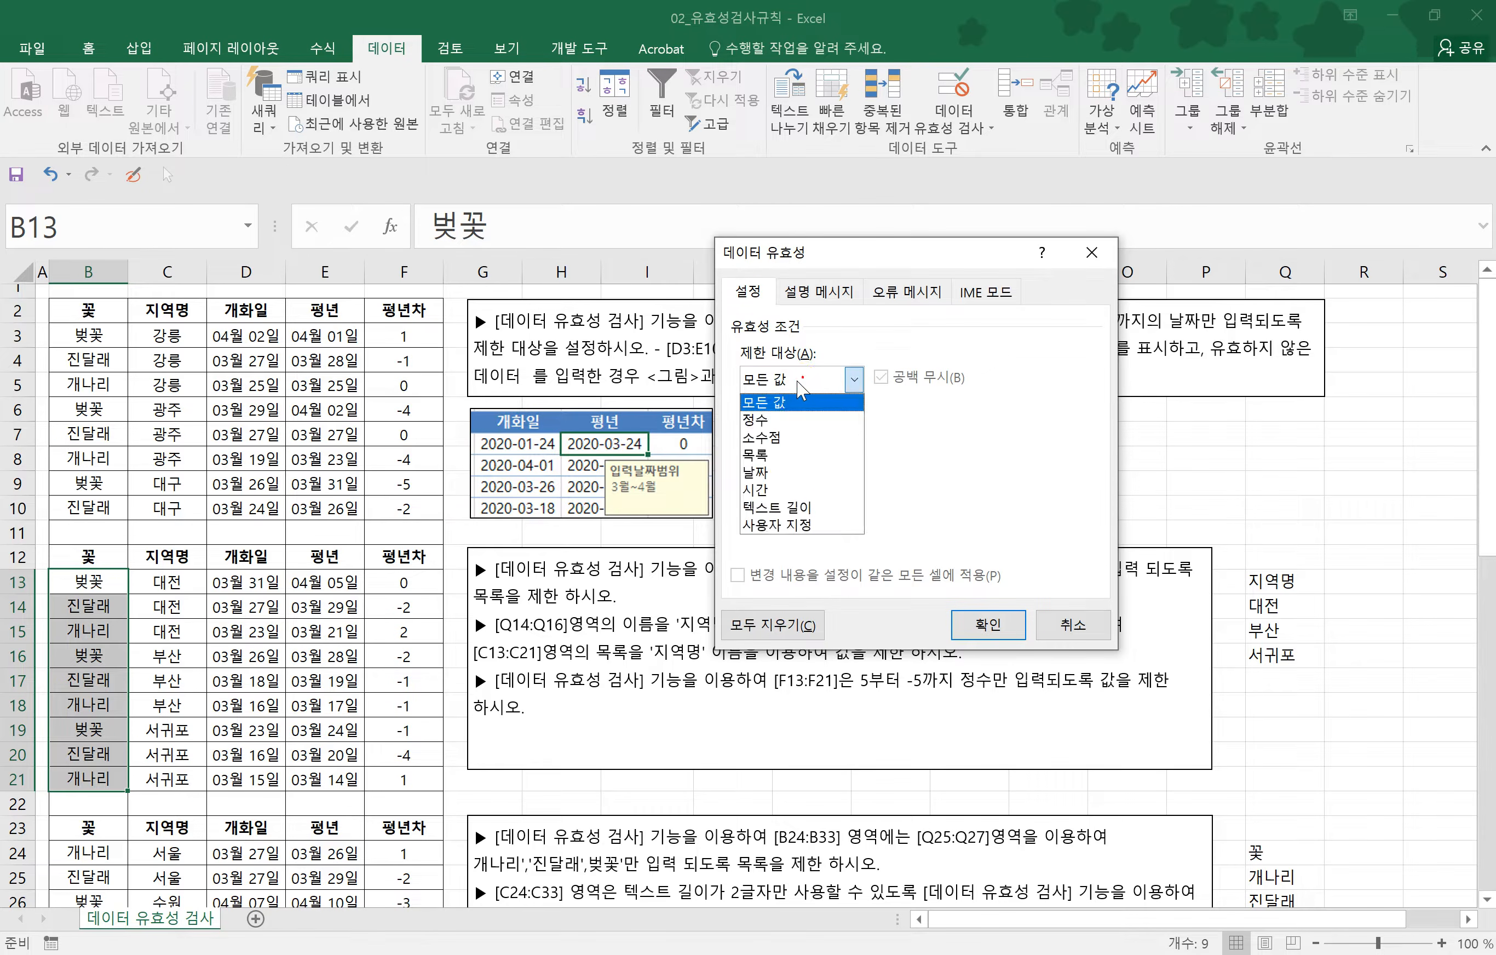
pyautogui.click(776, 454)
pyautogui.click(759, 493)
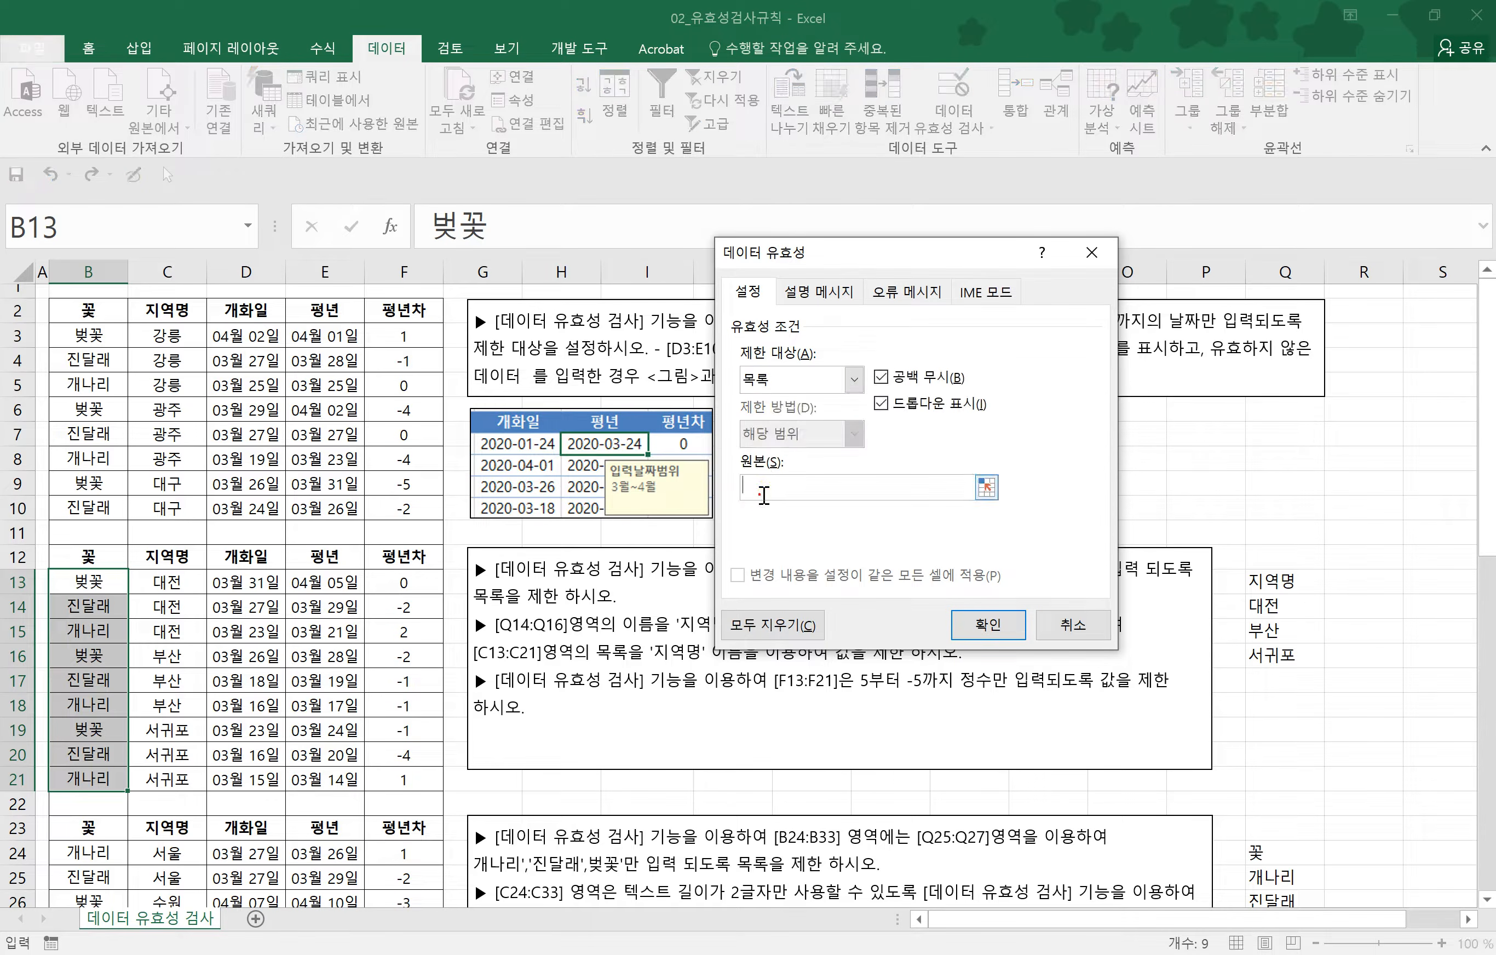
pyautogui.moveTo(877, 257); pyautogui.dragTo(611, 184)
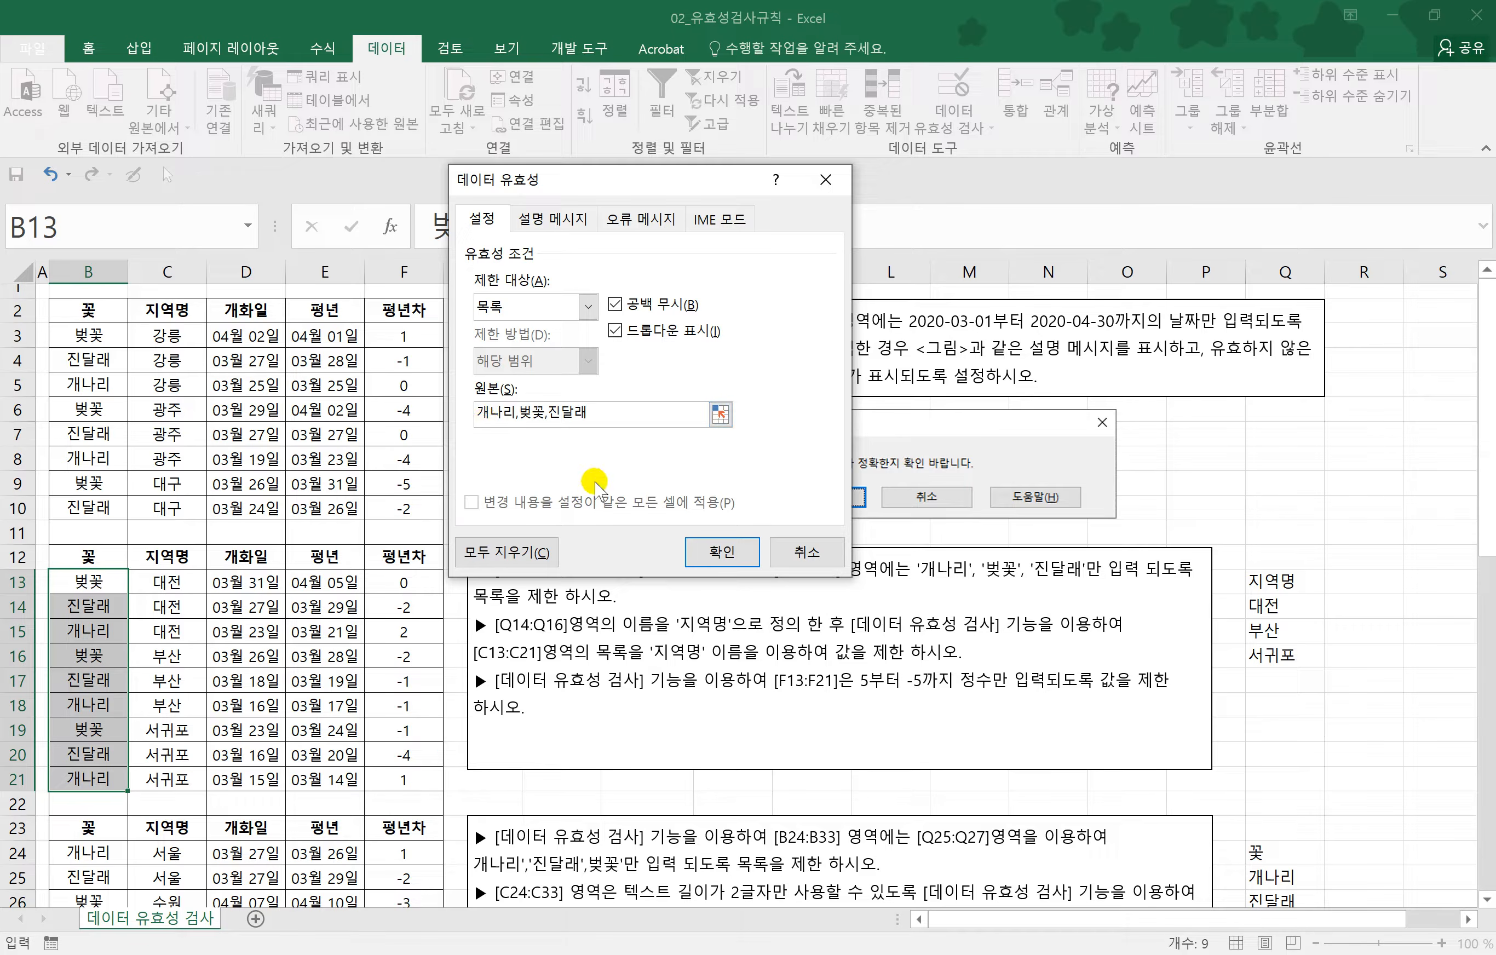
pyautogui.click(717, 553)
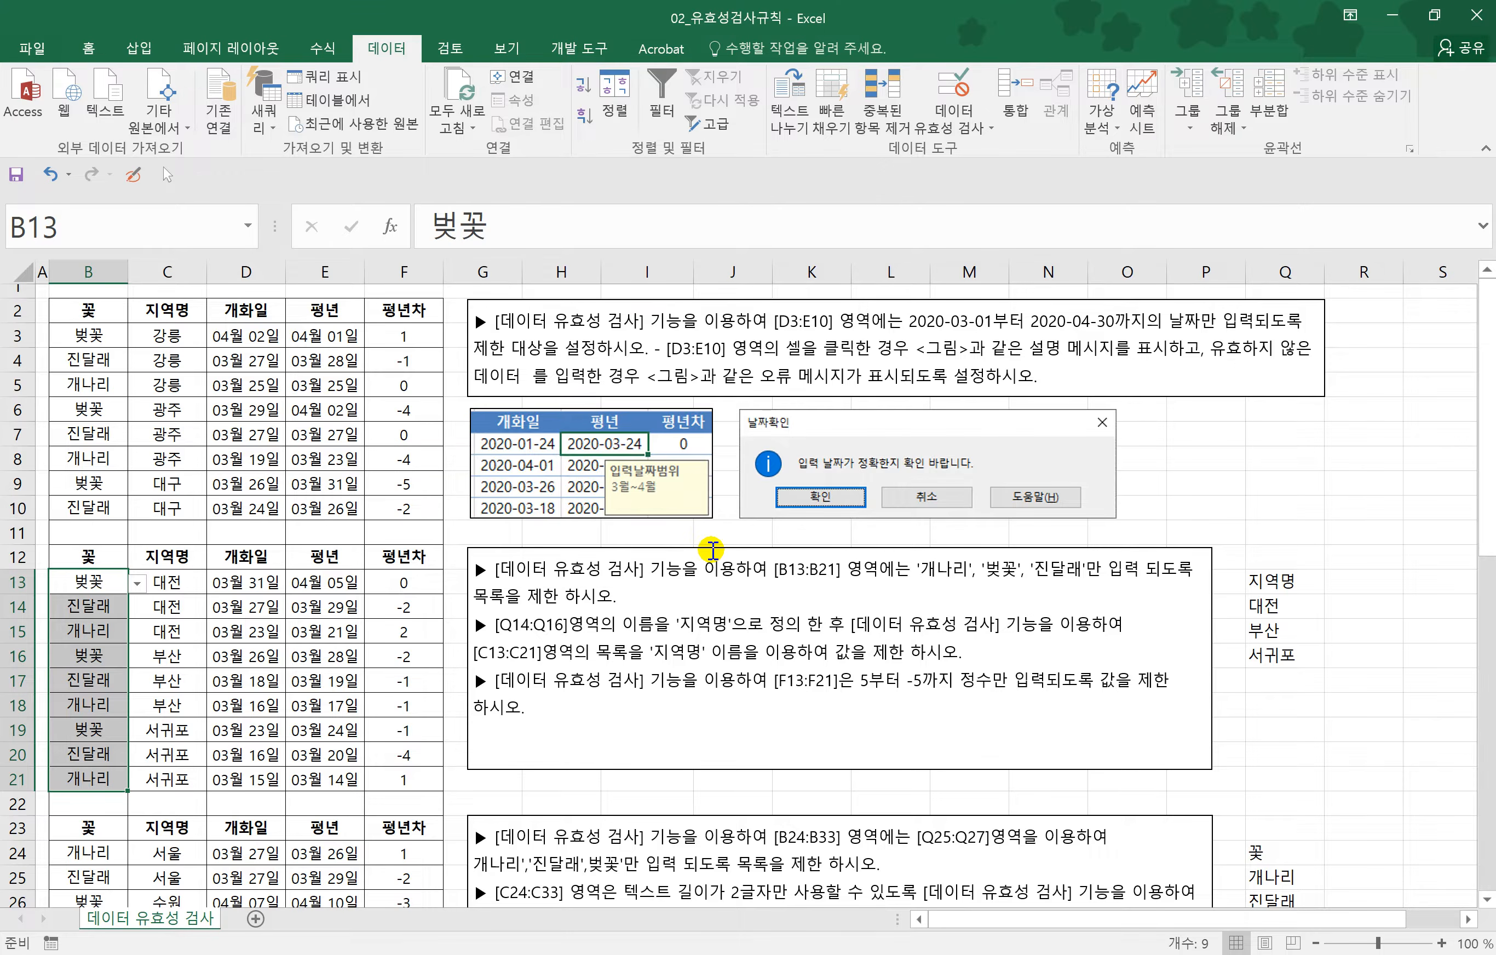
# - Check the flower-name choices offered in the drop-down lists of B13, B14 and B15
pyautogui.click(137, 583)
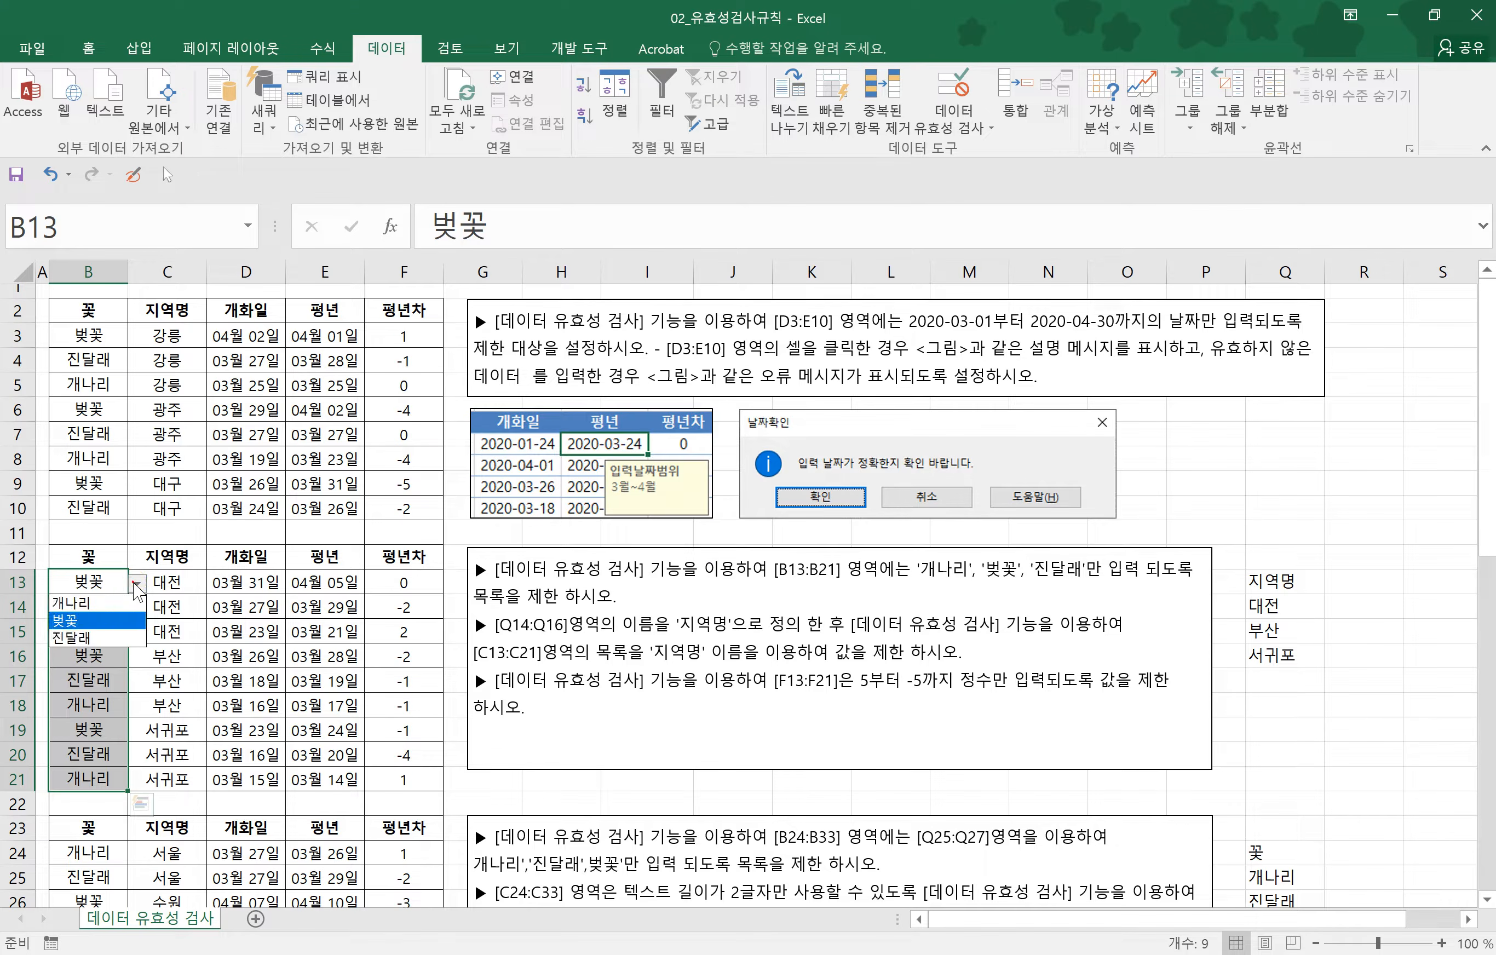
pyautogui.click(97, 662)
pyautogui.click(100, 606)
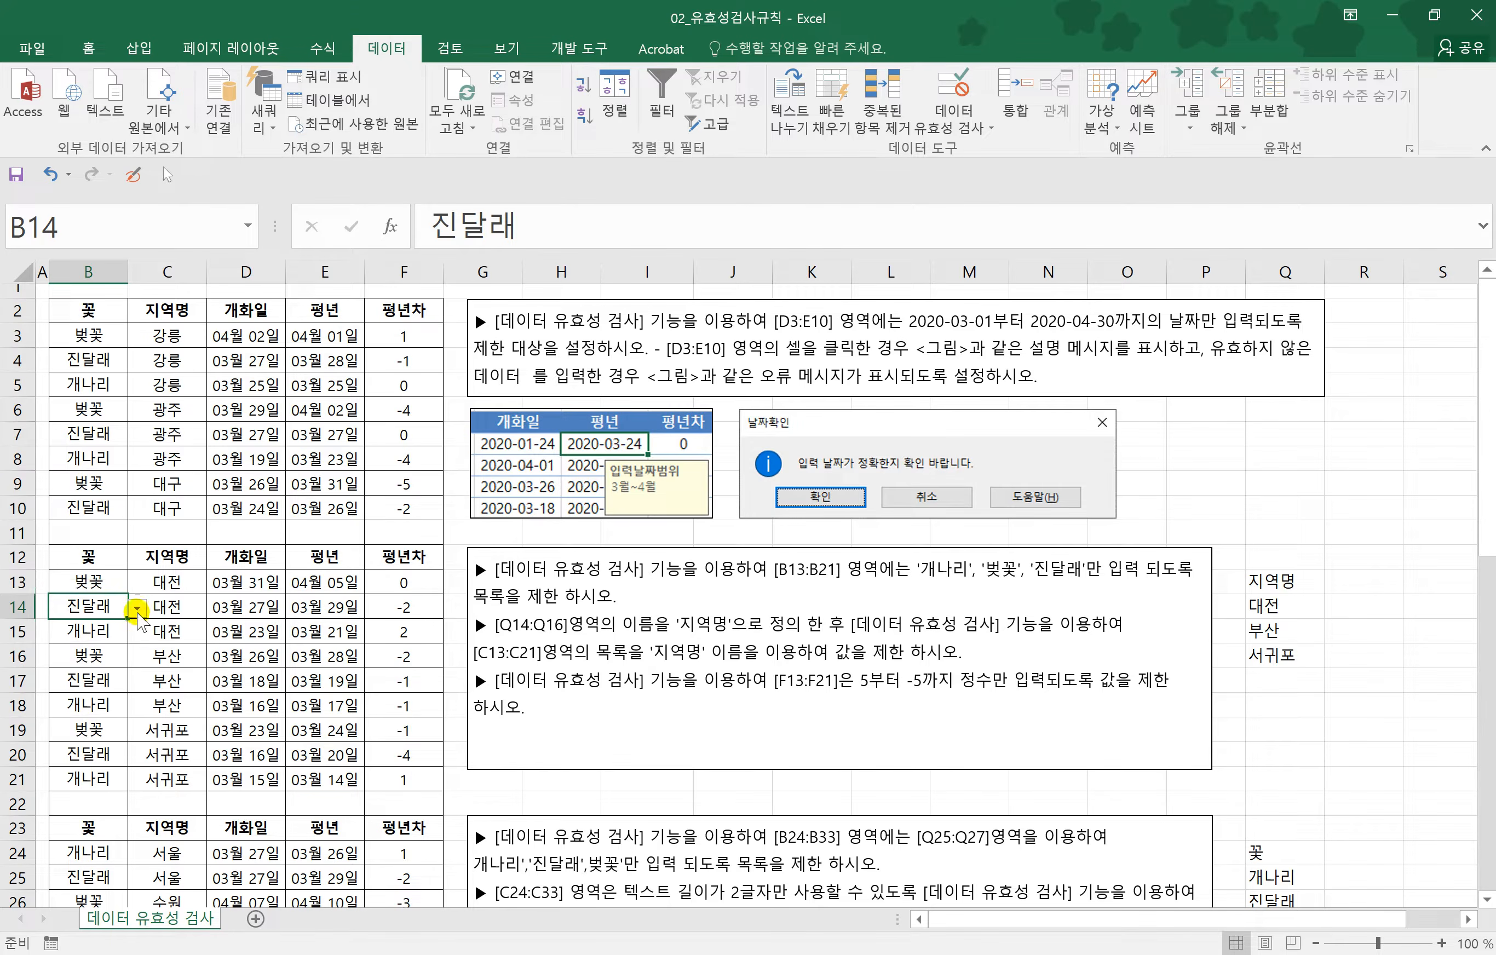
pyautogui.click(137, 608)
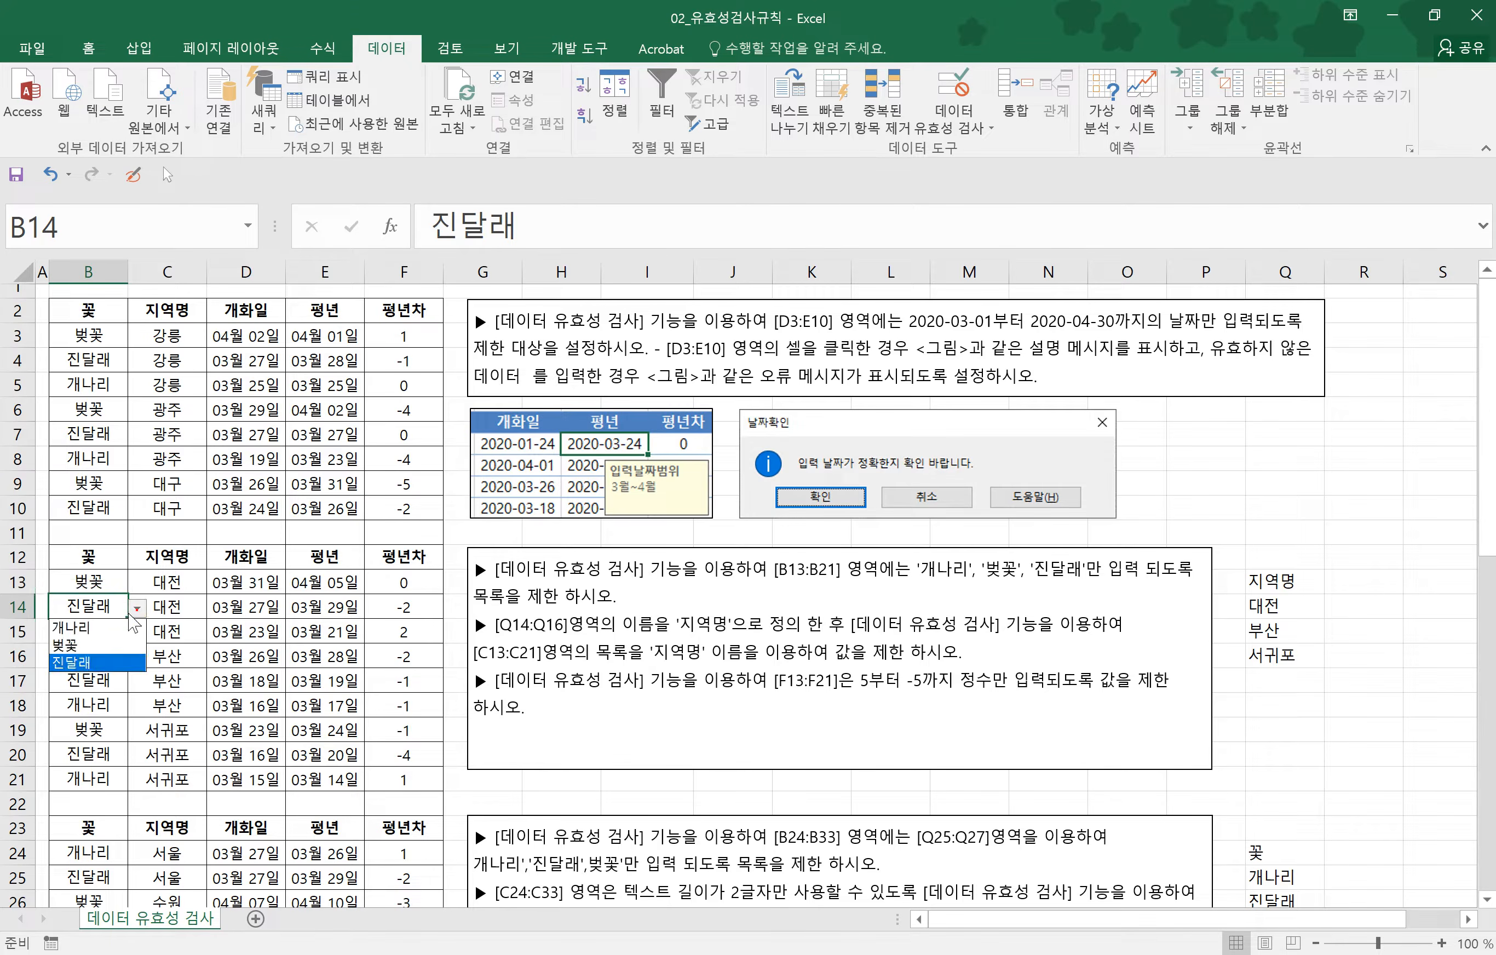
pyautogui.click(71, 661)
pyautogui.click(107, 632)
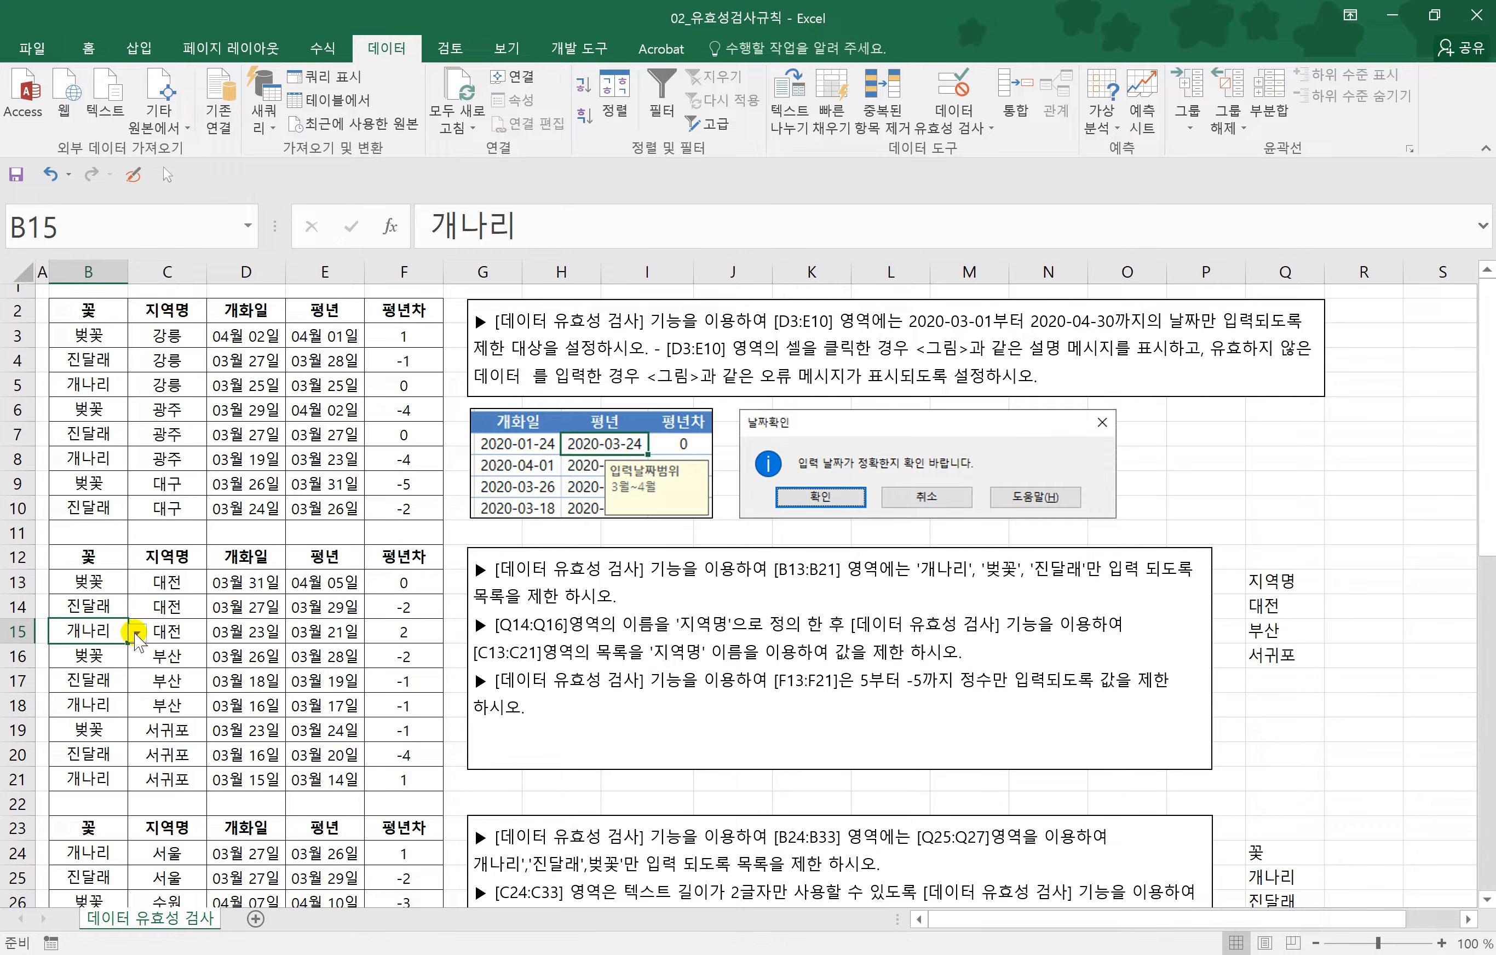
pyautogui.click(137, 631)
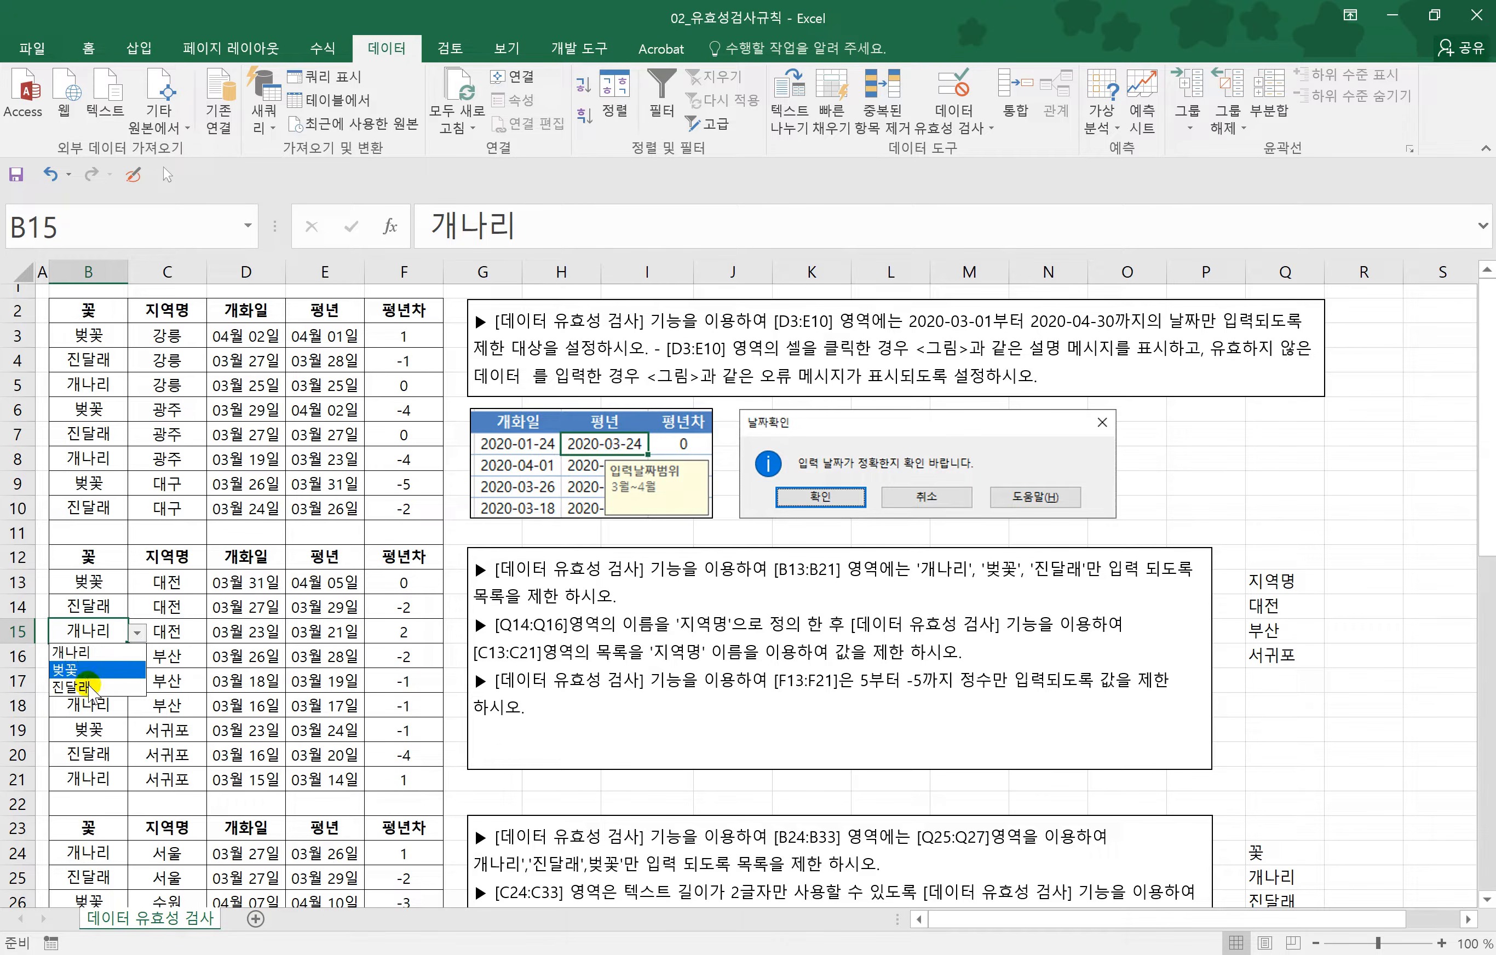
pyautogui.click(84, 718)
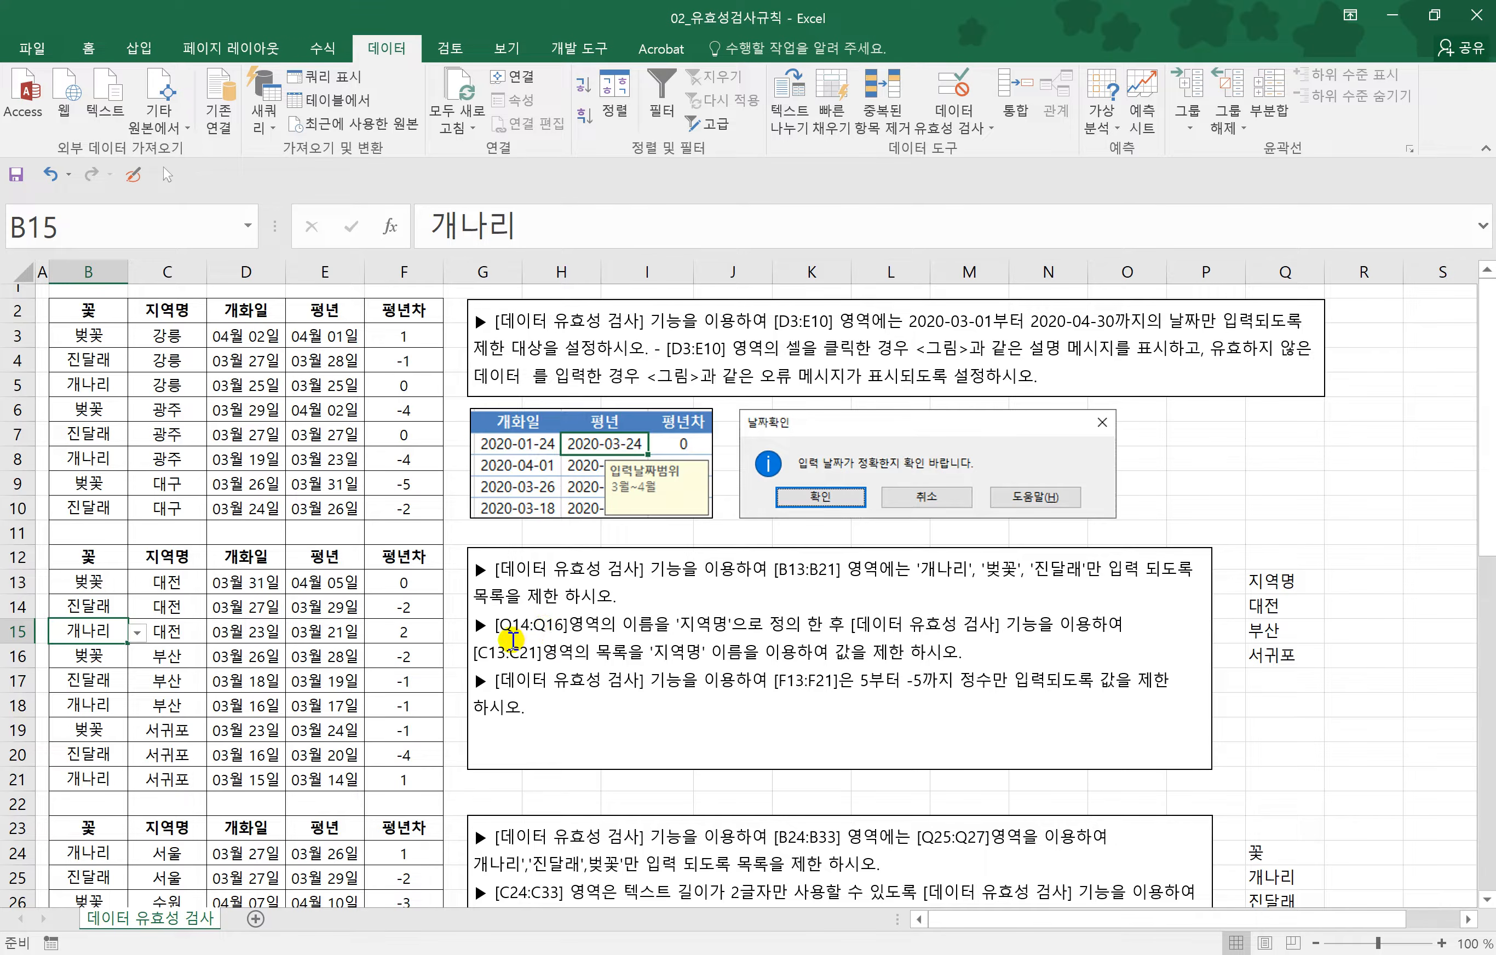
# - Define the name 지역명 for the region cells Q14:Q16
pyautogui.click(1262, 609)
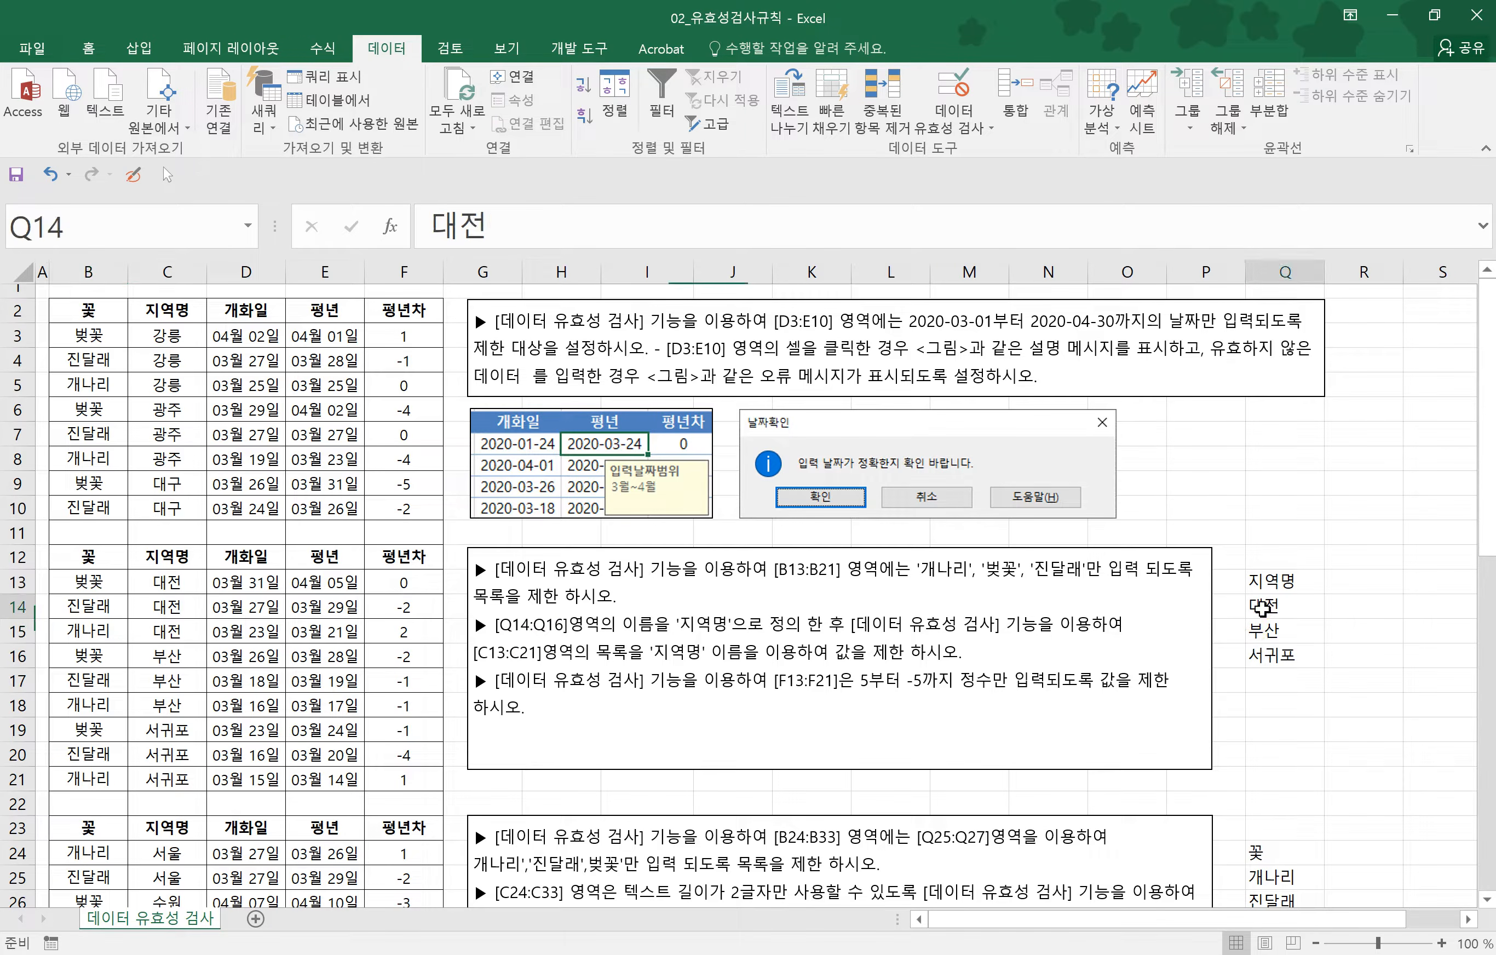
pyautogui.moveTo(1262, 619); pyautogui.dragTo(1266, 662)
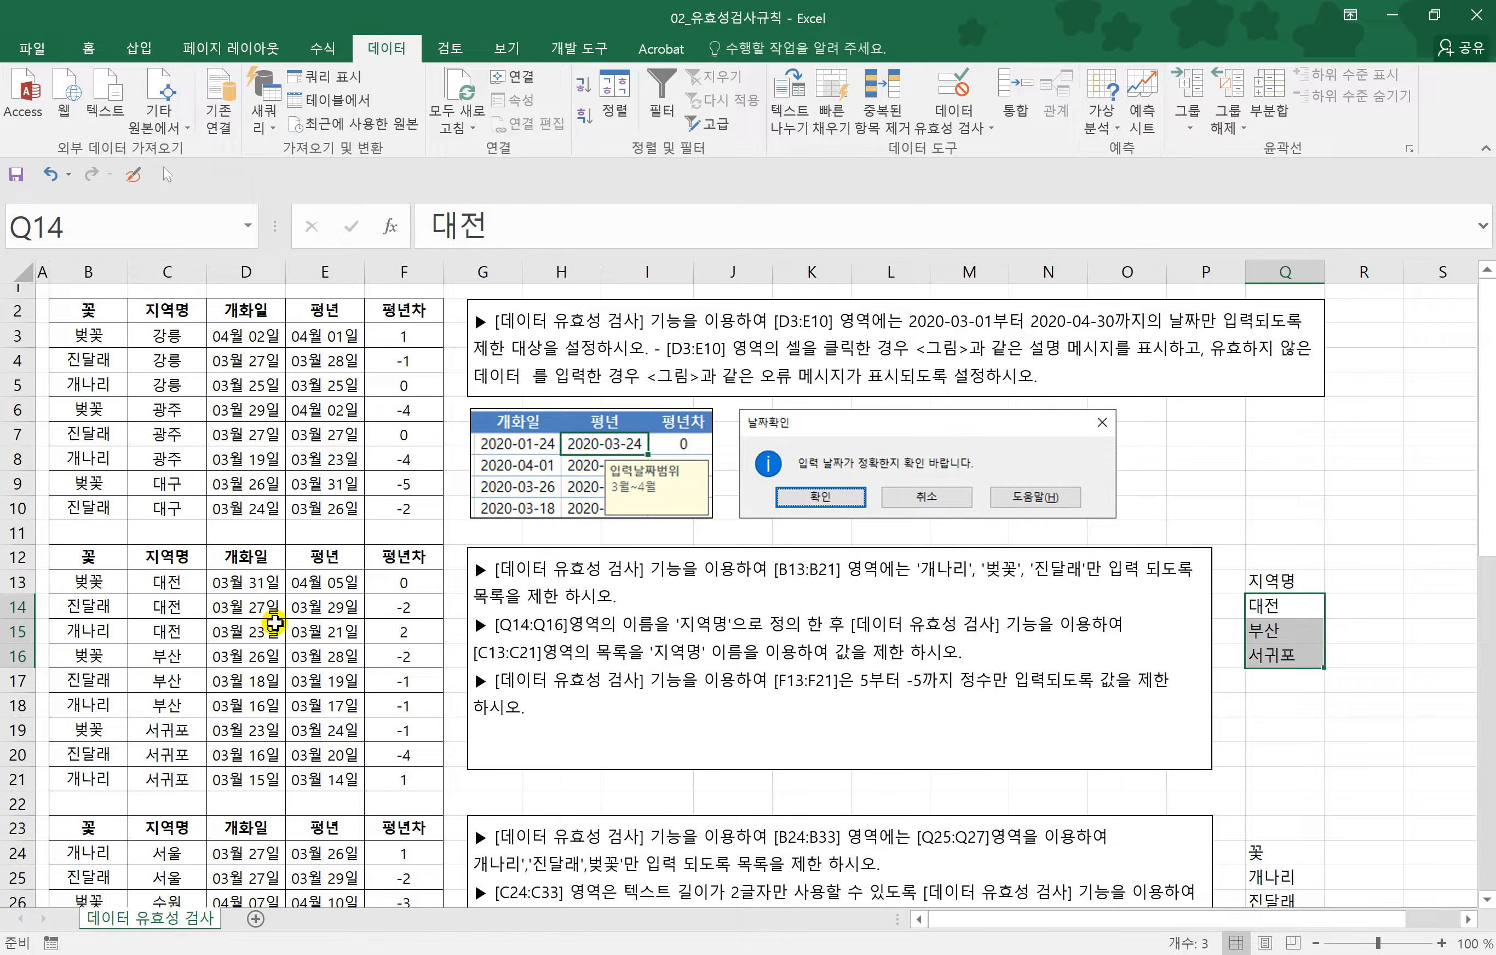
pyautogui.moveTo(169, 582); pyautogui.dragTo(178, 767)
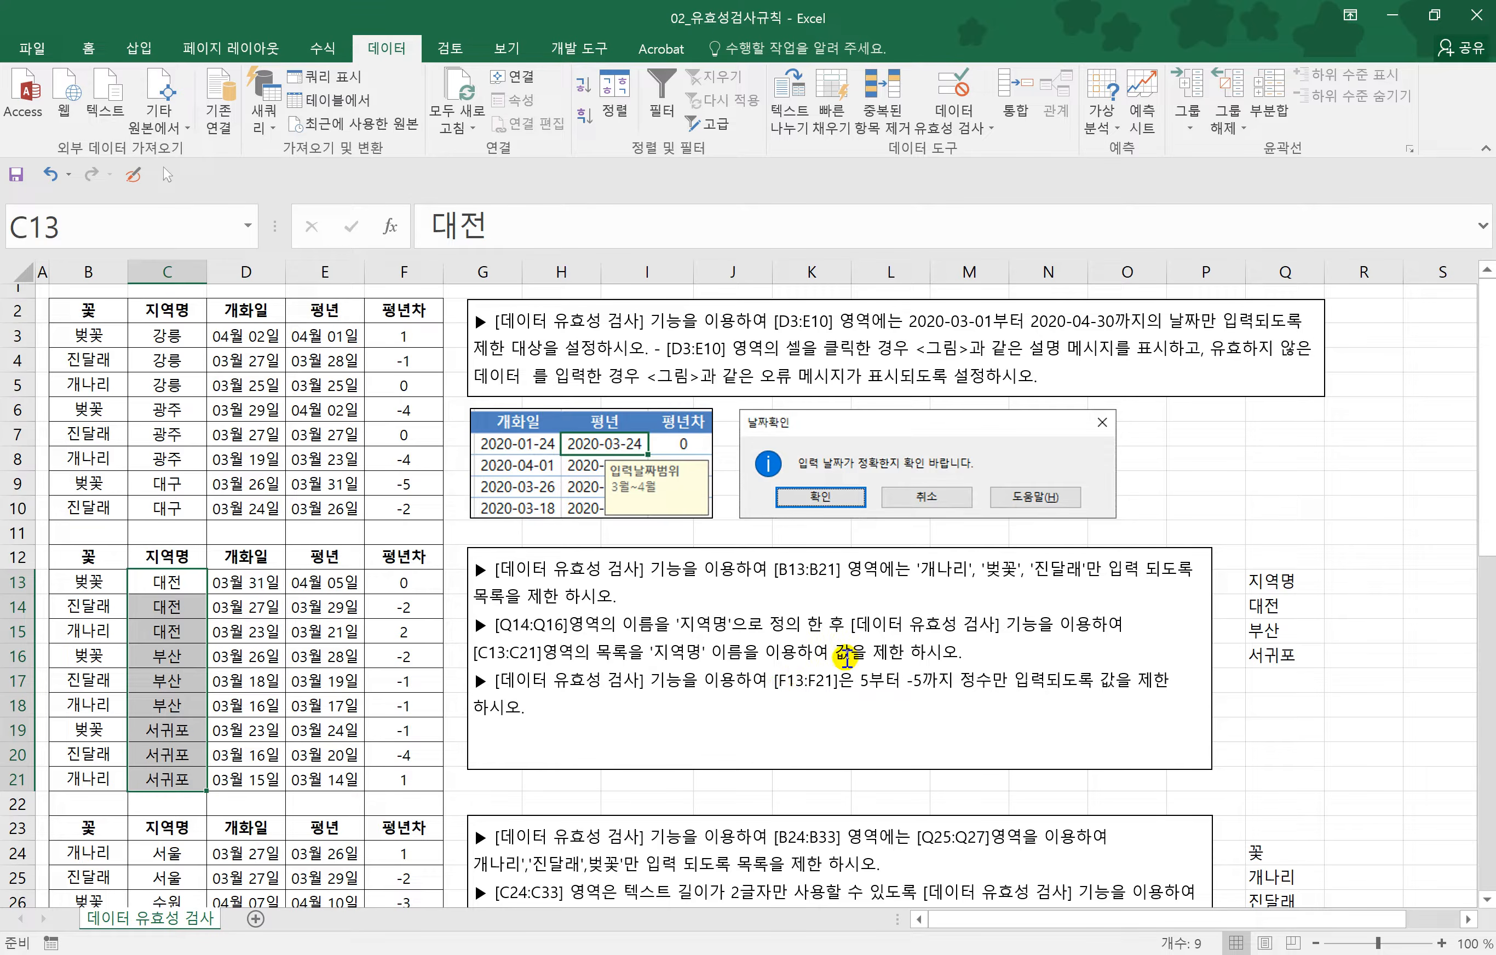
pyautogui.click(1291, 630)
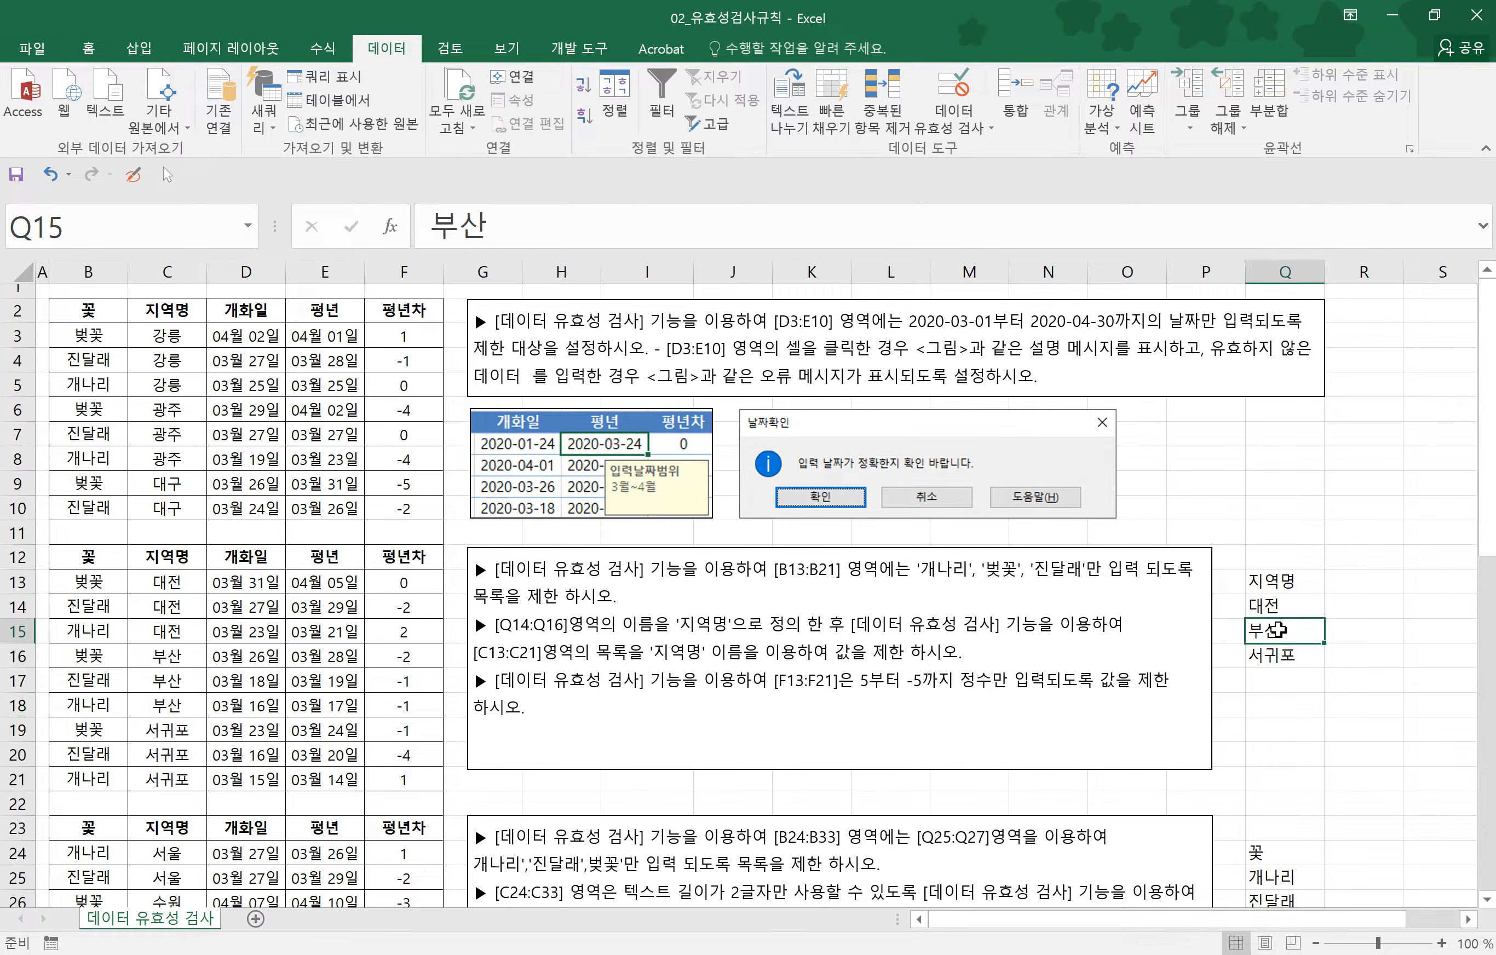
pyautogui.moveTo(1279, 606); pyautogui.dragTo(1279, 656)
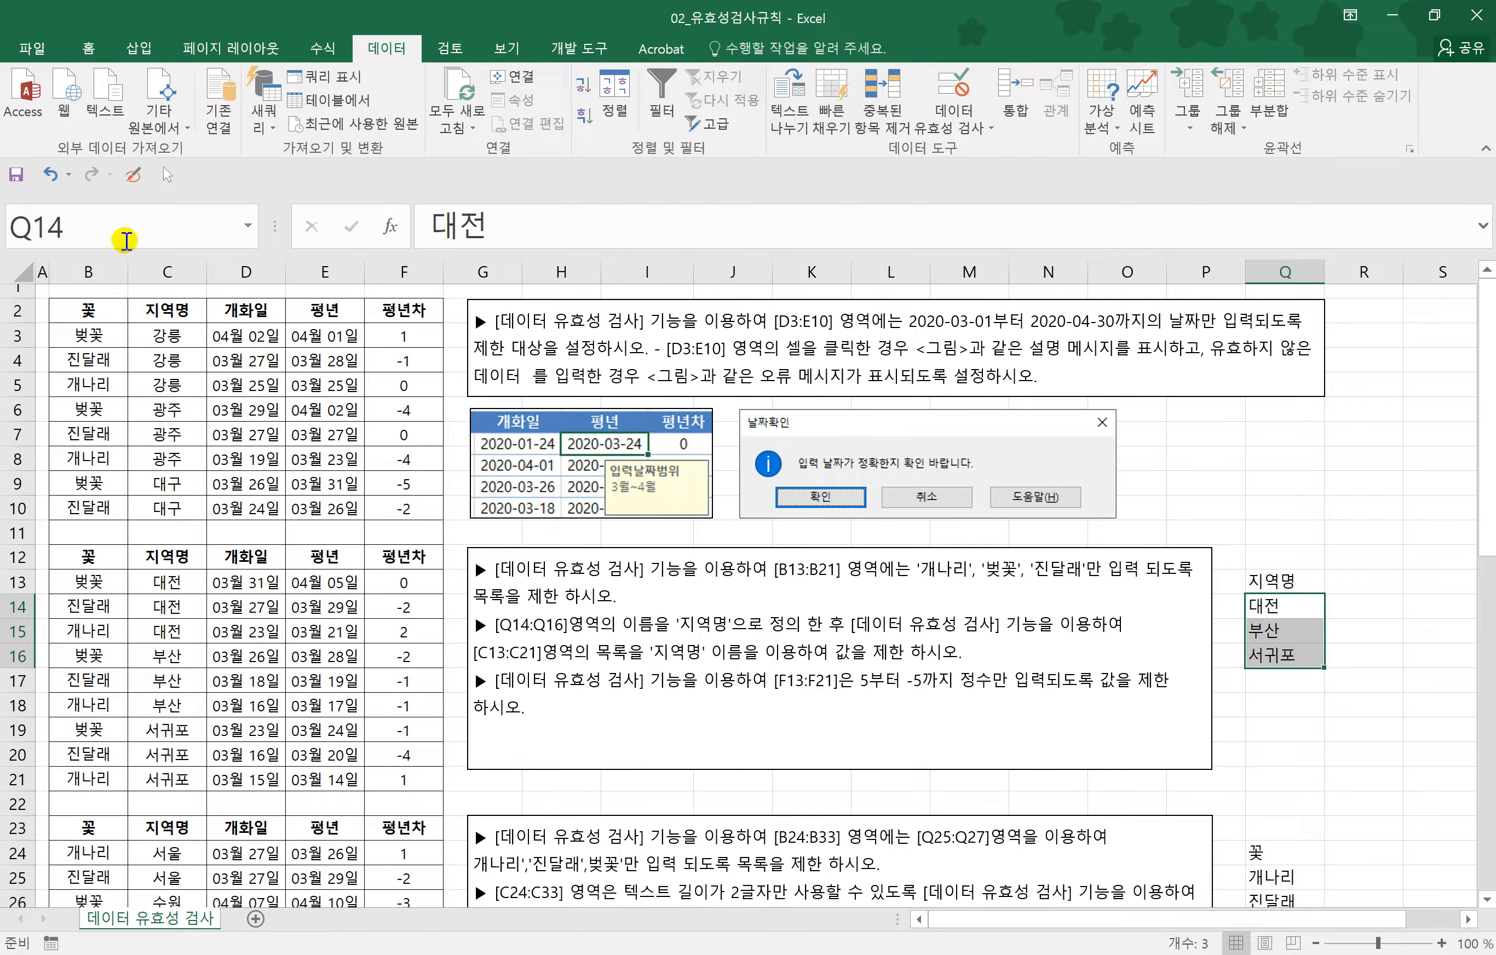
pyautogui.click(118, 231)
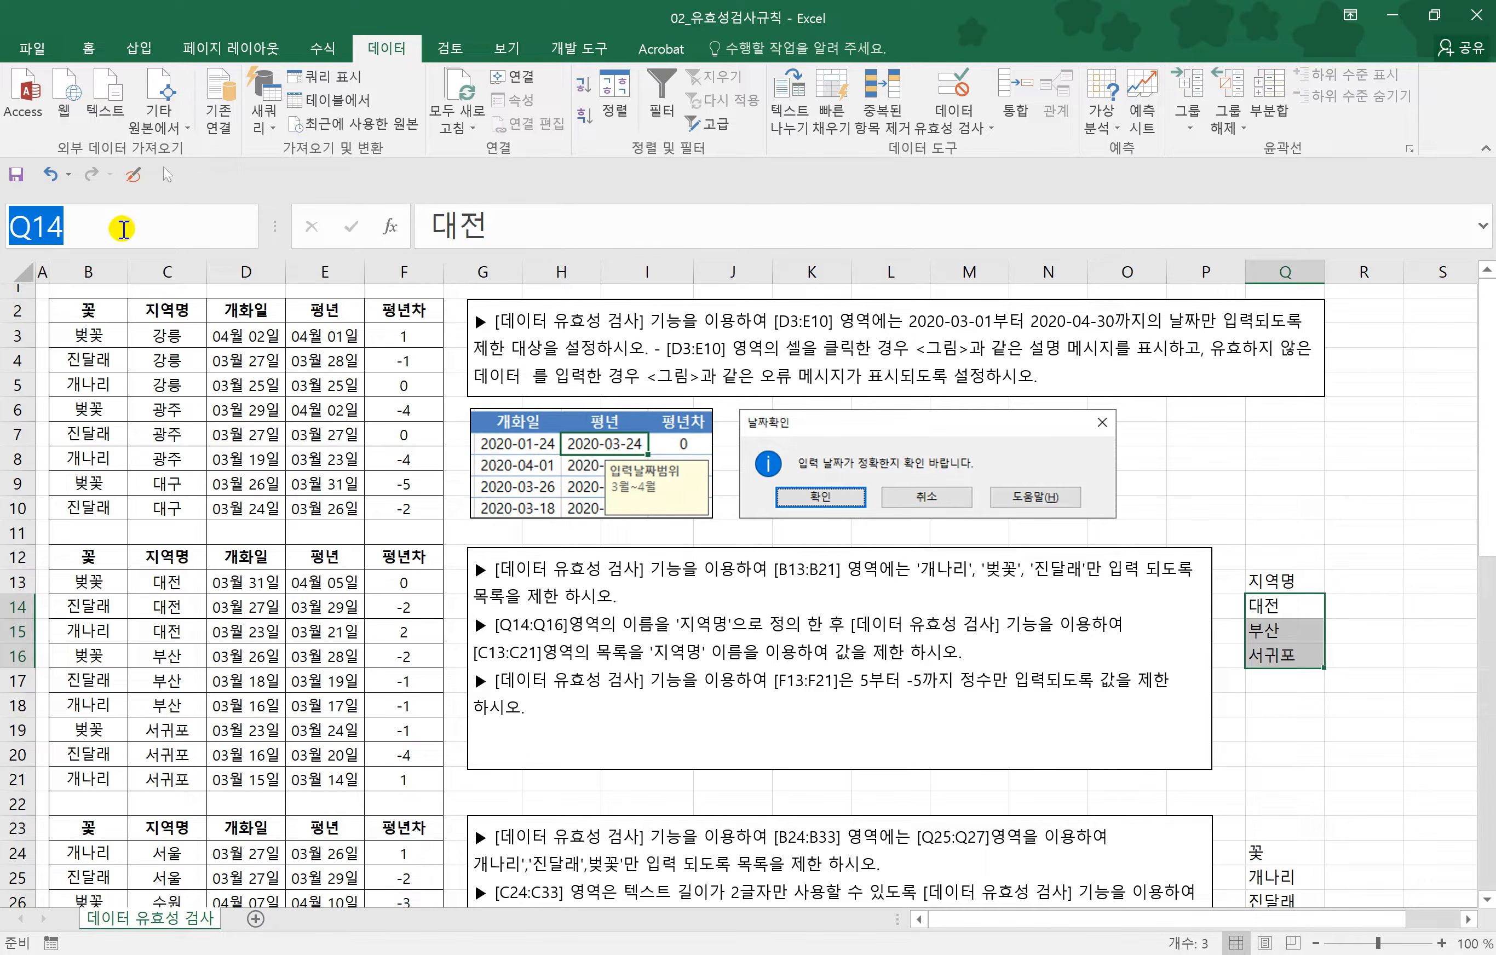
pyautogui.write('지역명')
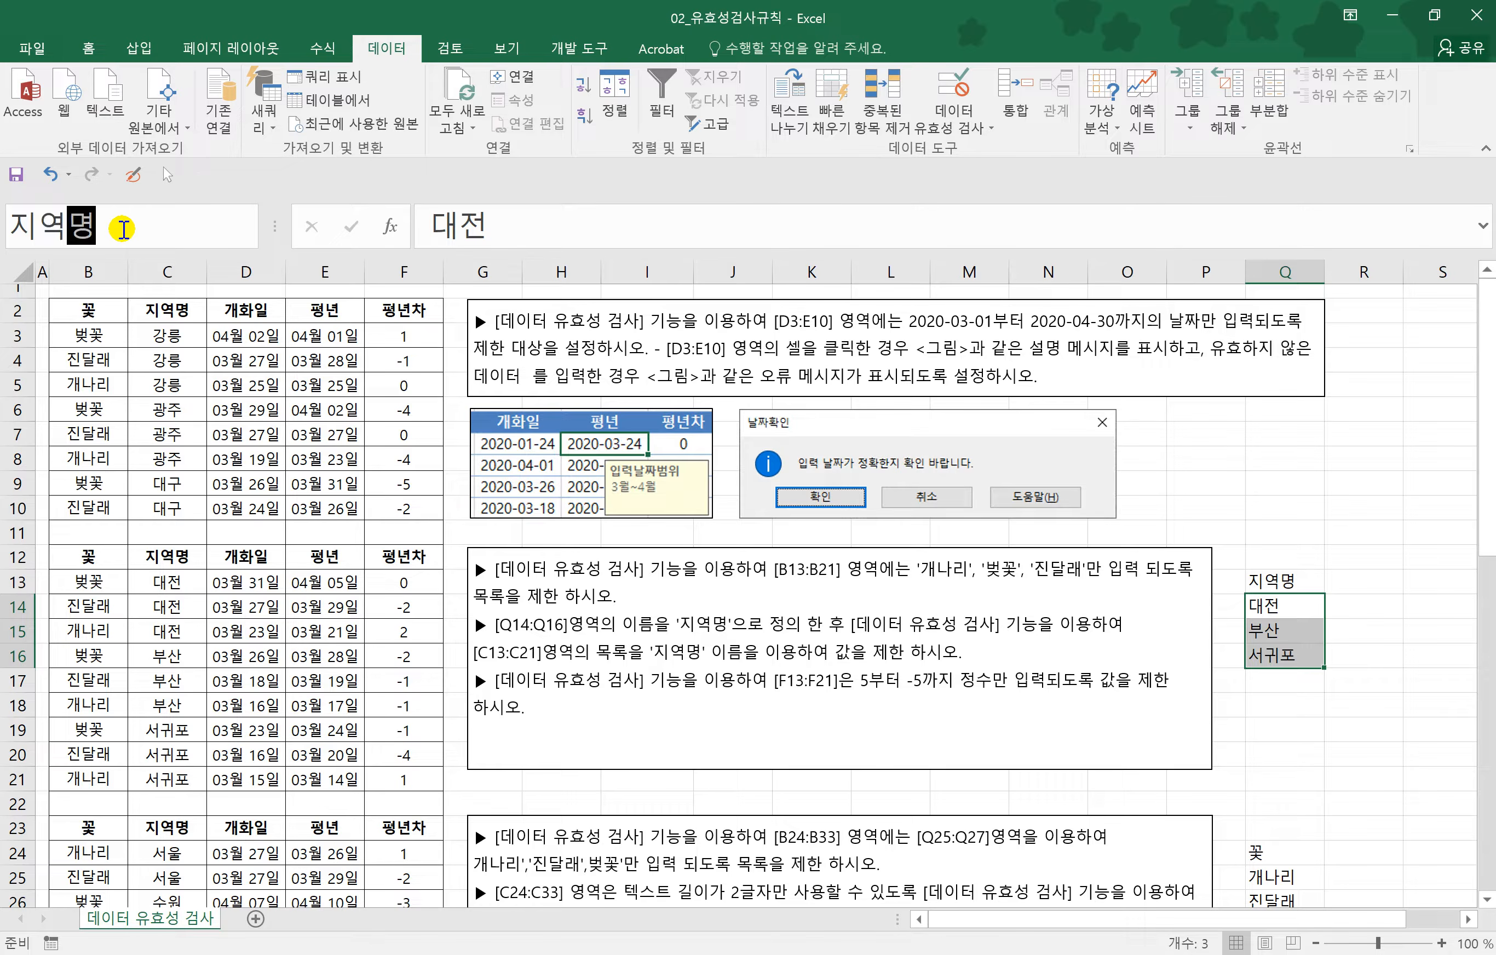
pyautogui.press('Return')
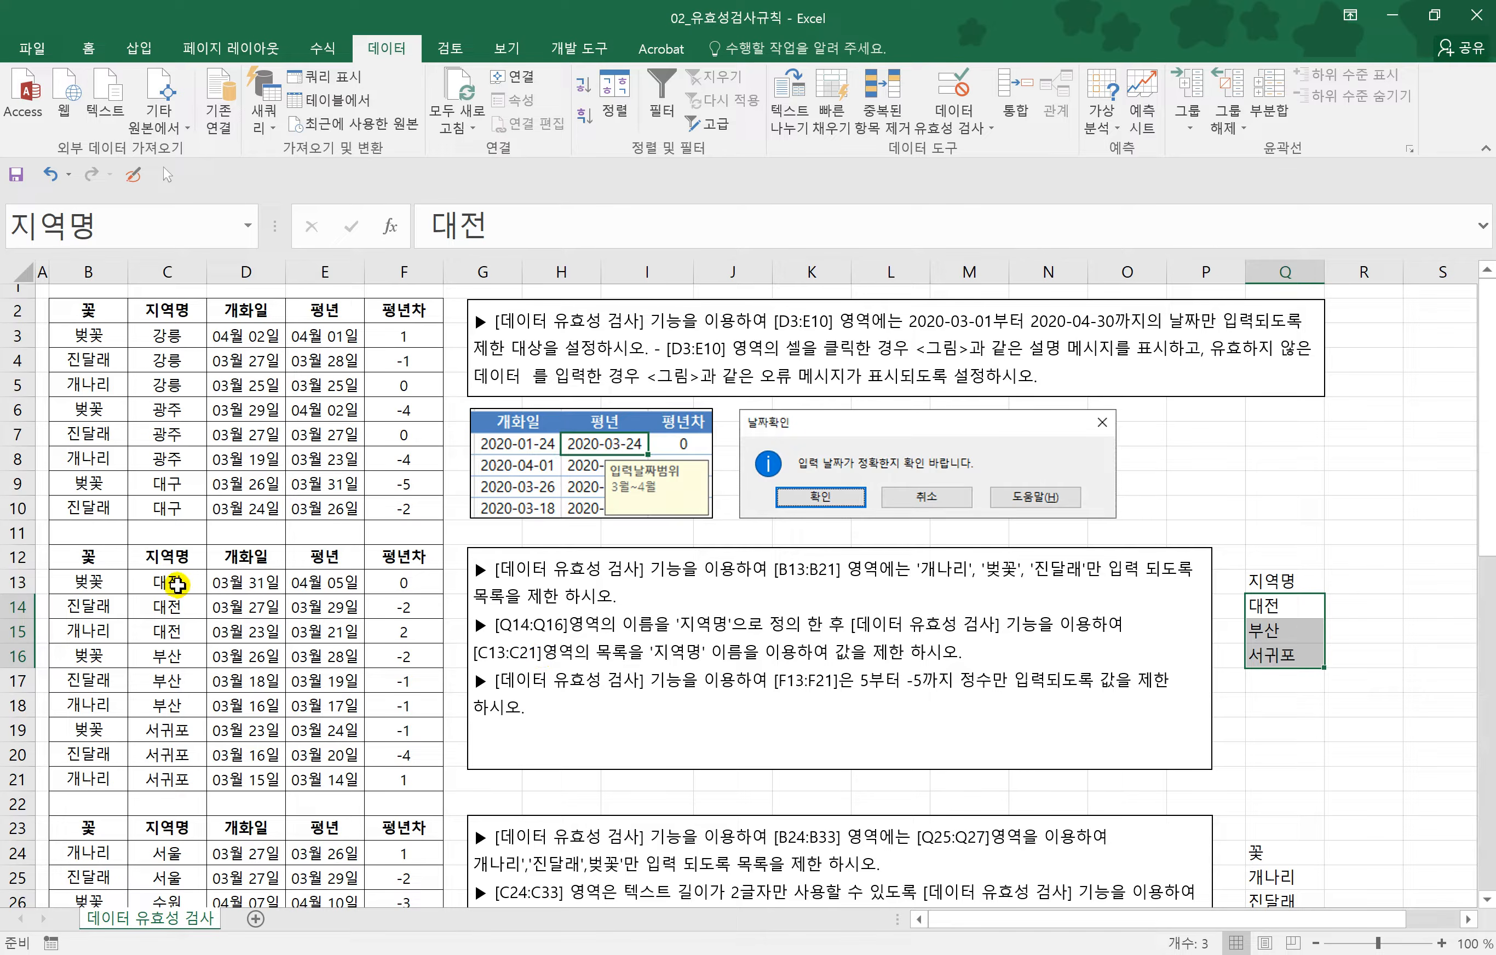
# - Restrict C13:C21 with data validation to a list (목록) with the source =지역명
pyautogui.moveTo(176, 584); pyautogui.dragTo(170, 779)
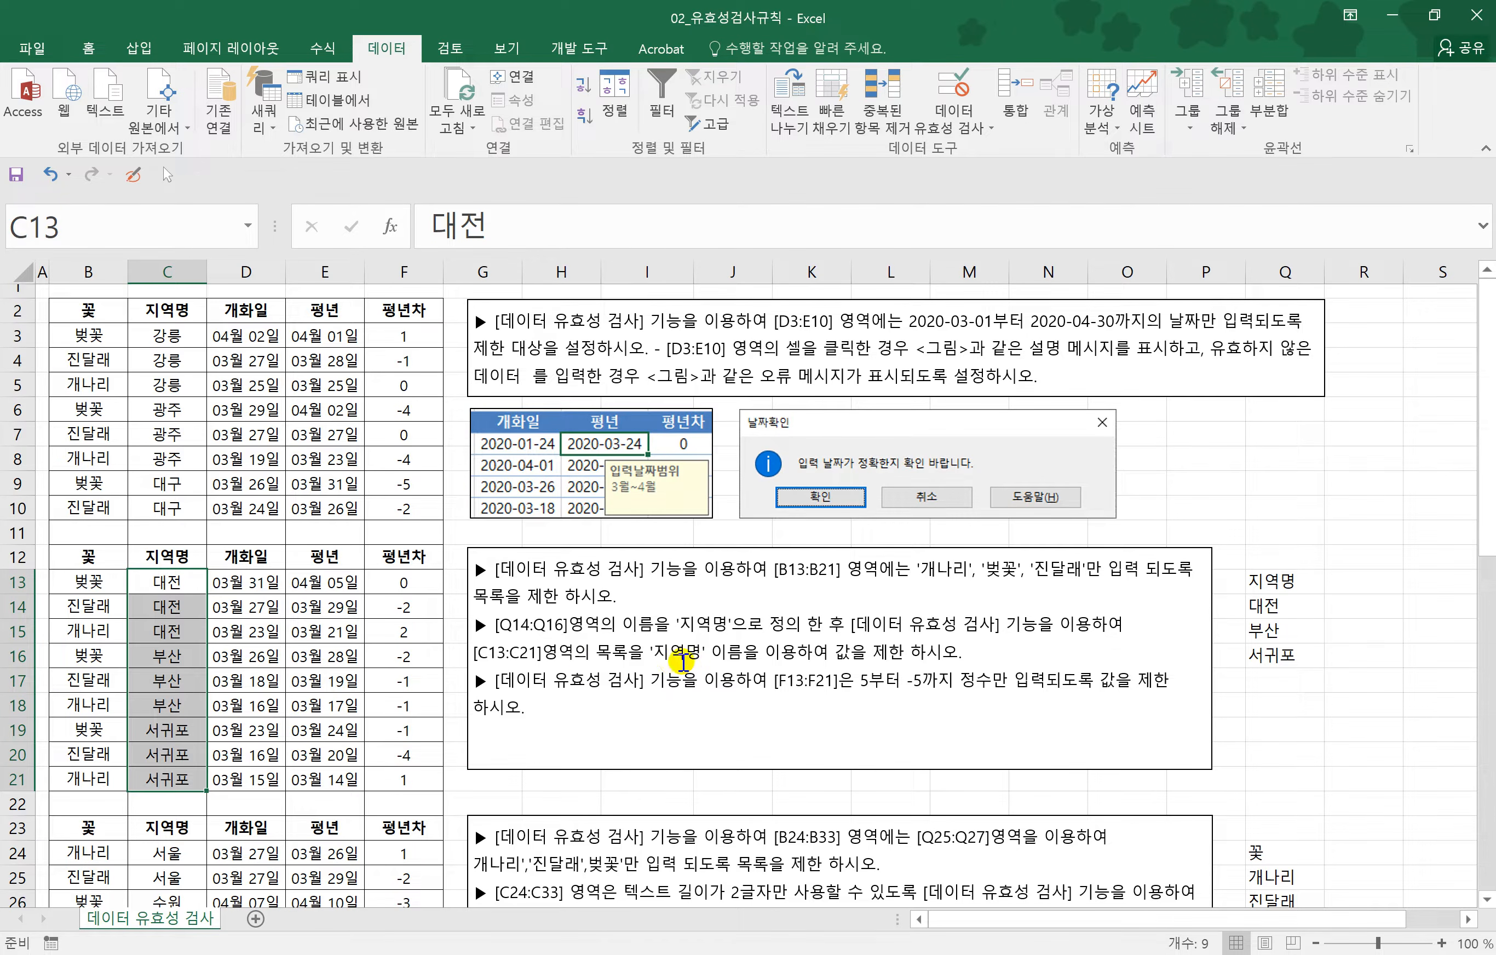
pyautogui.moveTo(161, 580); pyautogui.dragTo(166, 776)
pyautogui.click(966, 130)
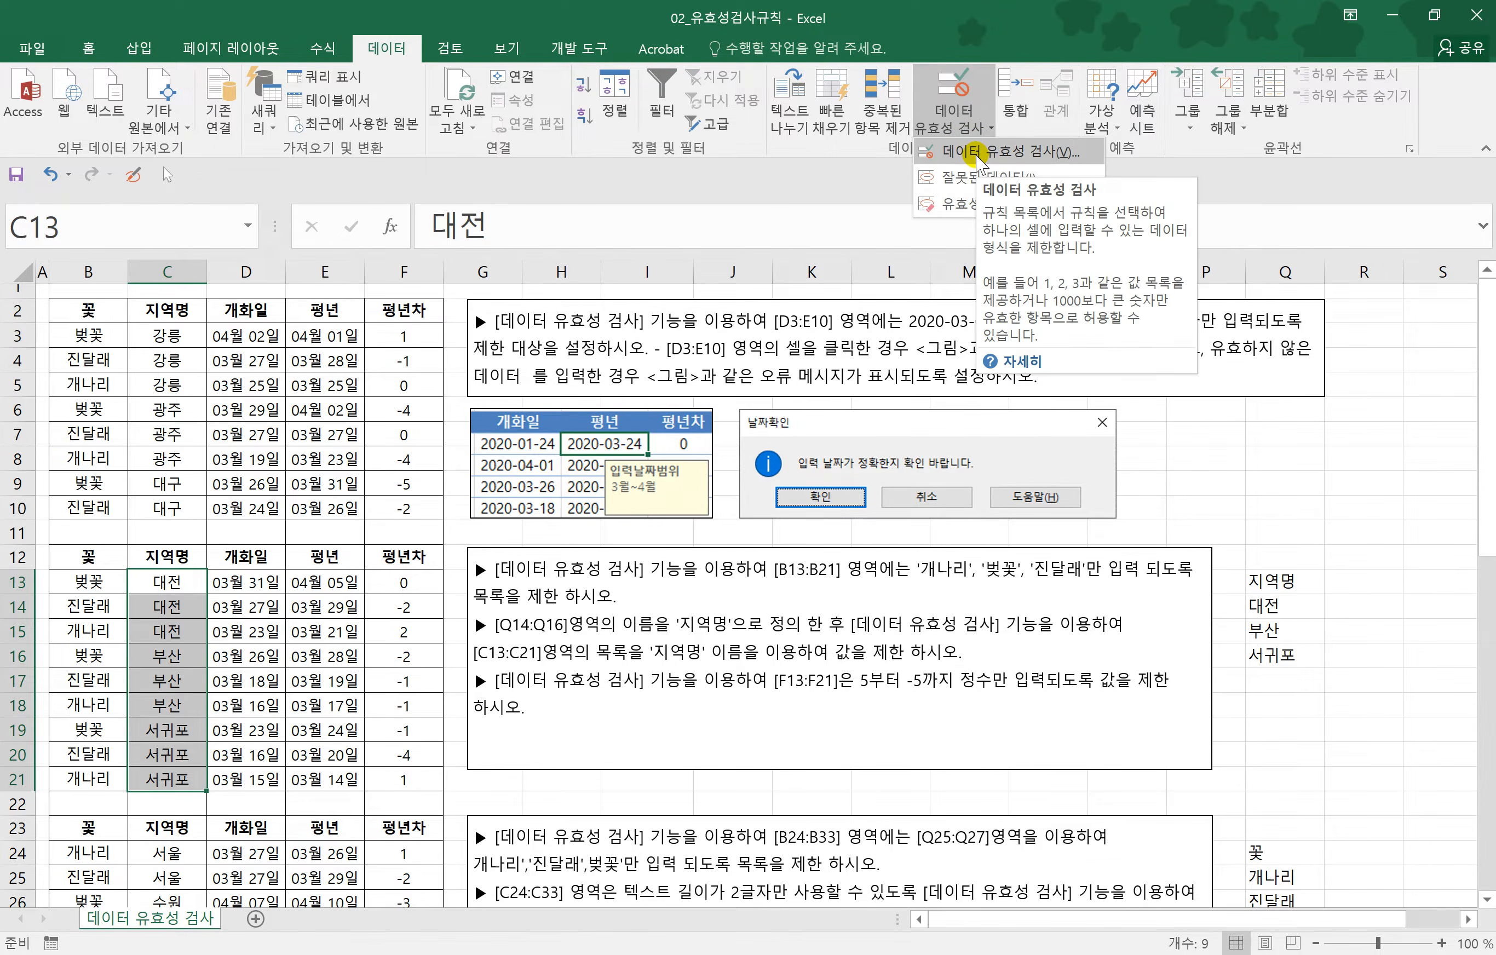
pyautogui.click(977, 153)
pyautogui.moveTo(638, 180); pyautogui.dragTo(862, 182)
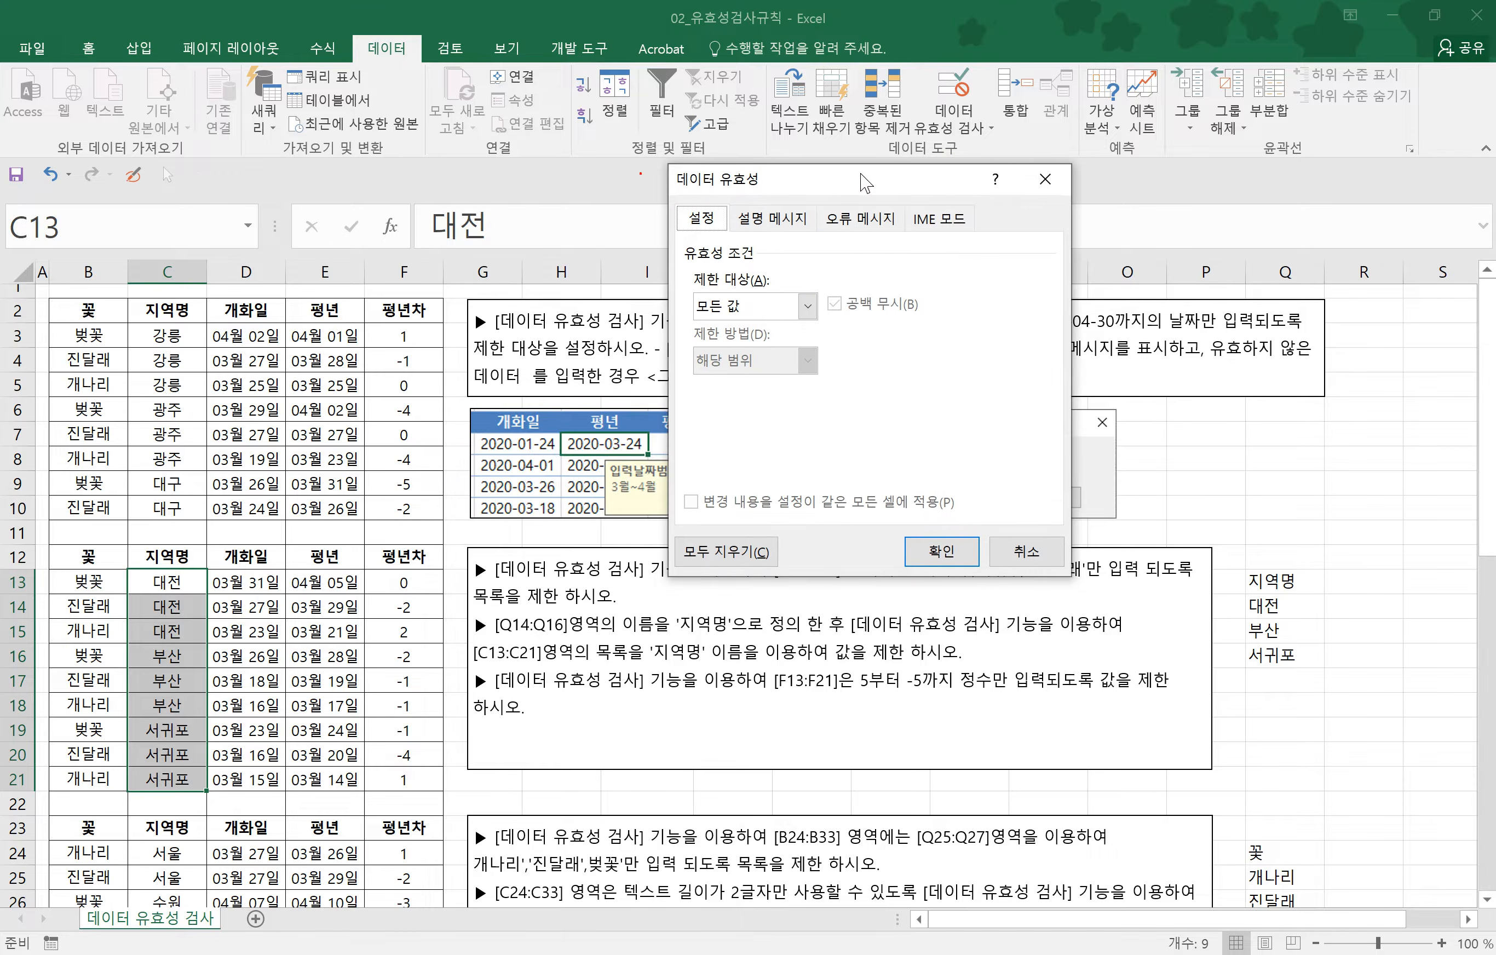
pyautogui.click(805, 306)
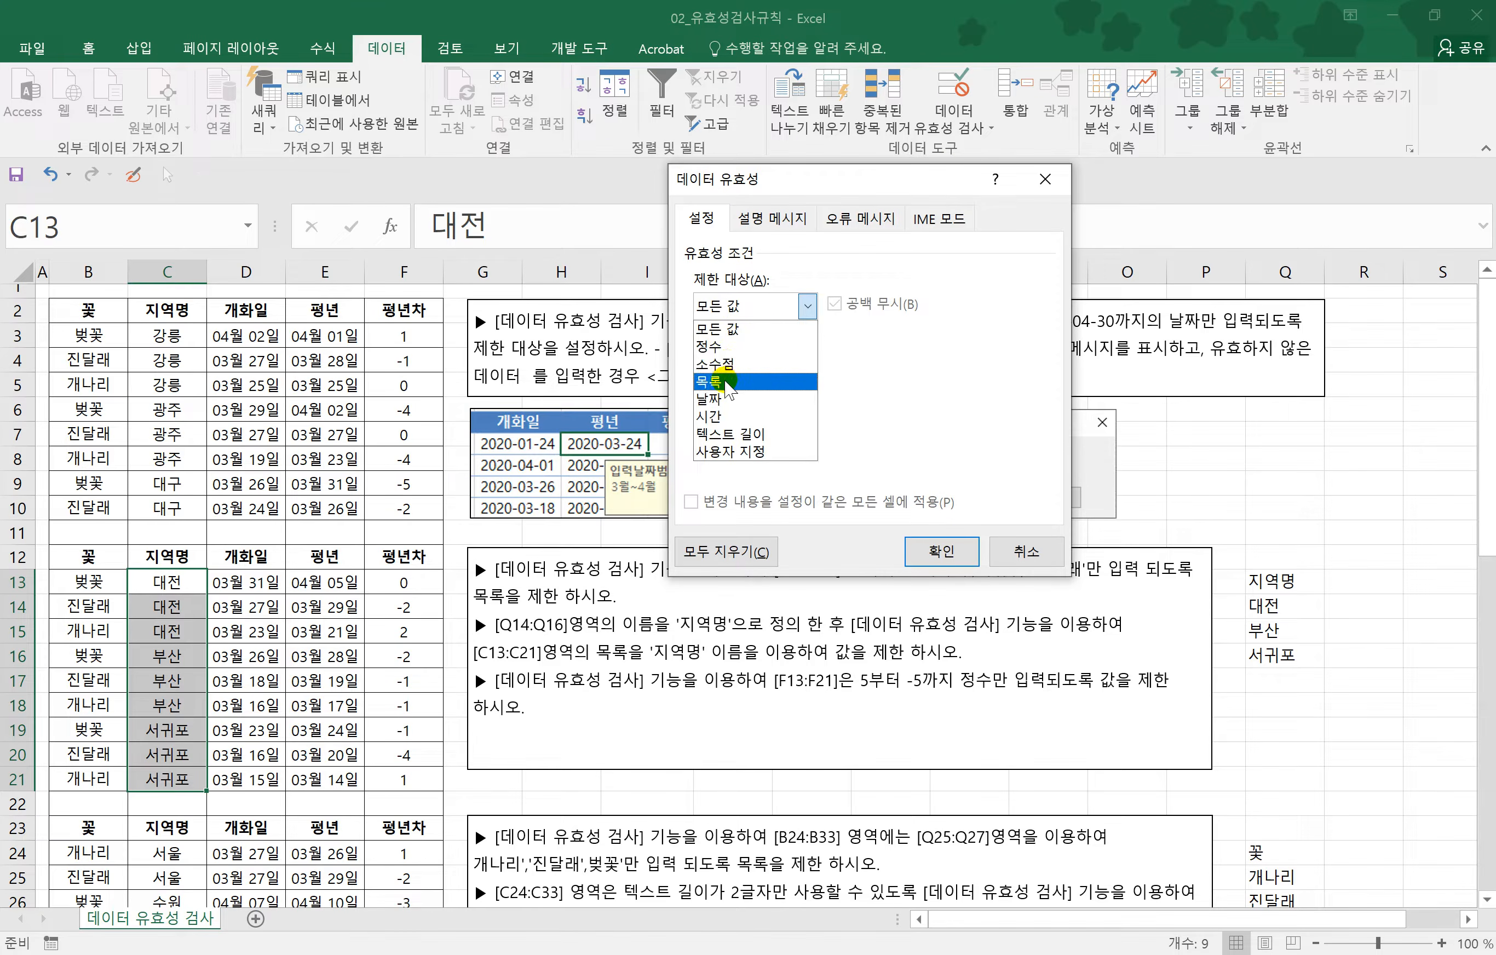
pyautogui.click(726, 381)
pyautogui.click(743, 410)
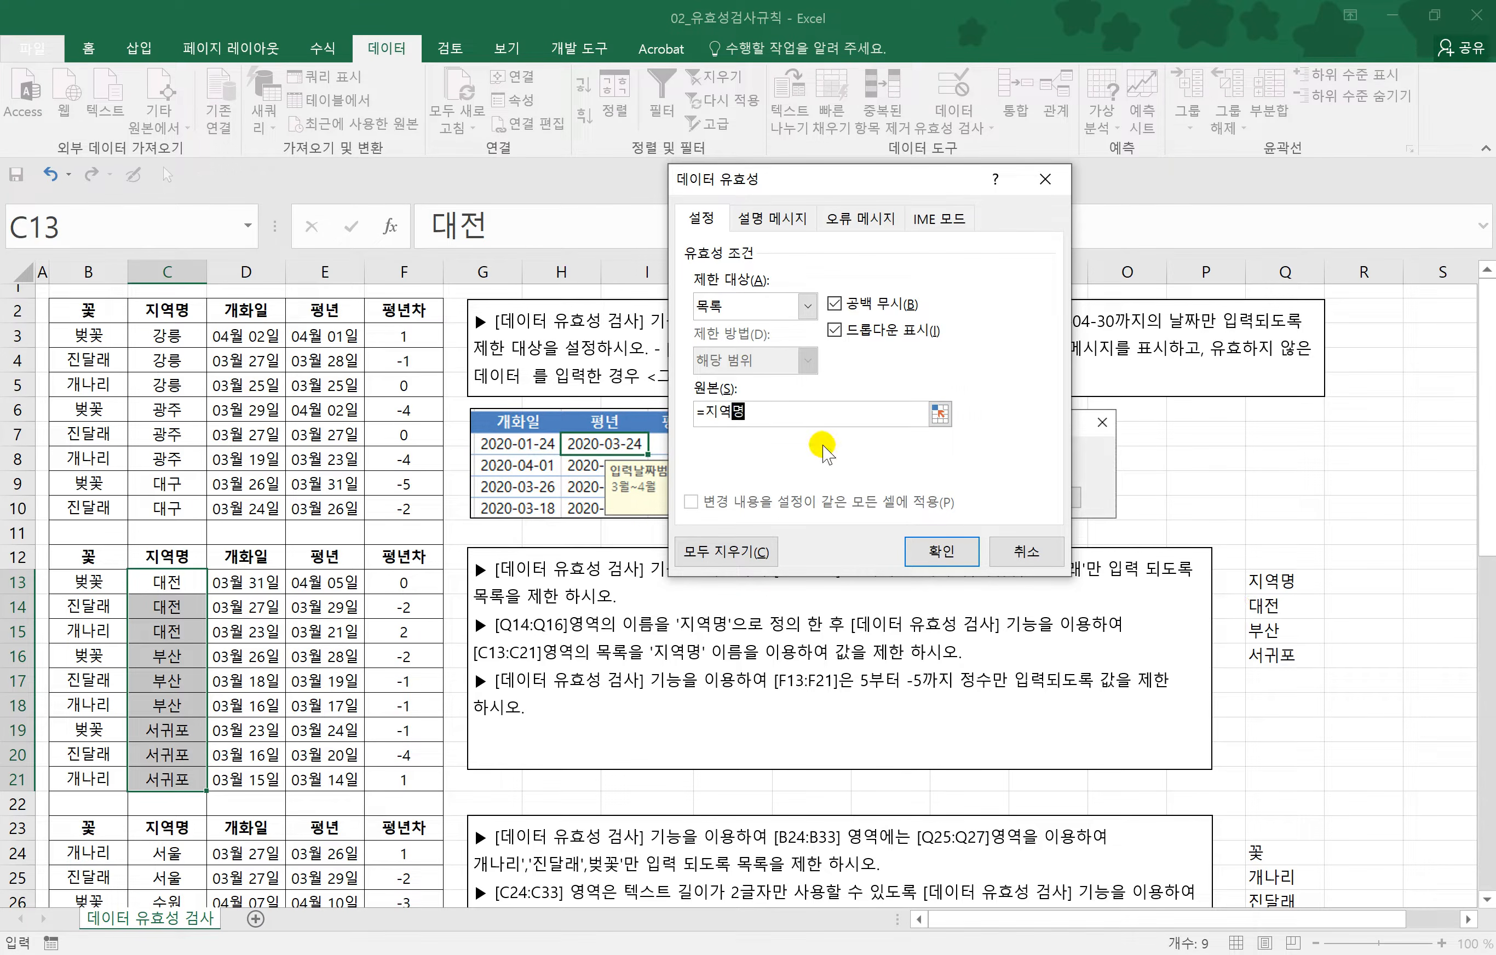
pyautogui.click(936, 552)
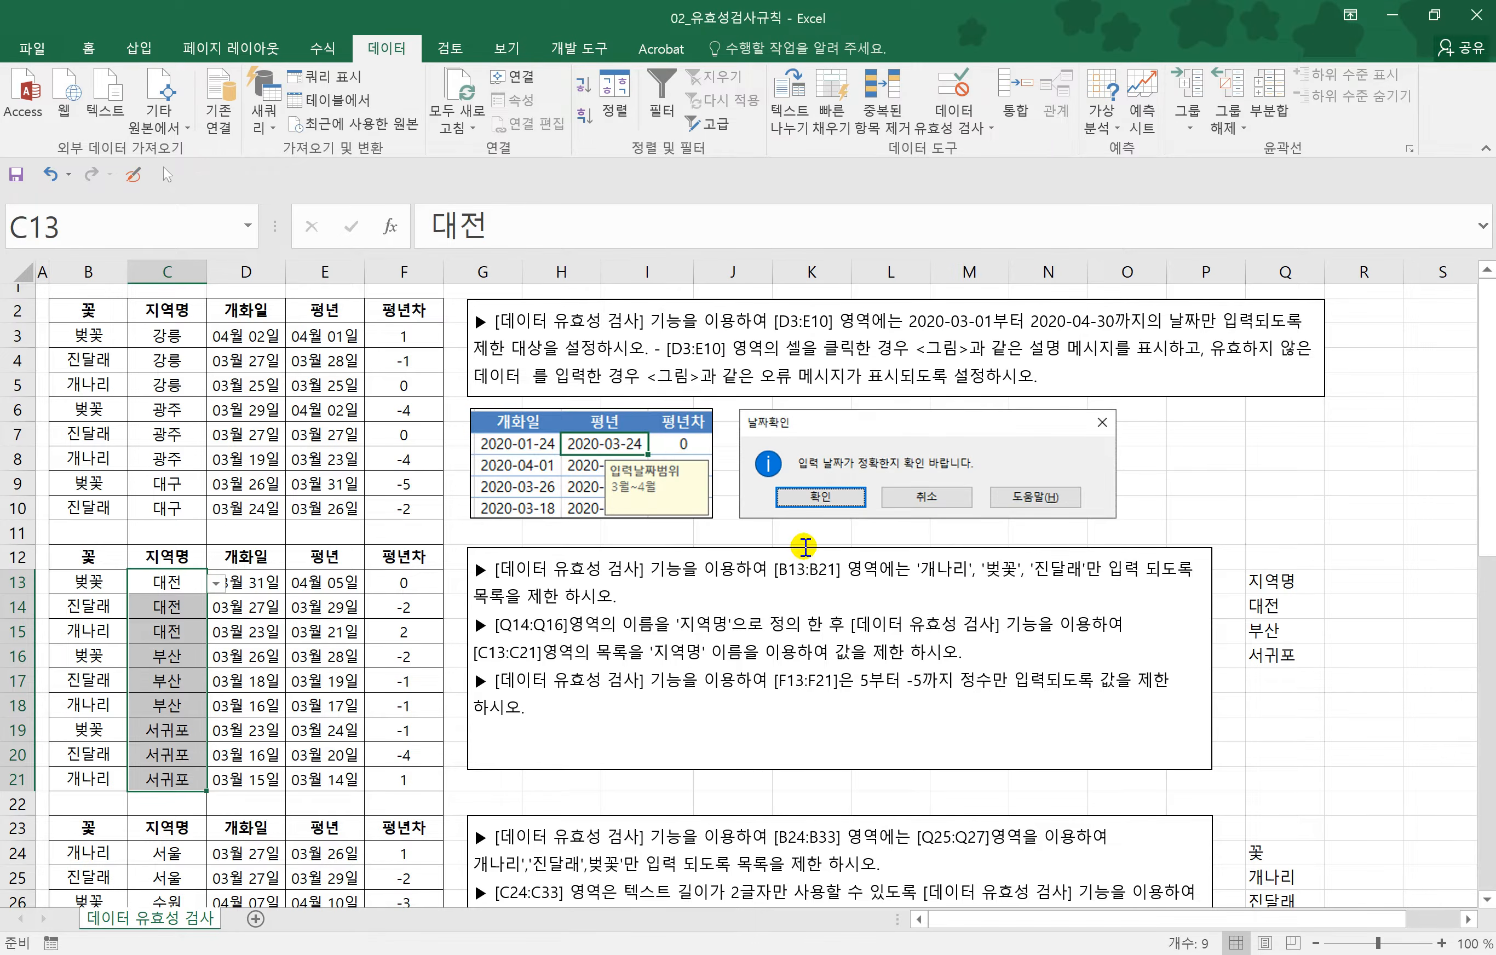
# - Compare the region choices in the drop-down lists of C13 and C14 with the named range Q14:Q16
pyautogui.click(216, 585)
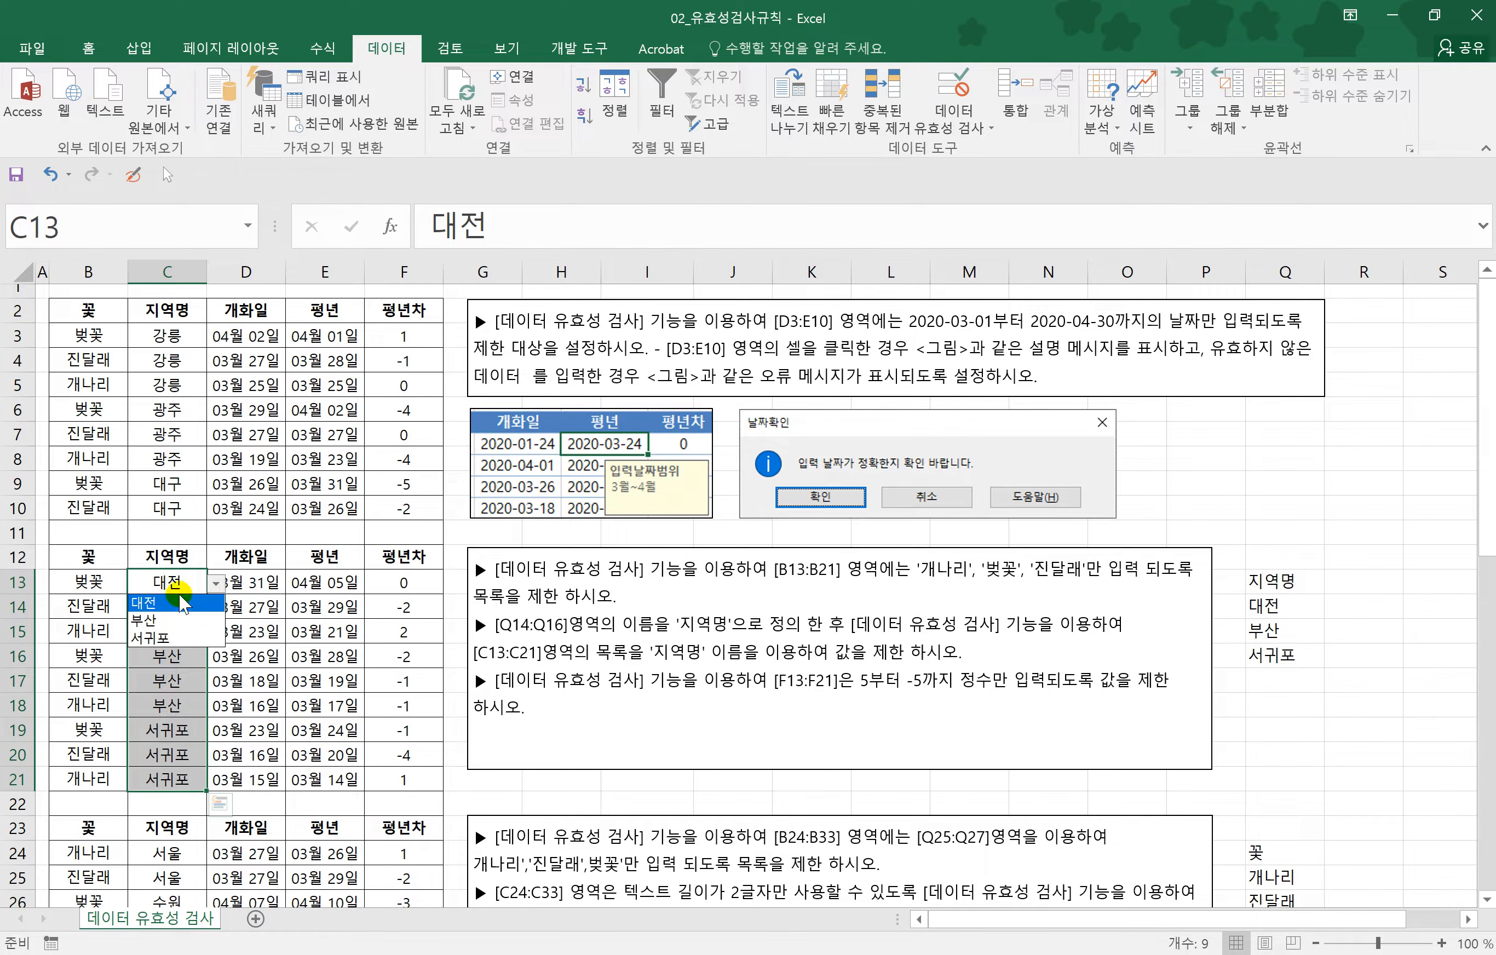
pyautogui.moveTo(1263, 605); pyautogui.dragTo(1267, 656)
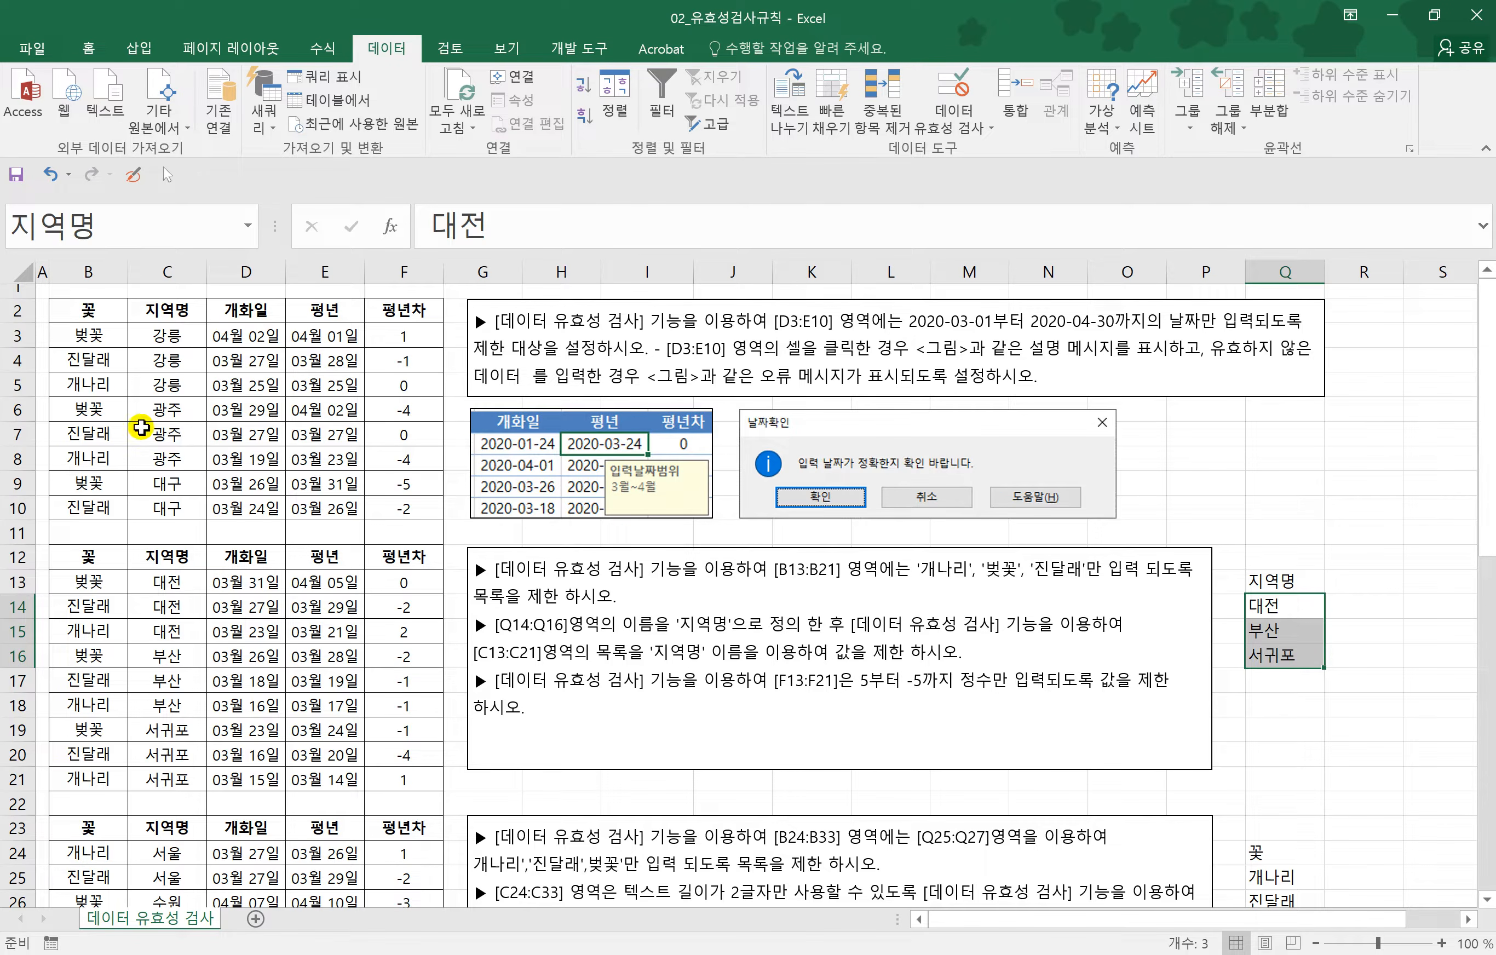
pyautogui.click(188, 581)
pyautogui.click(215, 583)
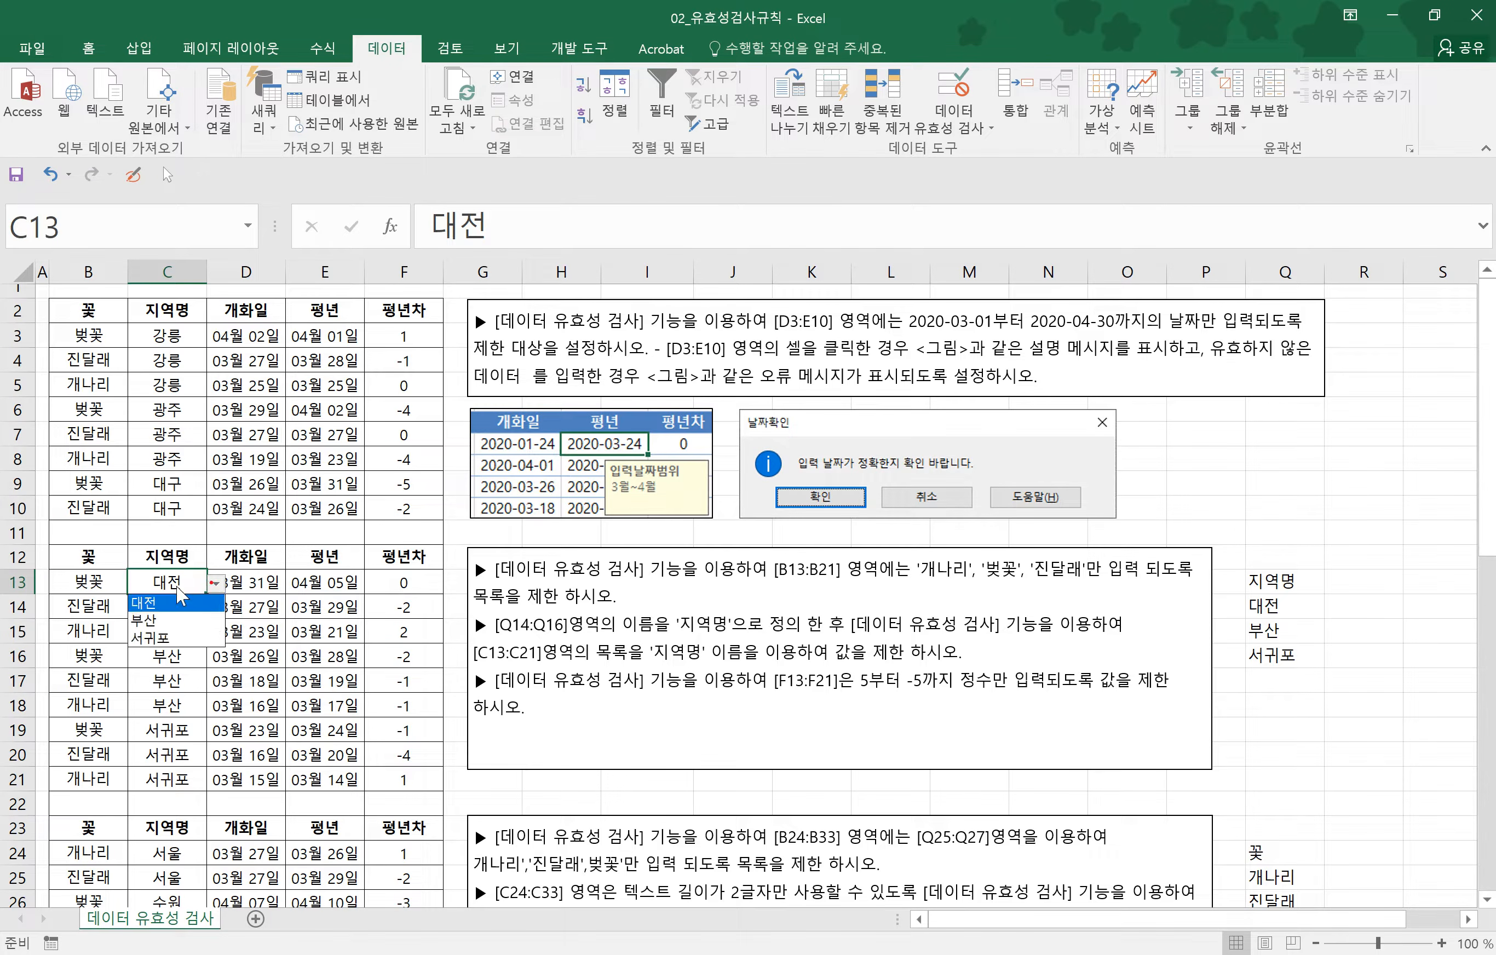
pyautogui.click(179, 685)
pyautogui.click(86, 579)
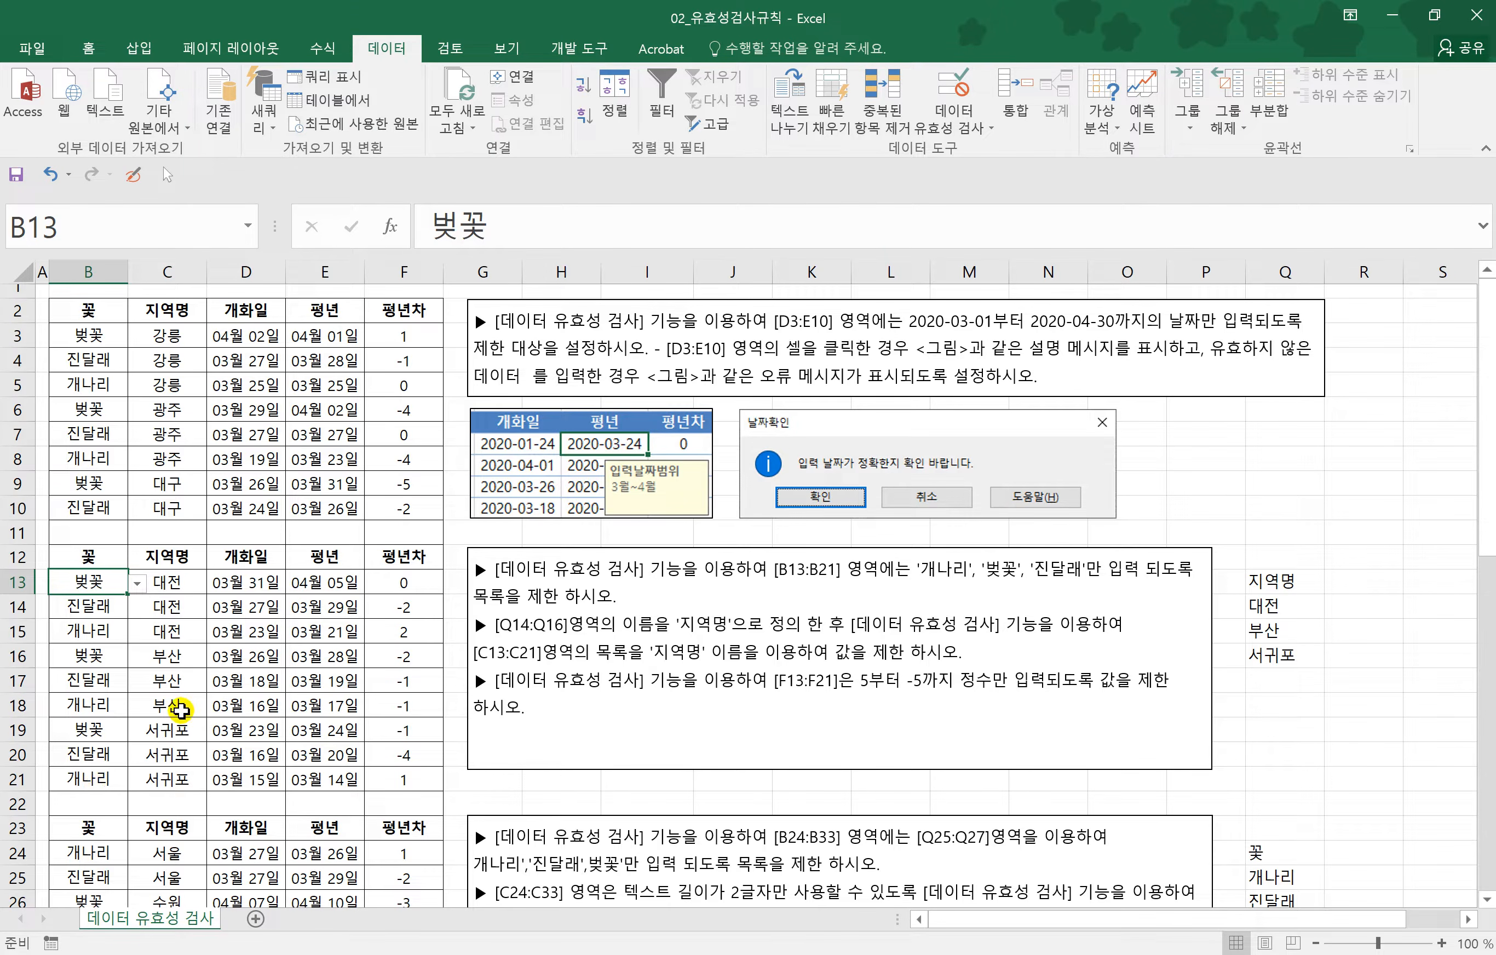
pyautogui.click(176, 583)
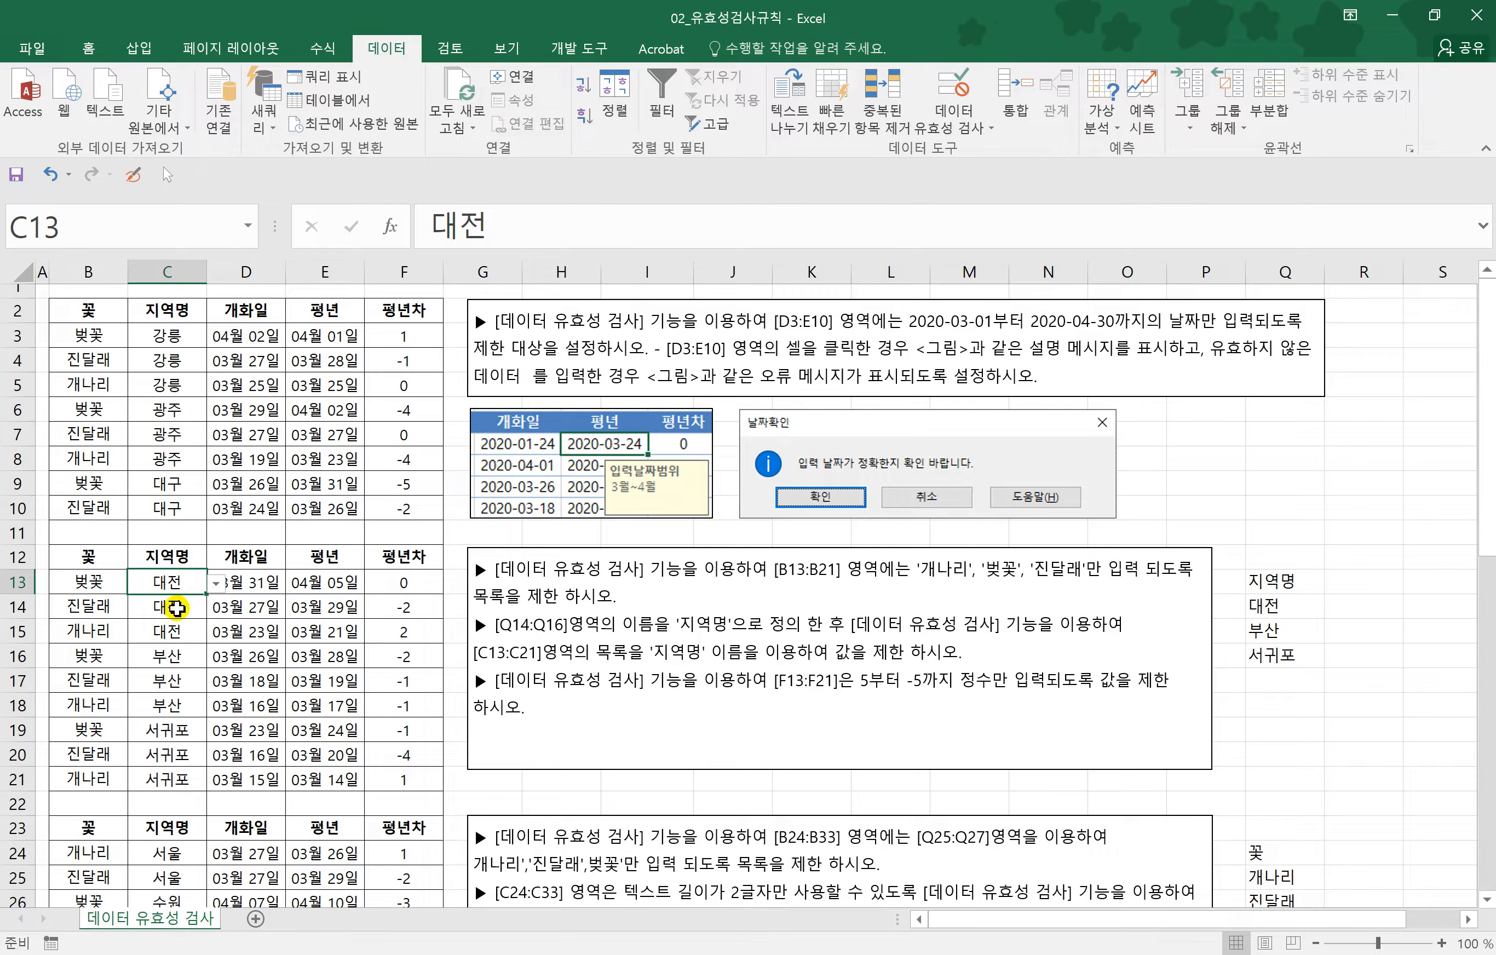
pyautogui.click(187, 604)
pyautogui.click(216, 606)
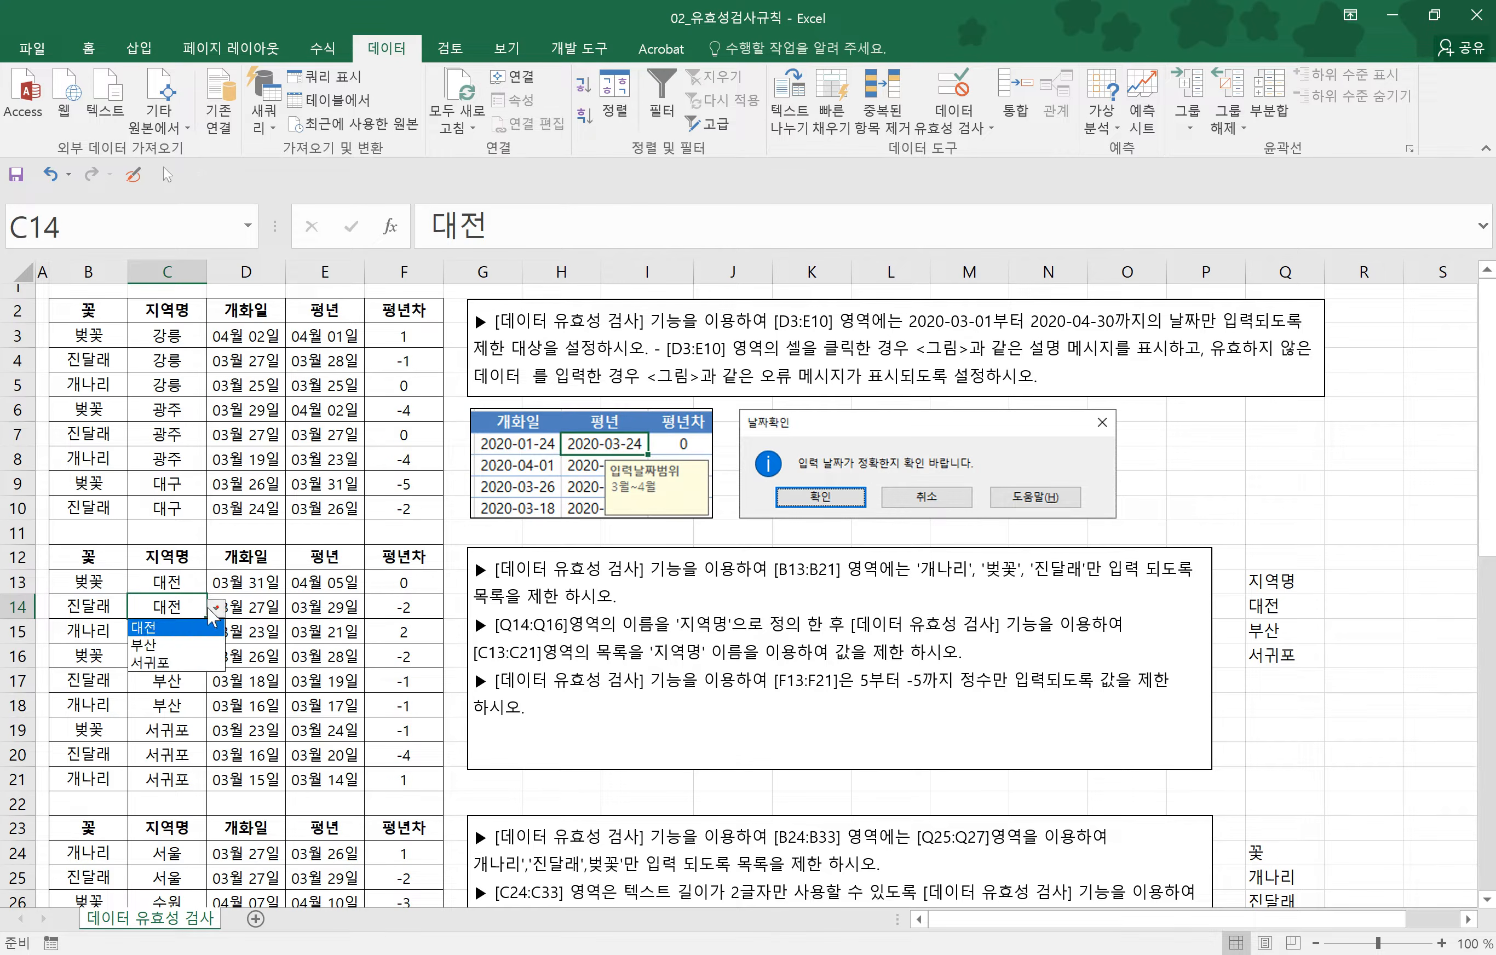
# - Start a data validation rule for F13:F21 that allows only whole numbers (정수)
pyautogui.click(156, 697)
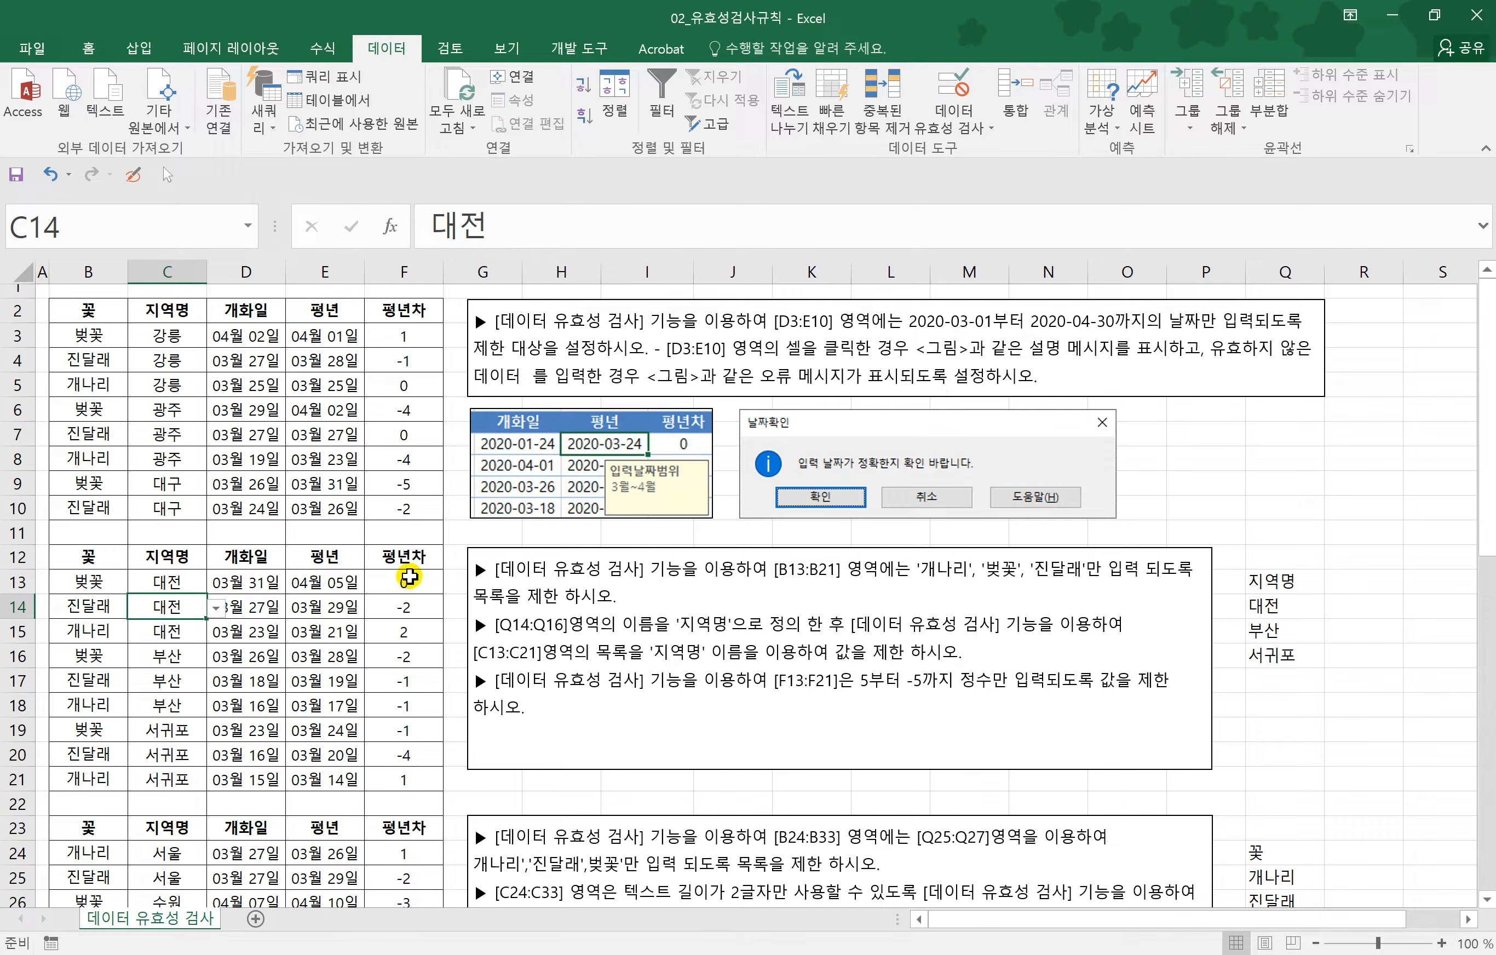
pyautogui.moveTo(404, 584); pyautogui.dragTo(383, 773)
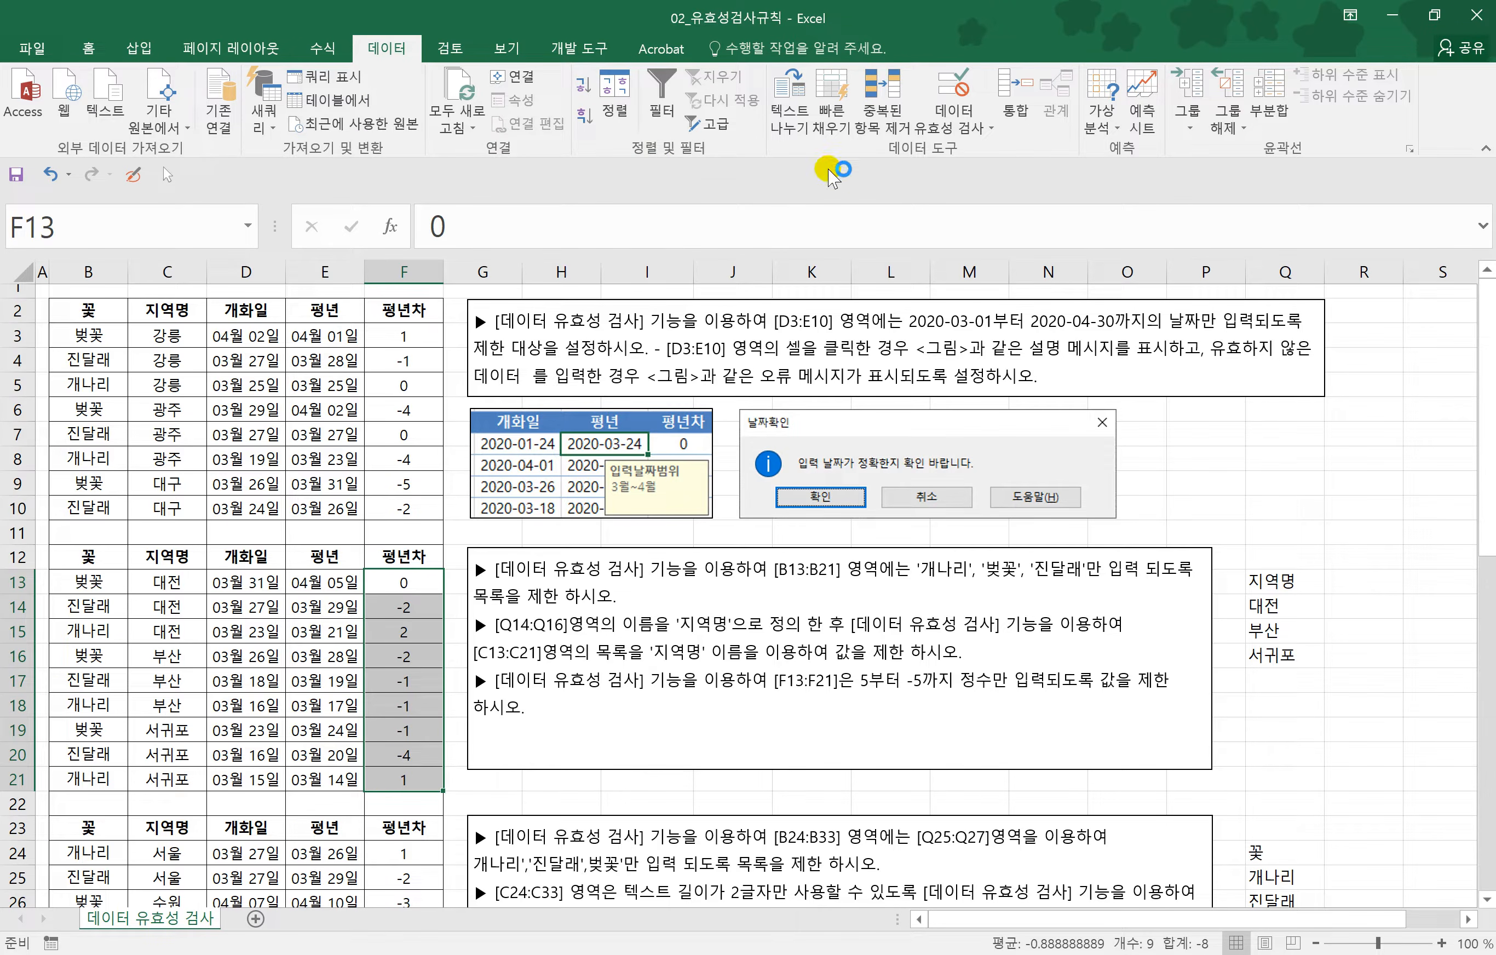
pyautogui.click(966, 131)
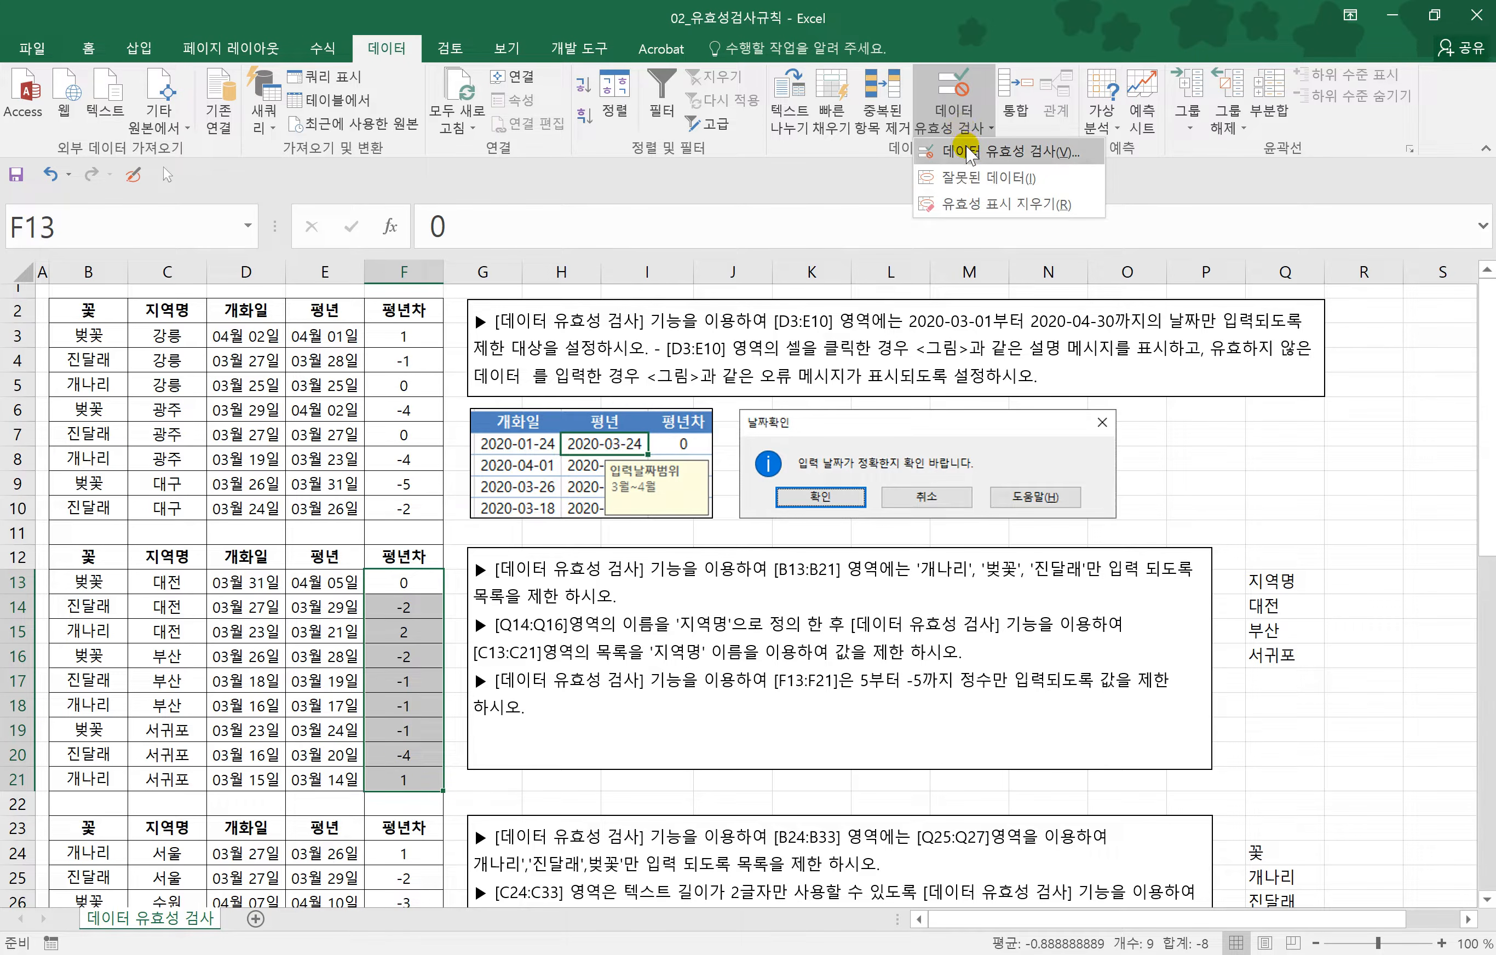
pyautogui.click(968, 154)
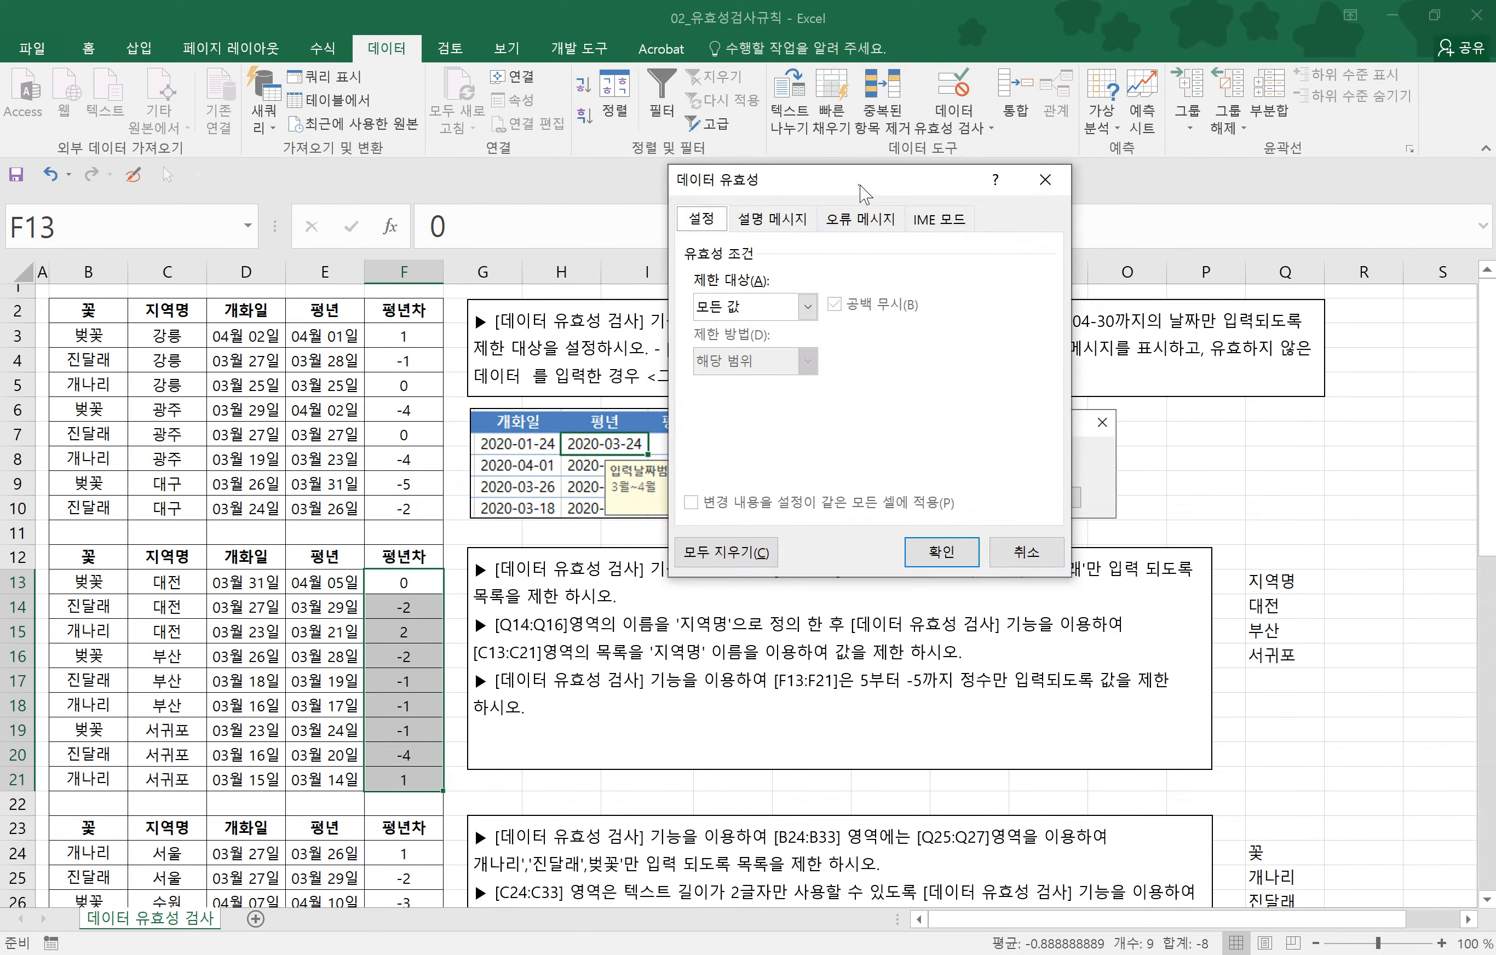
pyautogui.moveTo(857, 200); pyautogui.dragTo(939, 200)
pyautogui.click(877, 306)
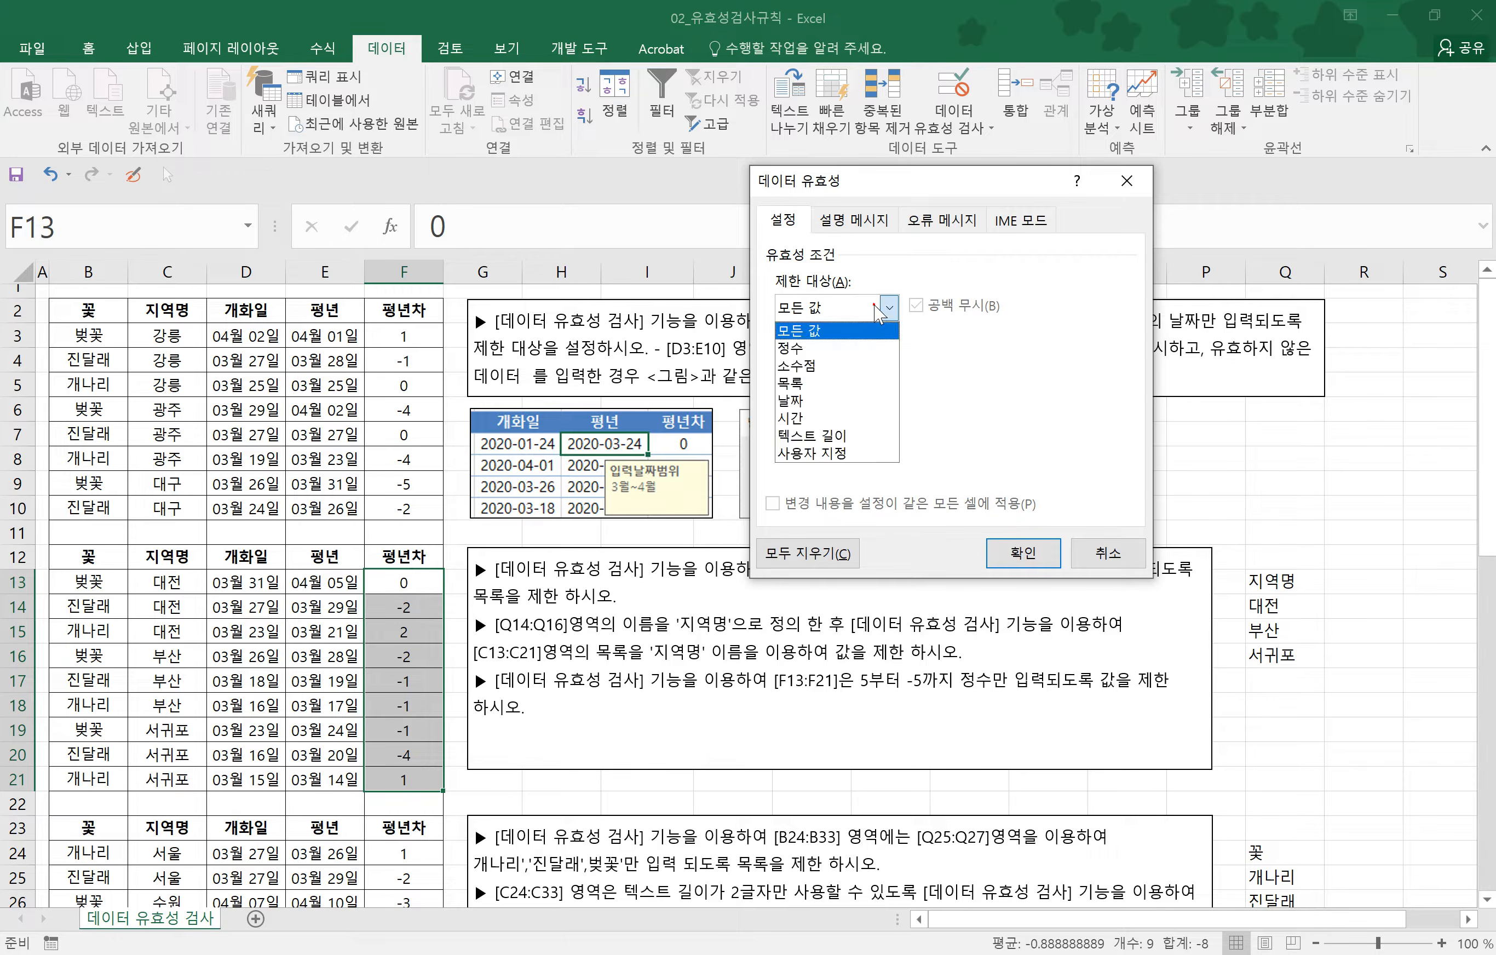
pyautogui.click(809, 344)
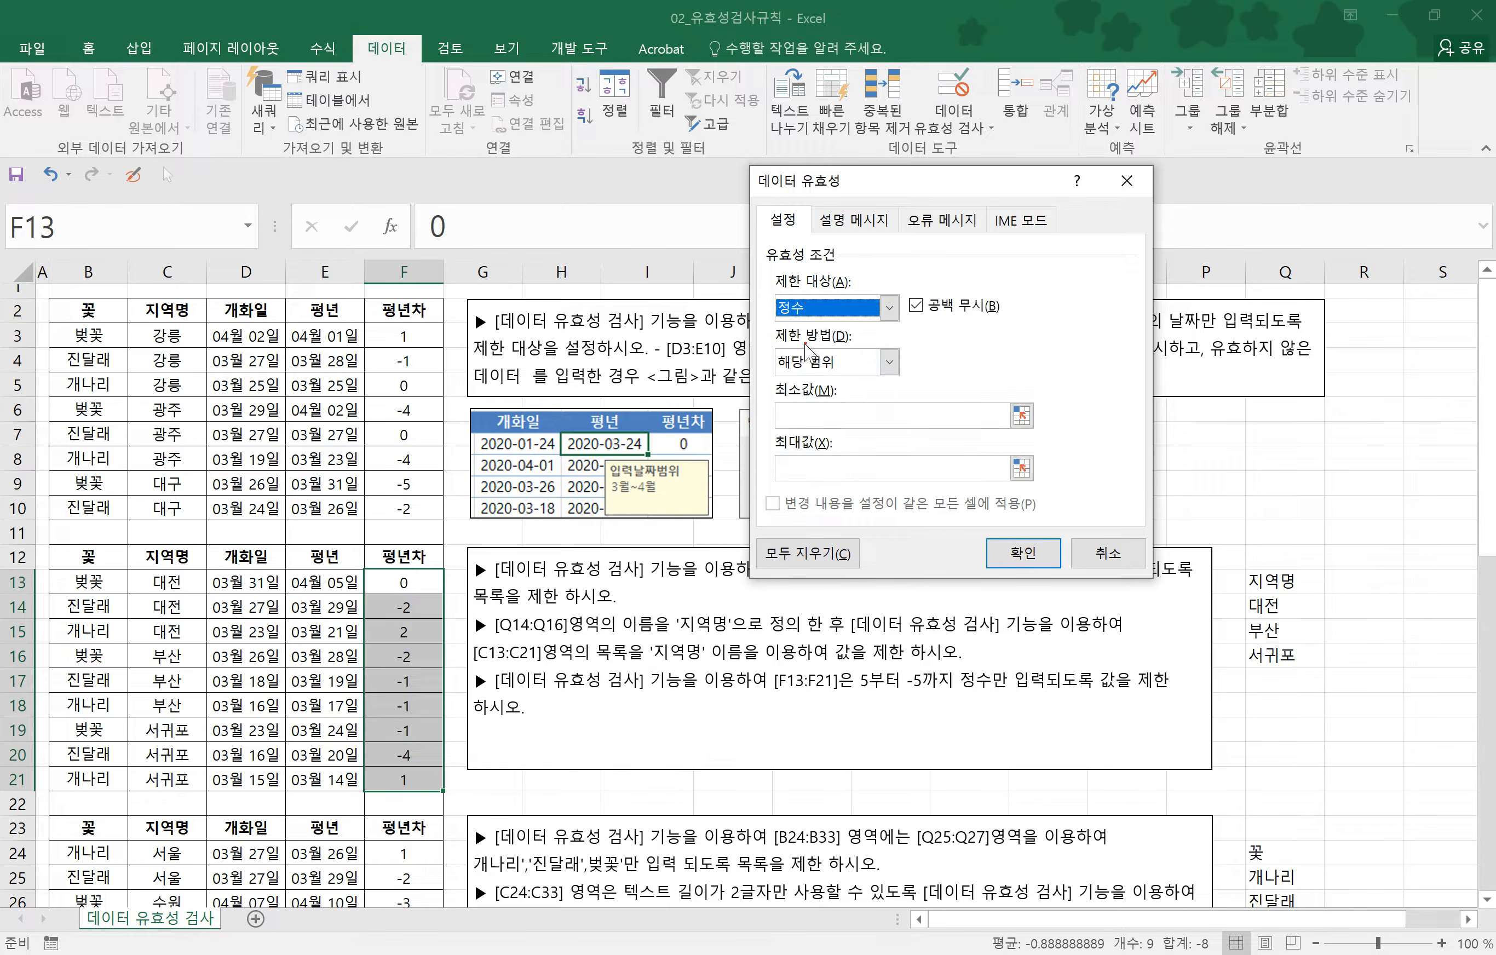
# - Limit the F13:F21 rule to the between range (해당 범위) with minimum -5 and maximum 5, and apply it
pyautogui.click(886, 362)
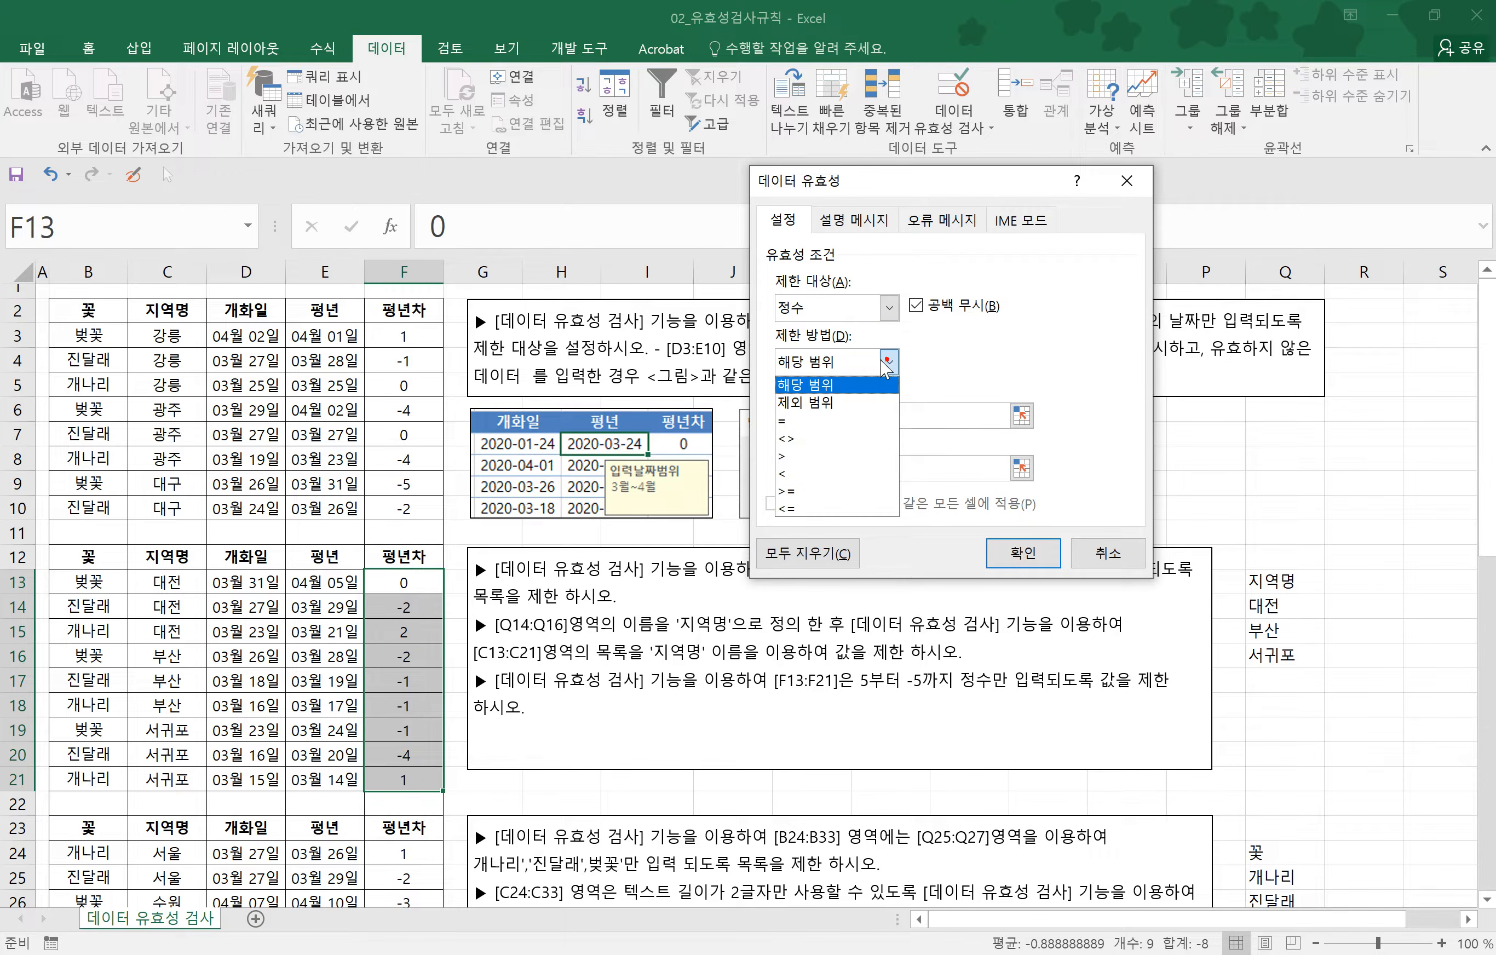
pyautogui.click(817, 391)
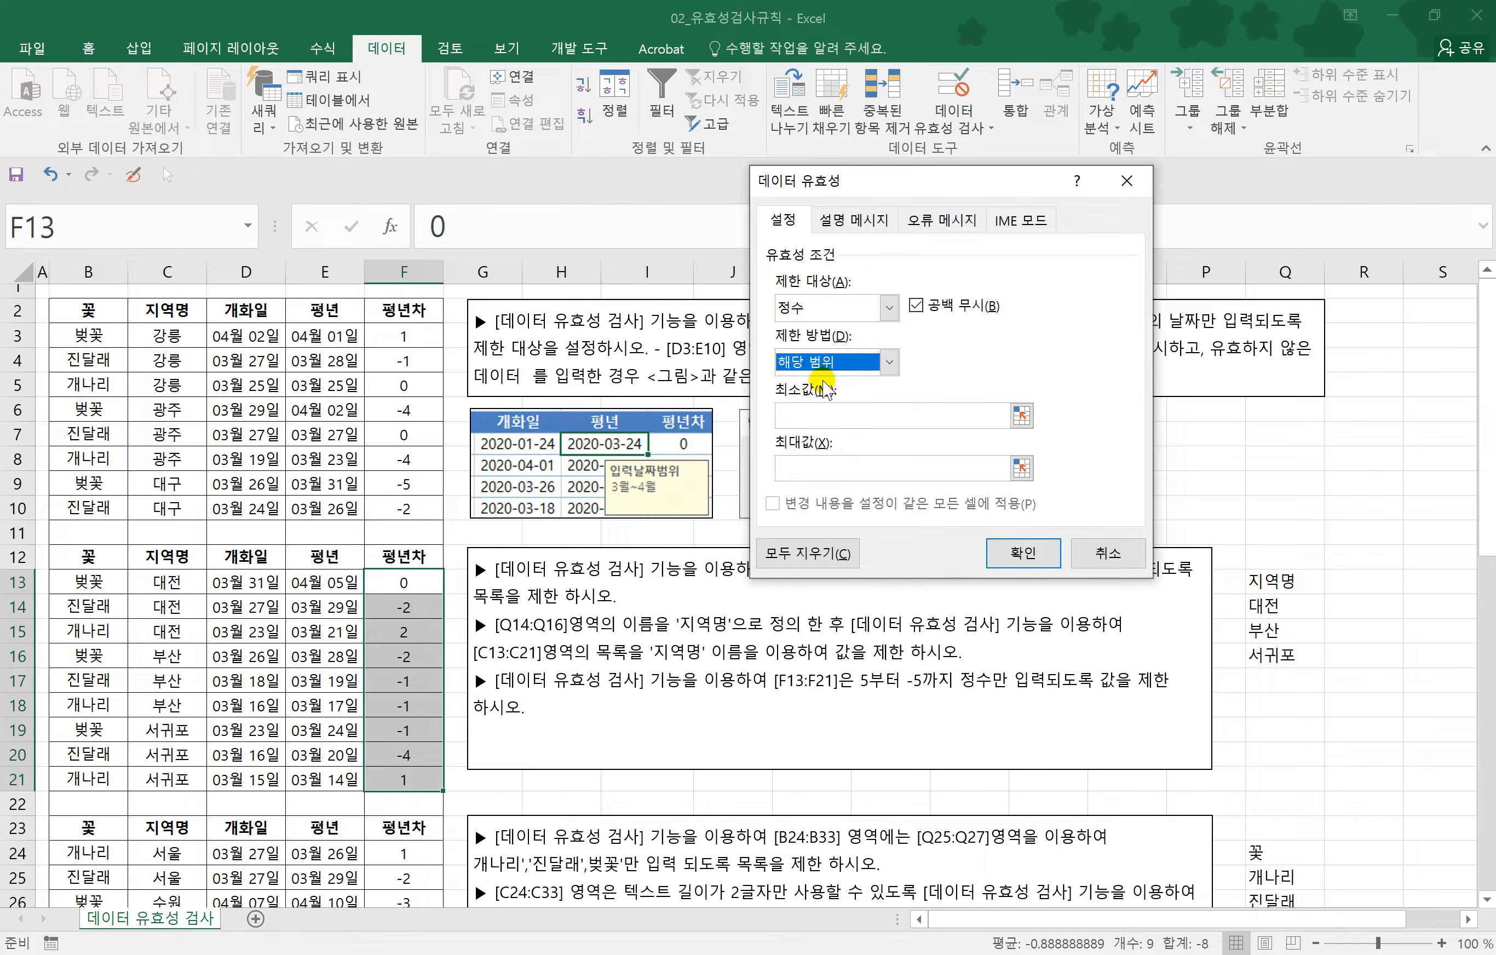
pyautogui.click(873, 358)
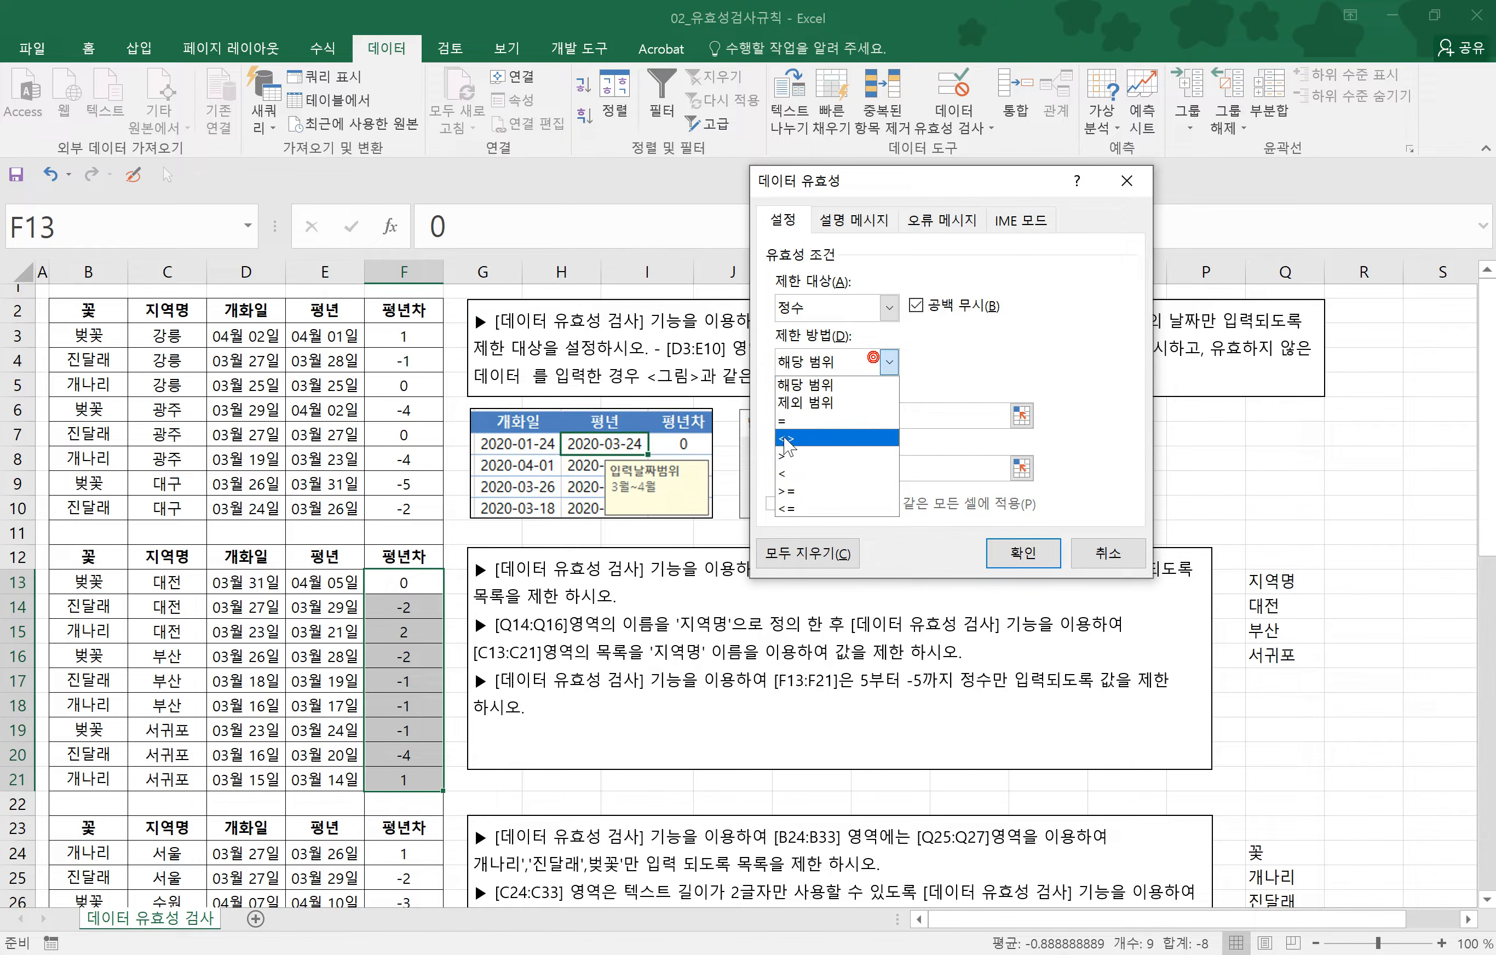
pyautogui.click(798, 385)
pyautogui.click(823, 418)
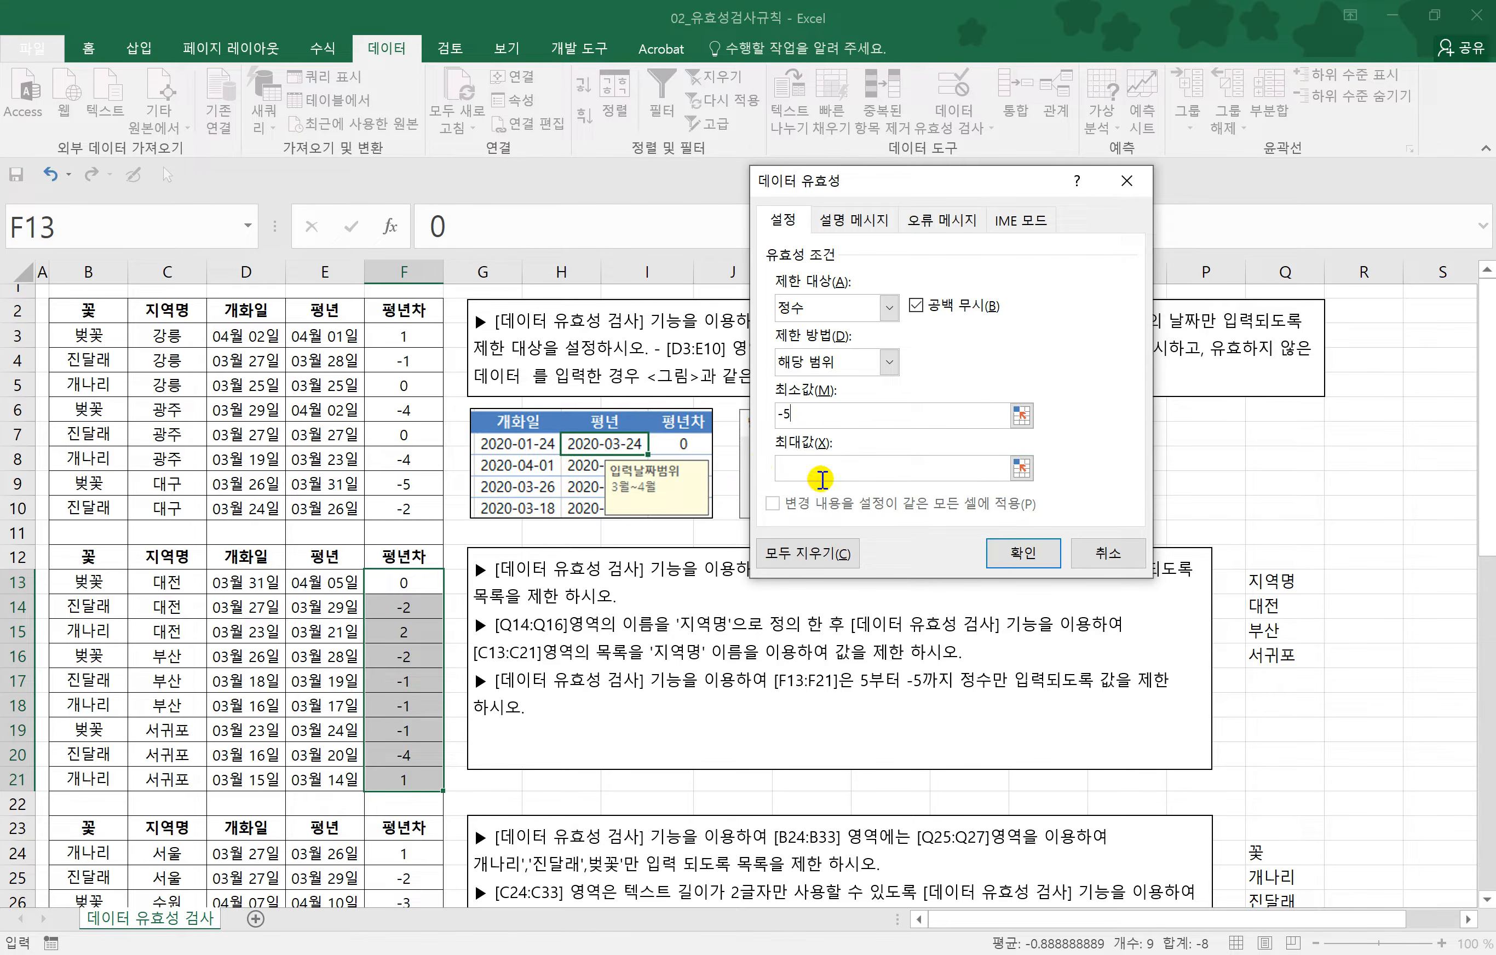
pyautogui.click(815, 469)
pyautogui.write('5')
pyautogui.click(1011, 556)
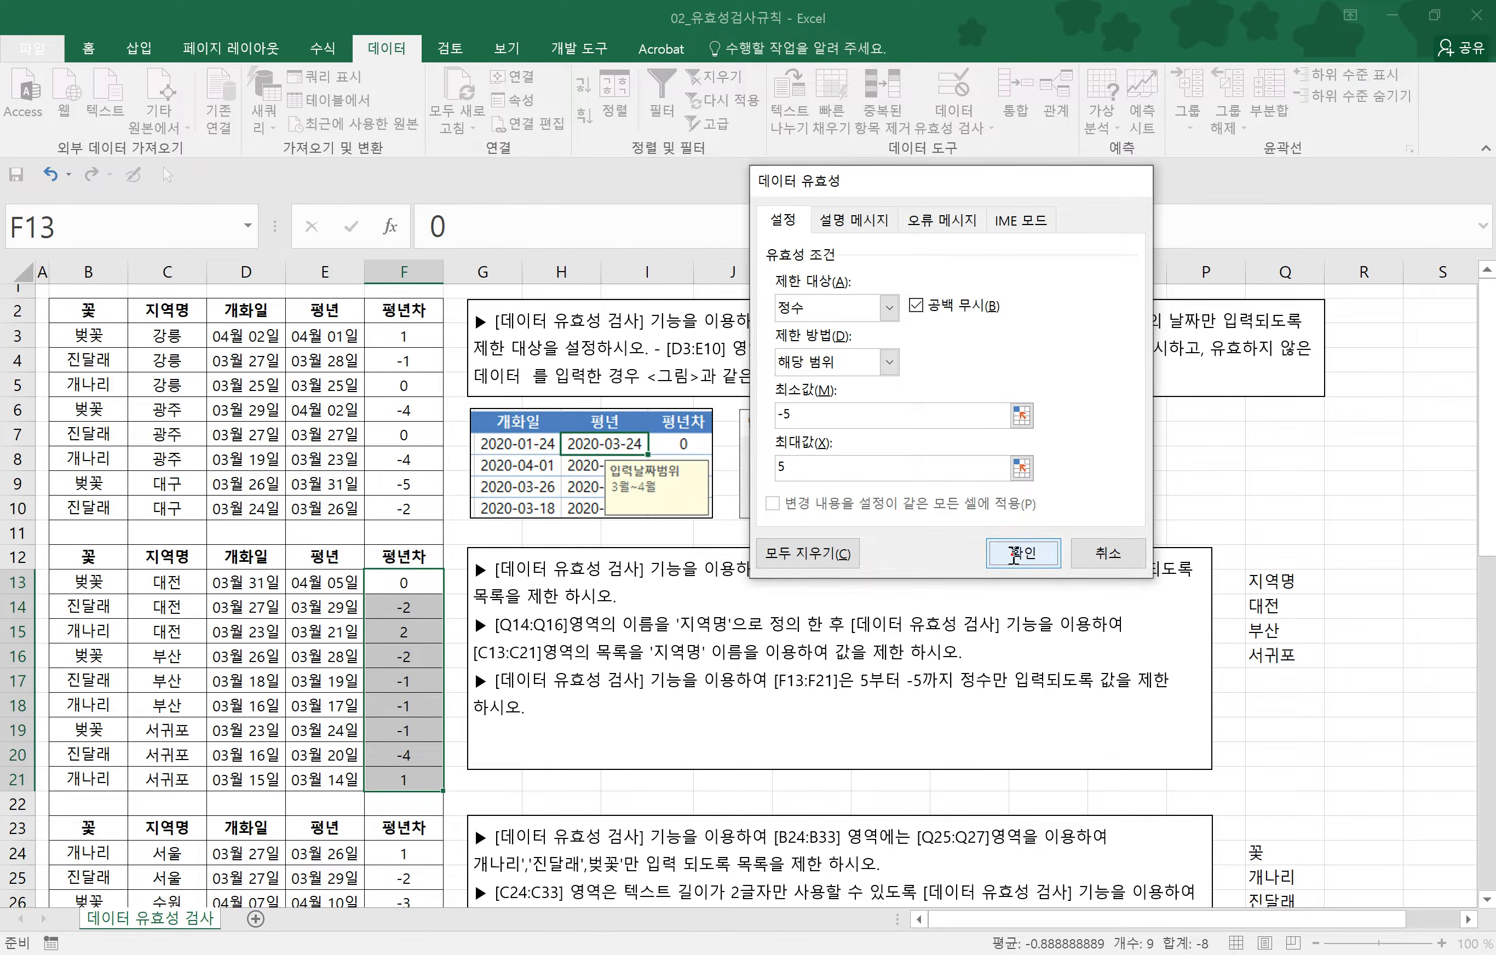
# - Test the whole-number limit by entering 6 in F13, and cancel the entry
pyautogui.click(394, 583)
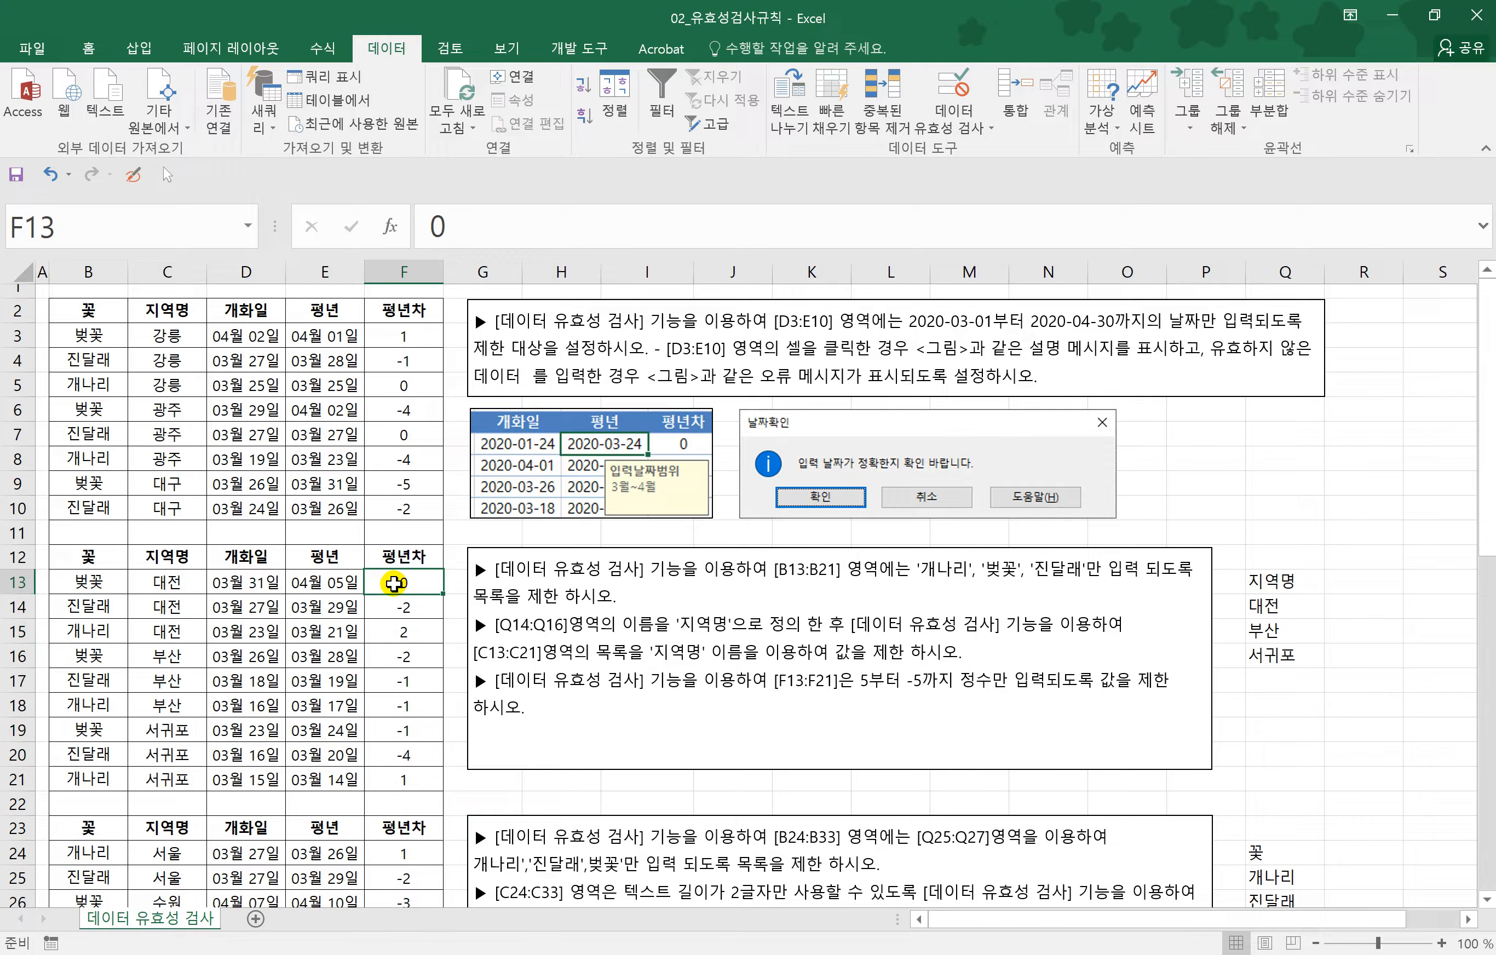
pyautogui.write('6')
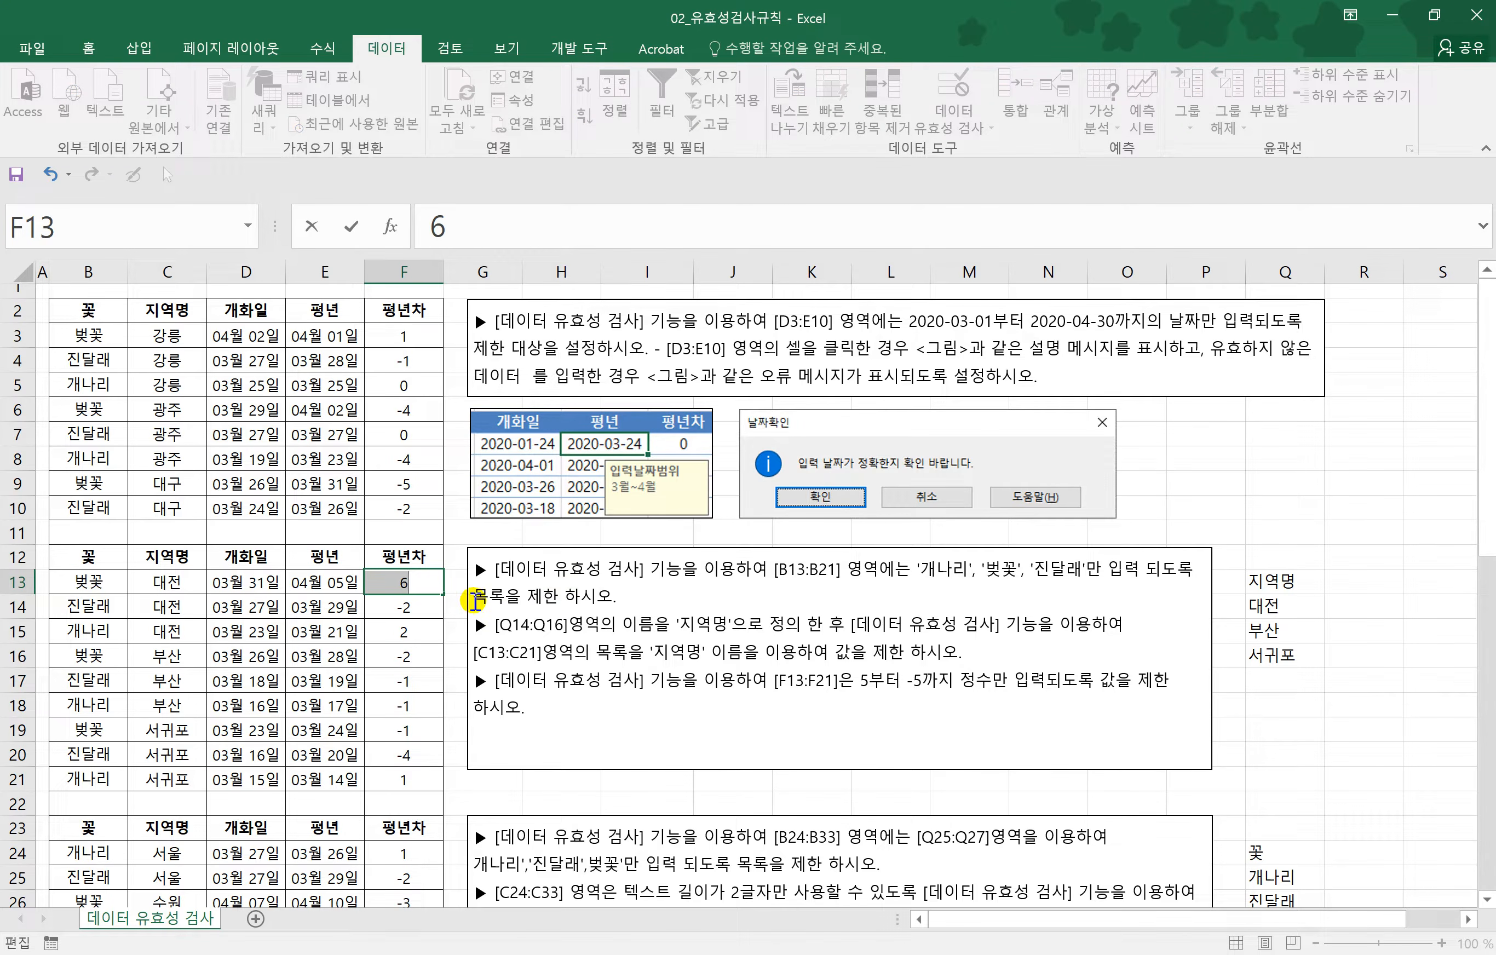
pyautogui.press('Return')
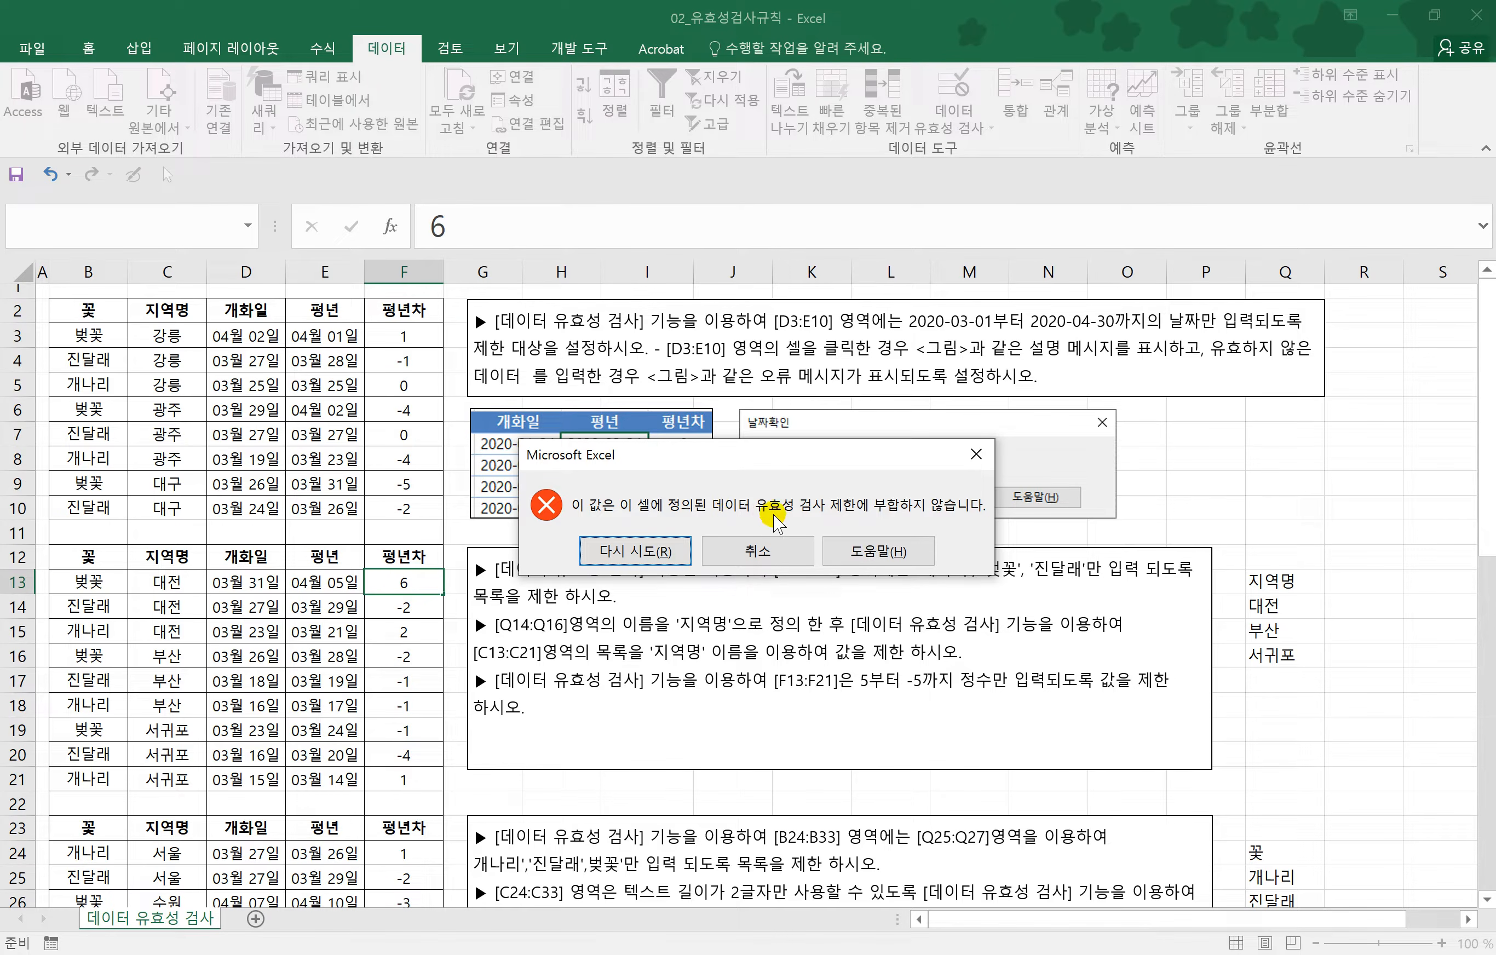
pyautogui.click(757, 550)
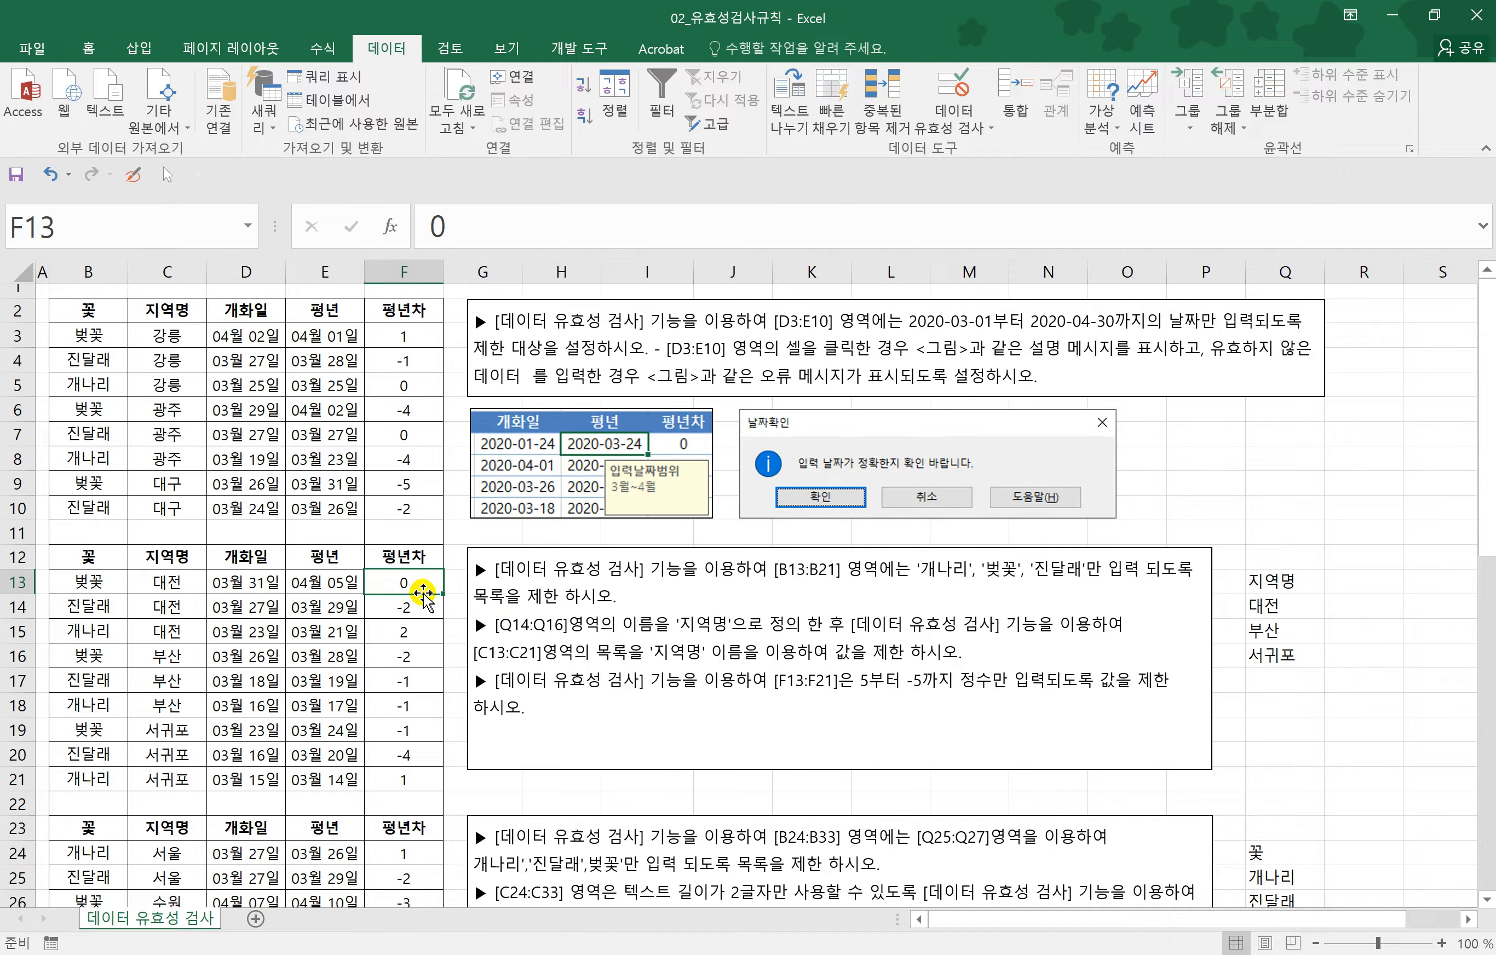
pyautogui.click(409, 631)
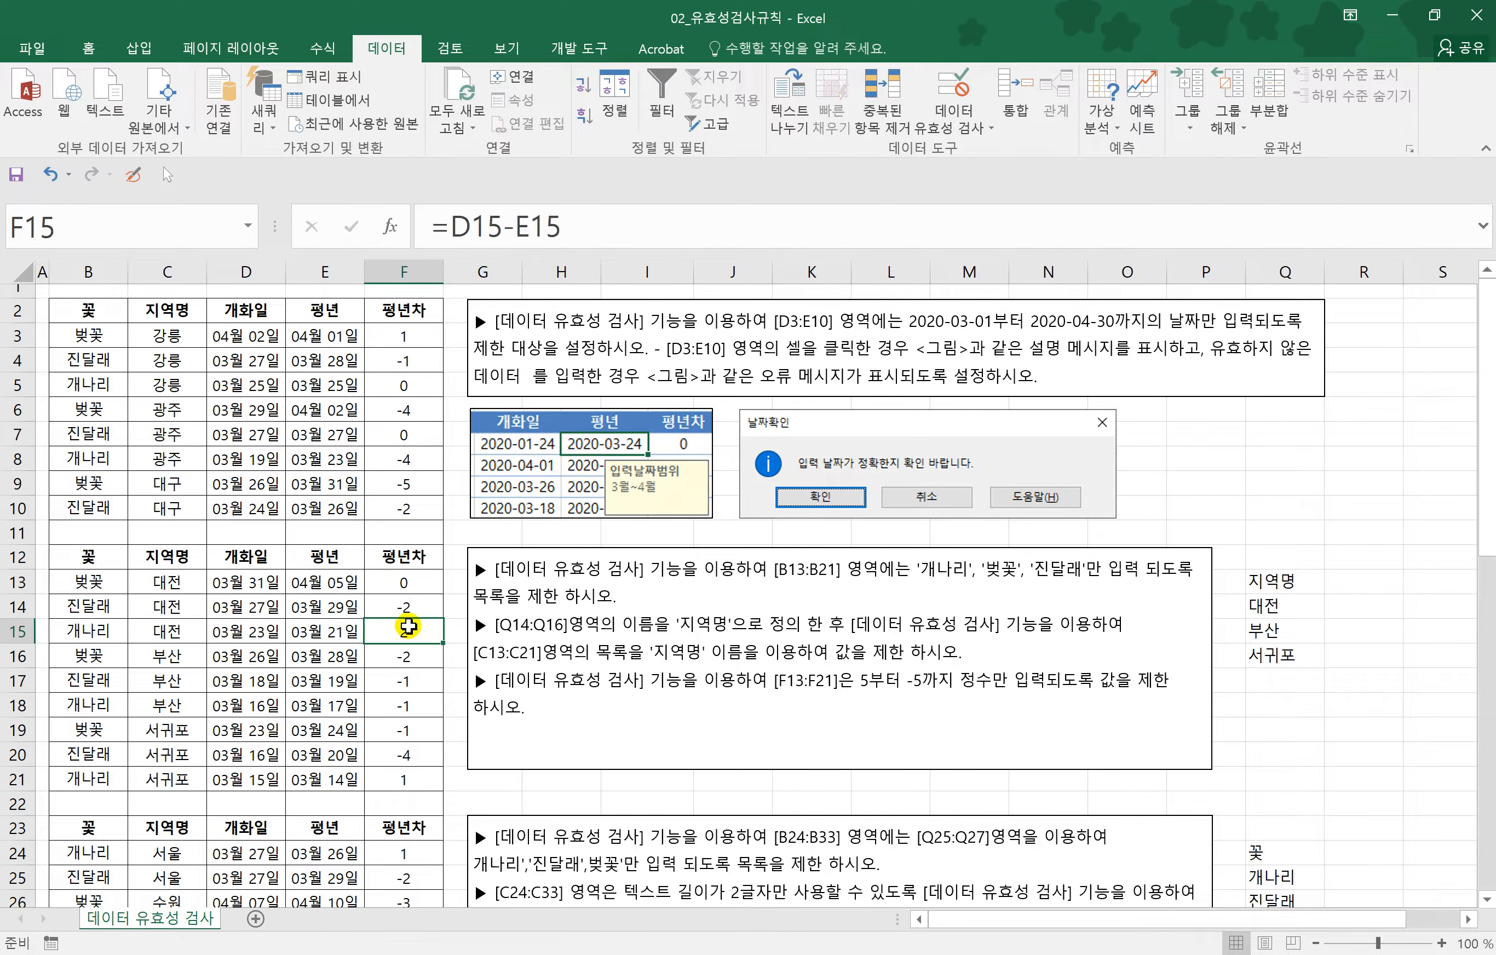
pyautogui.click(416, 716)
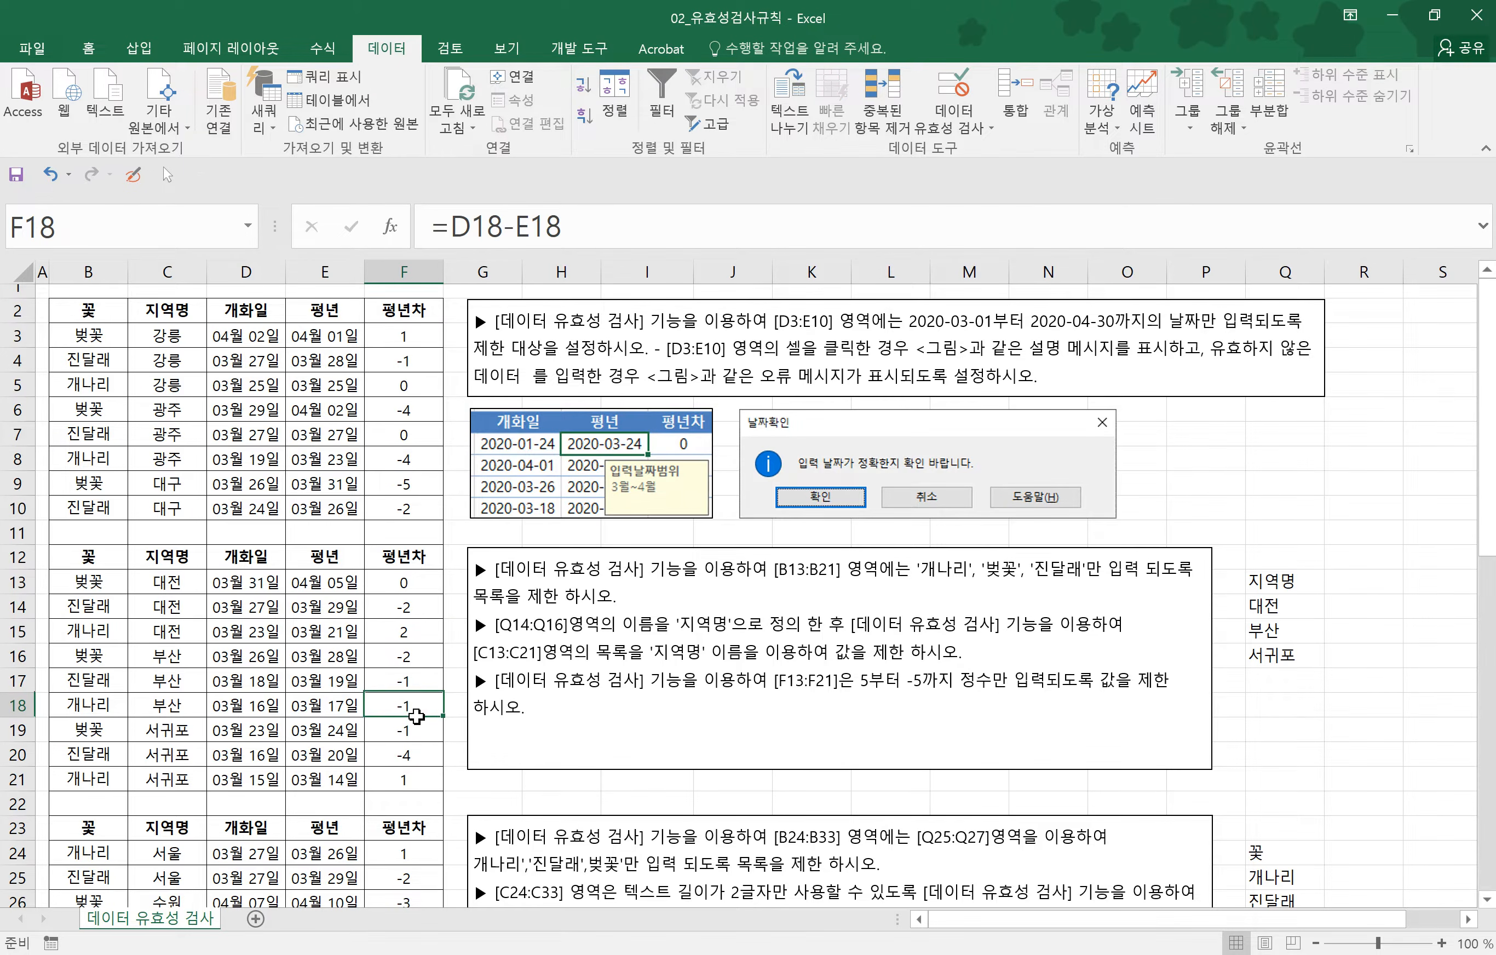
# - Restrict B24:B33 with data validation to a list (목록) with the source =$Q$25:$Q$27
pyautogui.scroll(-3, 416, 716)
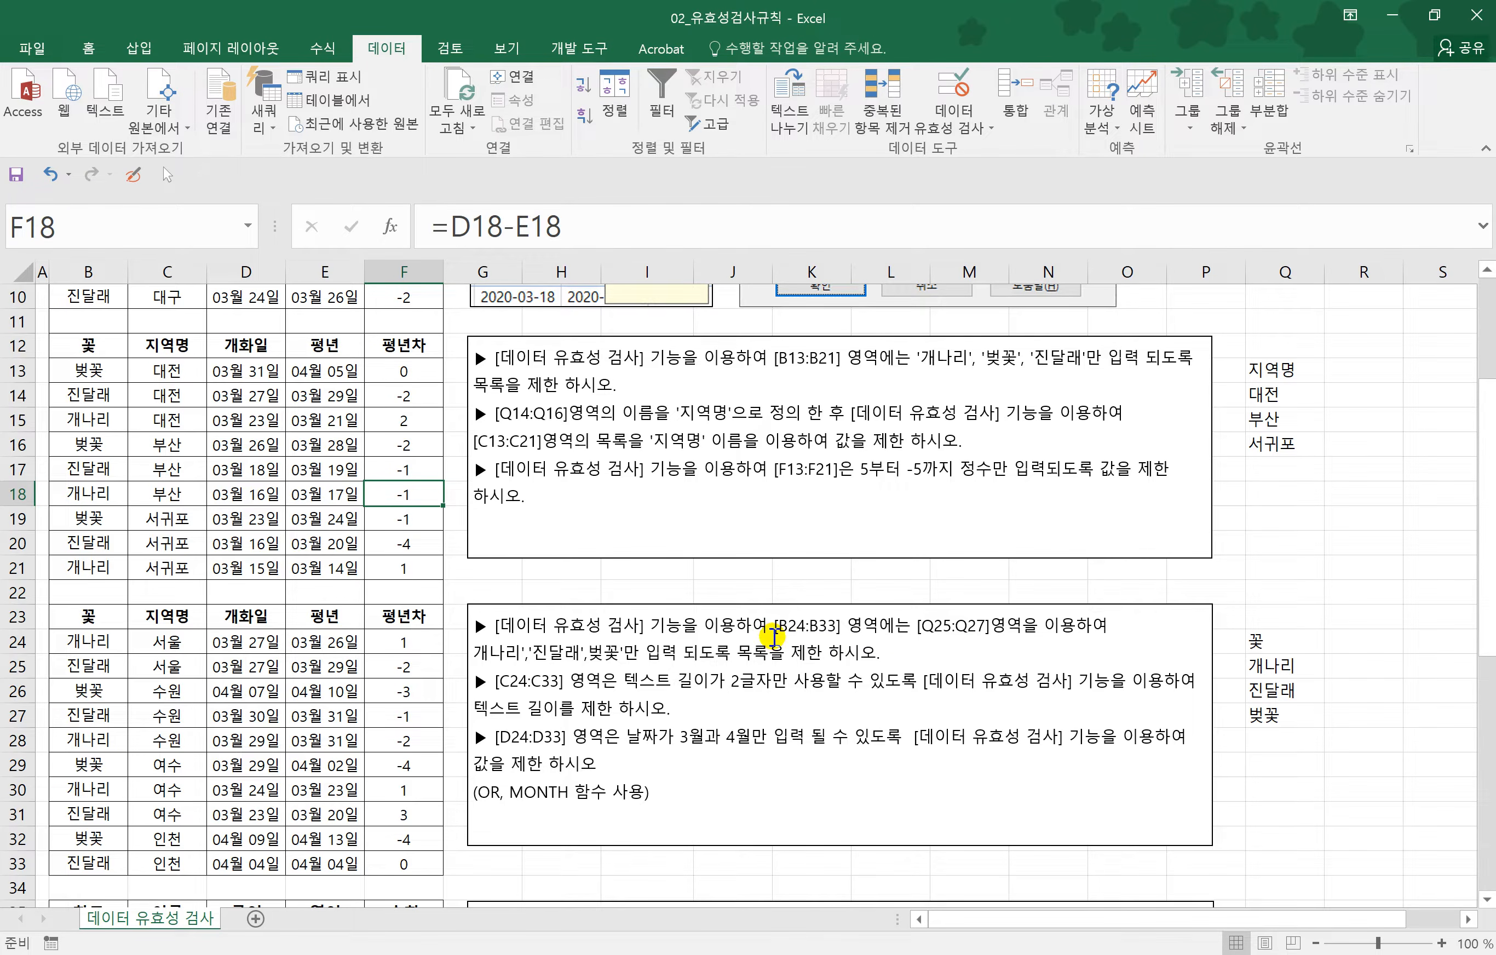
pyautogui.moveTo(101, 642); pyautogui.dragTo(95, 861)
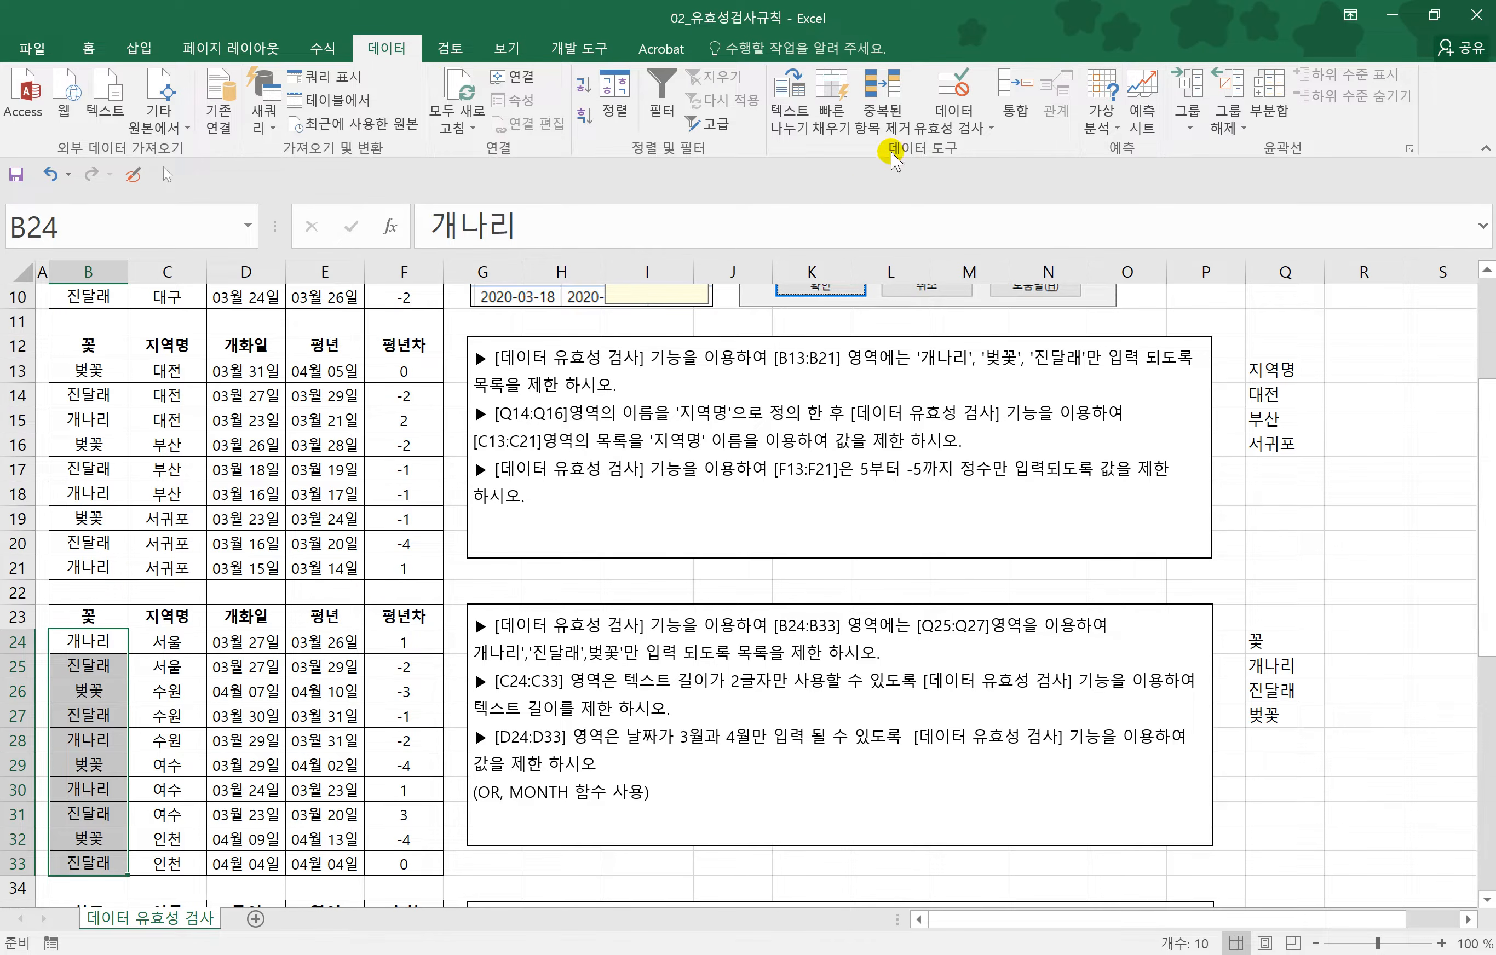
pyautogui.click(957, 129)
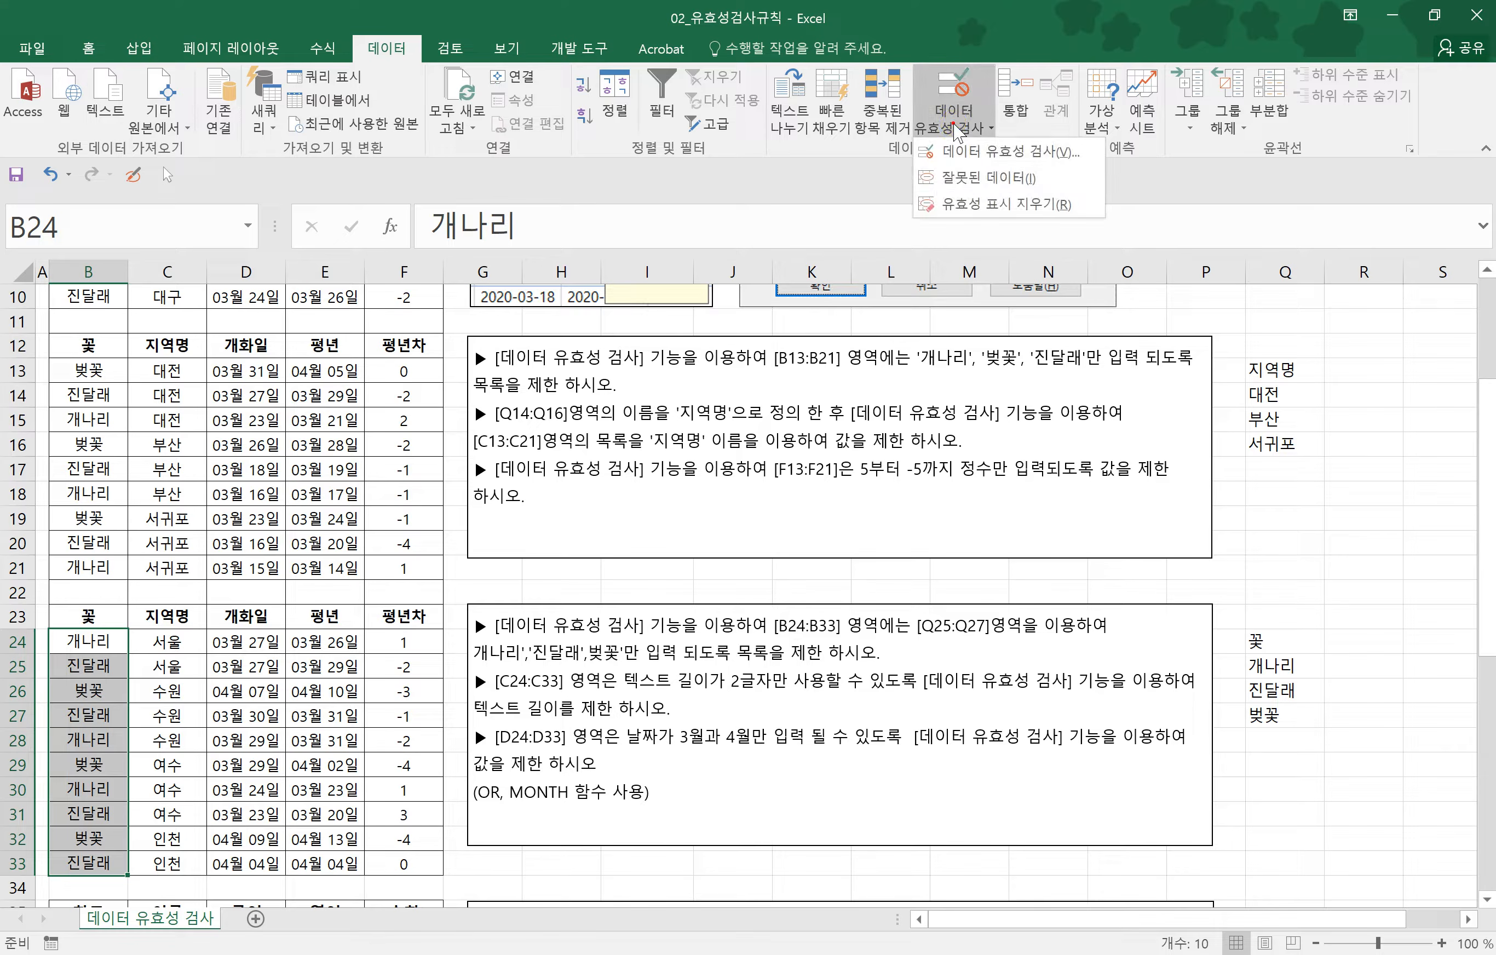
pyautogui.click(952, 150)
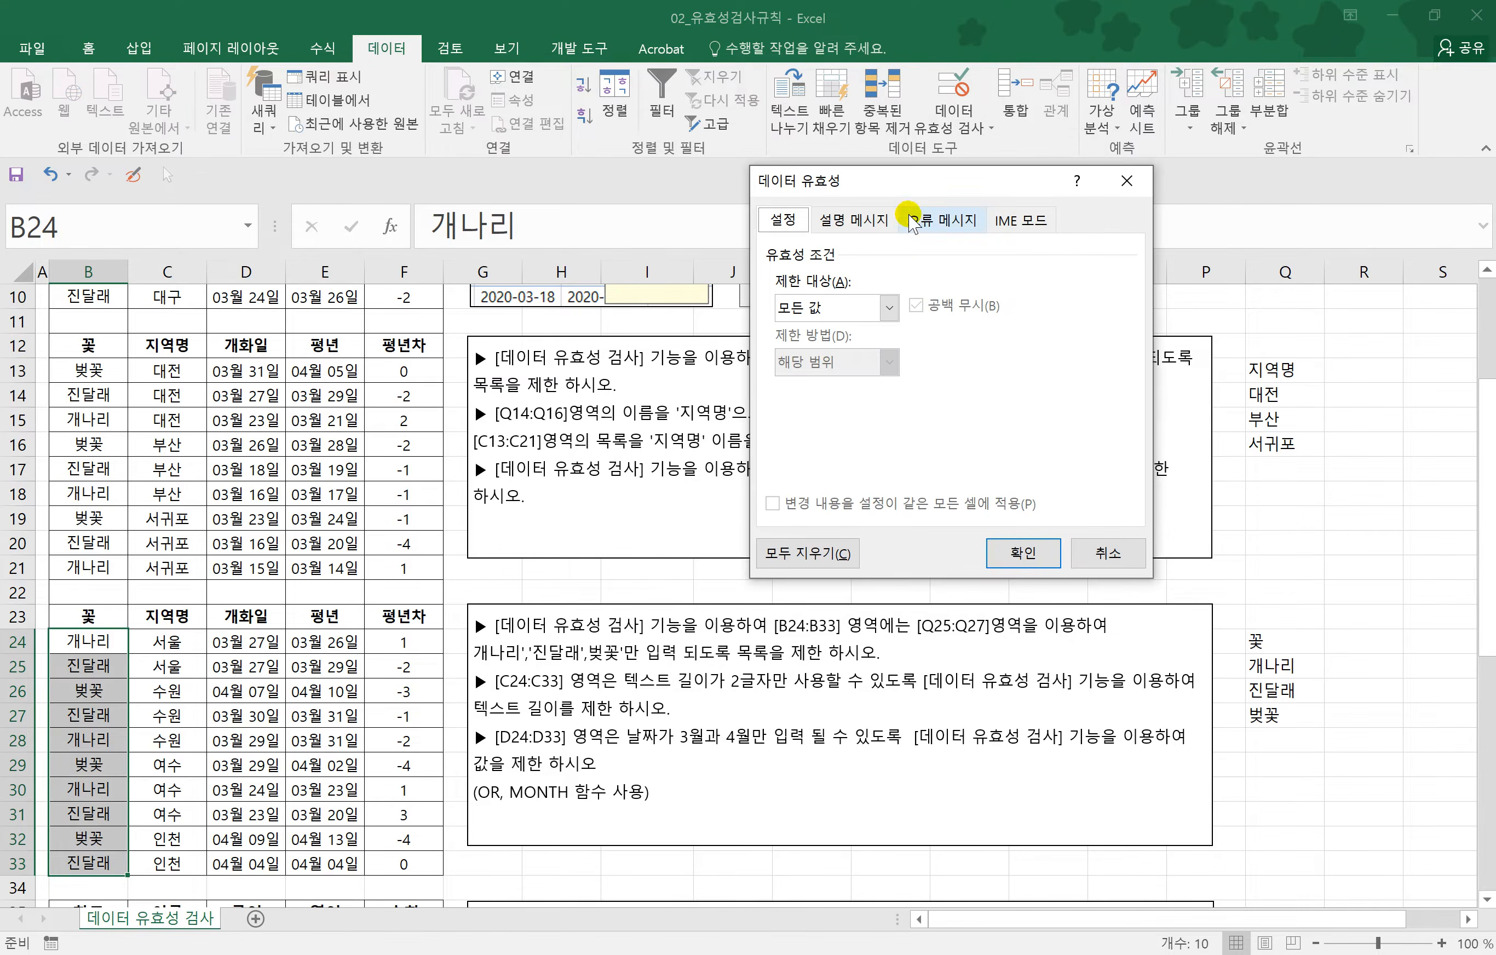
pyautogui.moveTo(898, 183); pyautogui.dragTo(748, 210)
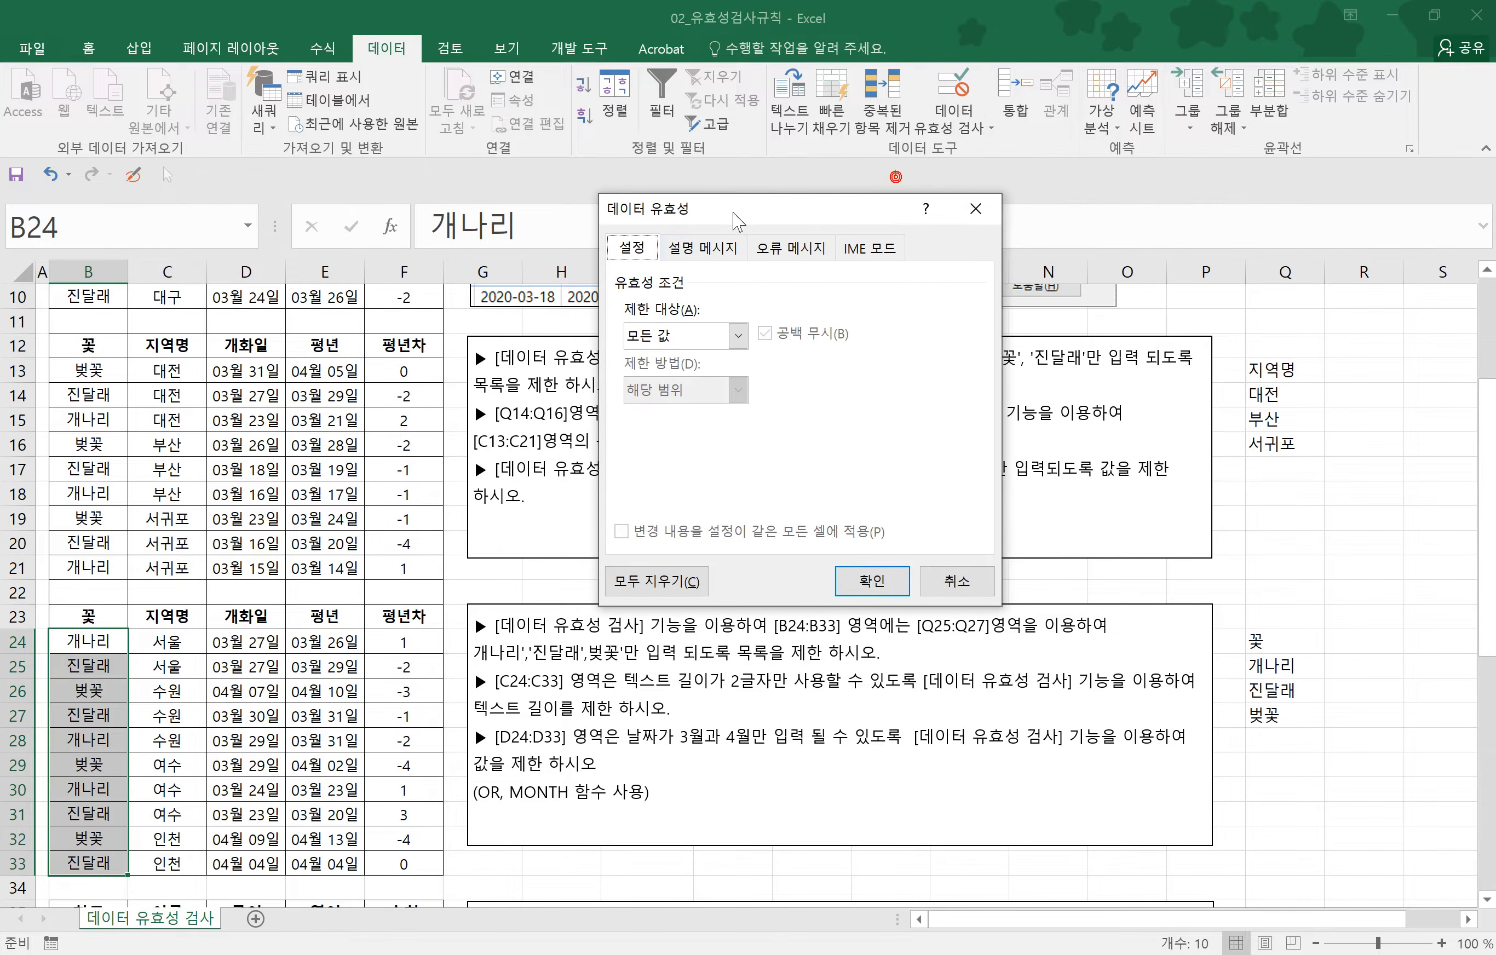
pyautogui.click(680, 337)
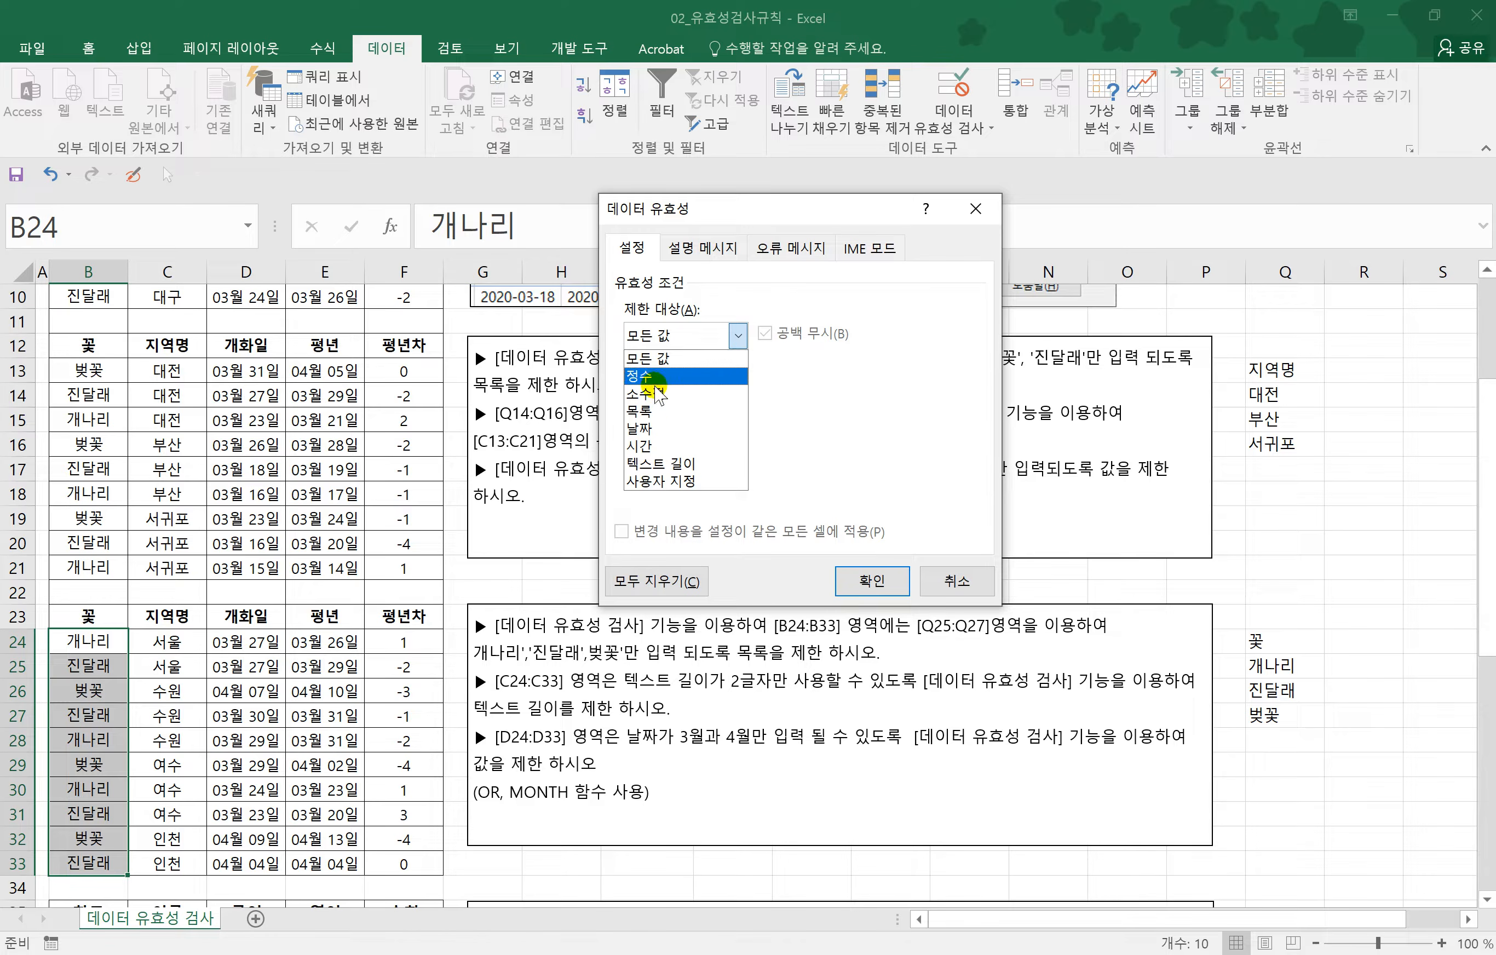
pyautogui.click(651, 413)
pyautogui.click(644, 444)
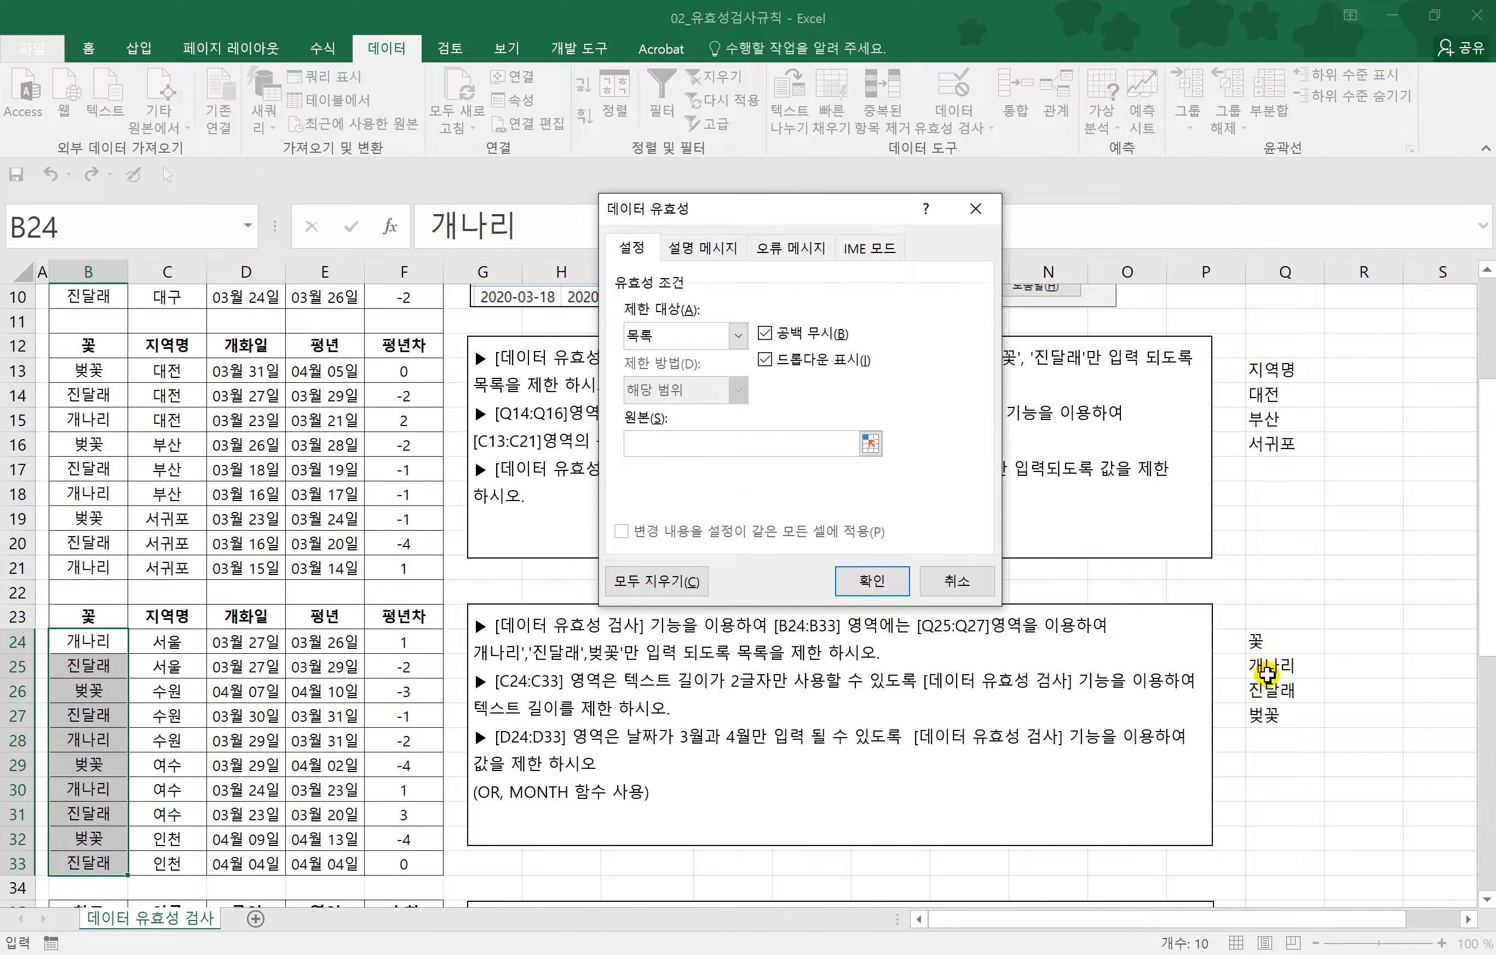
pyautogui.moveTo(1266, 673); pyautogui.dragTo(1265, 711)
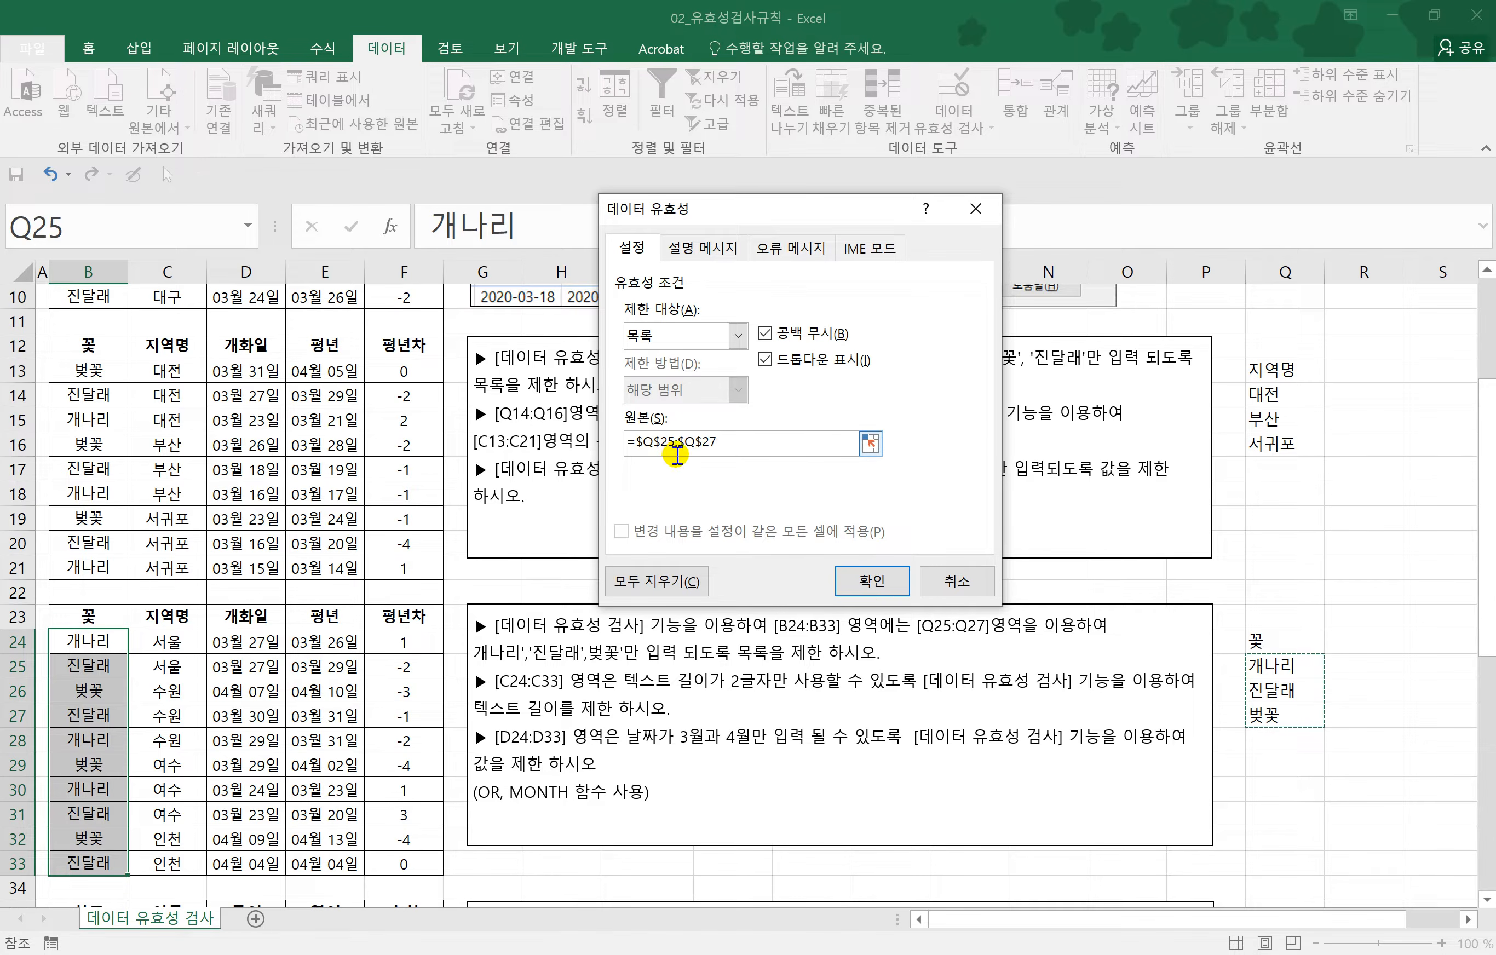
pyautogui.click(874, 580)
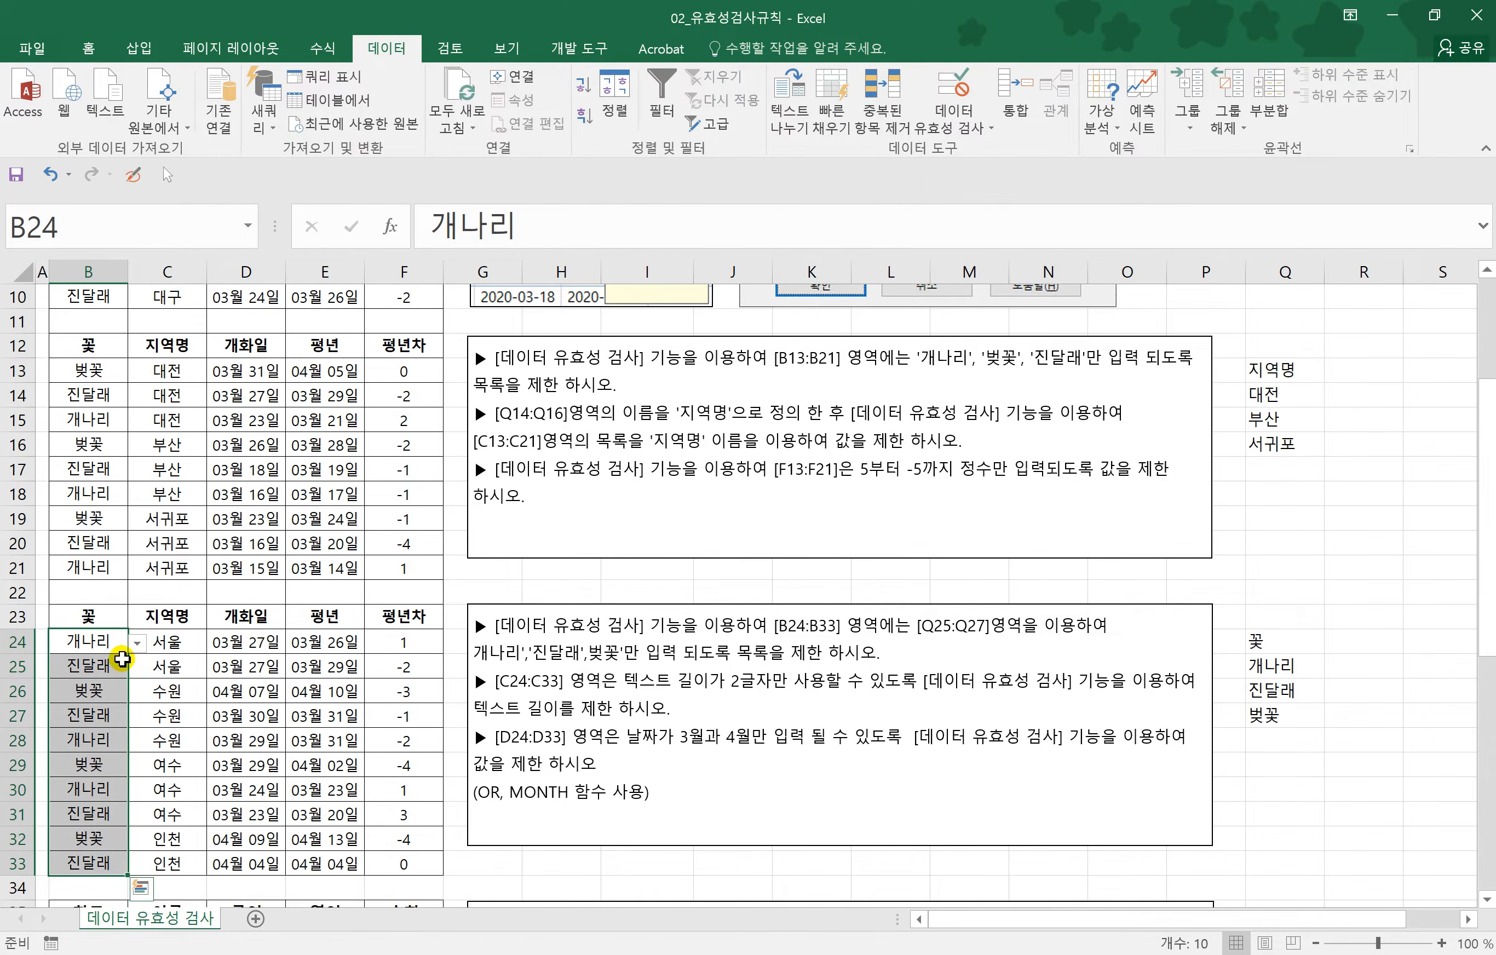
# - Try the flower drop-down lists in B24 and B25, choosing 개나리 for B25, and undo that change
pyautogui.click(137, 644)
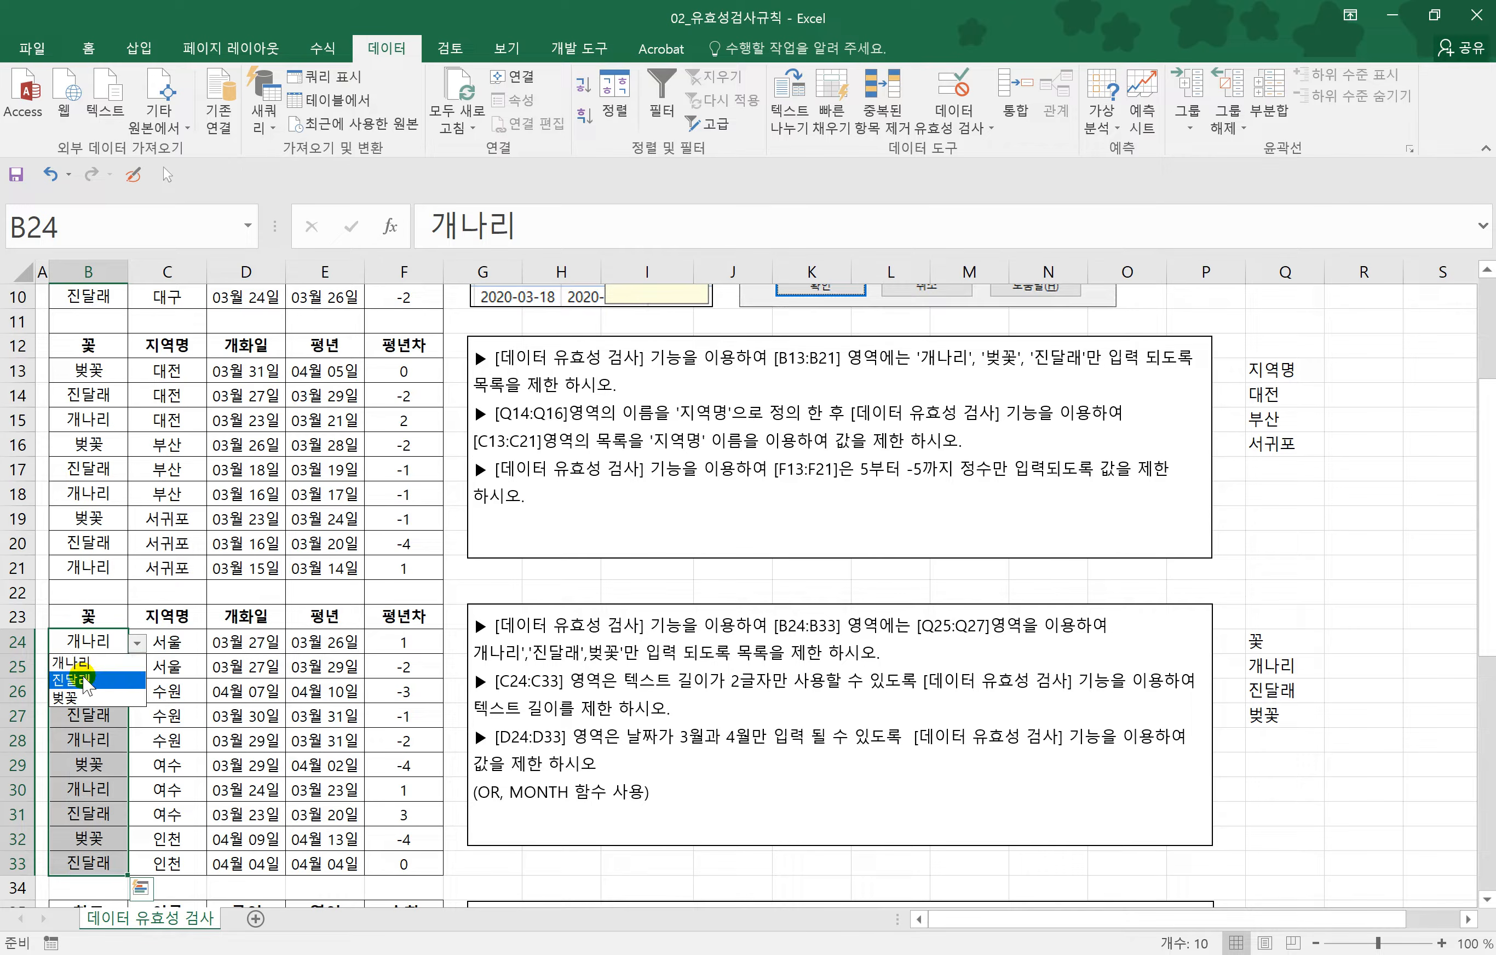
pyautogui.click(87, 665)
pyautogui.click(97, 665)
pyautogui.click(136, 668)
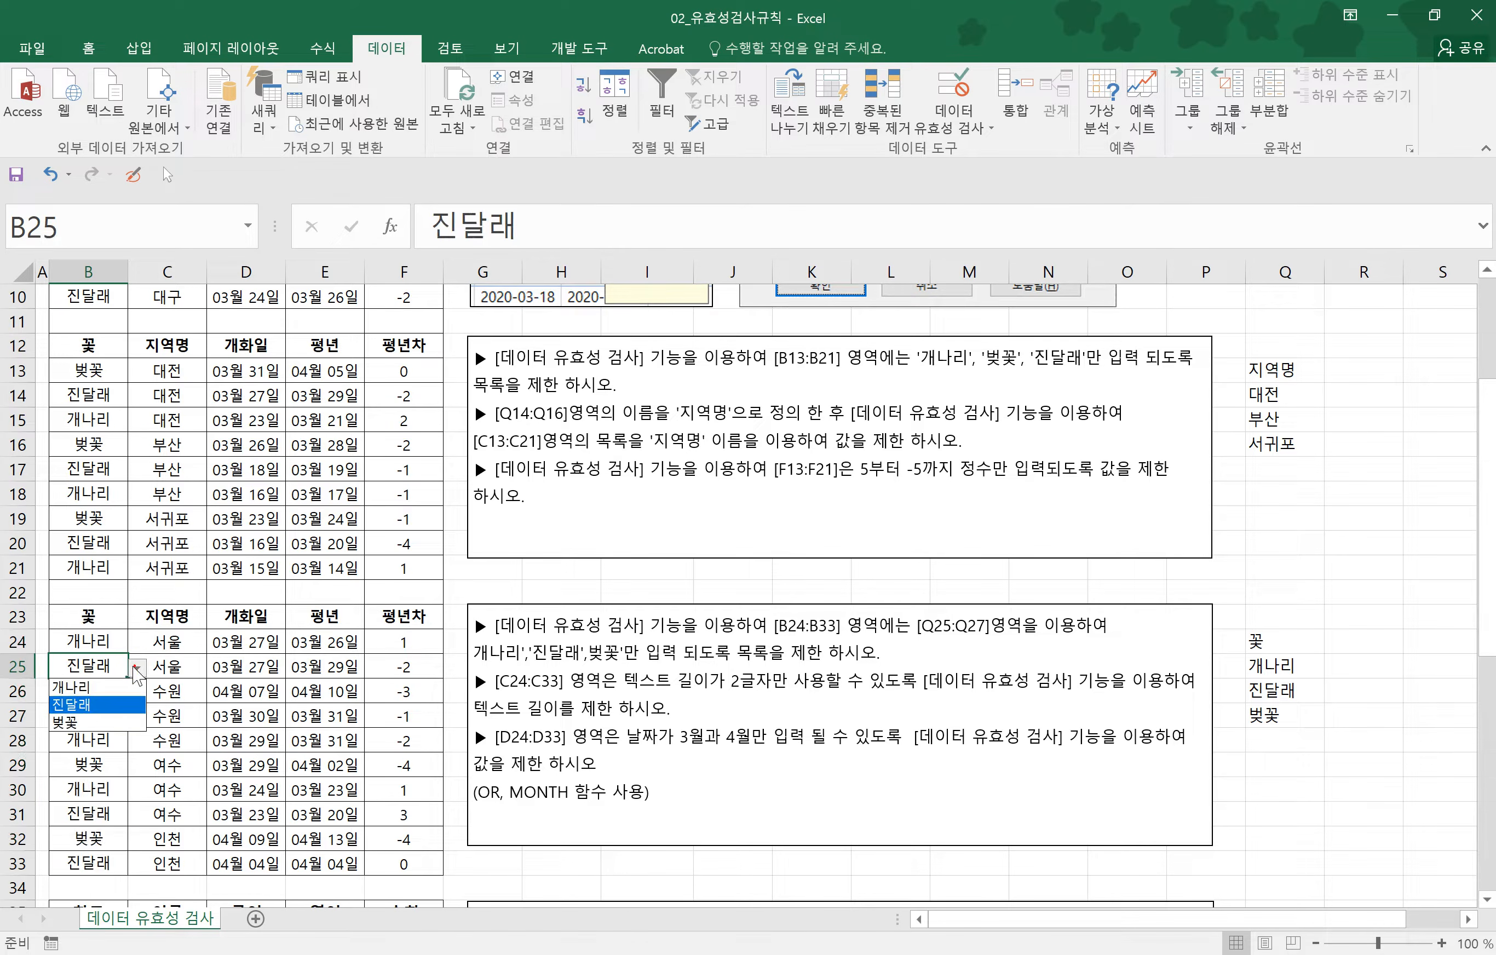
pyautogui.click(88, 685)
pyautogui.click(97, 689)
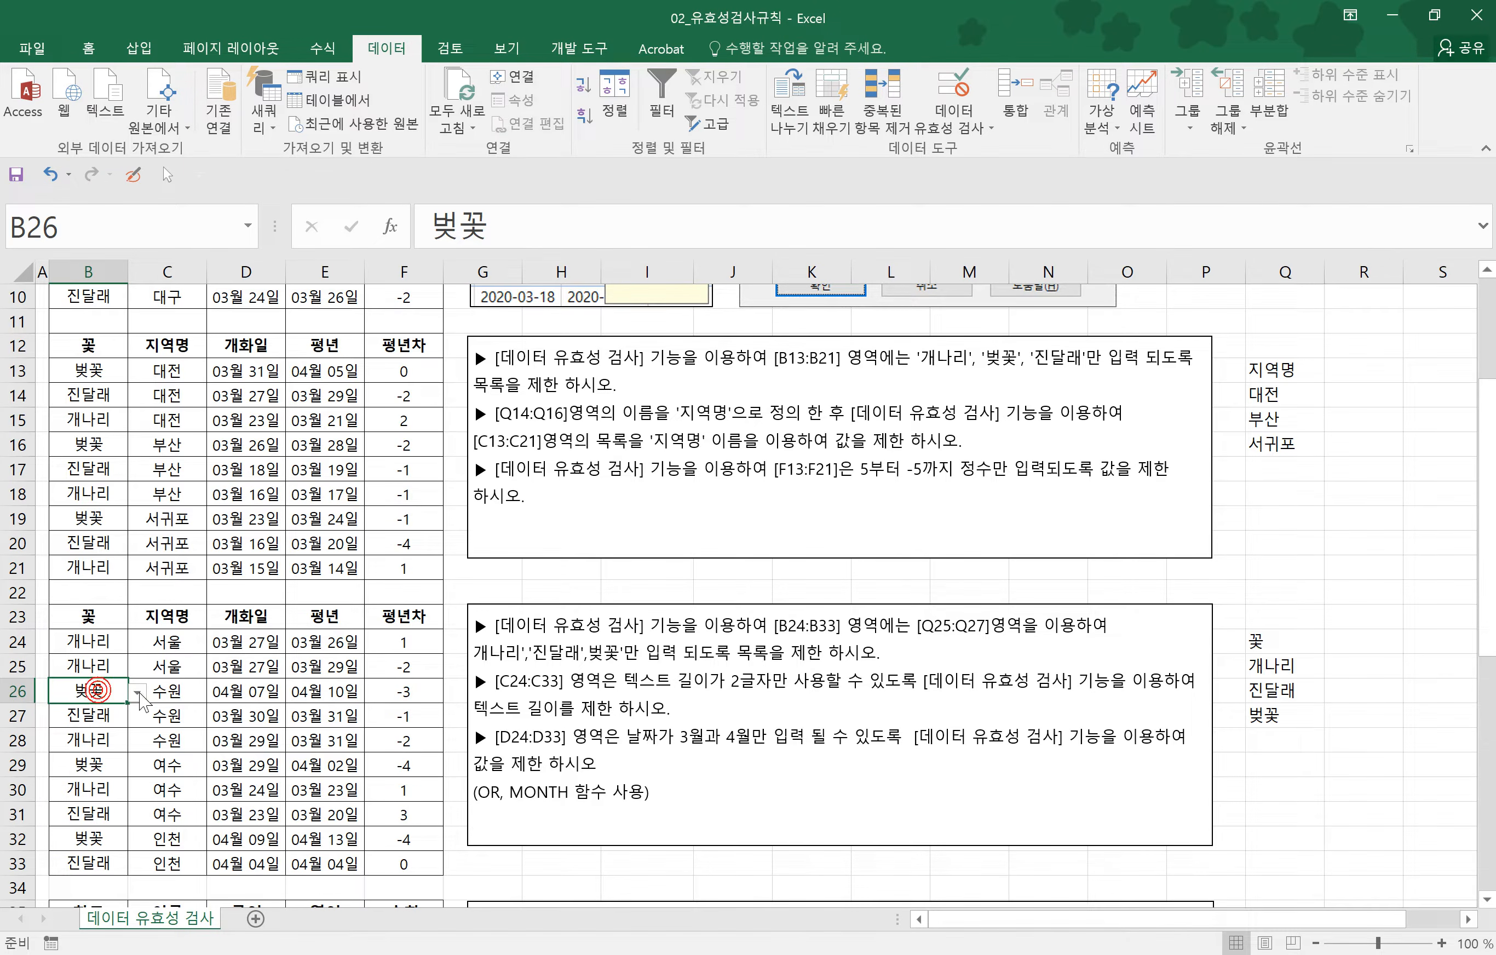
pyautogui.hotkey('ctrl', 'z')
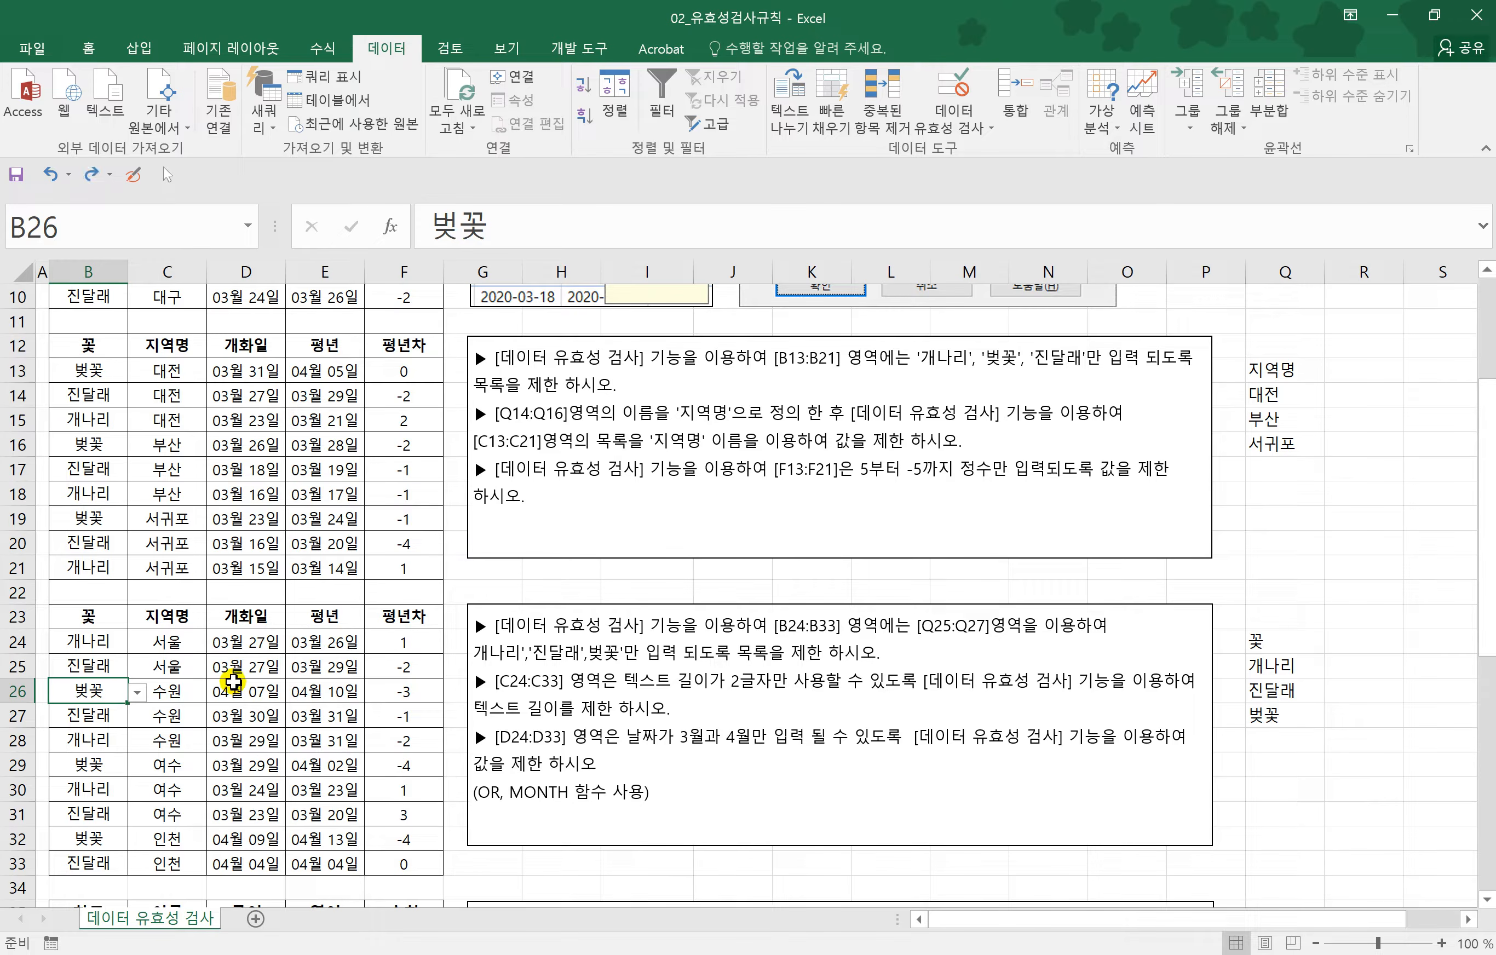
pyautogui.click(621, 733)
pyautogui.click(96, 657)
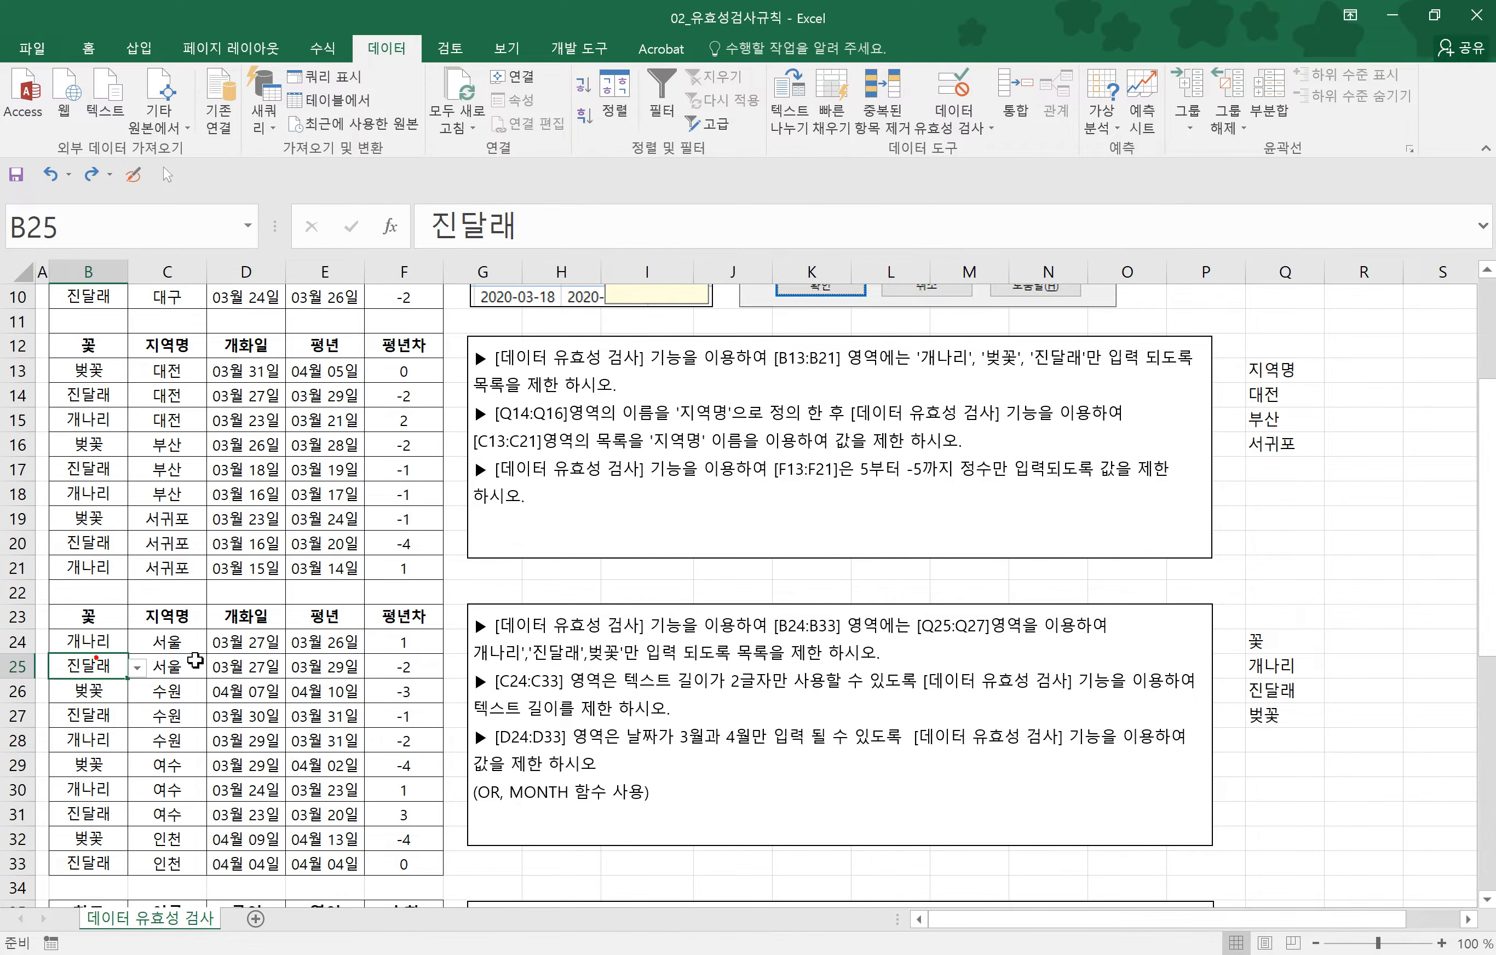
# - Restrict C24:C33 with data validation to a text length (텍스트 길이) equal to (=) 2
pyautogui.click(478, 686)
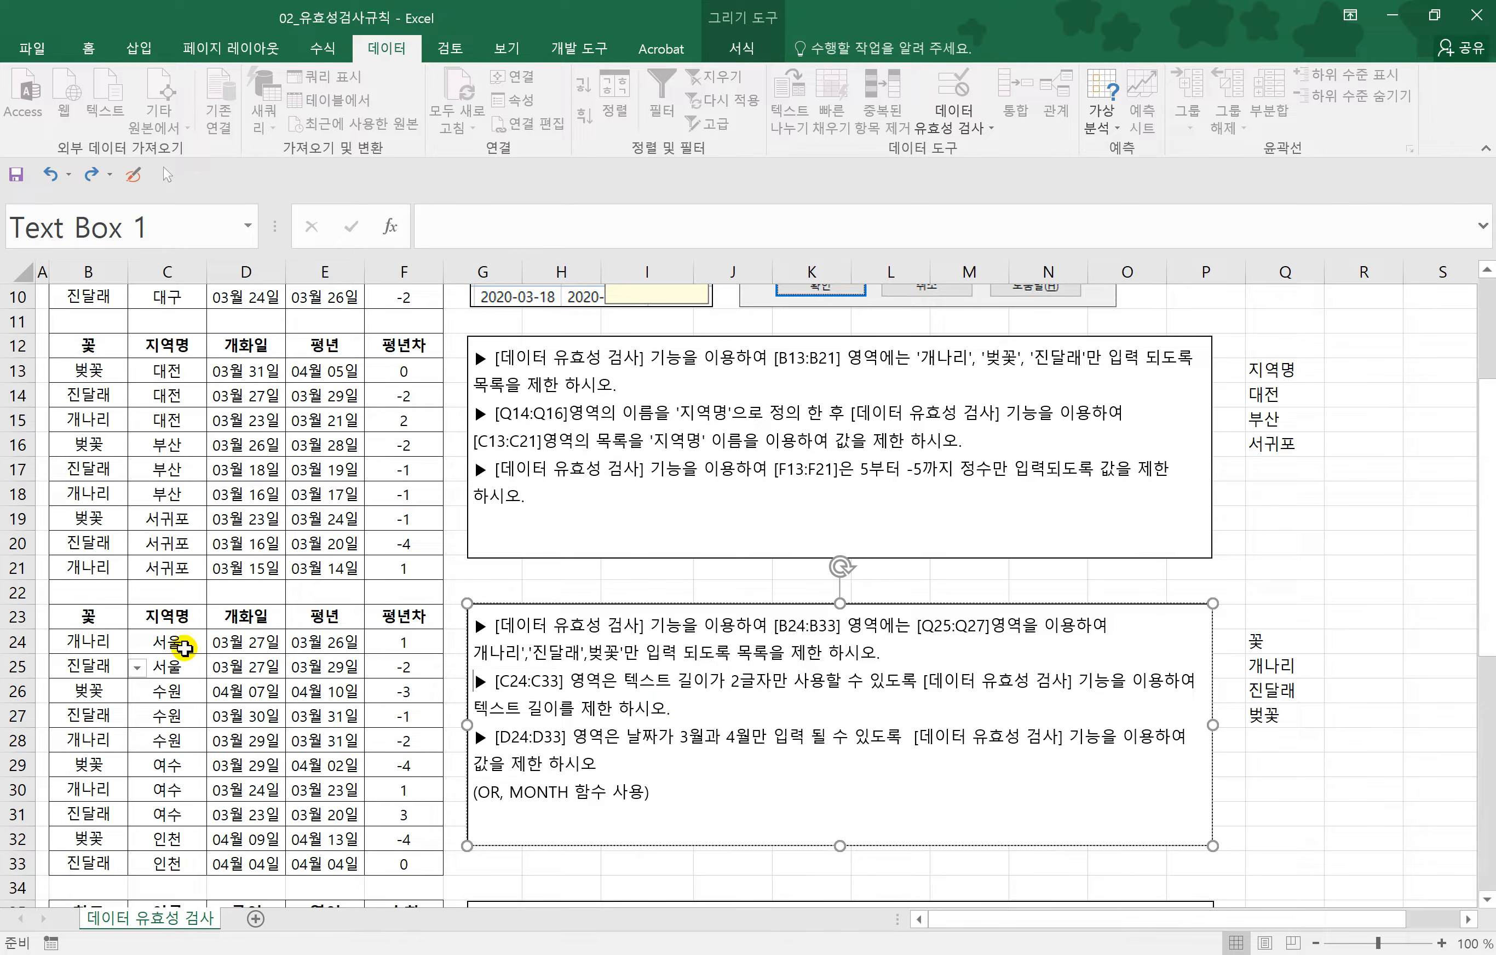
pyautogui.click(174, 642)
pyautogui.moveTo(174, 643); pyautogui.dragTo(175, 866)
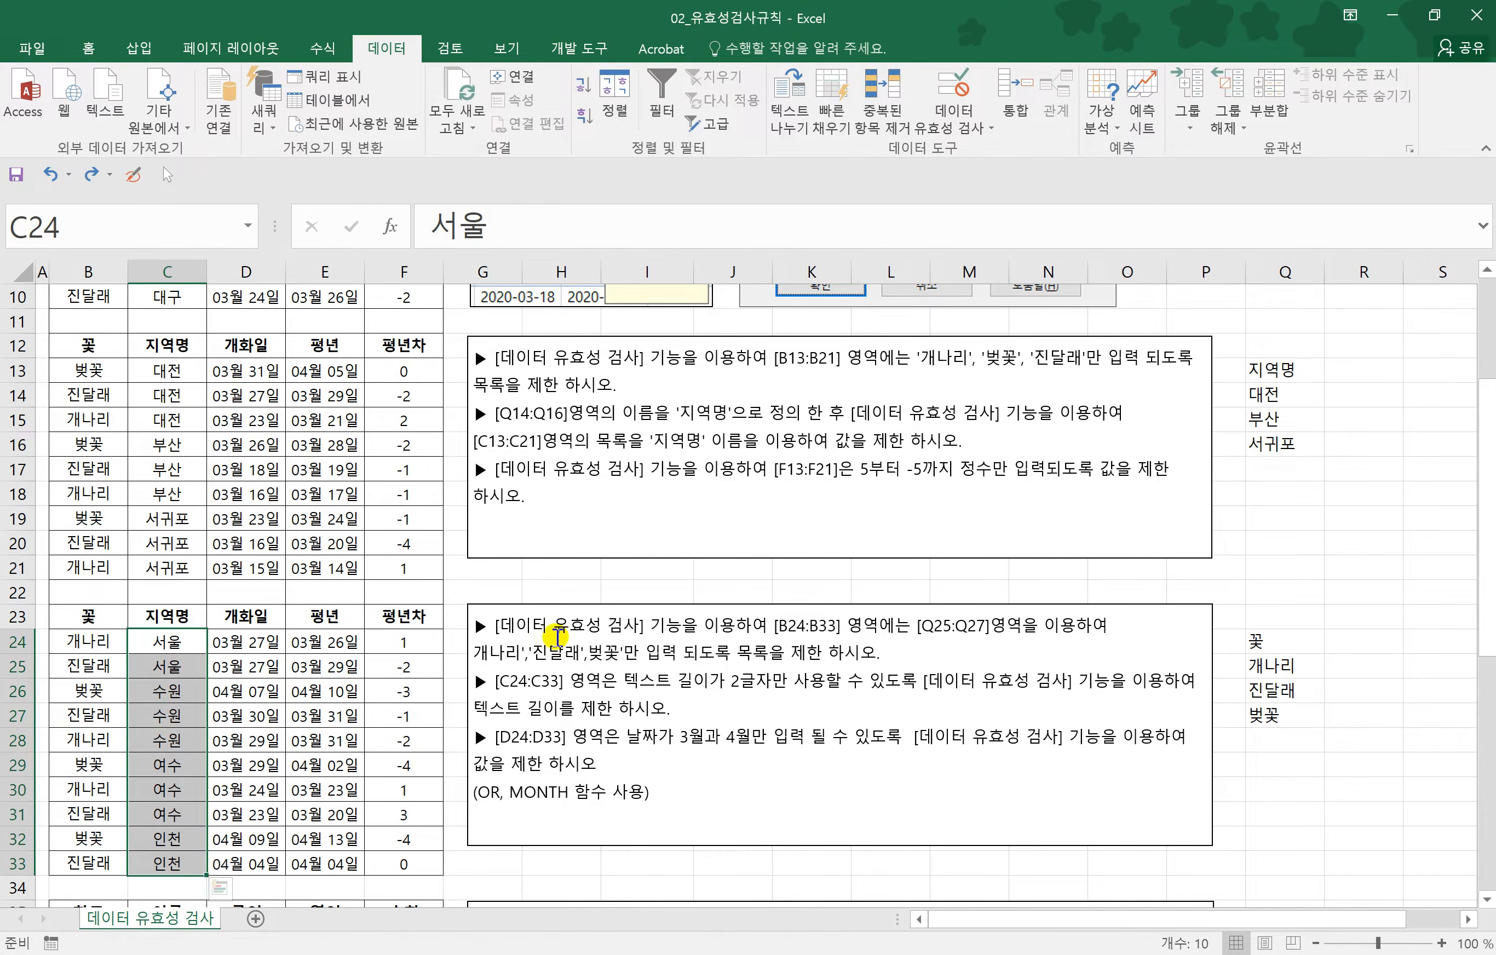
pyautogui.click(971, 131)
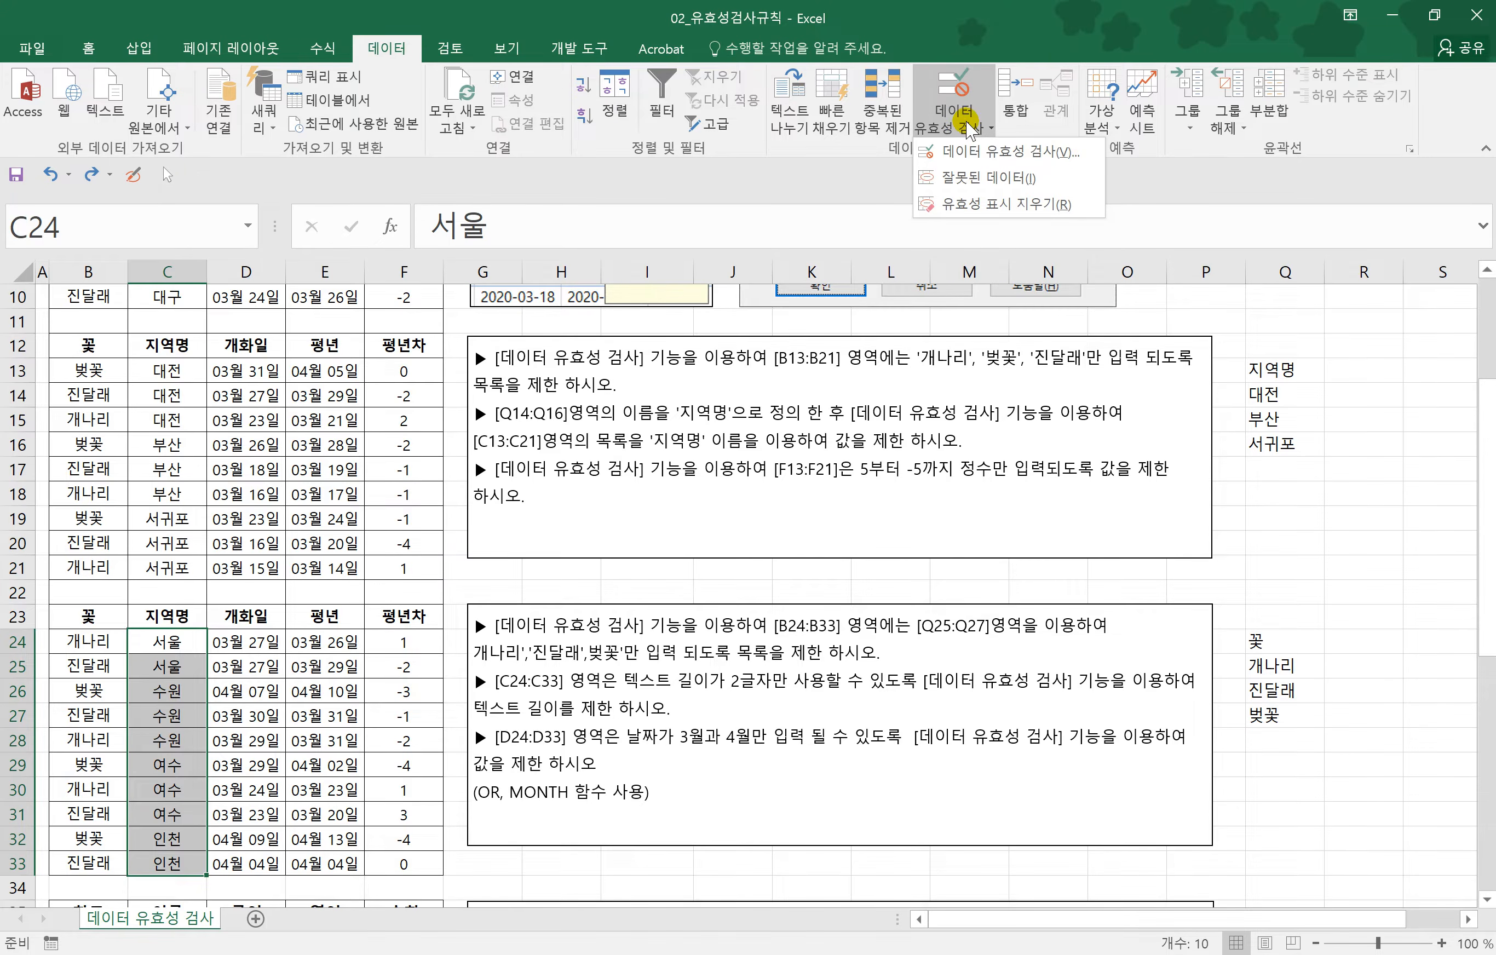
pyautogui.click(973, 154)
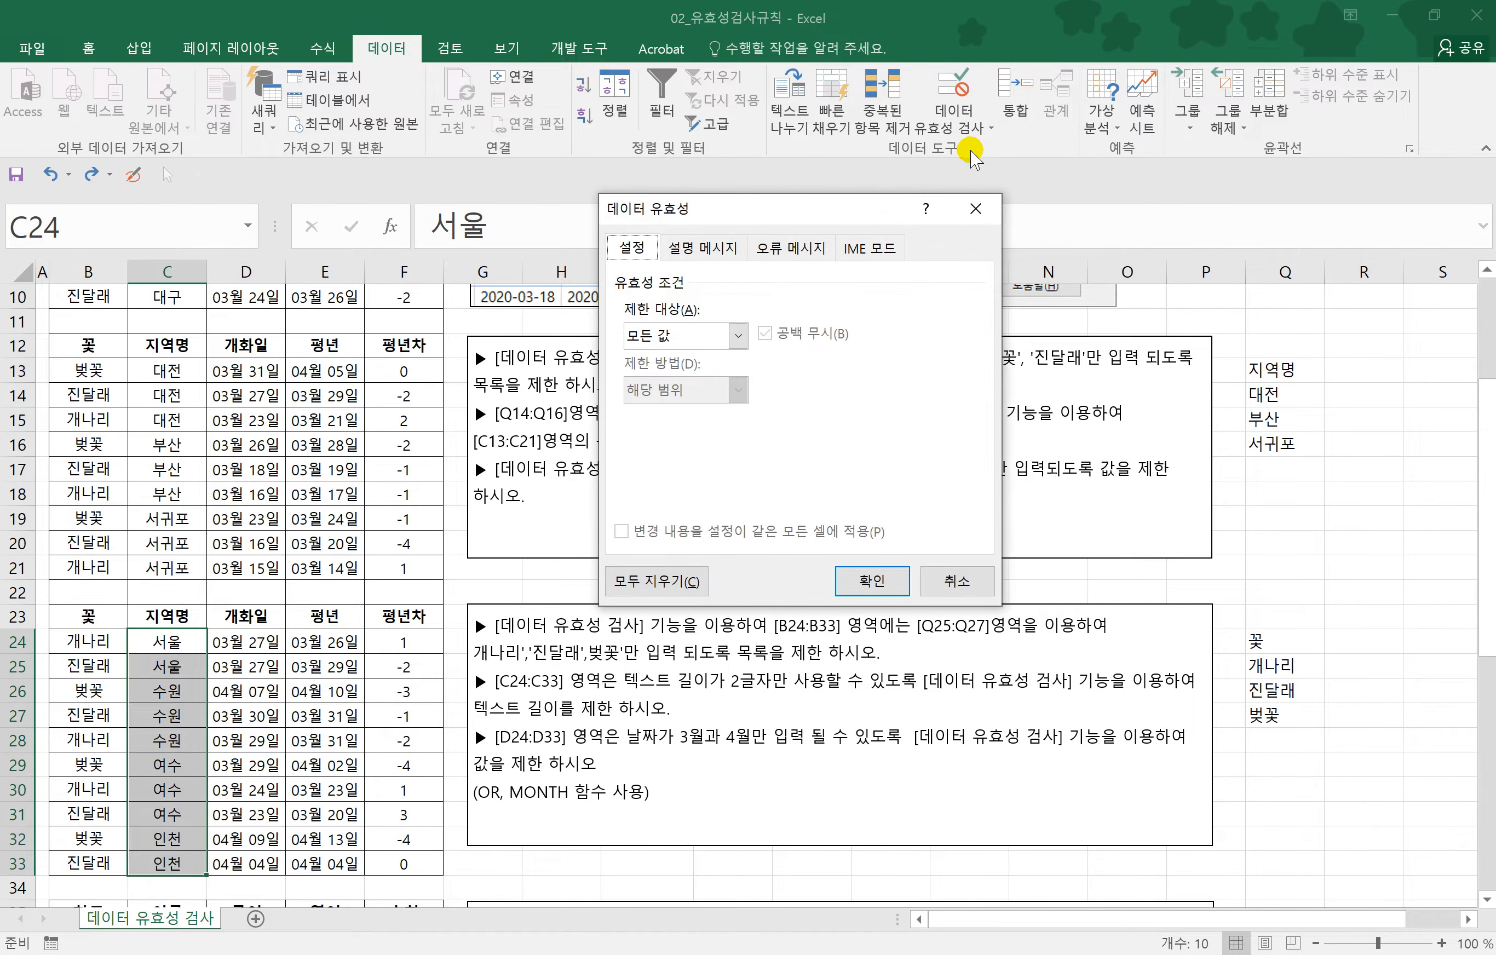
pyautogui.click(735, 337)
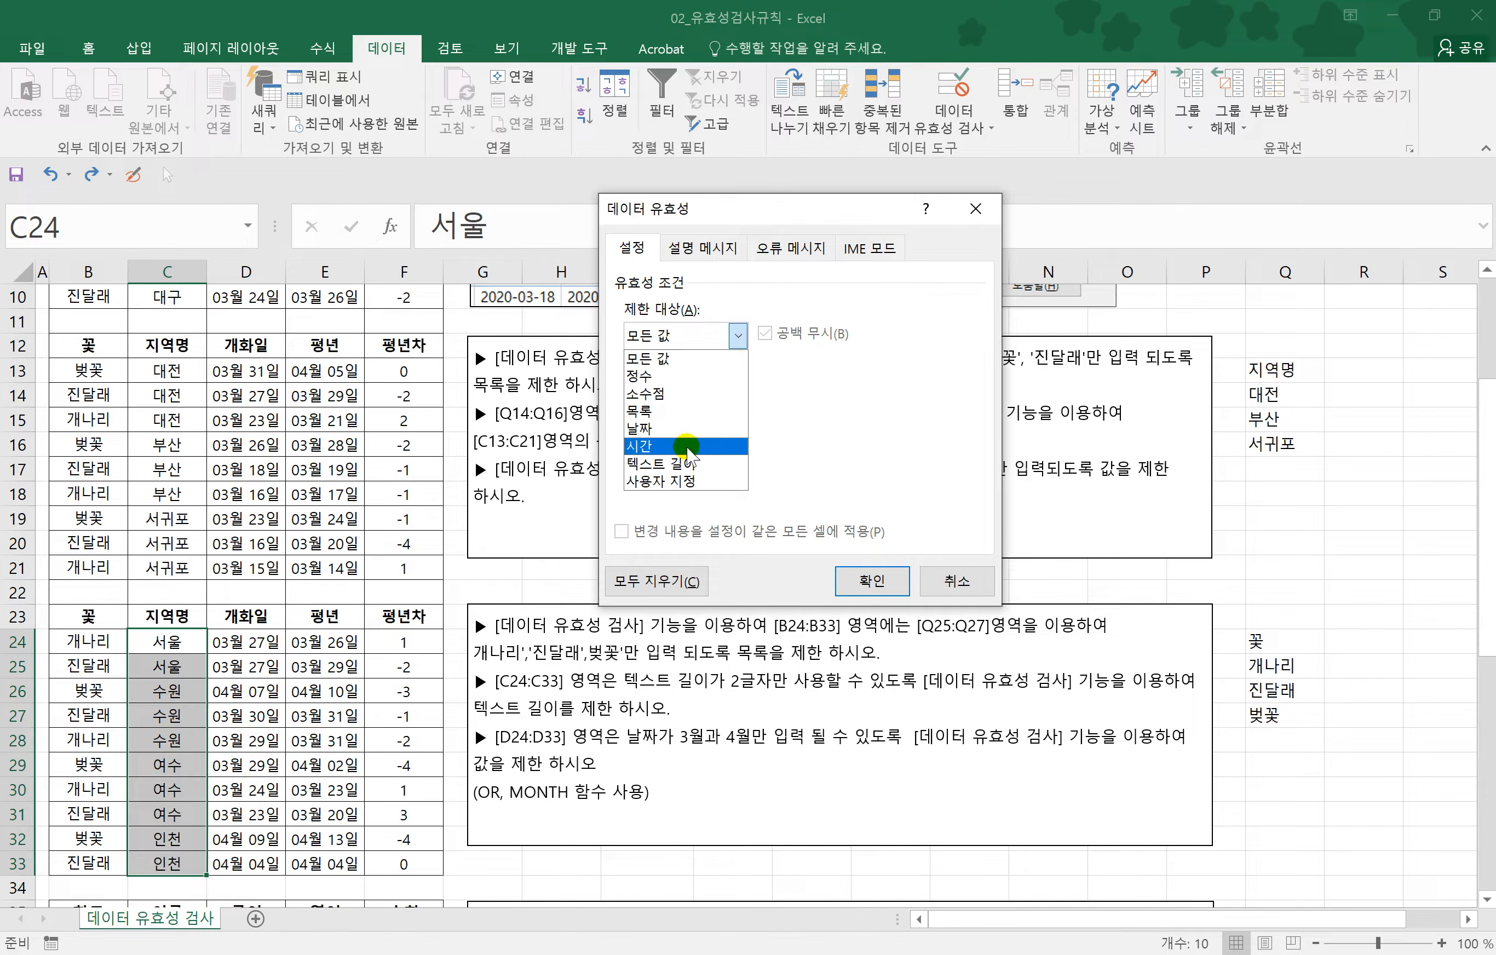
pyautogui.click(690, 463)
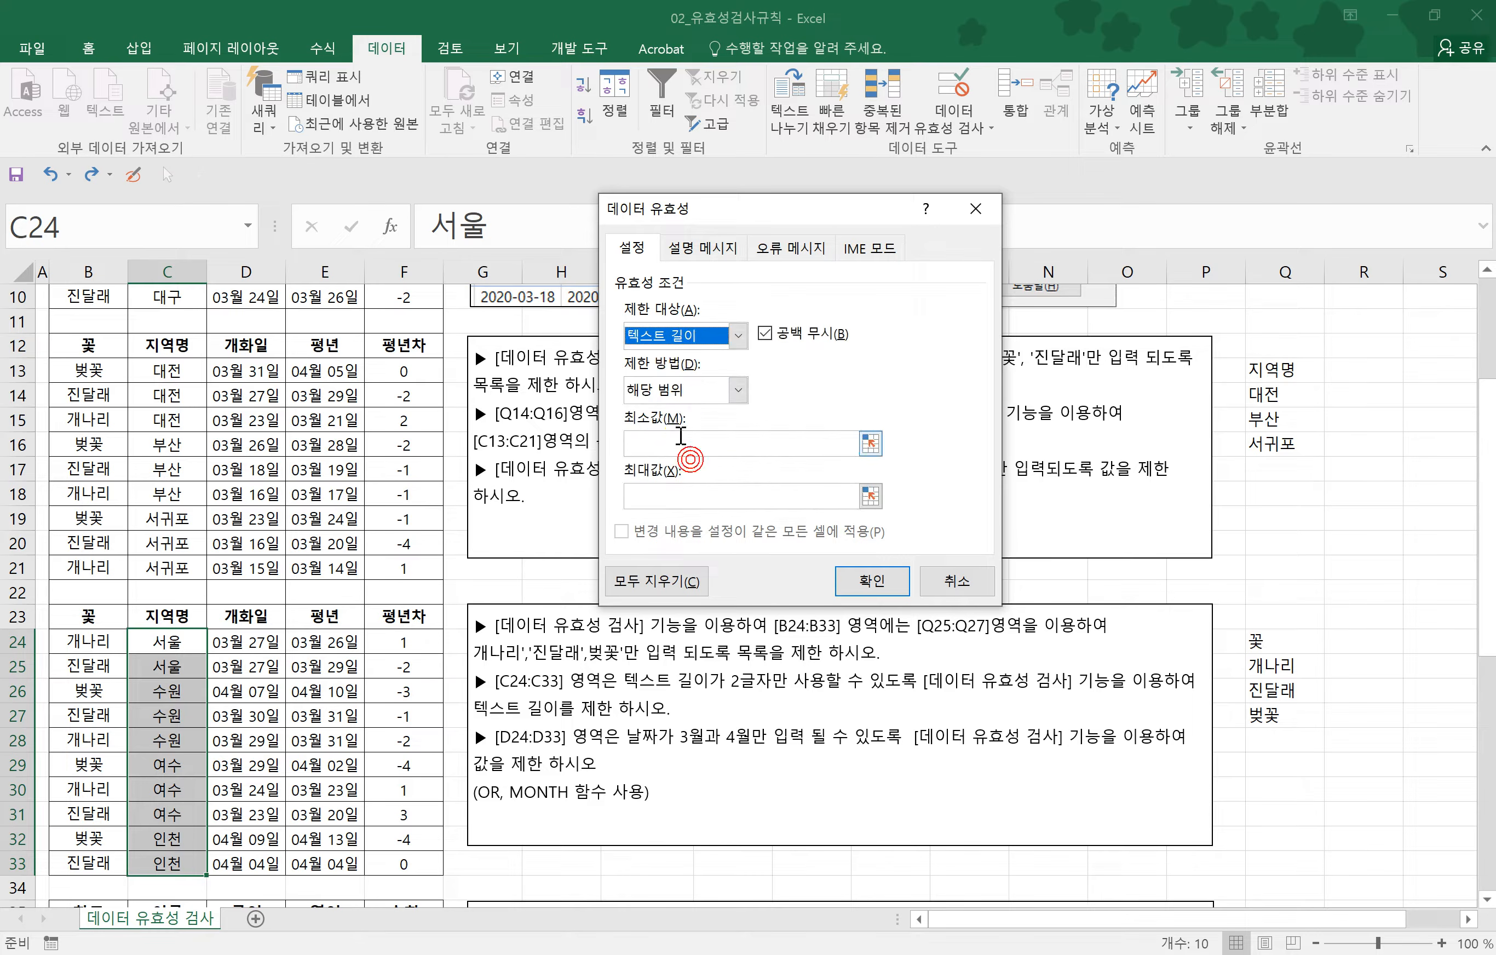
pyautogui.click(738, 389)
pyautogui.click(665, 448)
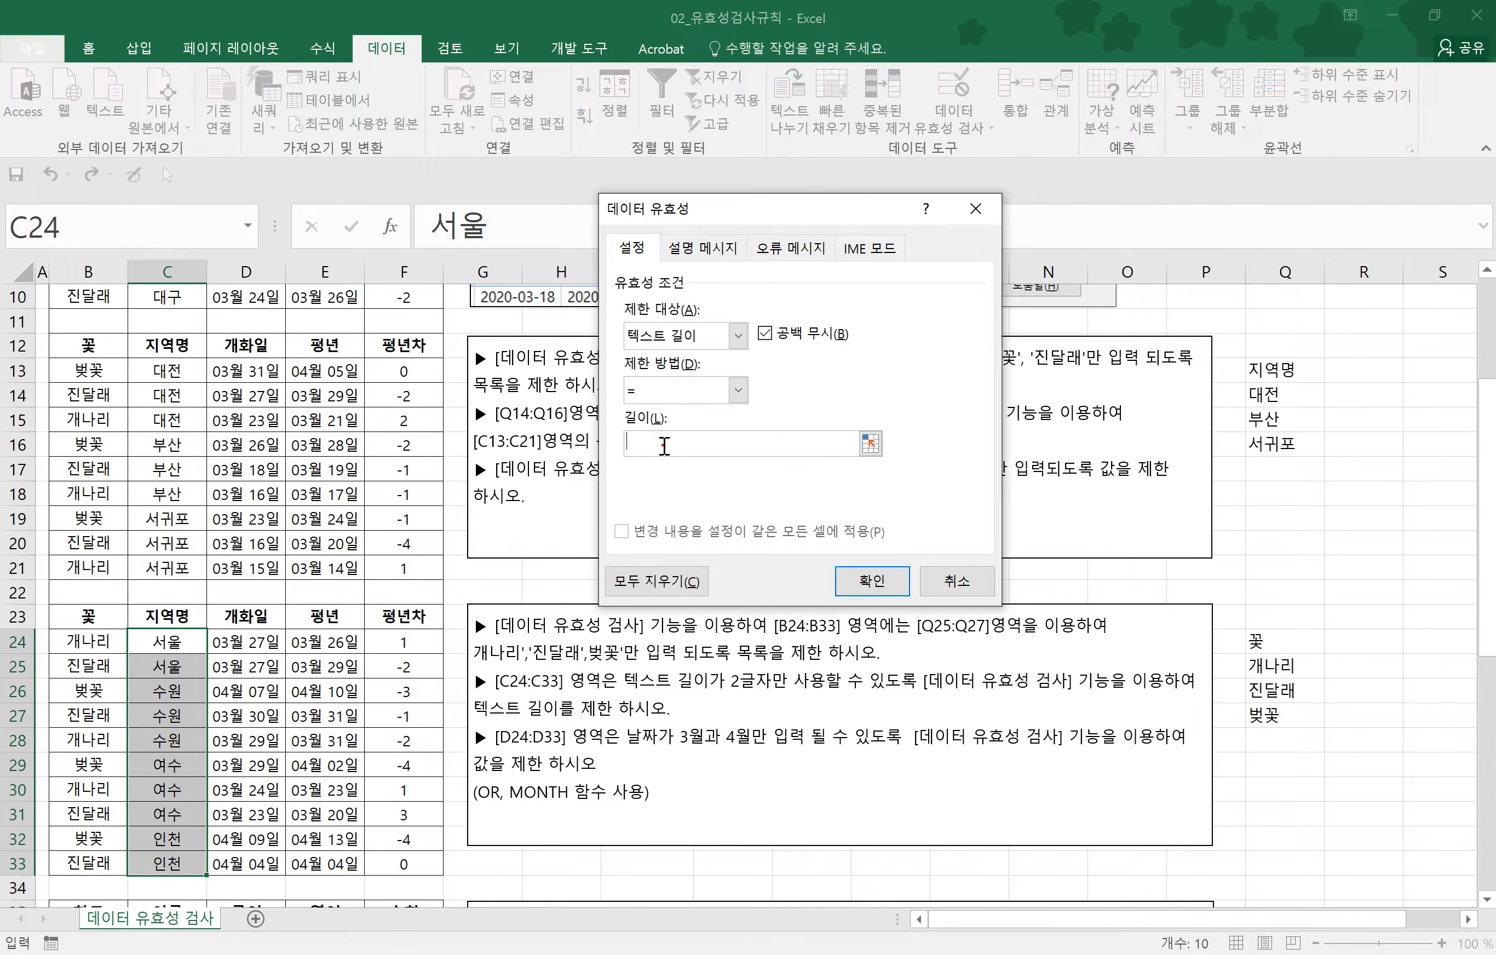
pyautogui.click(661, 442)
pyautogui.write('2')
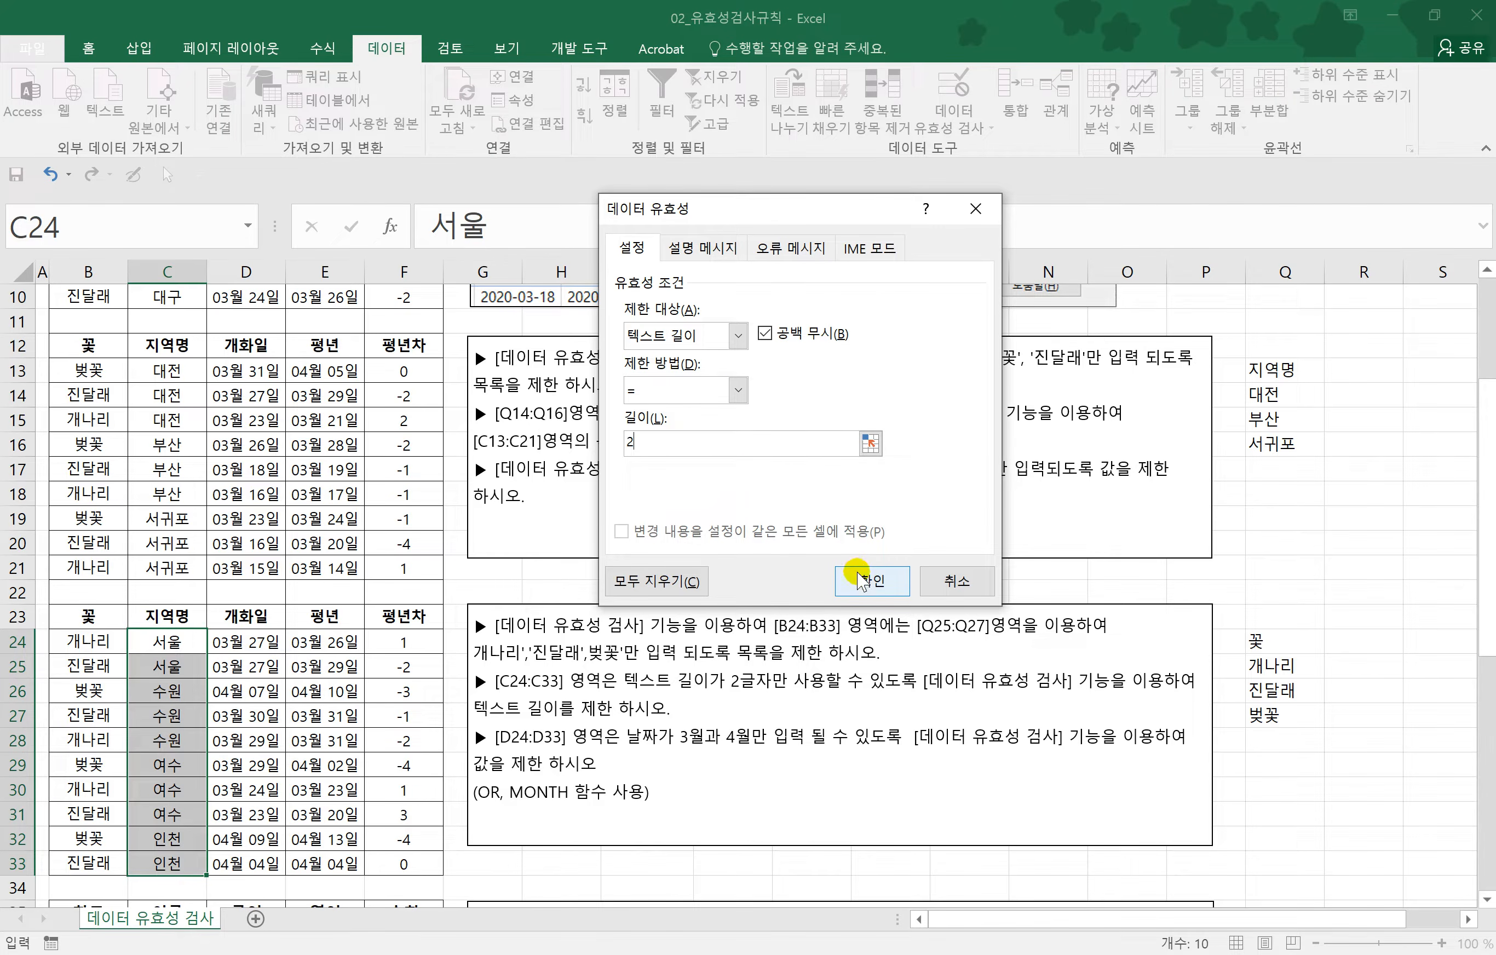
pyautogui.click(872, 580)
# - Test the text-length limit in C24 with 서귀포, 춘천 and 봉, undoing the 춘천 entry and cancelling the other two
pyautogui.click(180, 644)
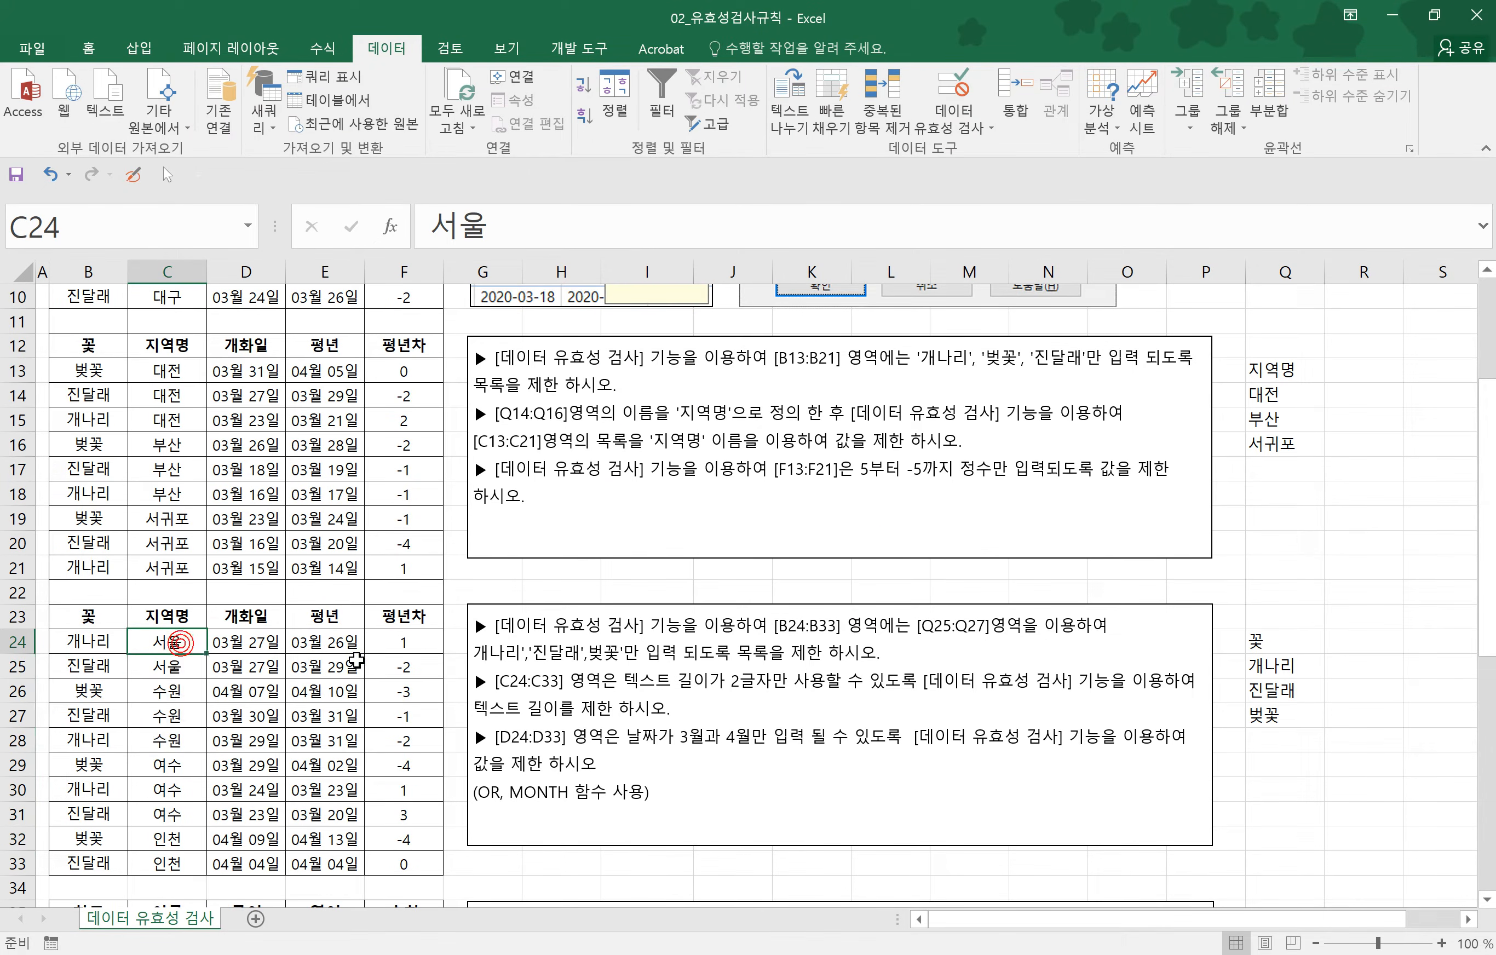
pyautogui.write('서귀포')
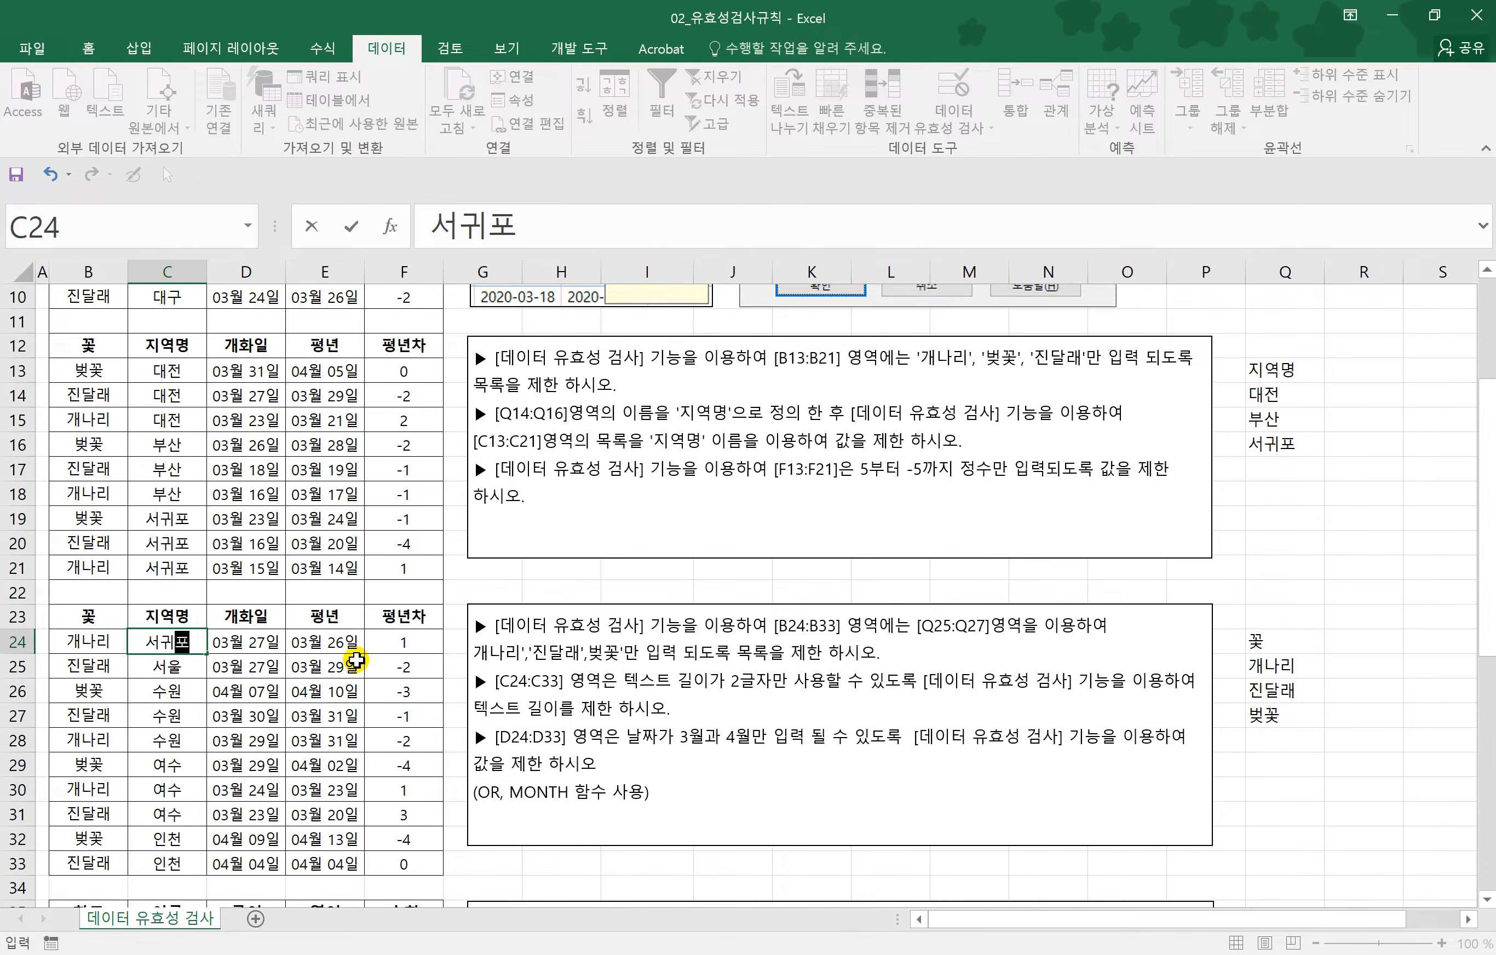
pyautogui.press('Return')
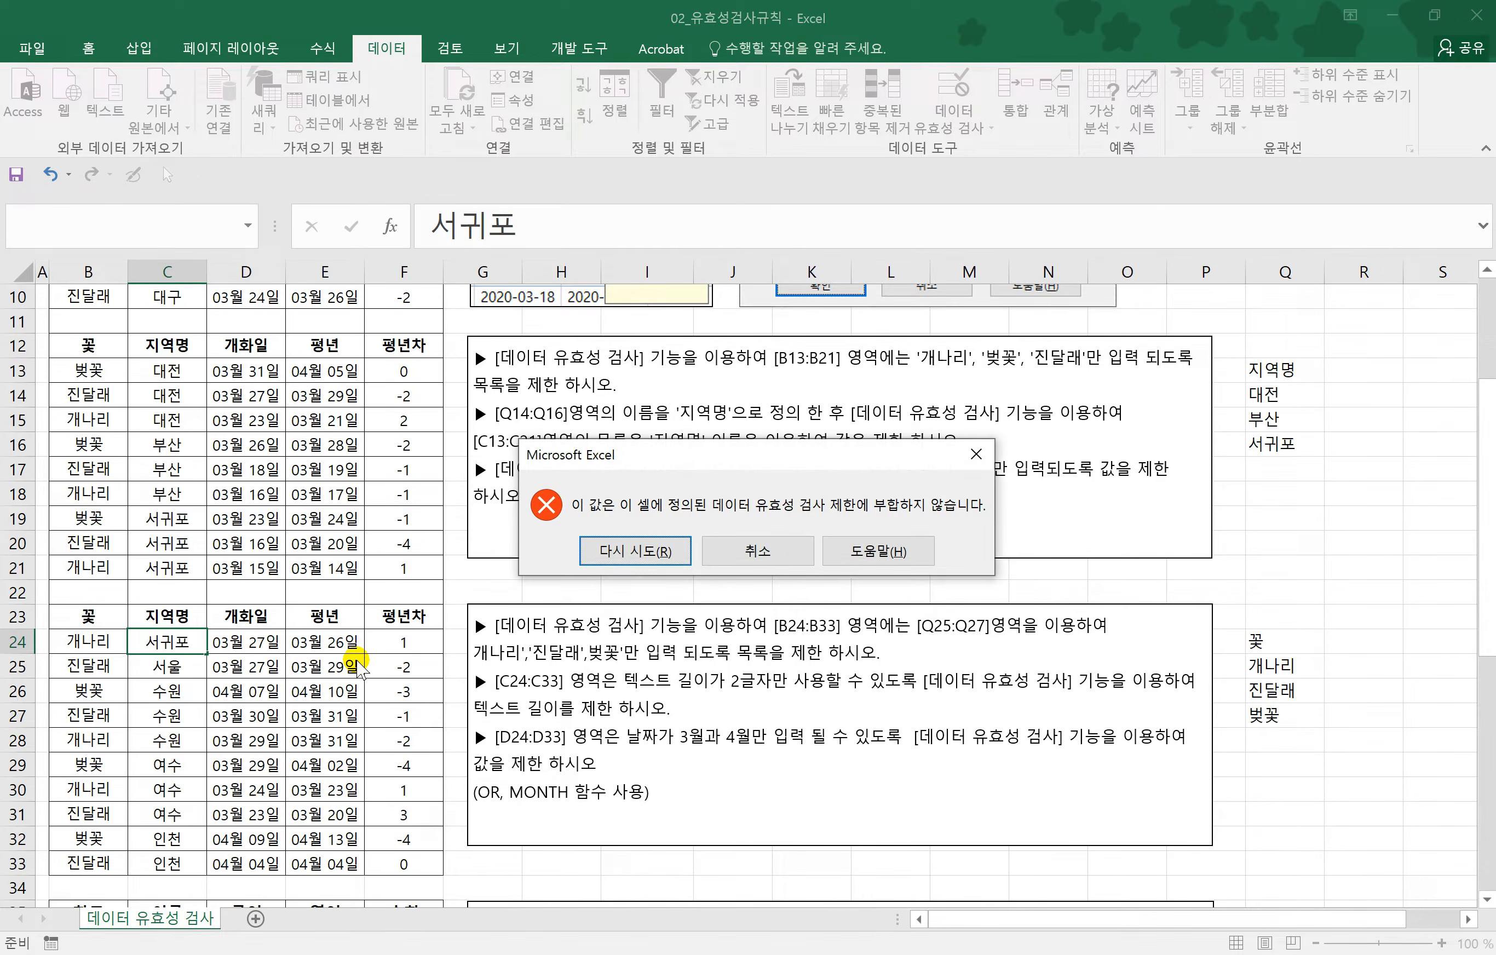
pyautogui.click(748, 553)
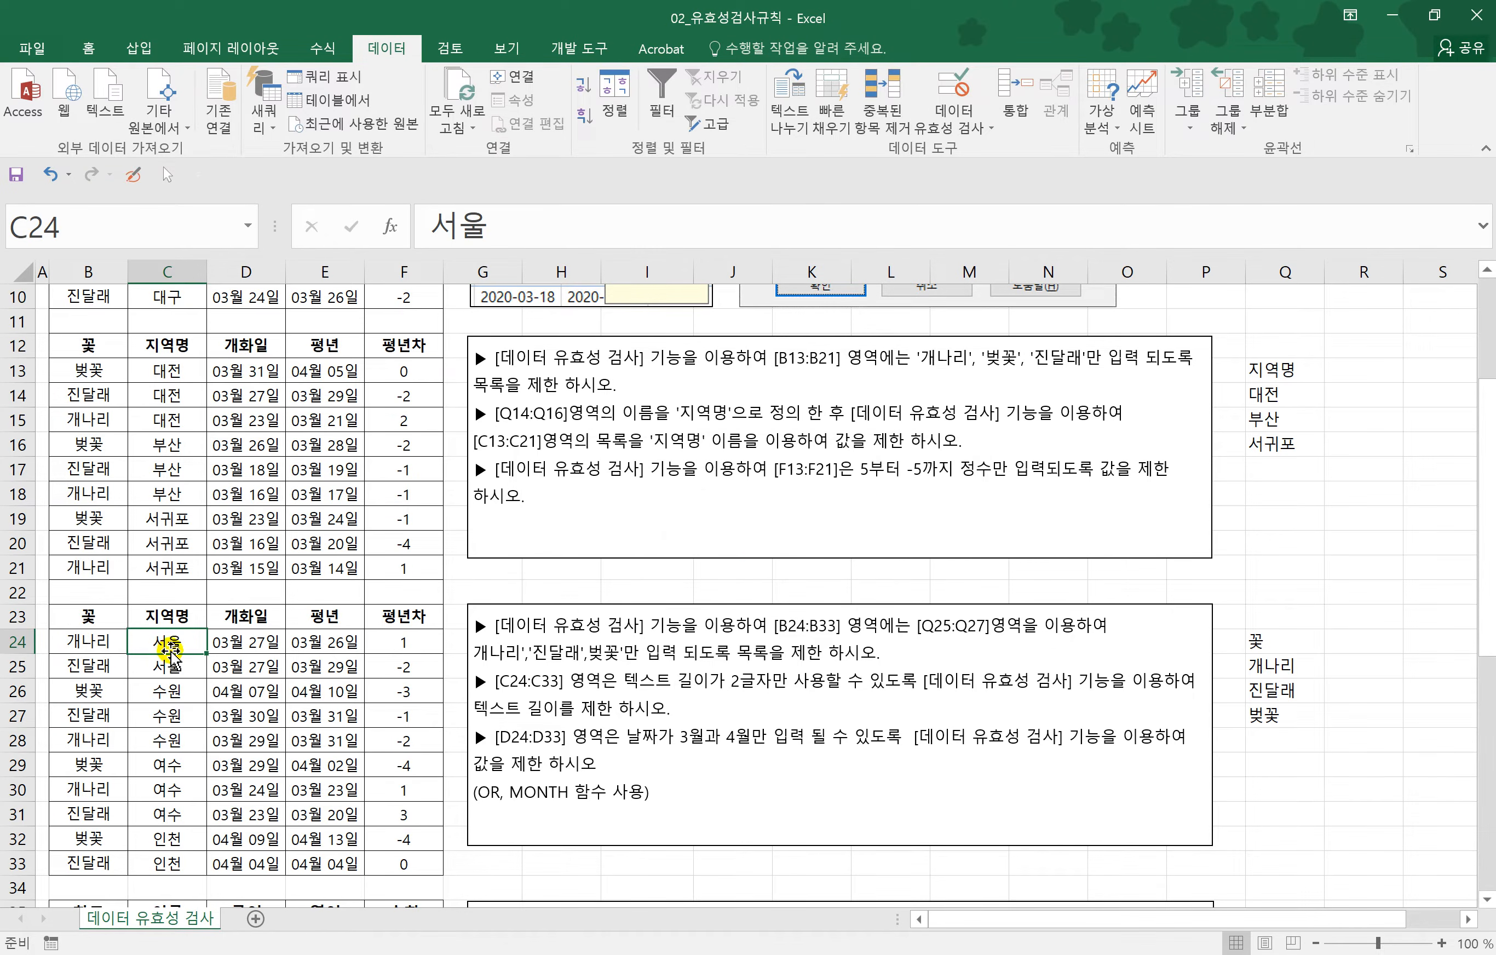
pyautogui.write('춘천')
pyautogui.press('Return')
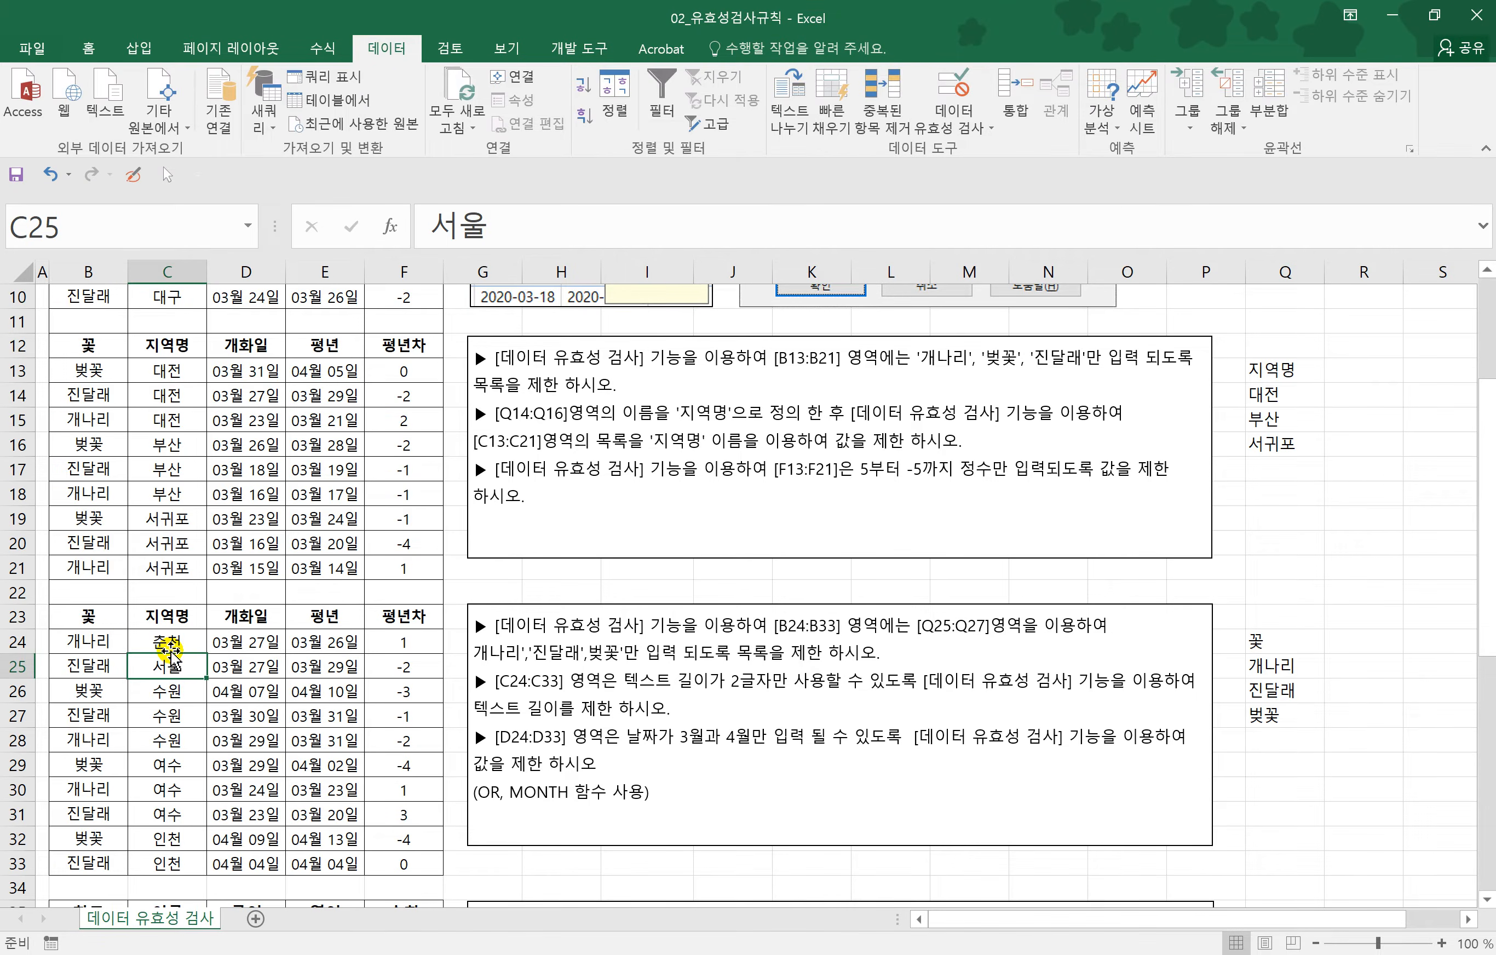
pyautogui.hotkey('ctrl', 'z')
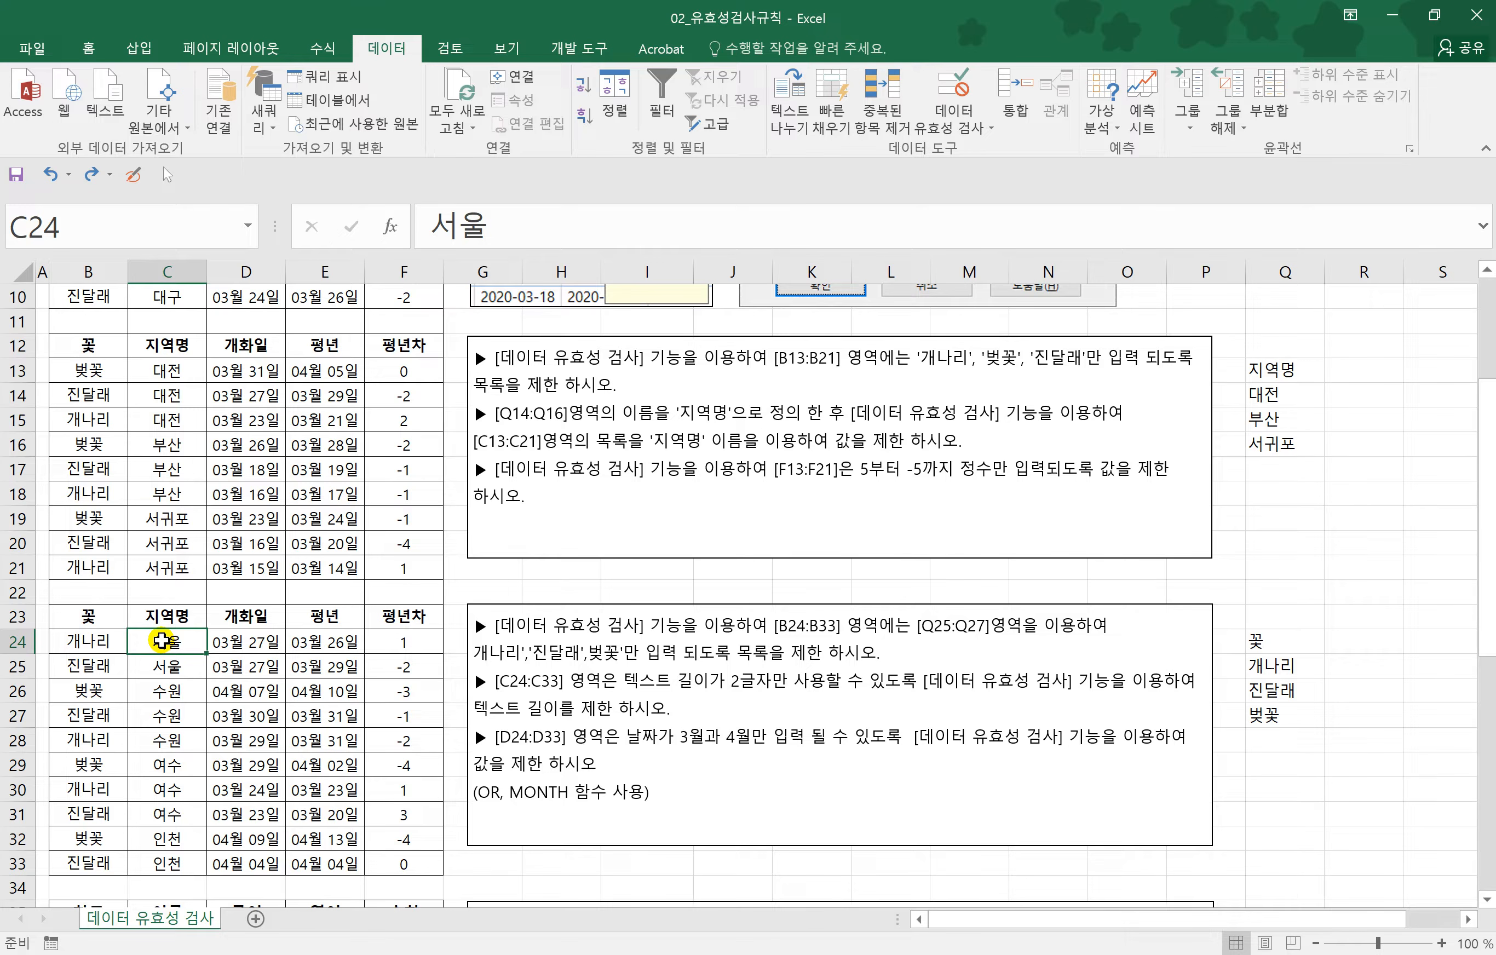
pyautogui.write('봉')
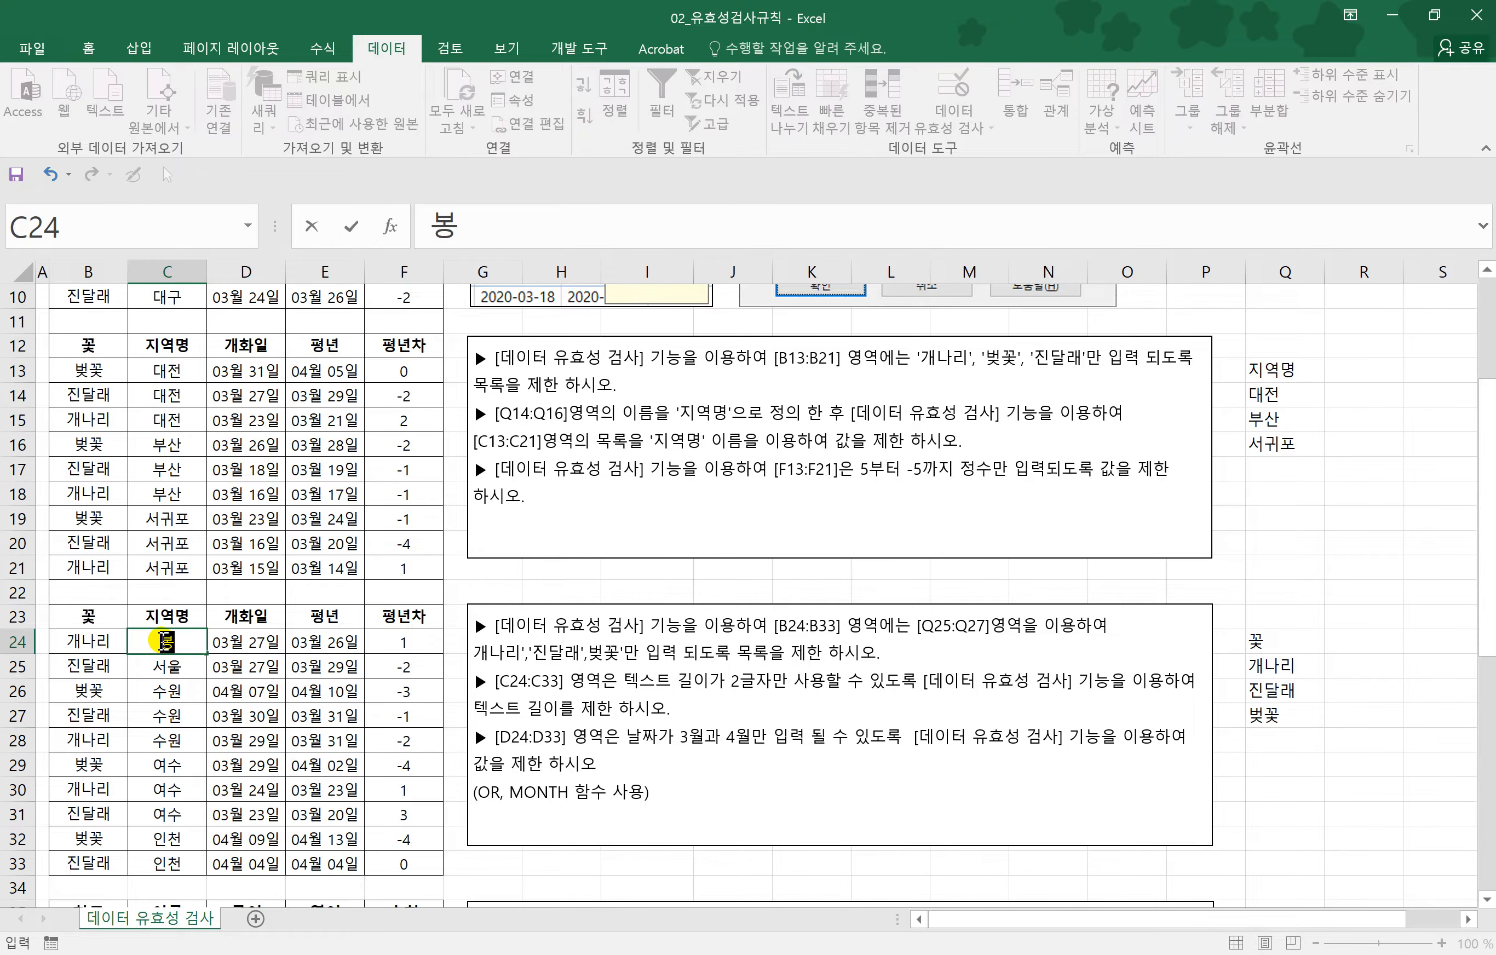
pyautogui.press('Return')
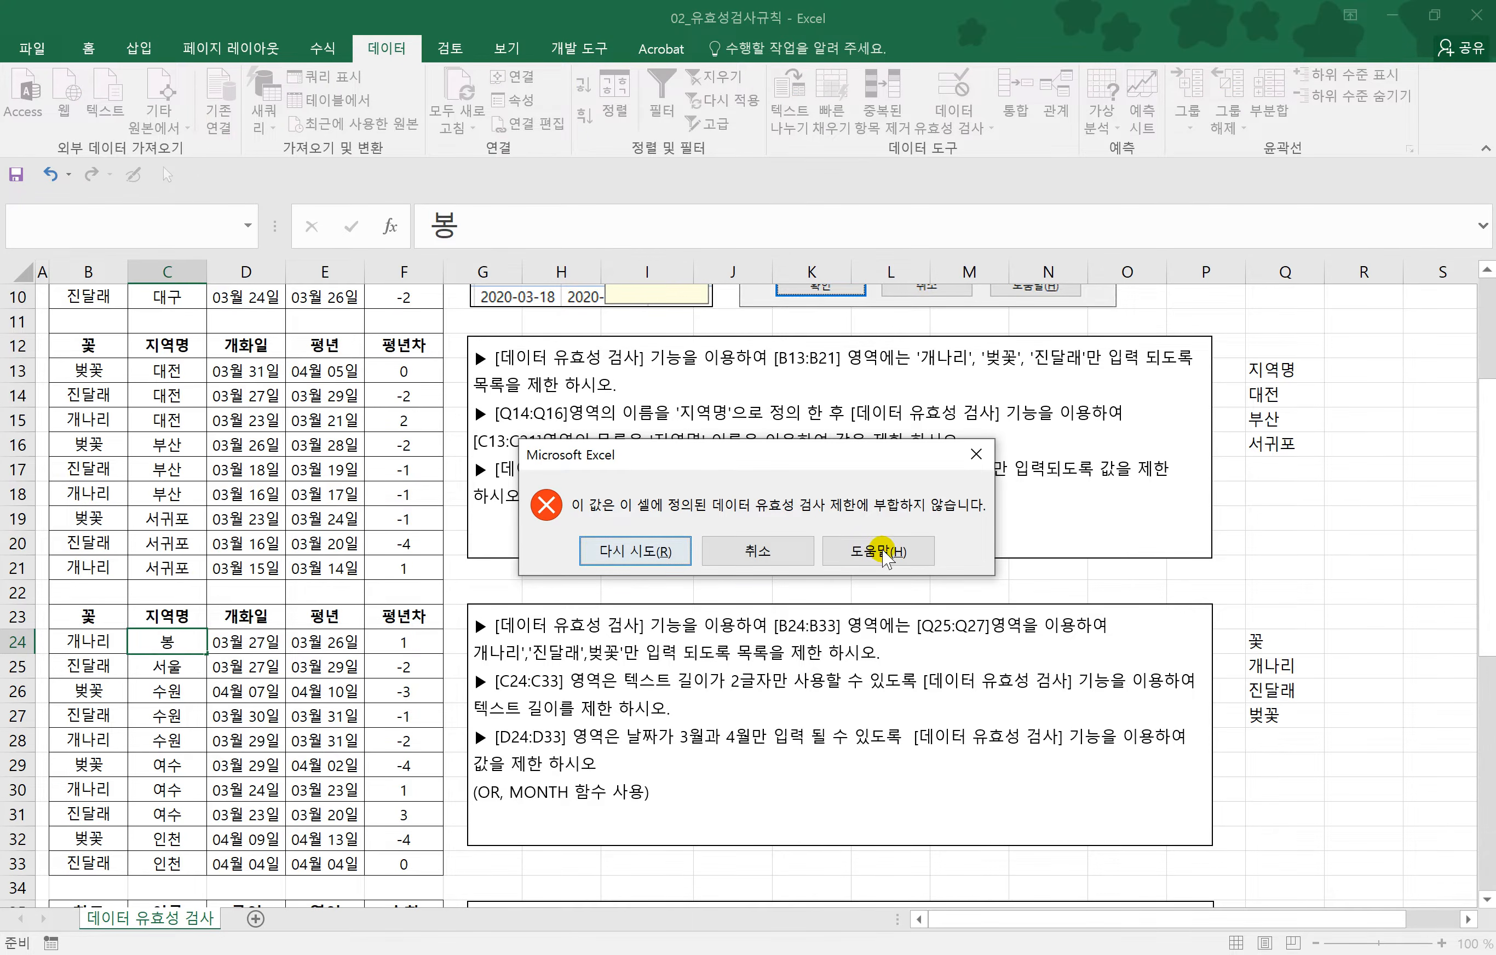
pyautogui.click(770, 550)
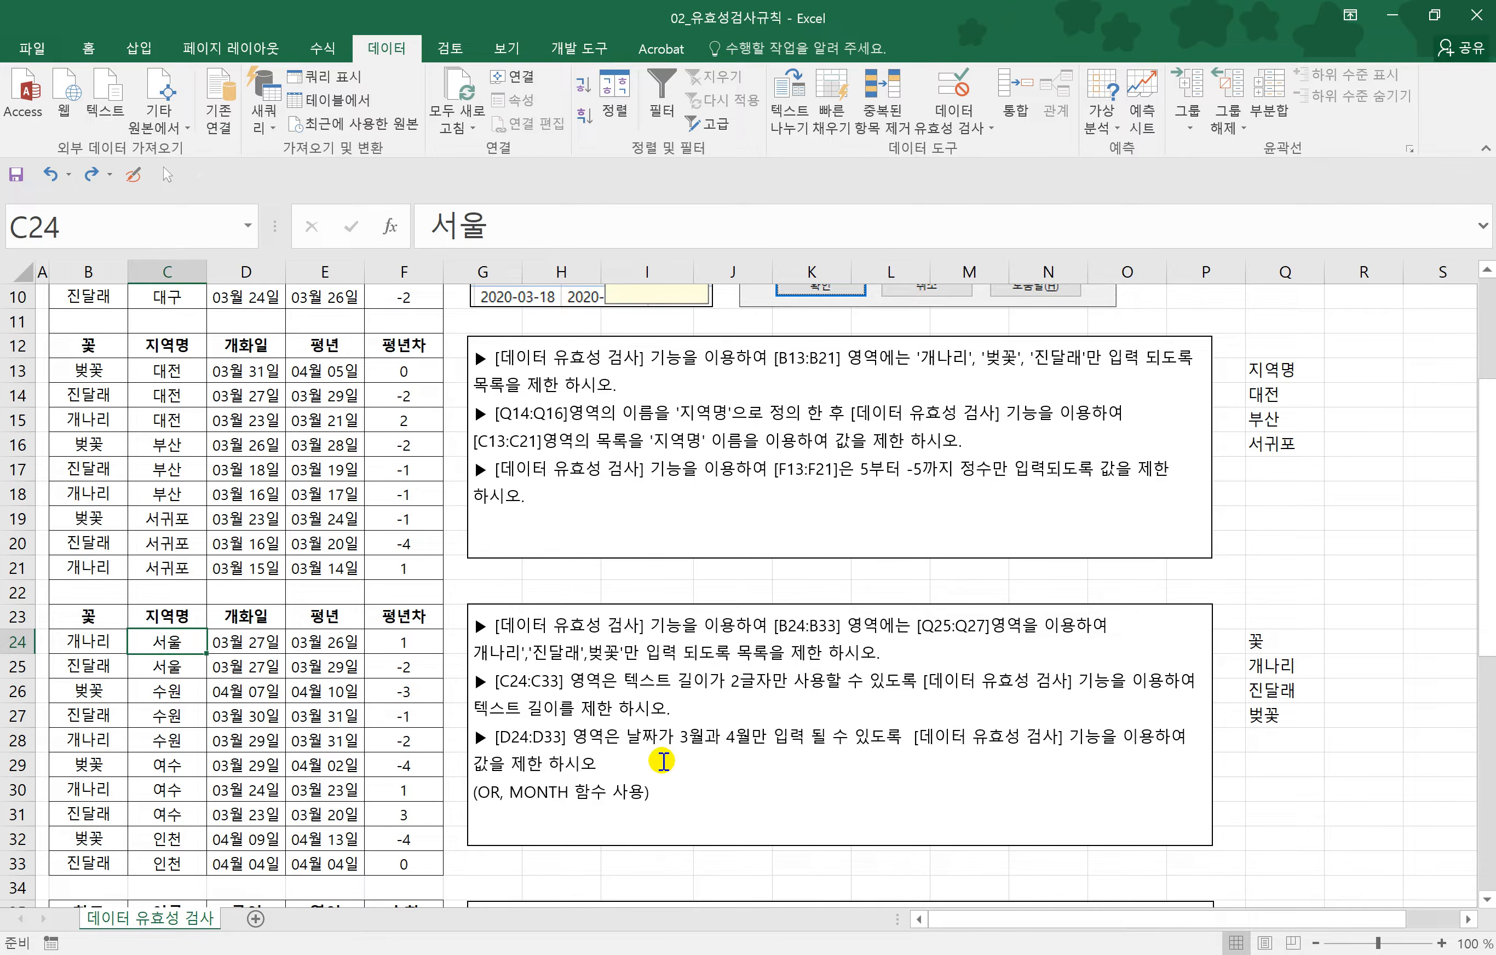
# - Start a data validation rule for D24:D33 with the custom (사용자 지정) criterion
pyautogui.click(665, 762)
pyautogui.scroll(-4, 664, 762)
pyautogui.scroll(2, 664, 762)
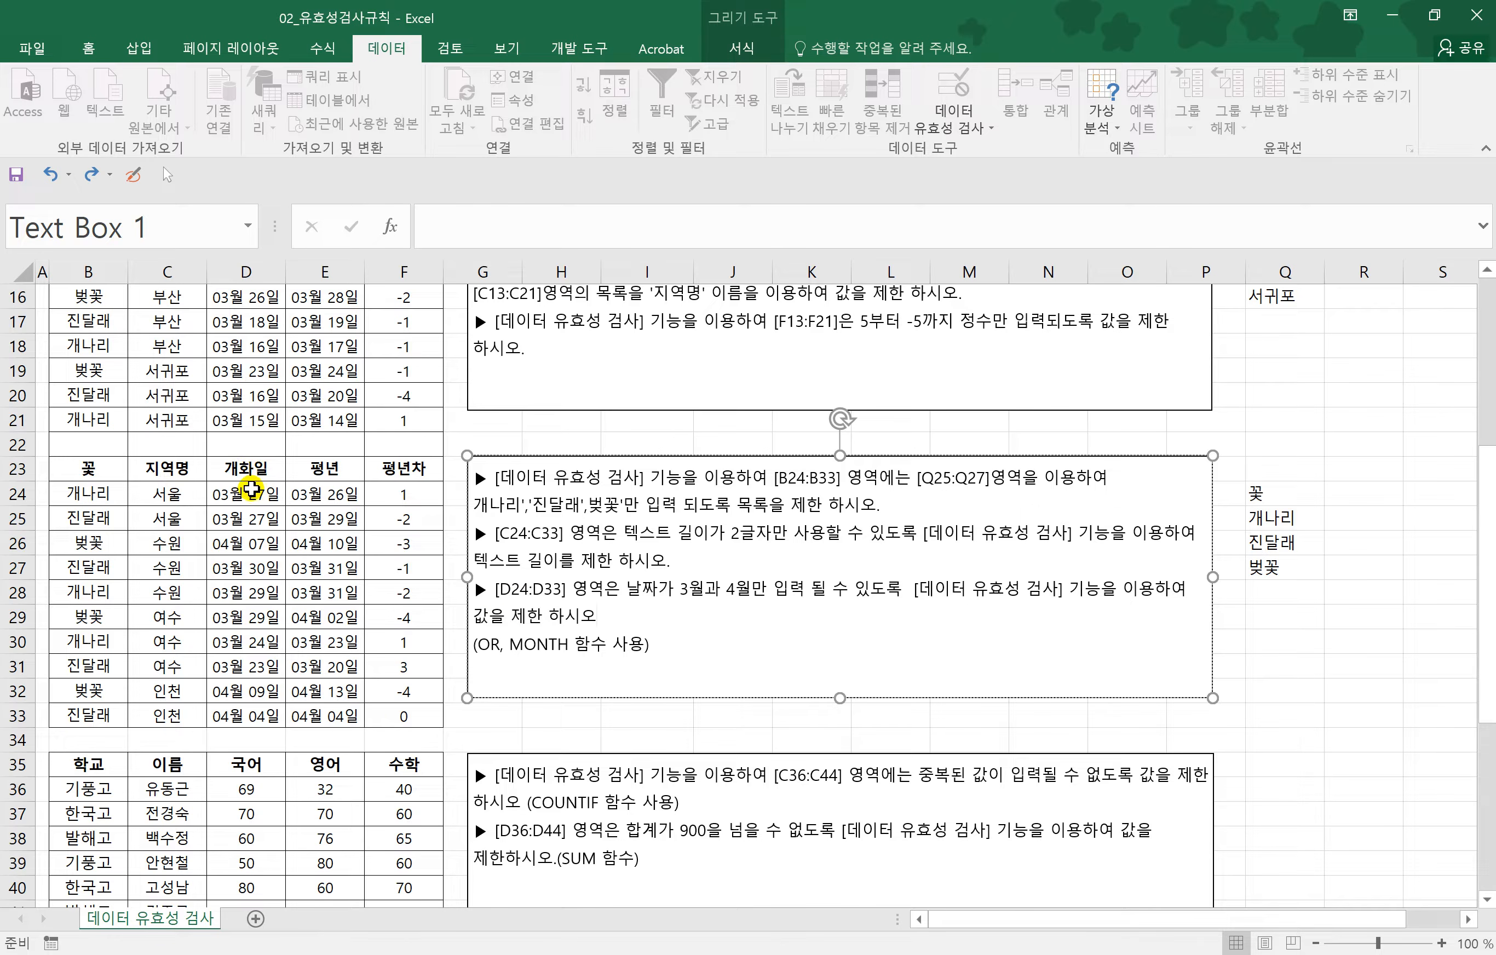
pyautogui.moveTo(251, 489); pyautogui.dragTo(279, 706)
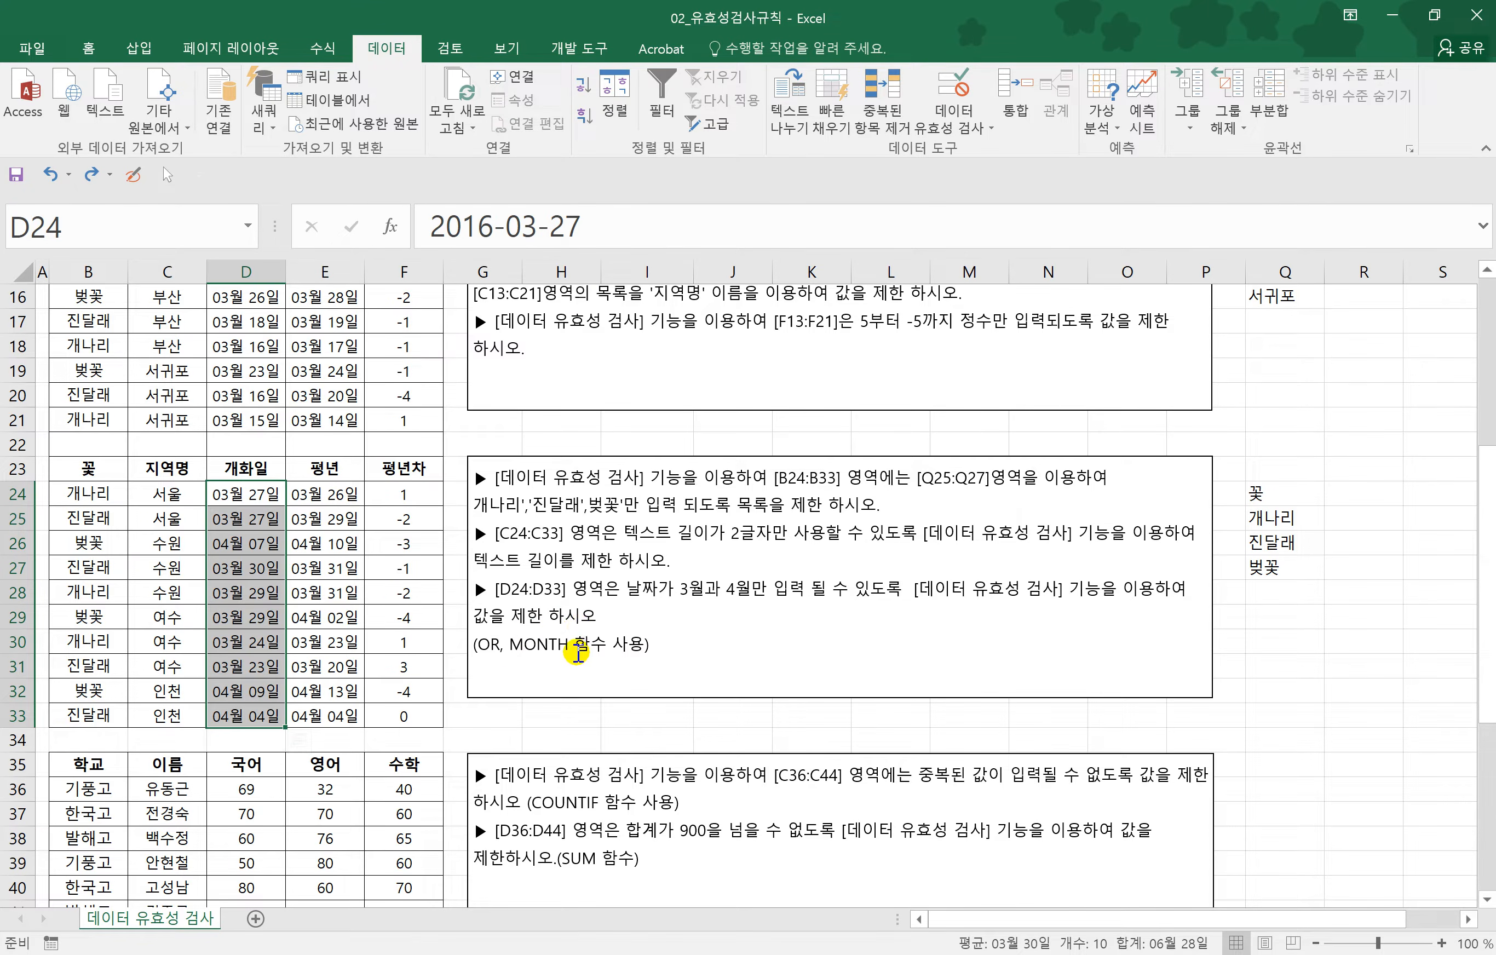
pyautogui.click(955, 120)
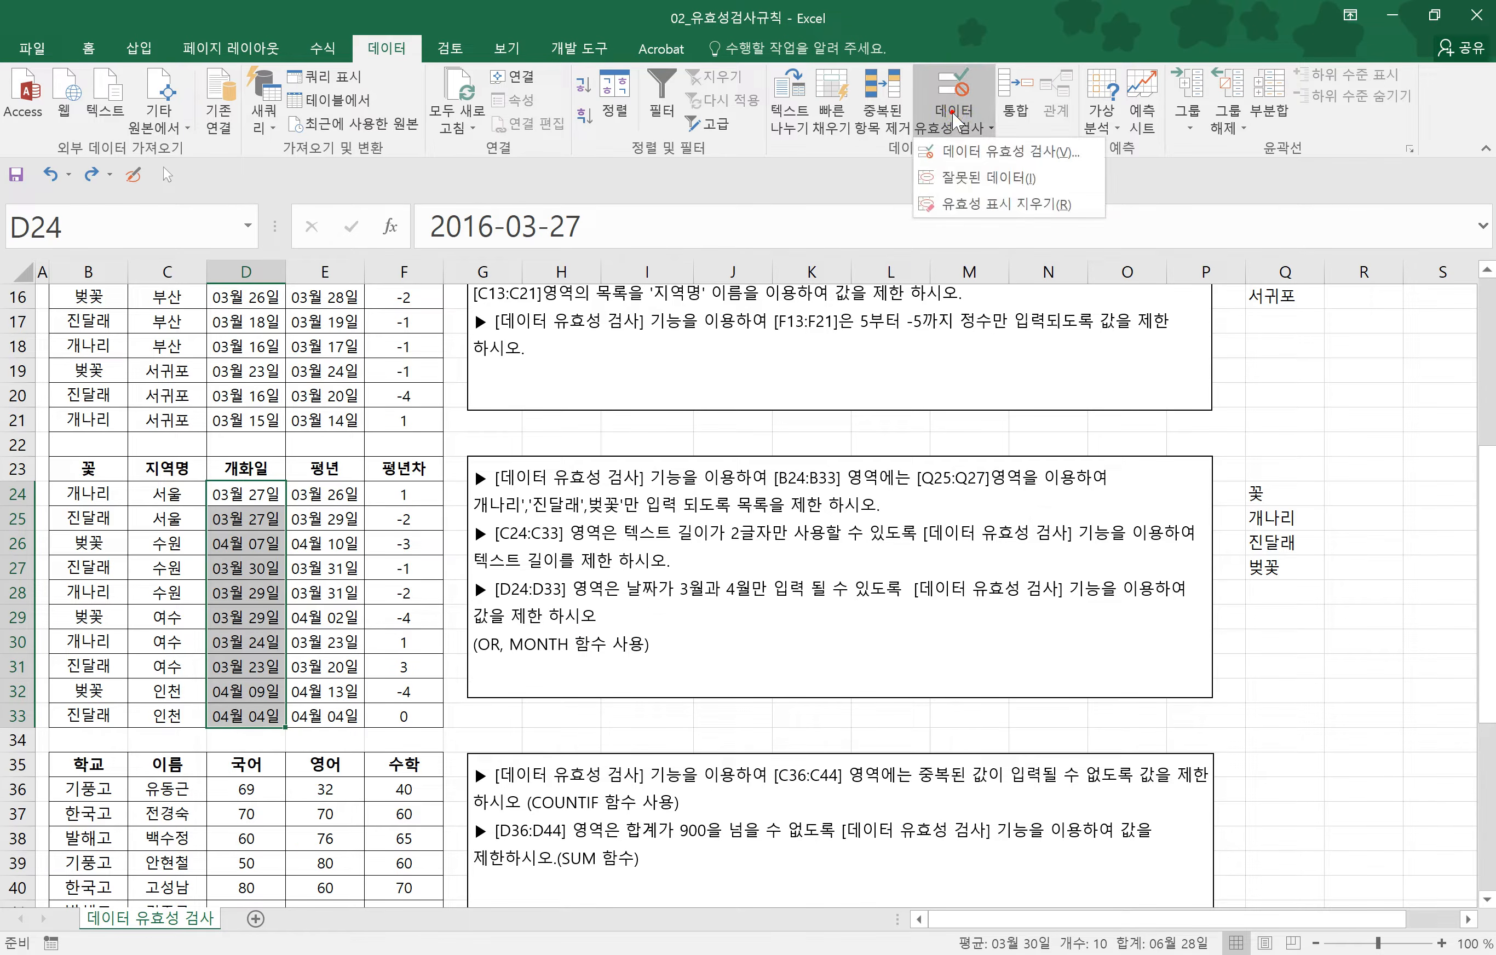
pyautogui.click(981, 153)
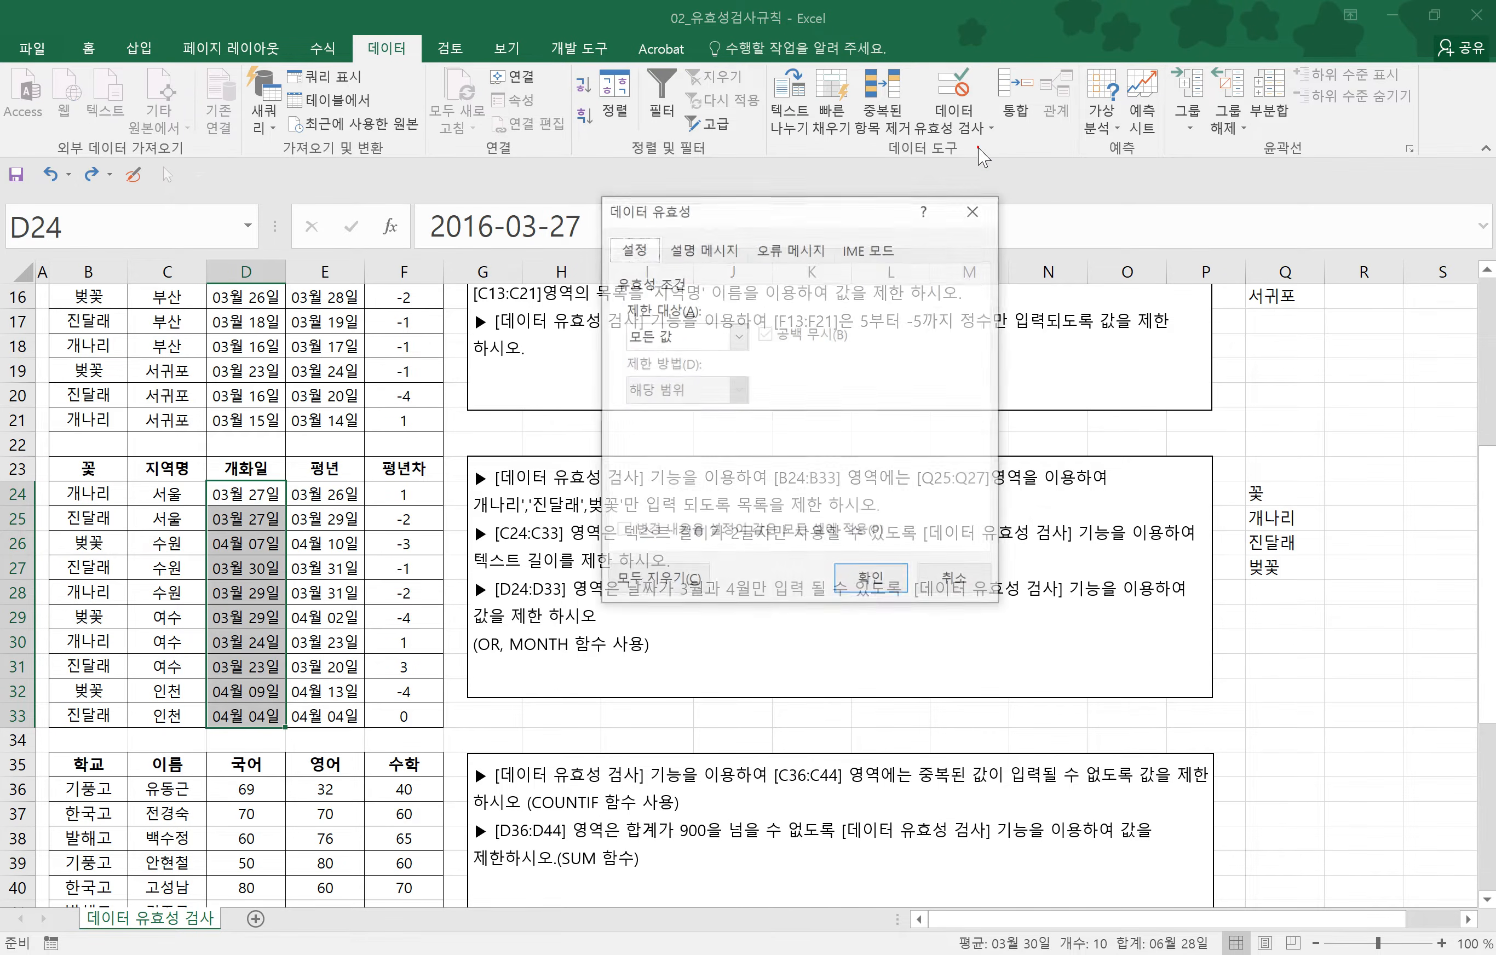
pyautogui.click(711, 342)
pyautogui.click(691, 489)
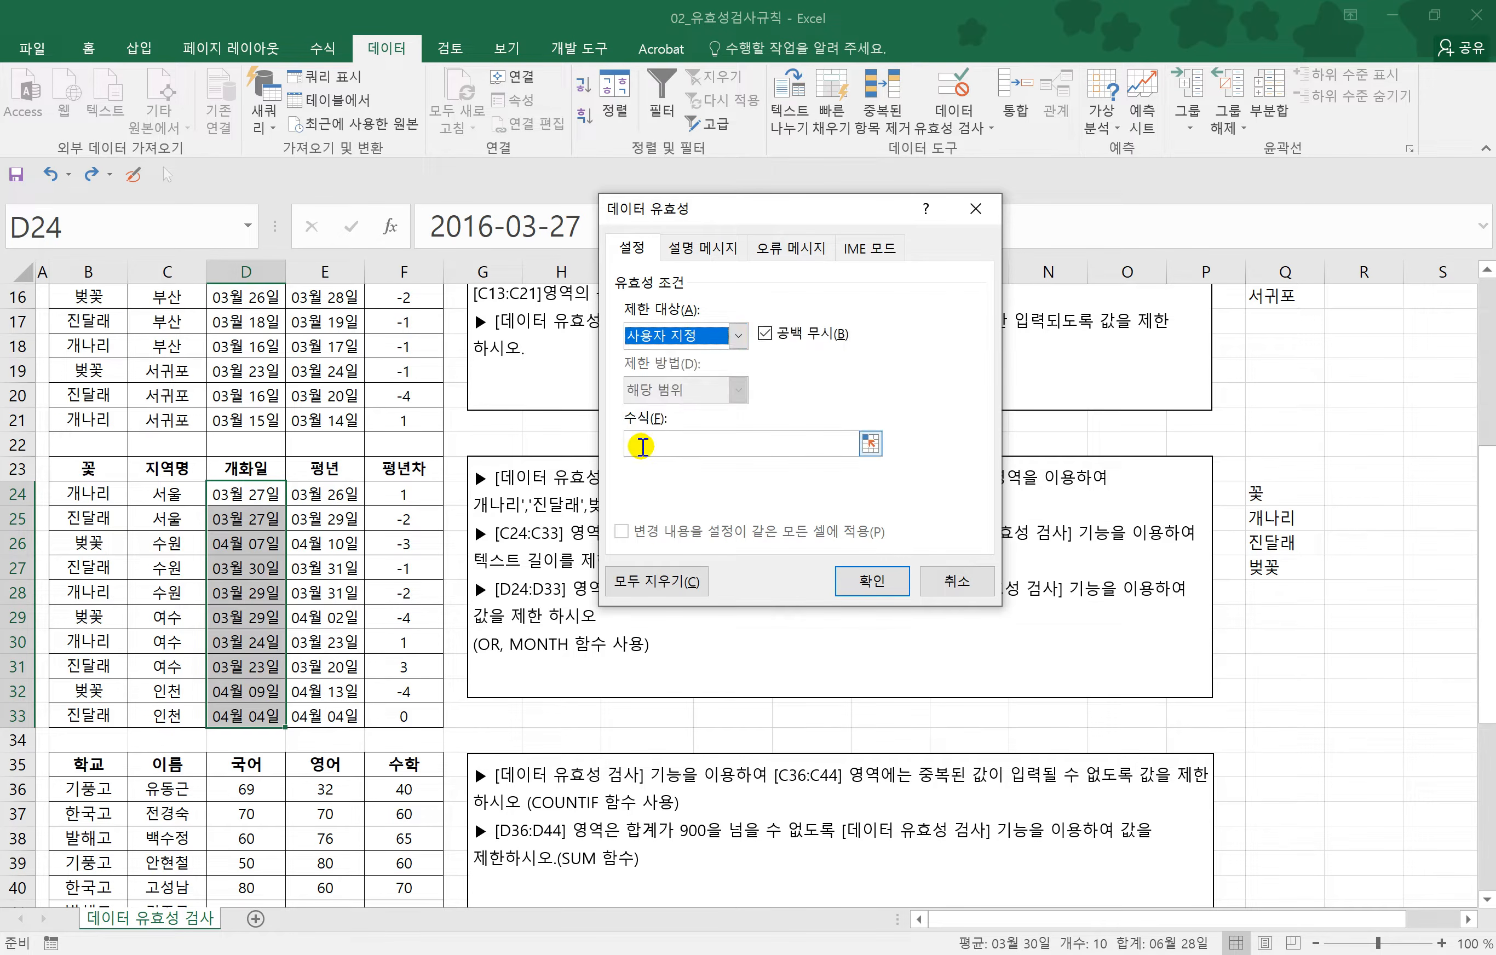
# - Set the D24:D33 rule's formula to =or(month(D24)=3,month(D24)=4) and apply it
pyautogui.click(642, 446)
pyautogui.write('=')
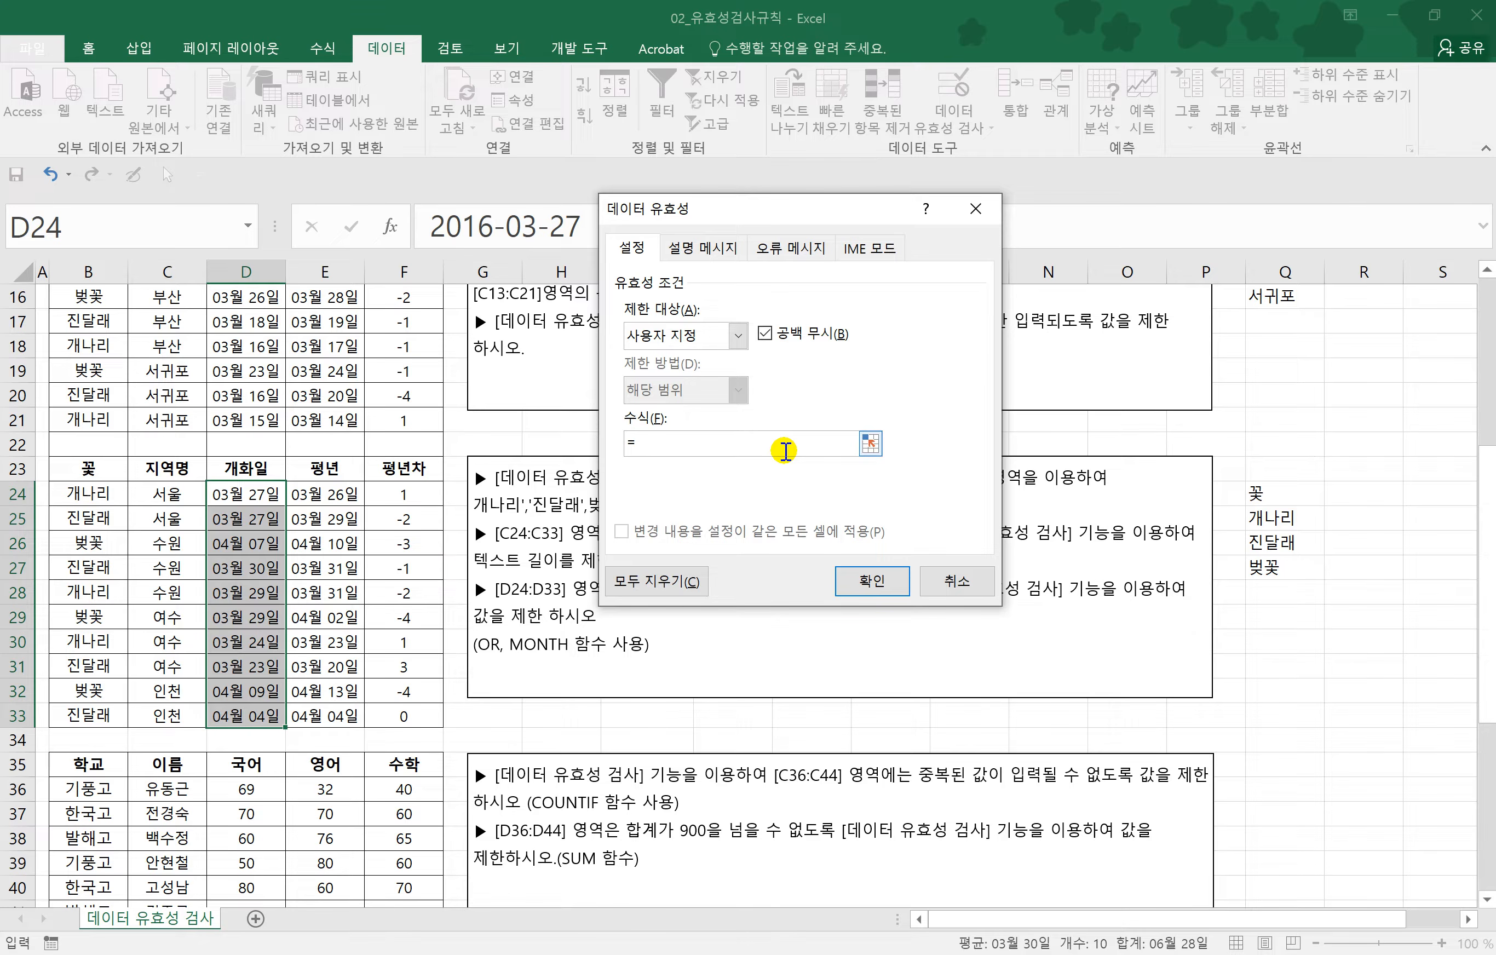
pyautogui.write('ㅐ')
pyautogui.press('BackSpace')
pyautogui.write('or(')
pyautogui.write('month(')
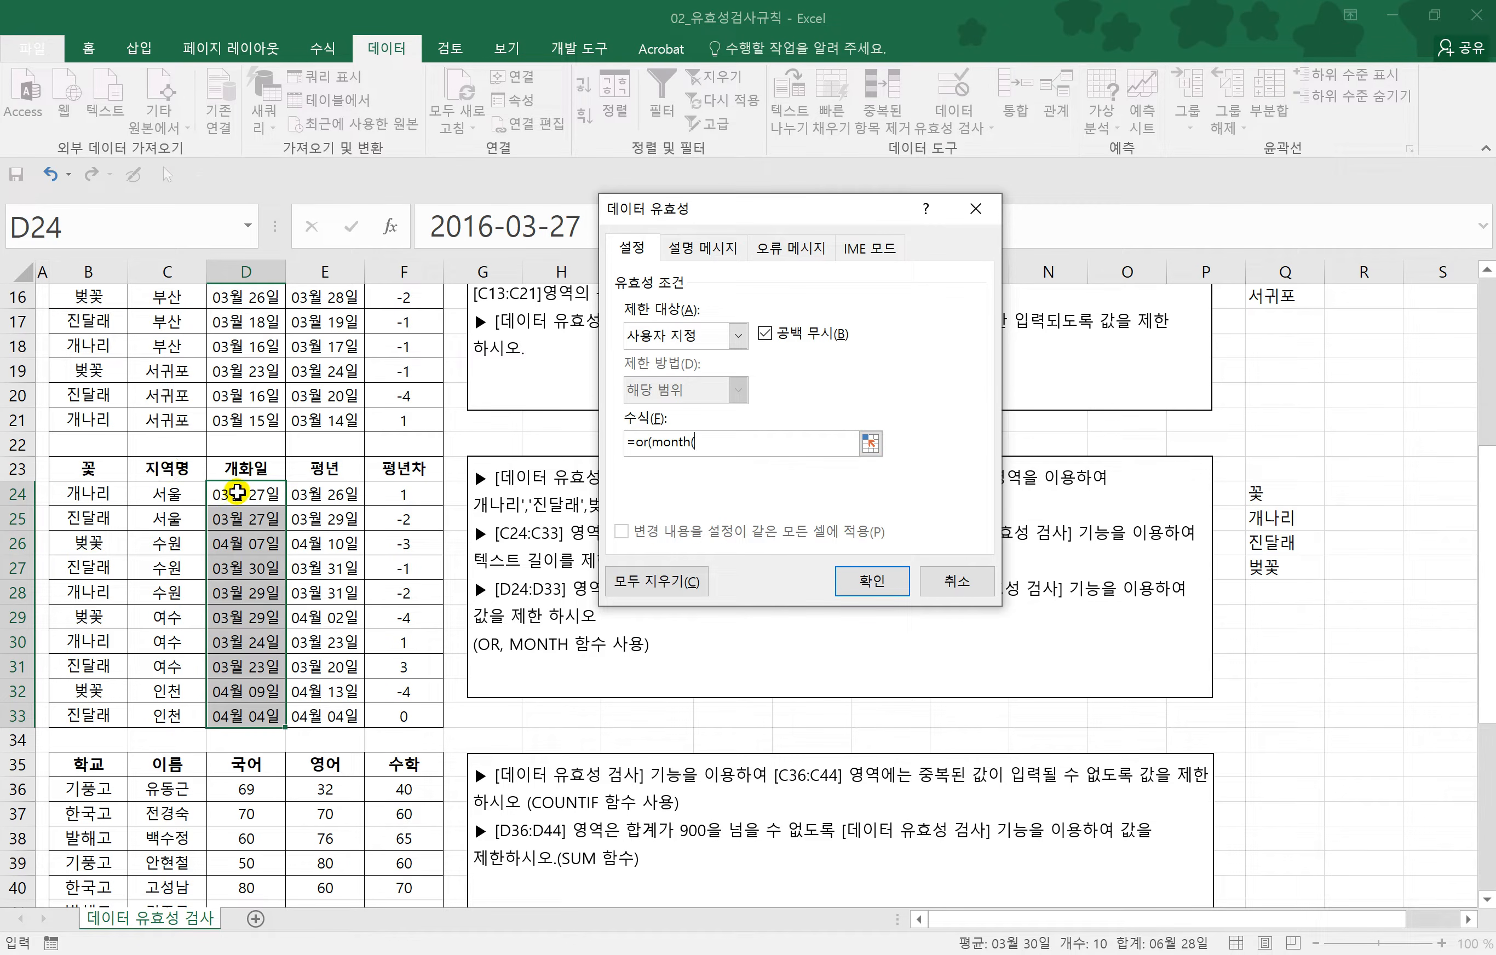
pyautogui.click(237, 492)
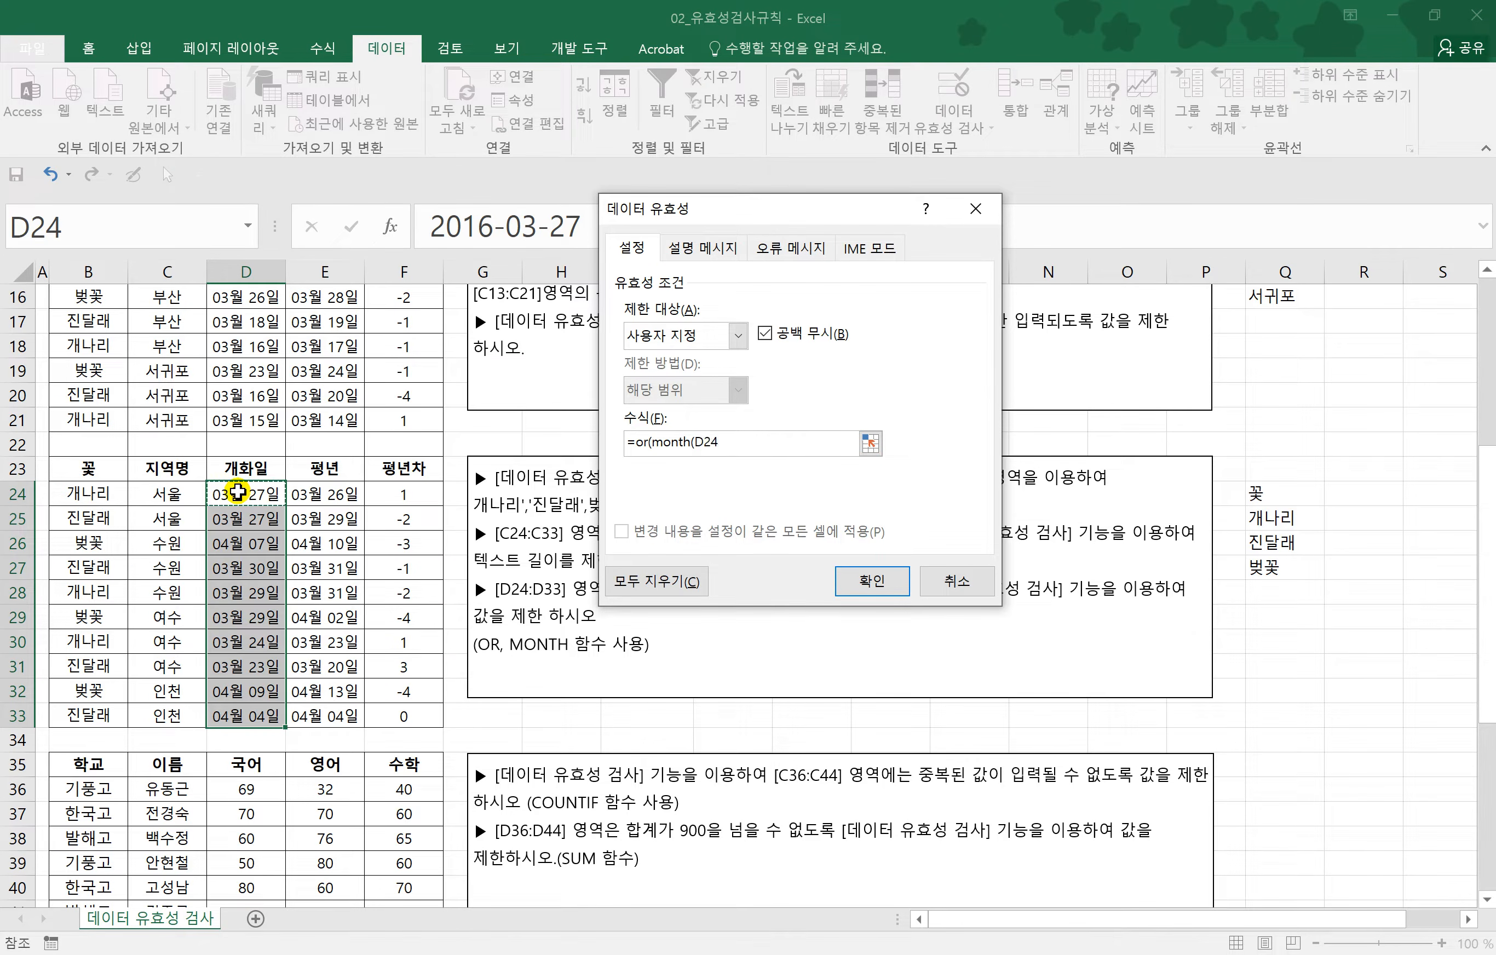
pyautogui.write(')=')
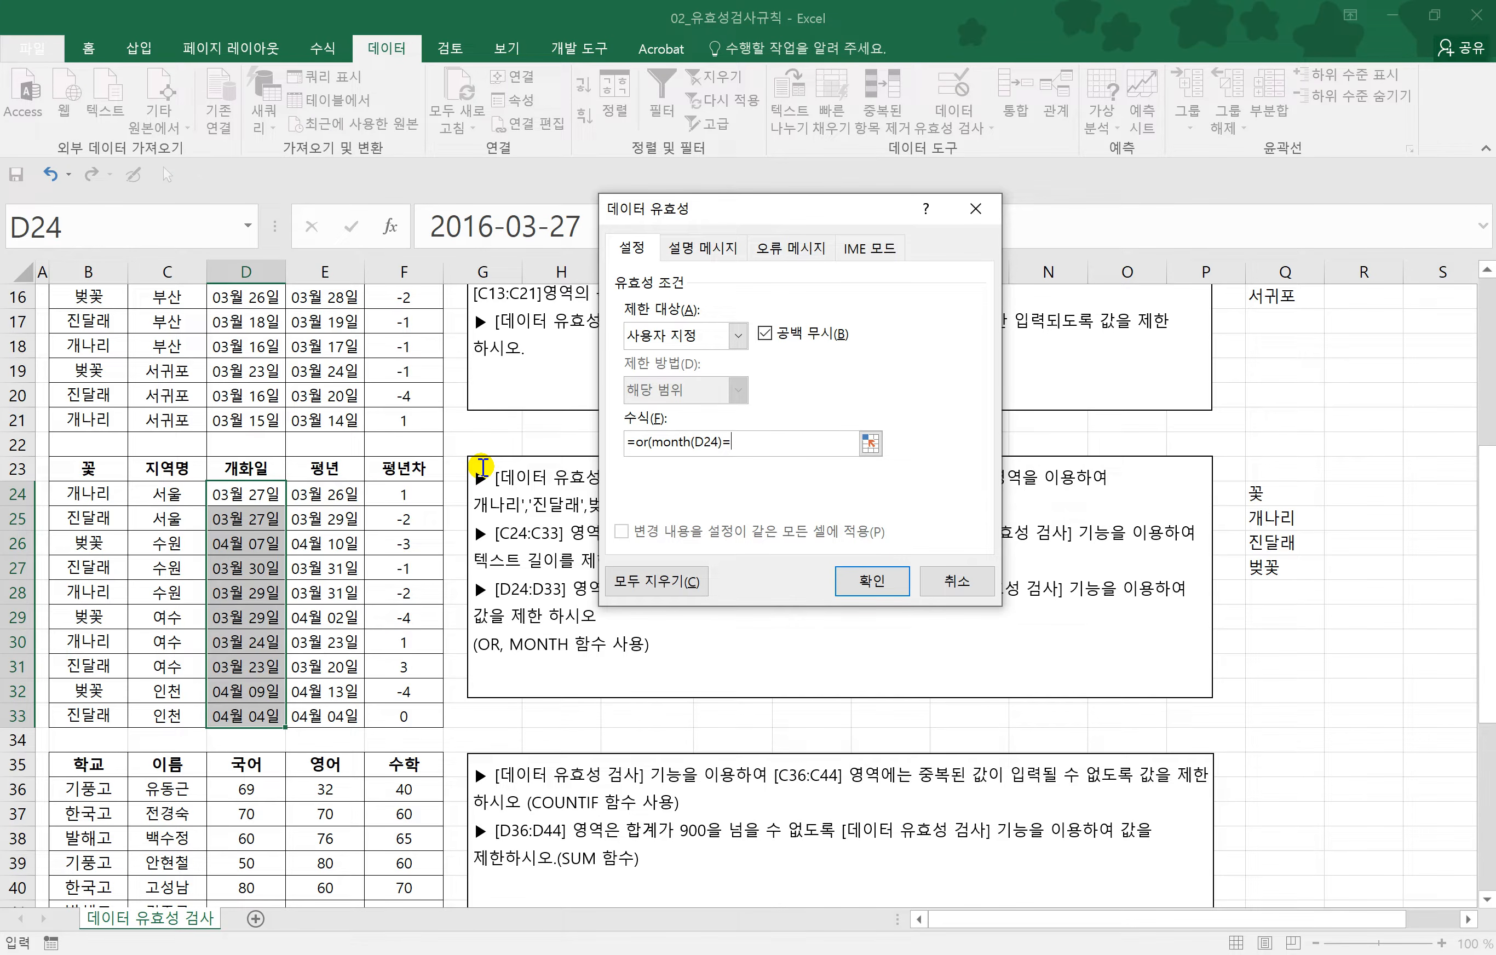
pyautogui.moveTo(792, 217); pyautogui.dragTo(1136, 275)
pyautogui.write('=3,month(')
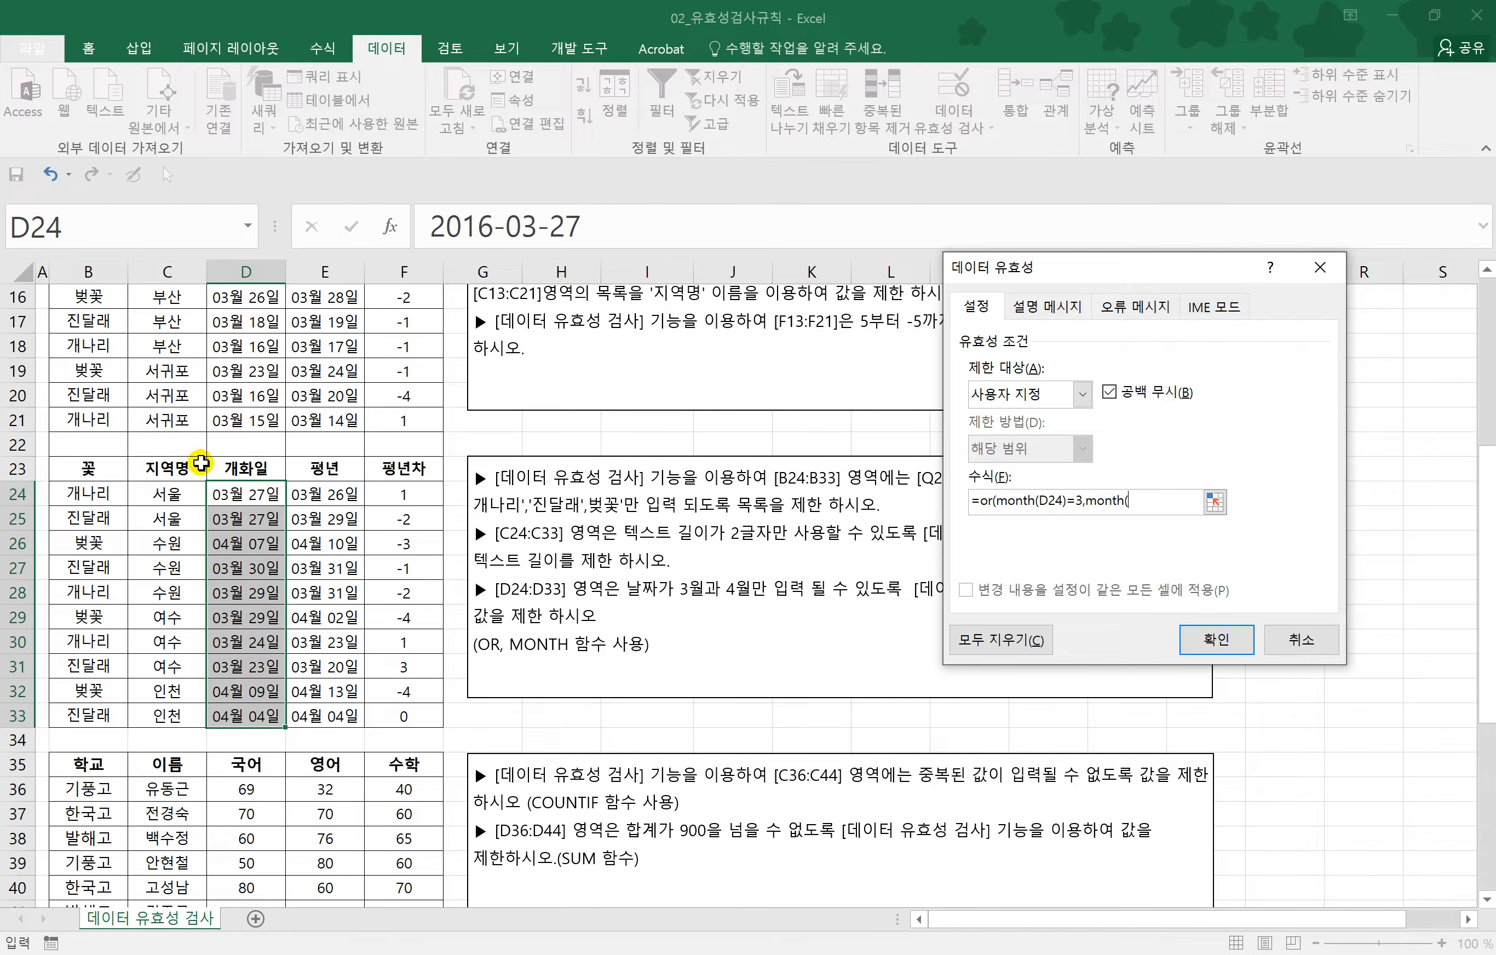
pyautogui.click(236, 496)
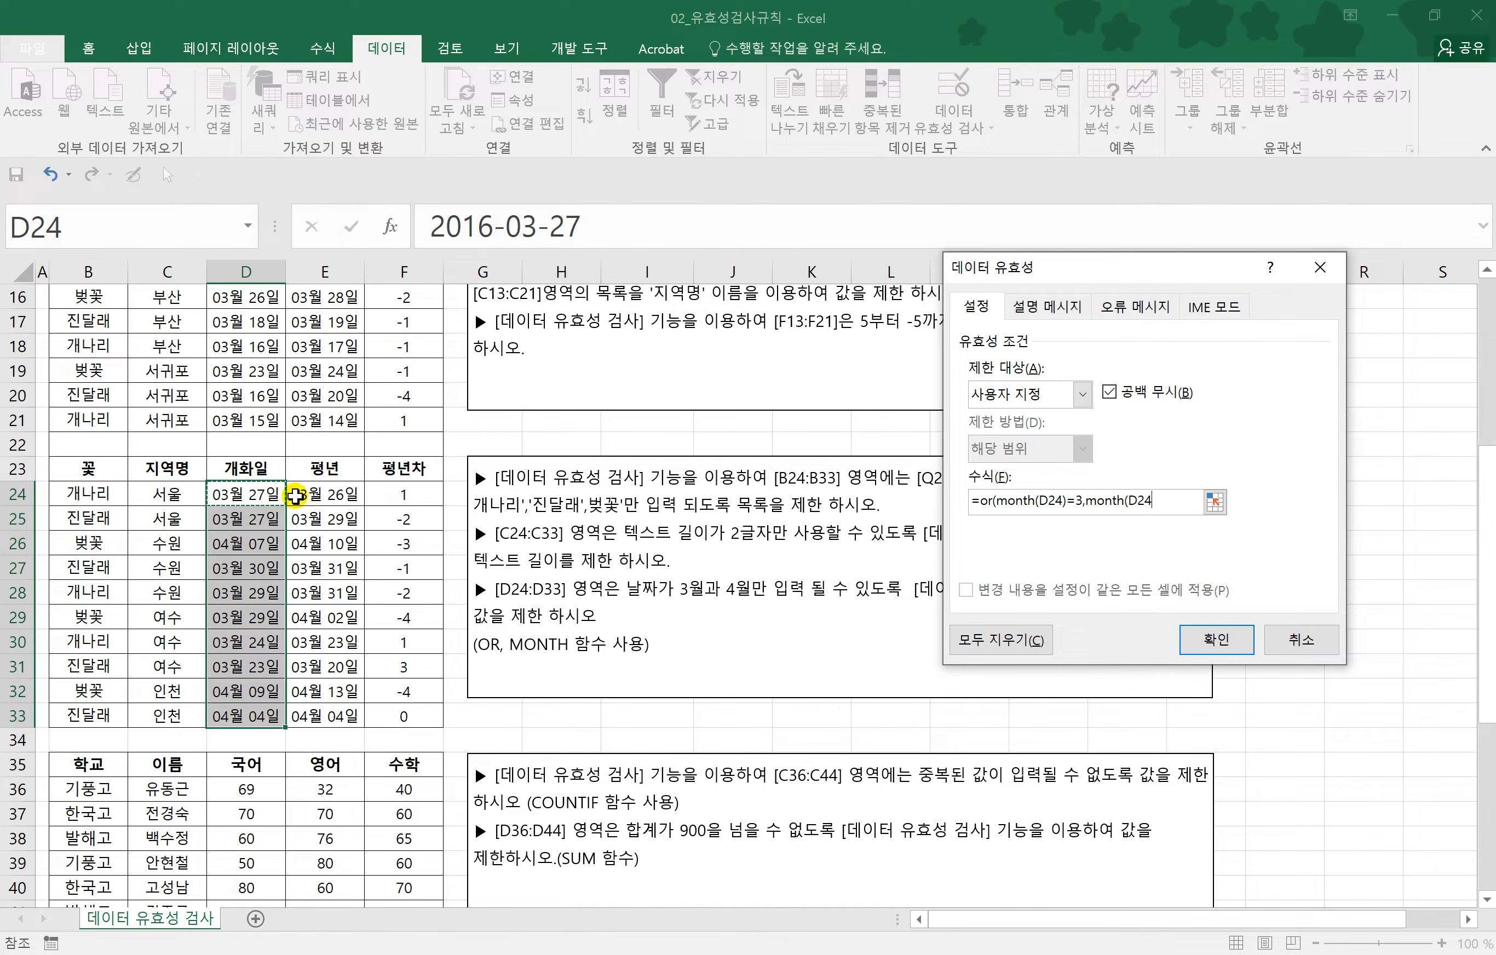
pyautogui.write(')=4')
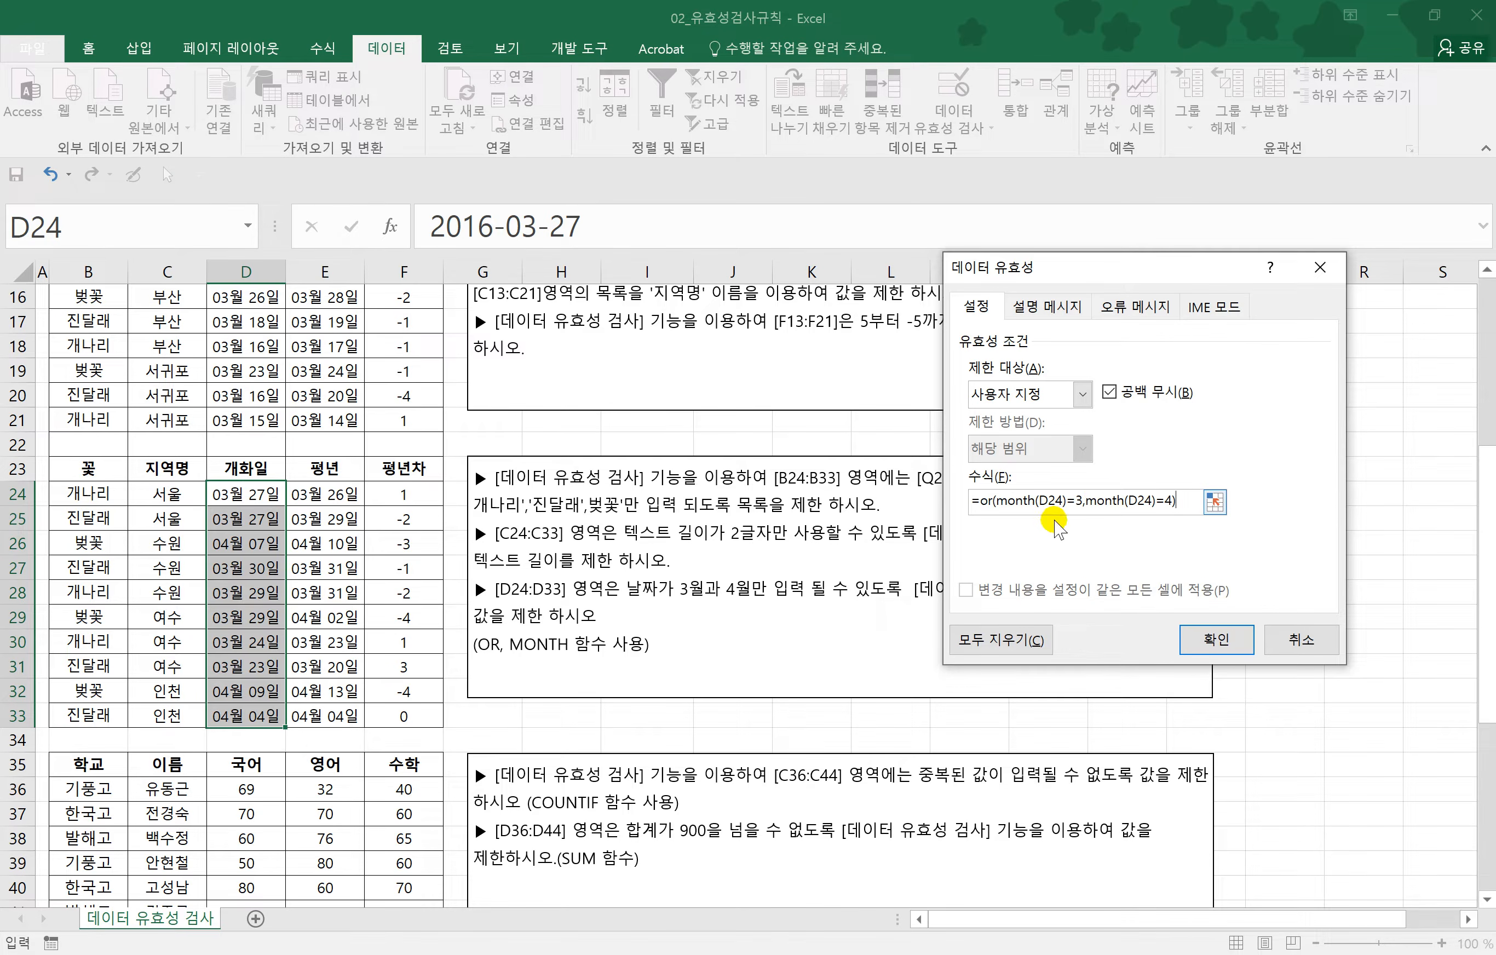
pyautogui.click(1212, 641)
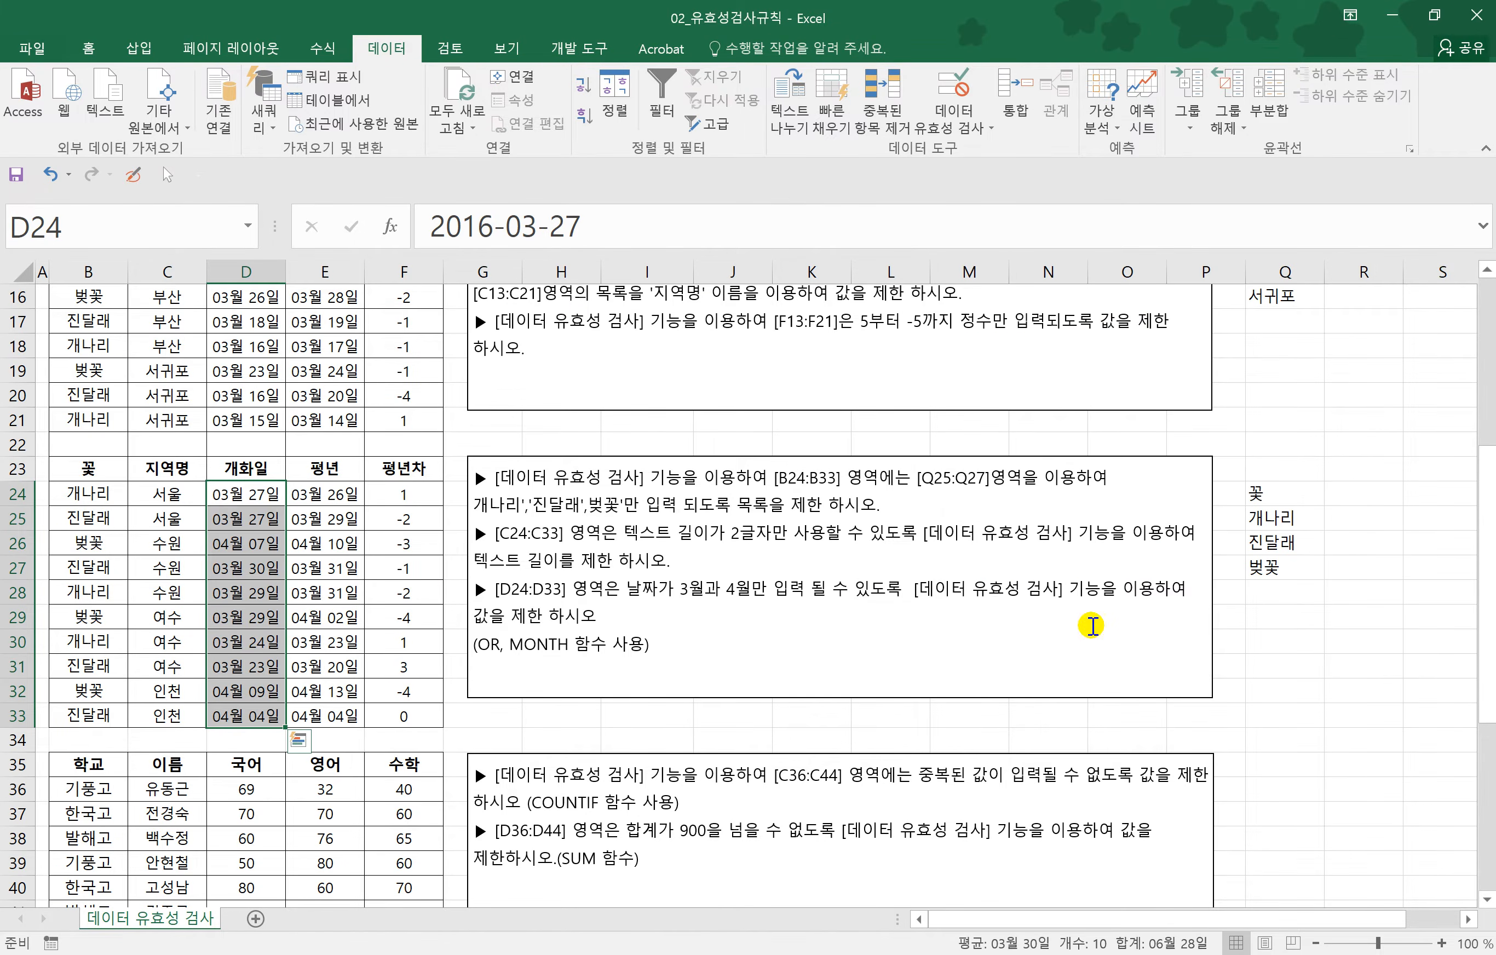
# - Test the month rule by entering 2016-2-7 in D24, and cancel the entry
pyautogui.click(238, 489)
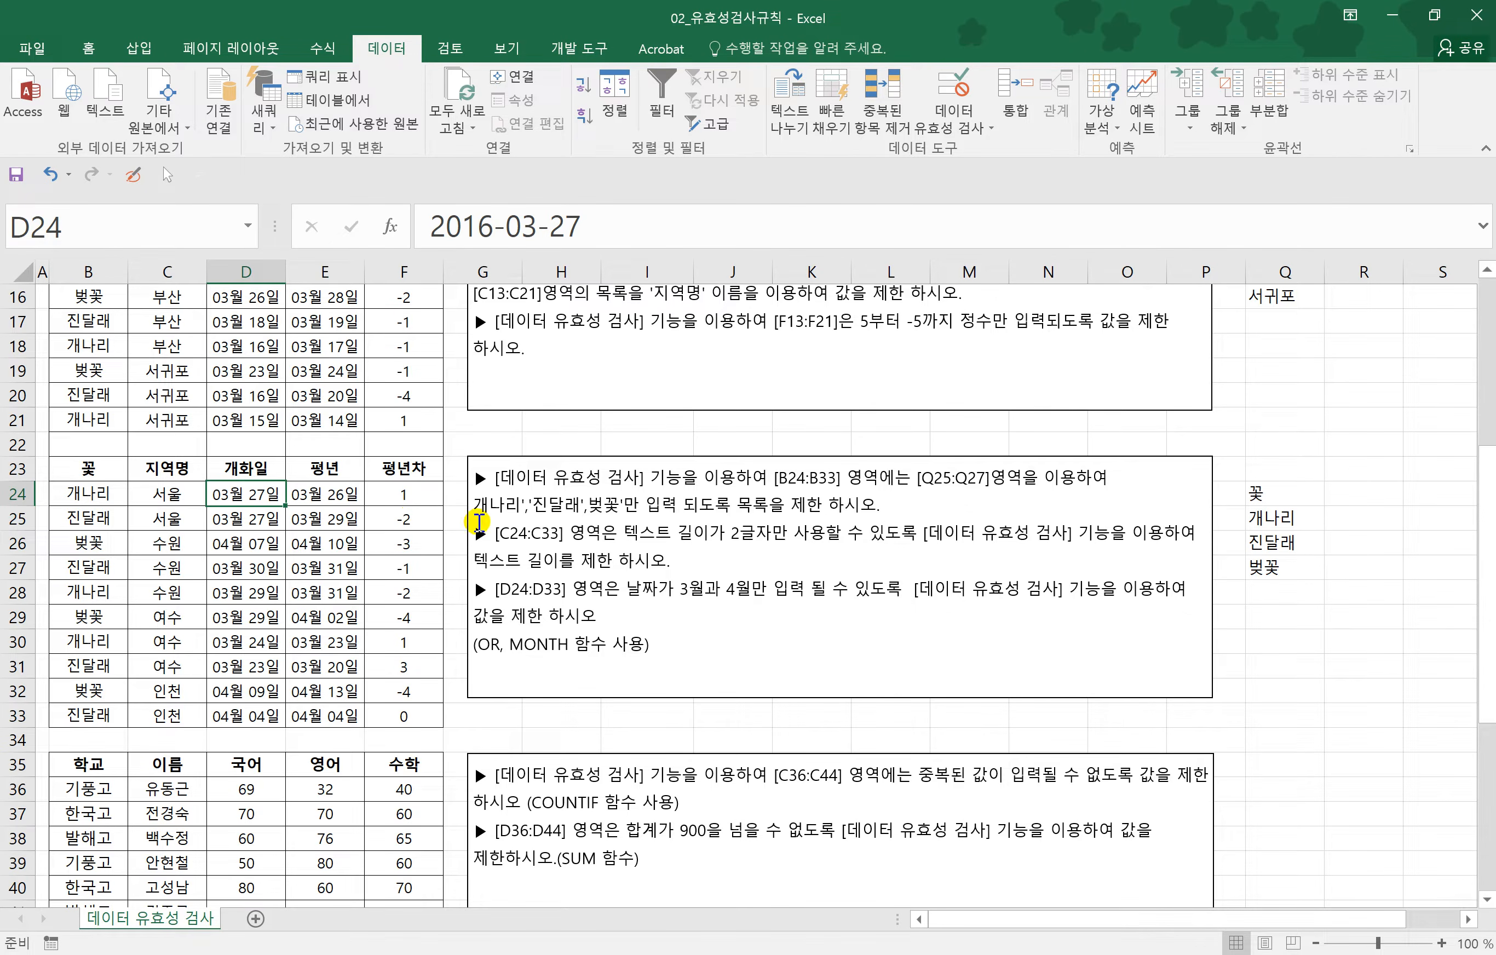
pyautogui.write('2016-2-7')
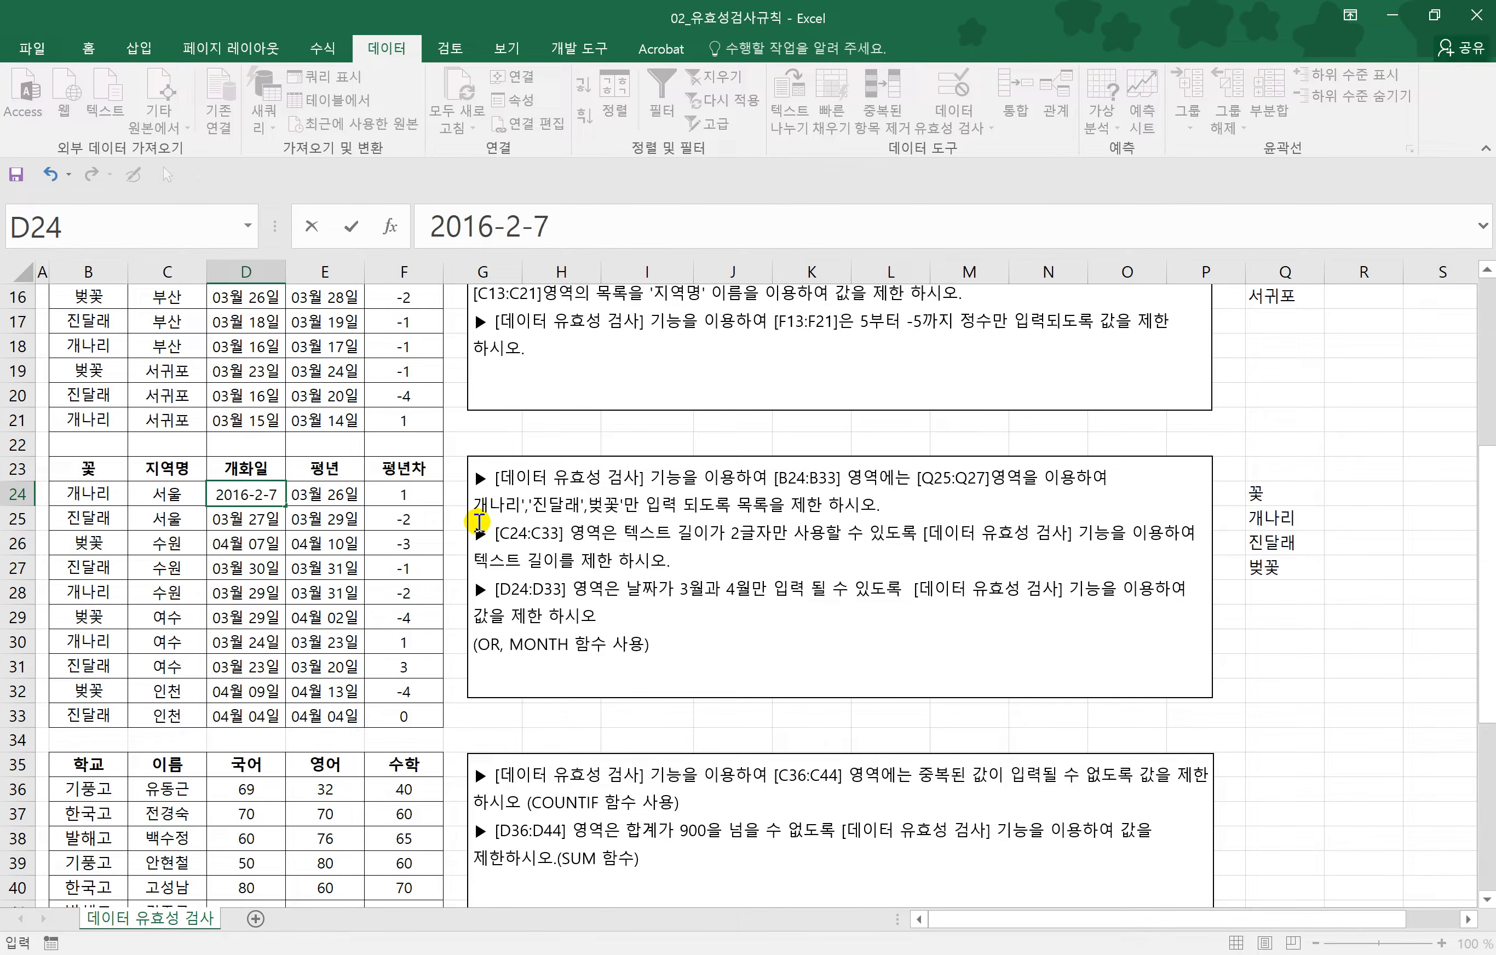
pyautogui.press('Return')
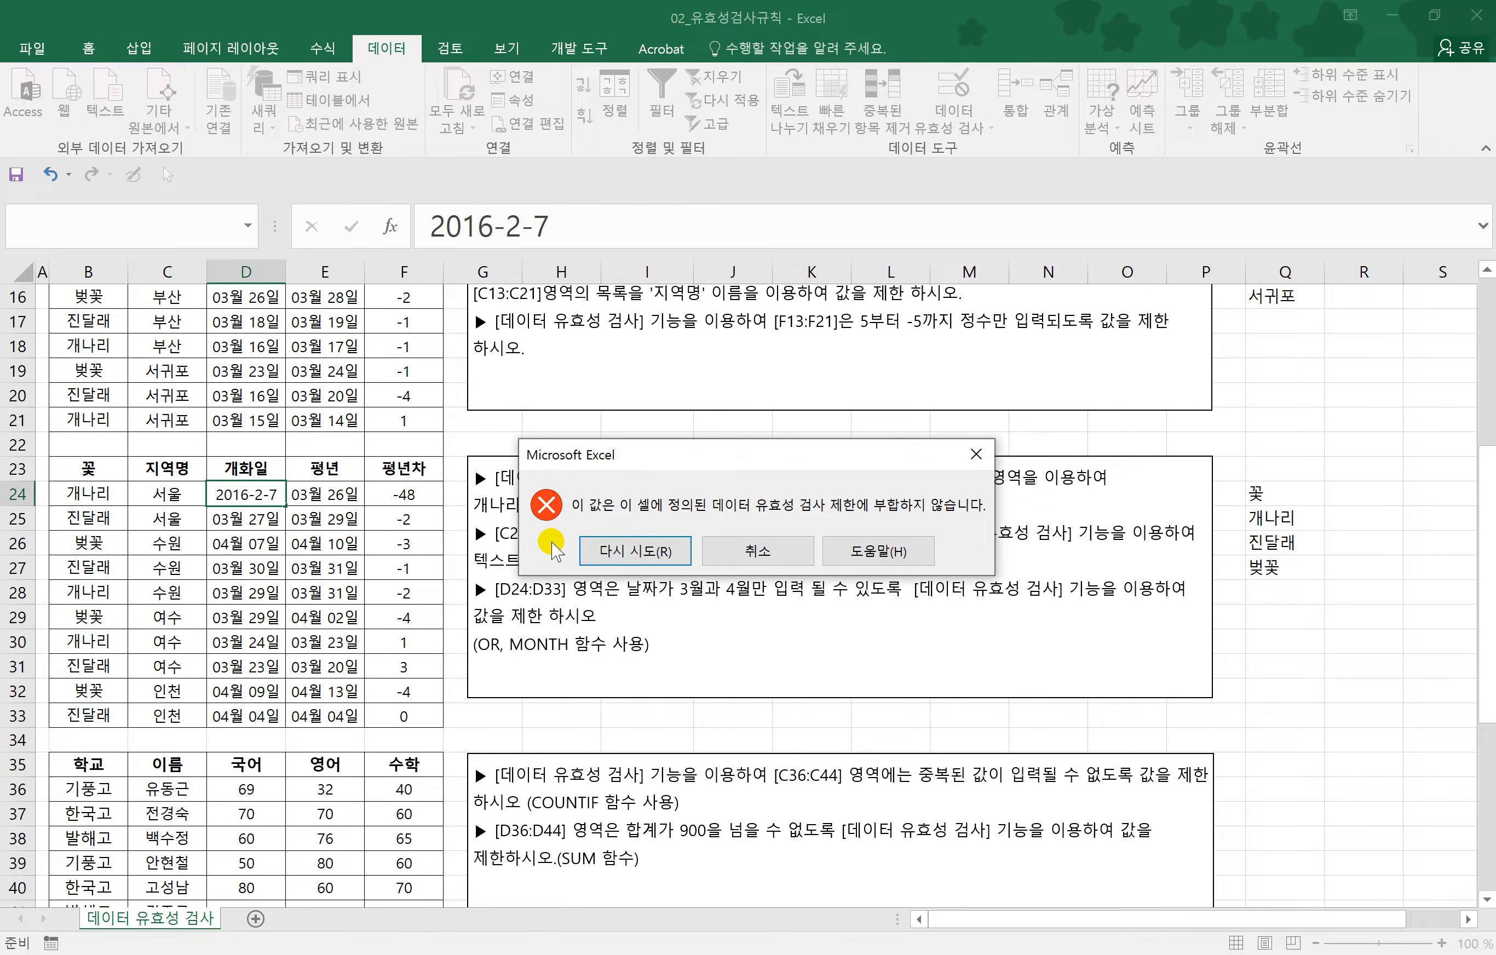
pyautogui.click(772, 563)
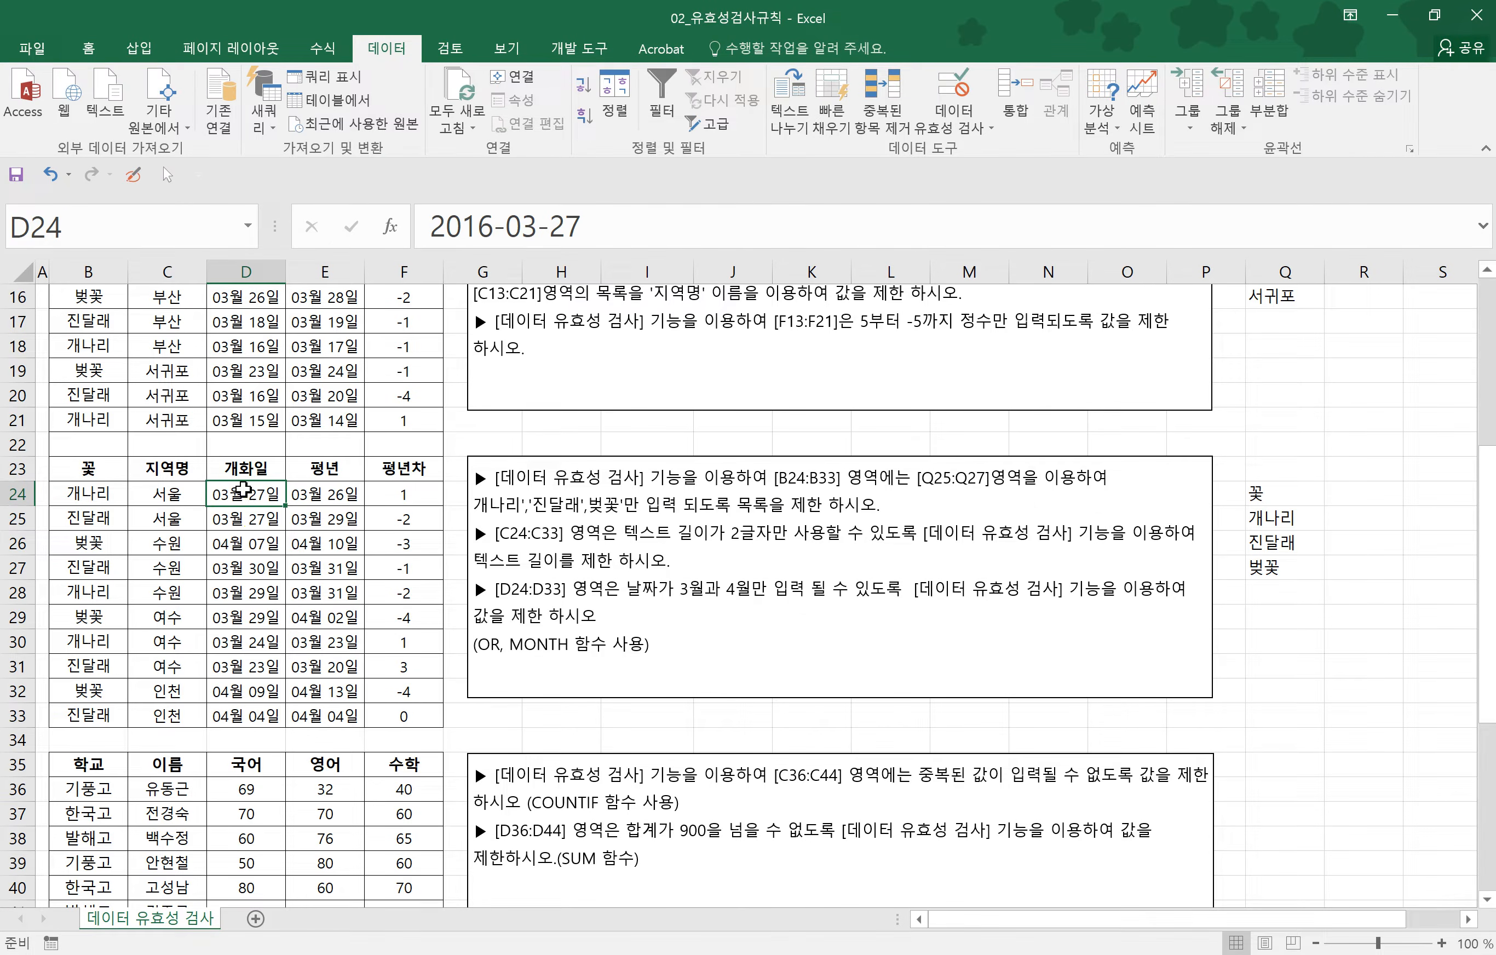
# - Test the month rule by entering 2016-03-07 in D24, and undo the entry
pyautogui.doubleClick(243, 489)
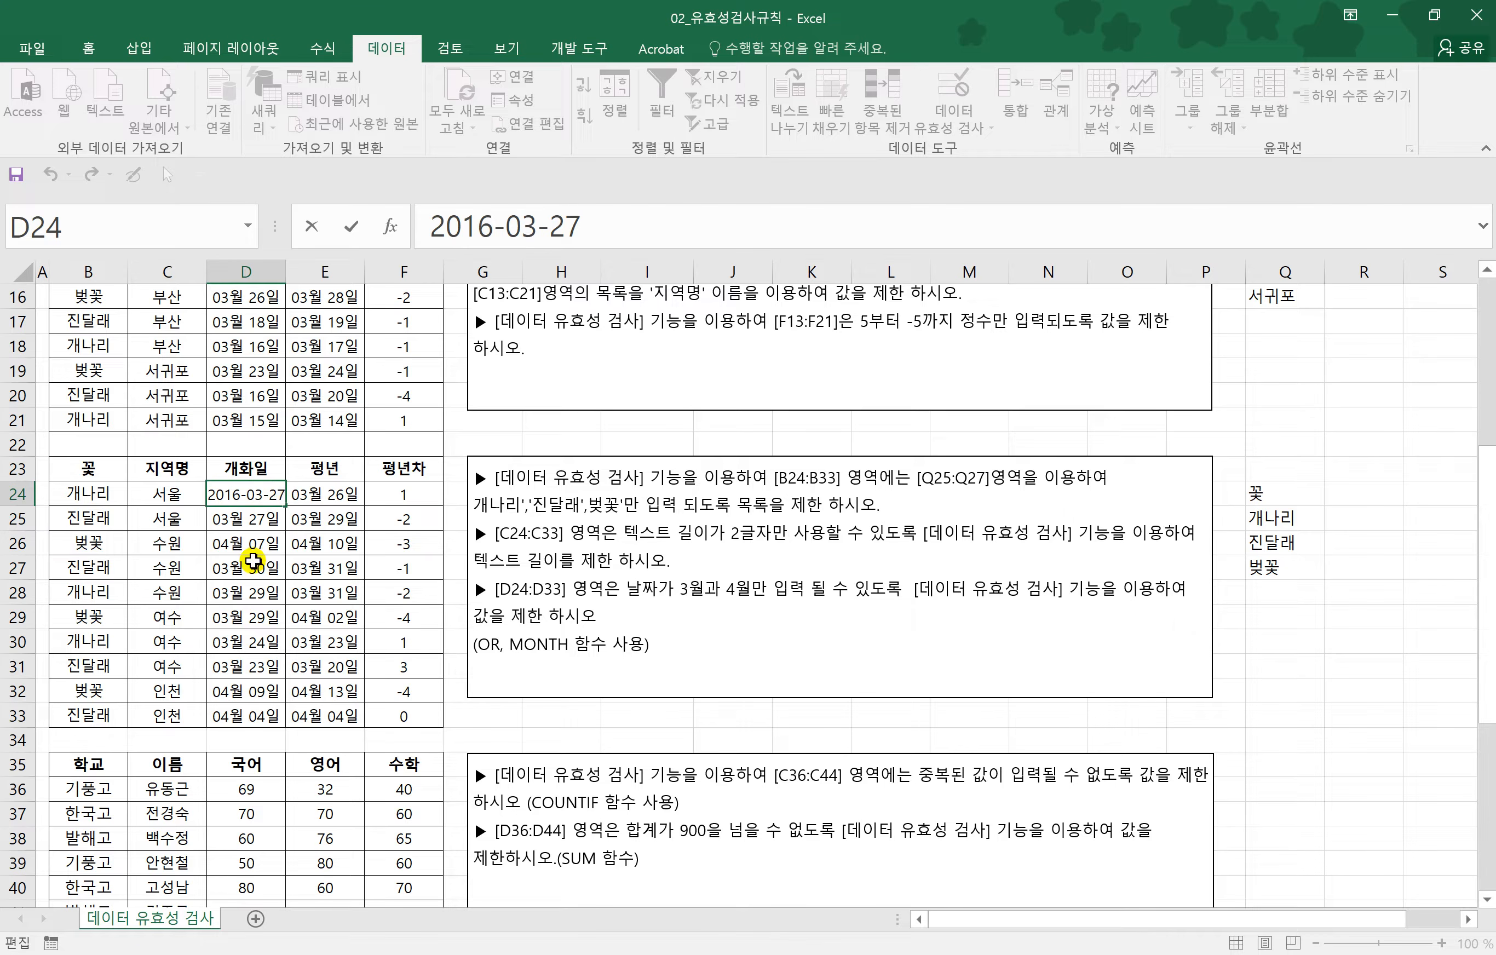
pyautogui.click(253, 561)
pyautogui.click(242, 495)
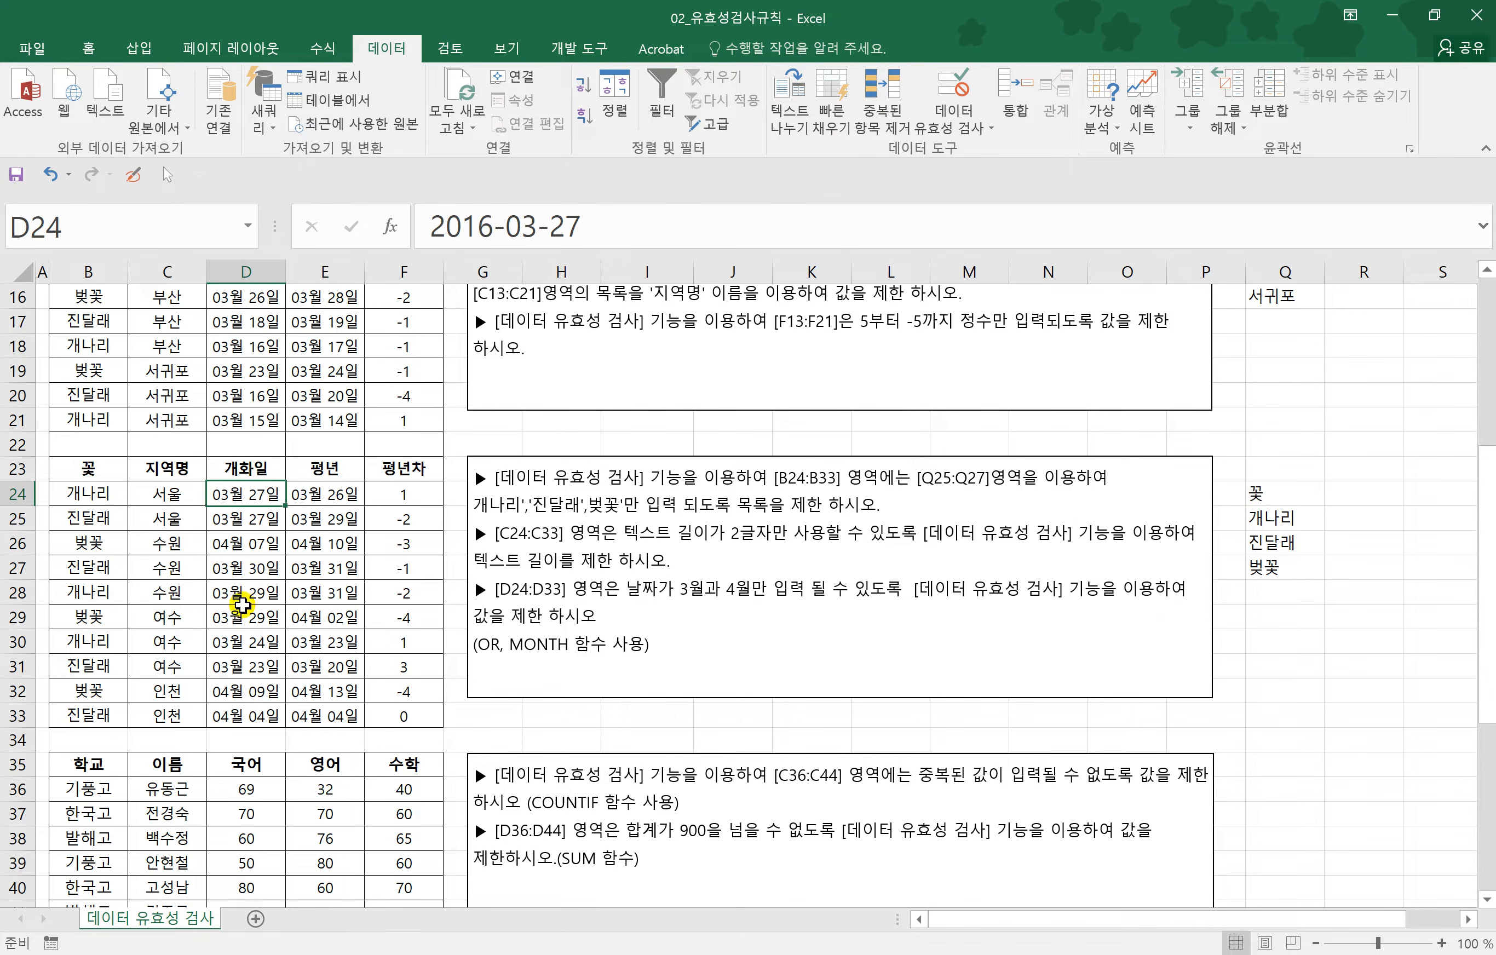
pyautogui.moveTo(607, 225); pyautogui.dragTo(417, 230)
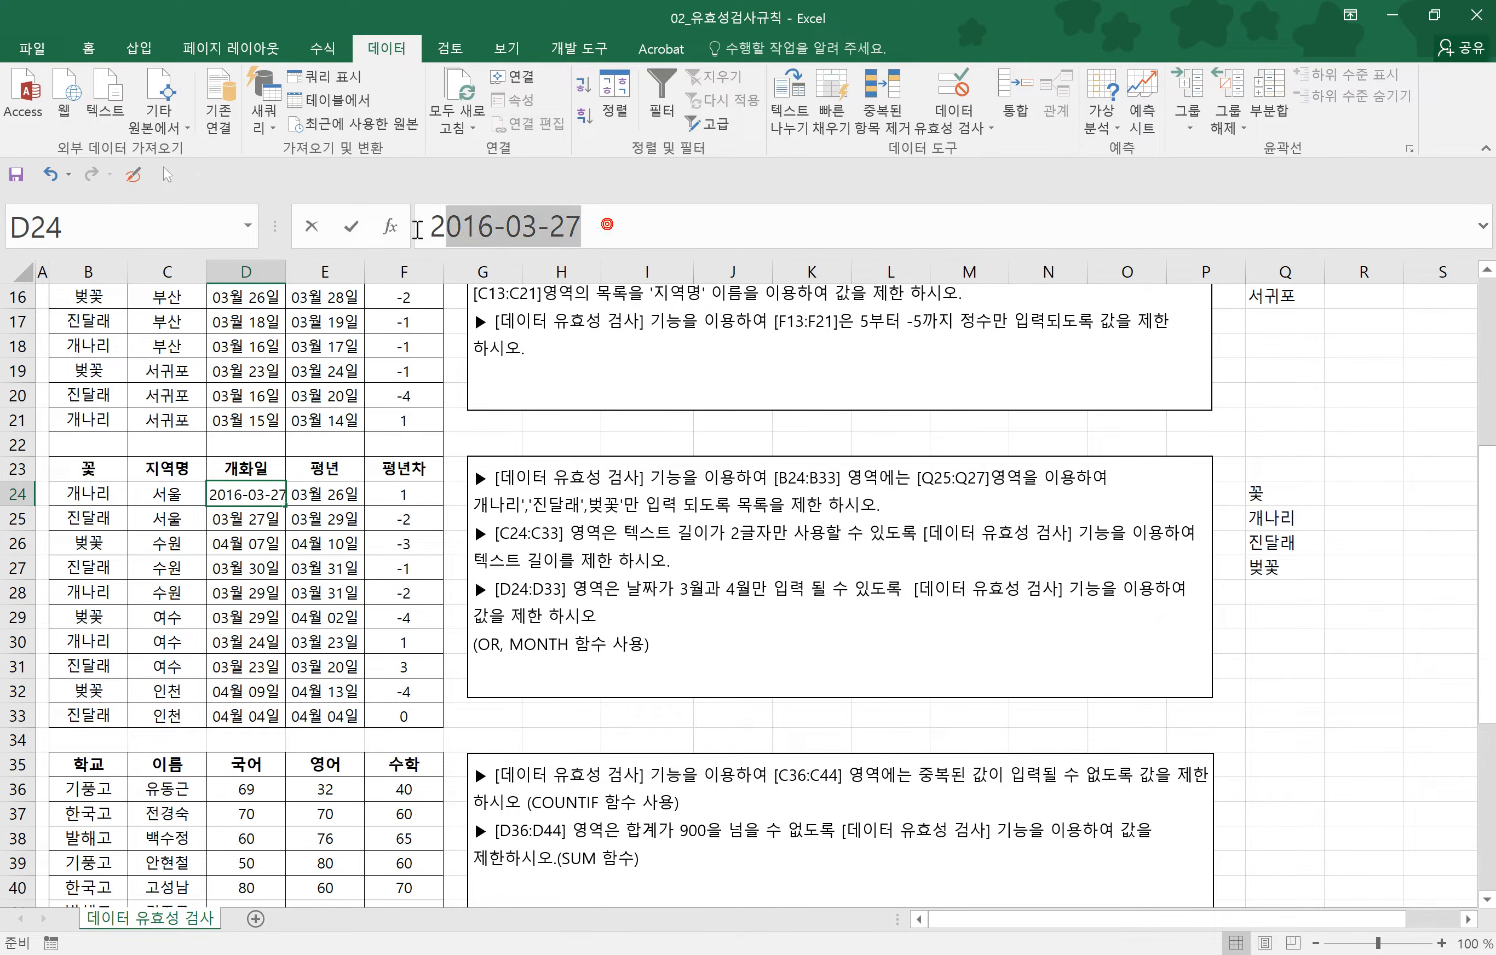
pyautogui.write('201')
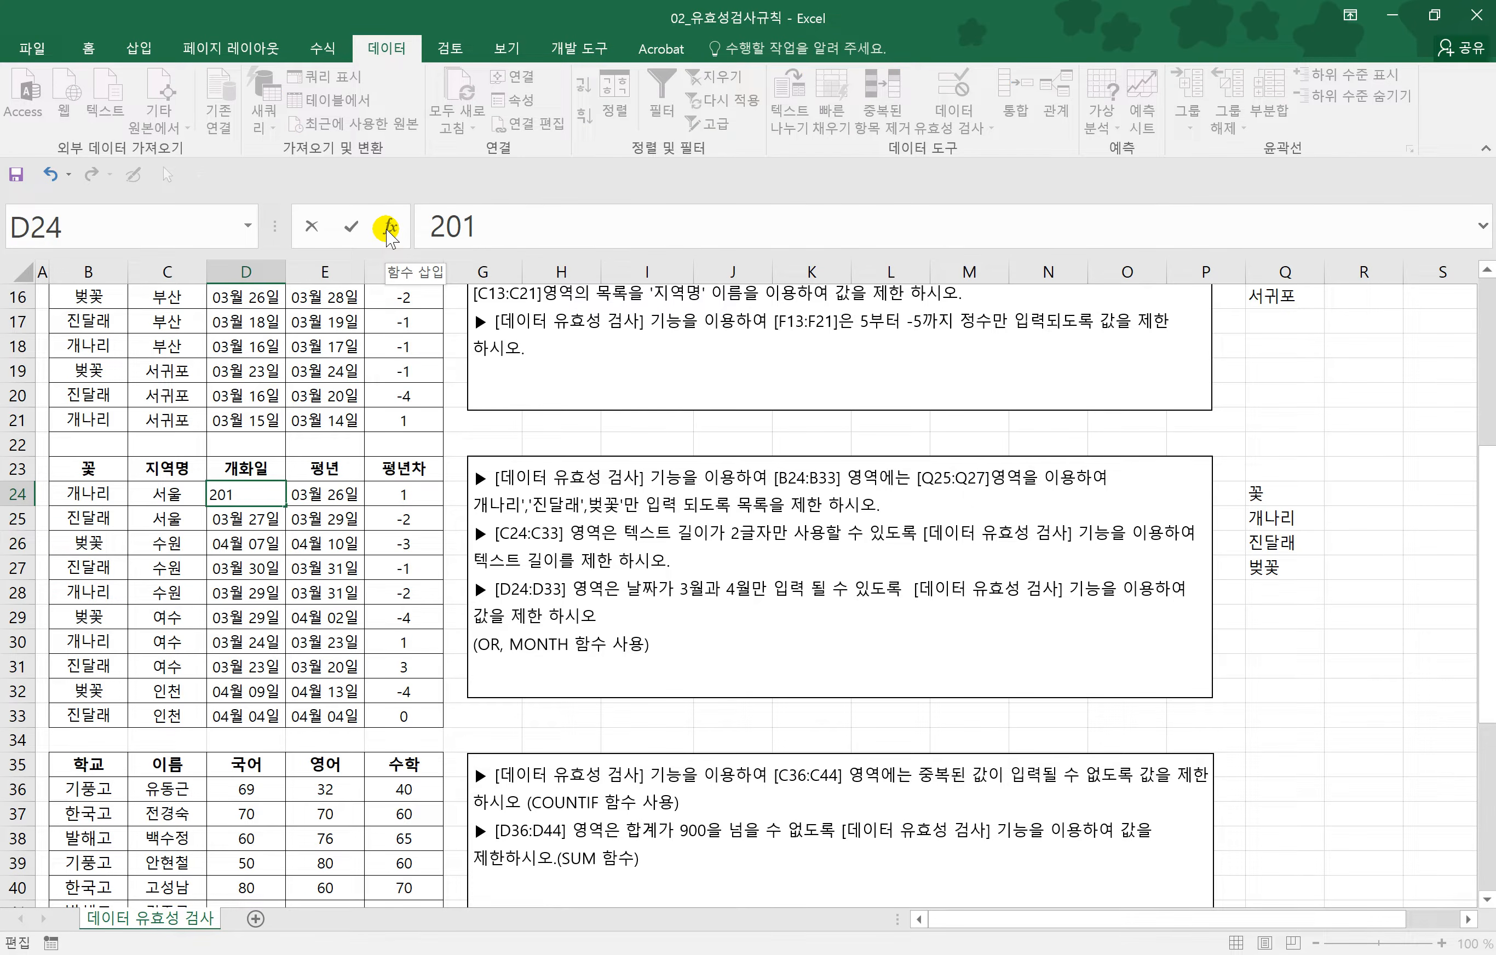
pyautogui.write('6-03-2')
pyautogui.write('7')
pyautogui.press('Return')
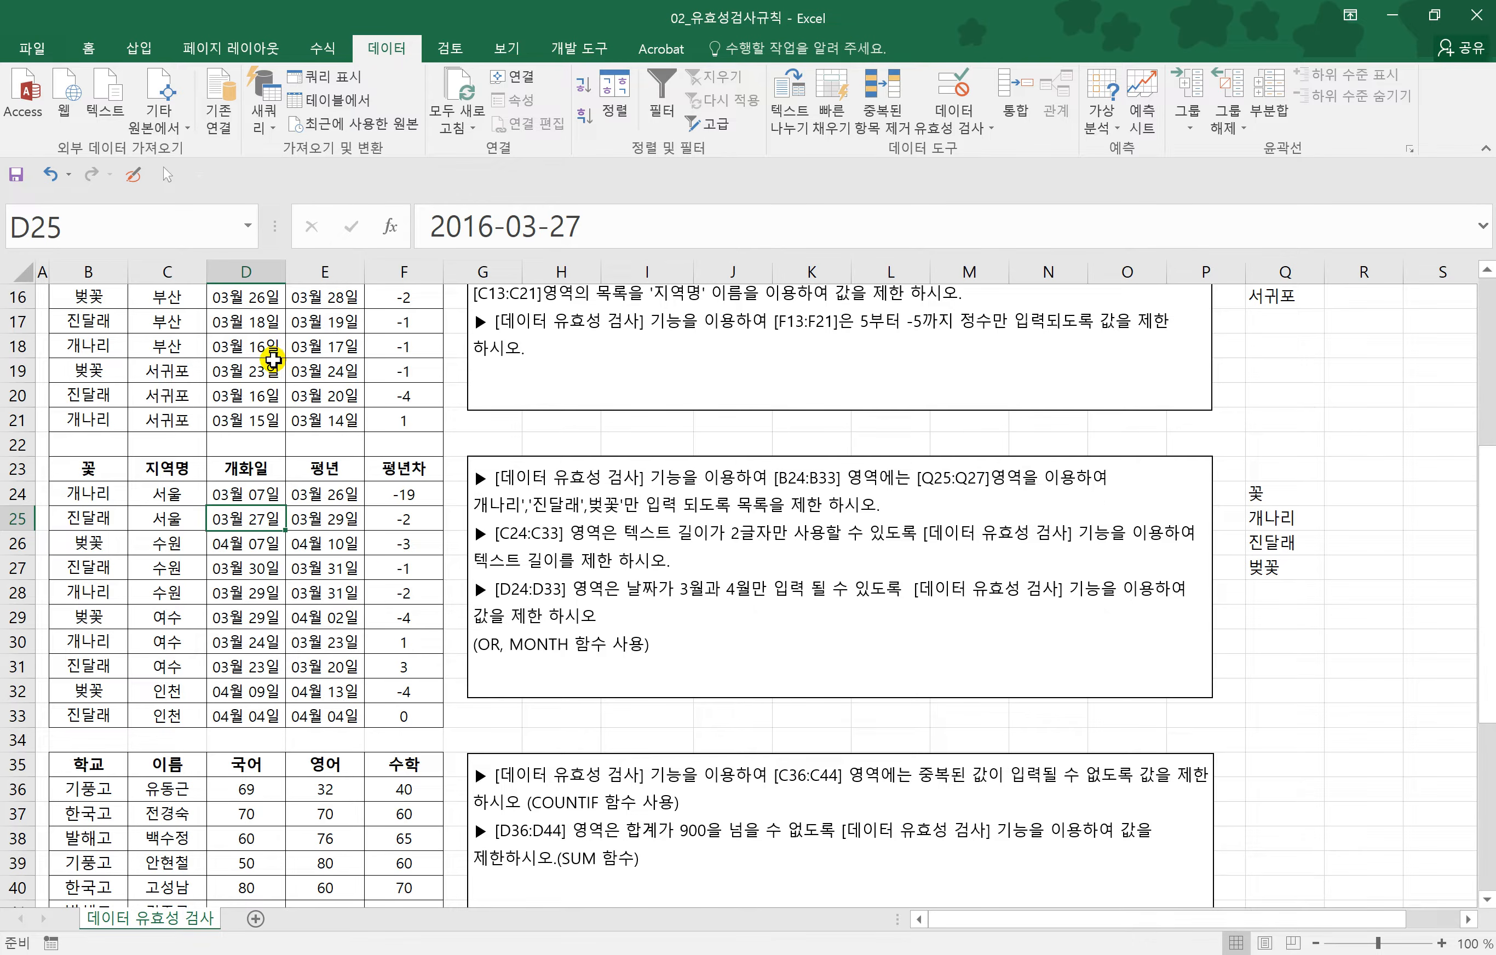
pyautogui.hotkey('ctrl', 'z')
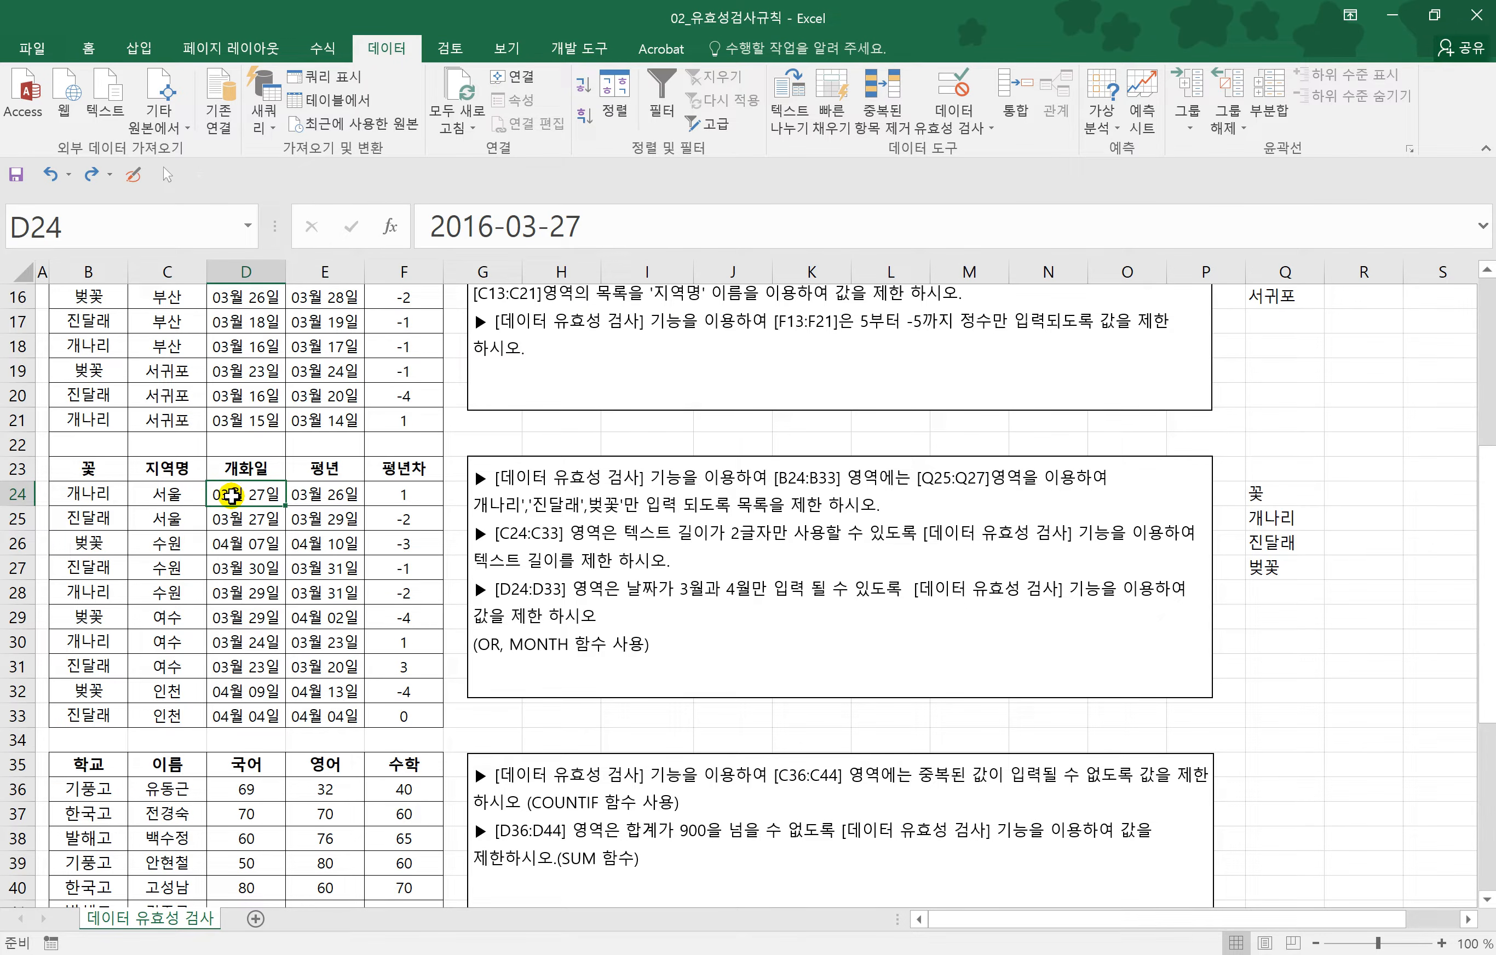
# - Test the month rule in D24 with 2016-2-7 and 2016-5-1, cancelling both entries
pyautogui.write('20')
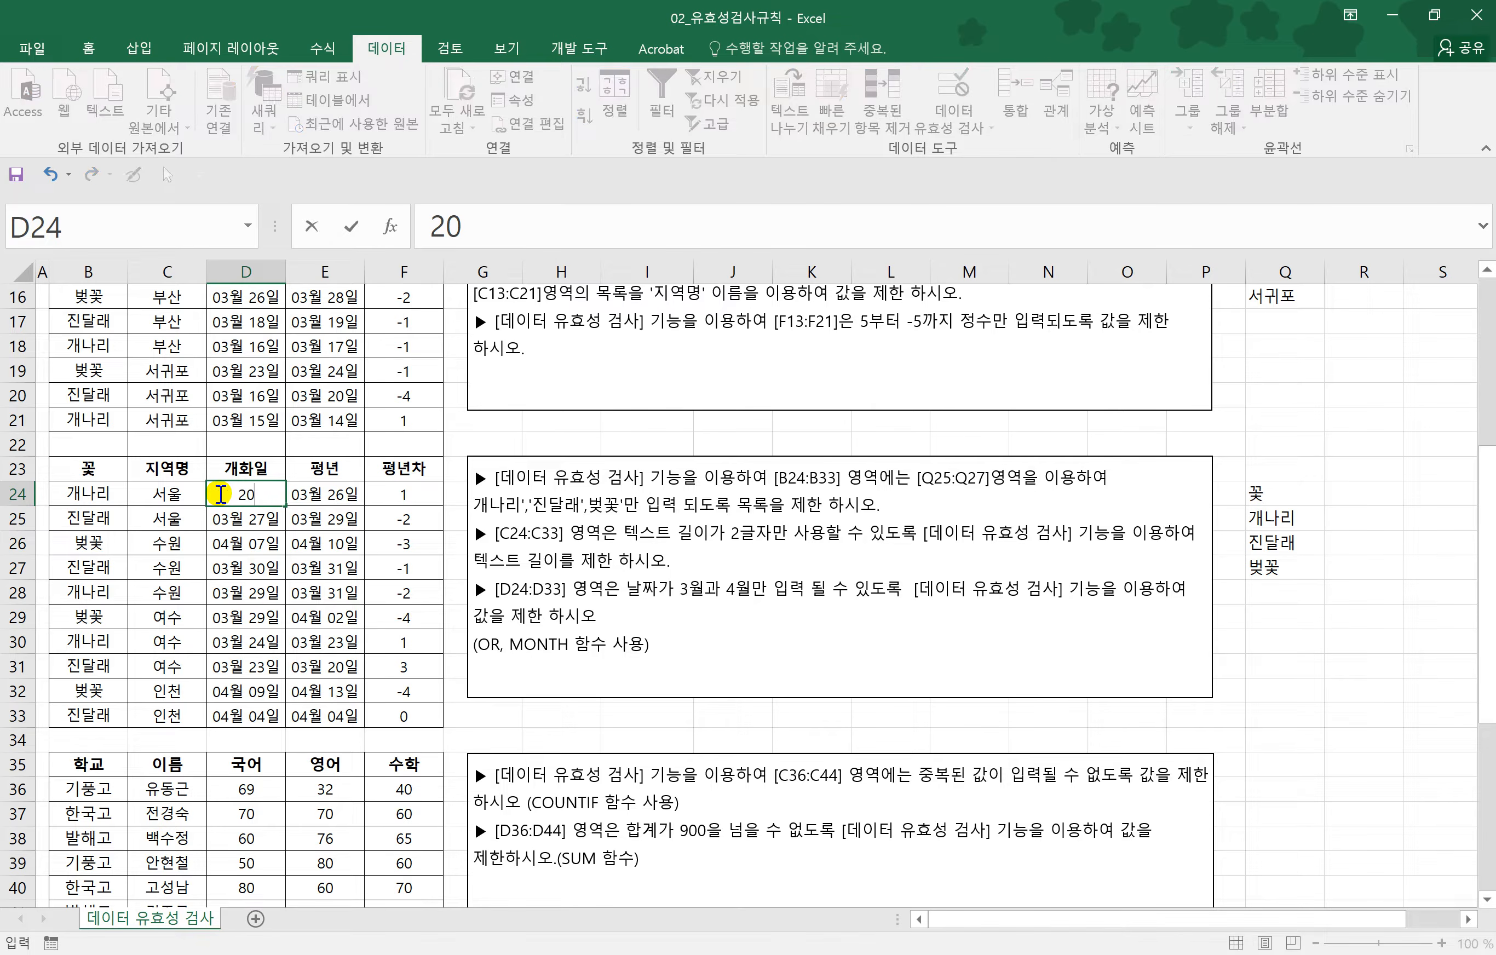
pyautogui.write('16-2-7')
pyautogui.press('Return')
pyautogui.click(757, 550)
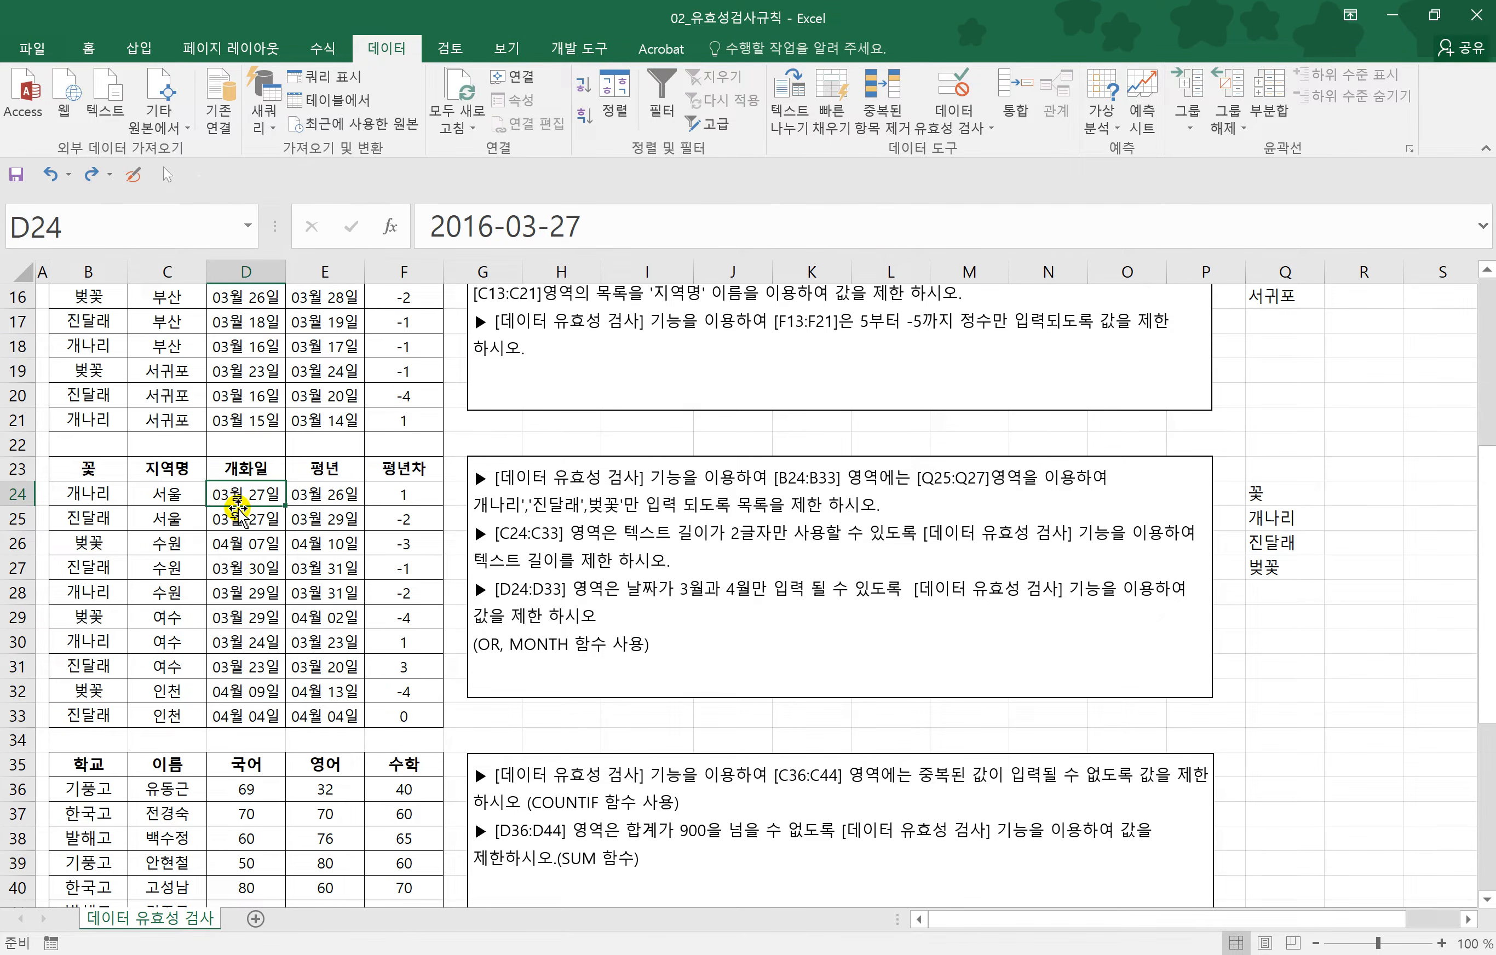
pyautogui.write('2016')
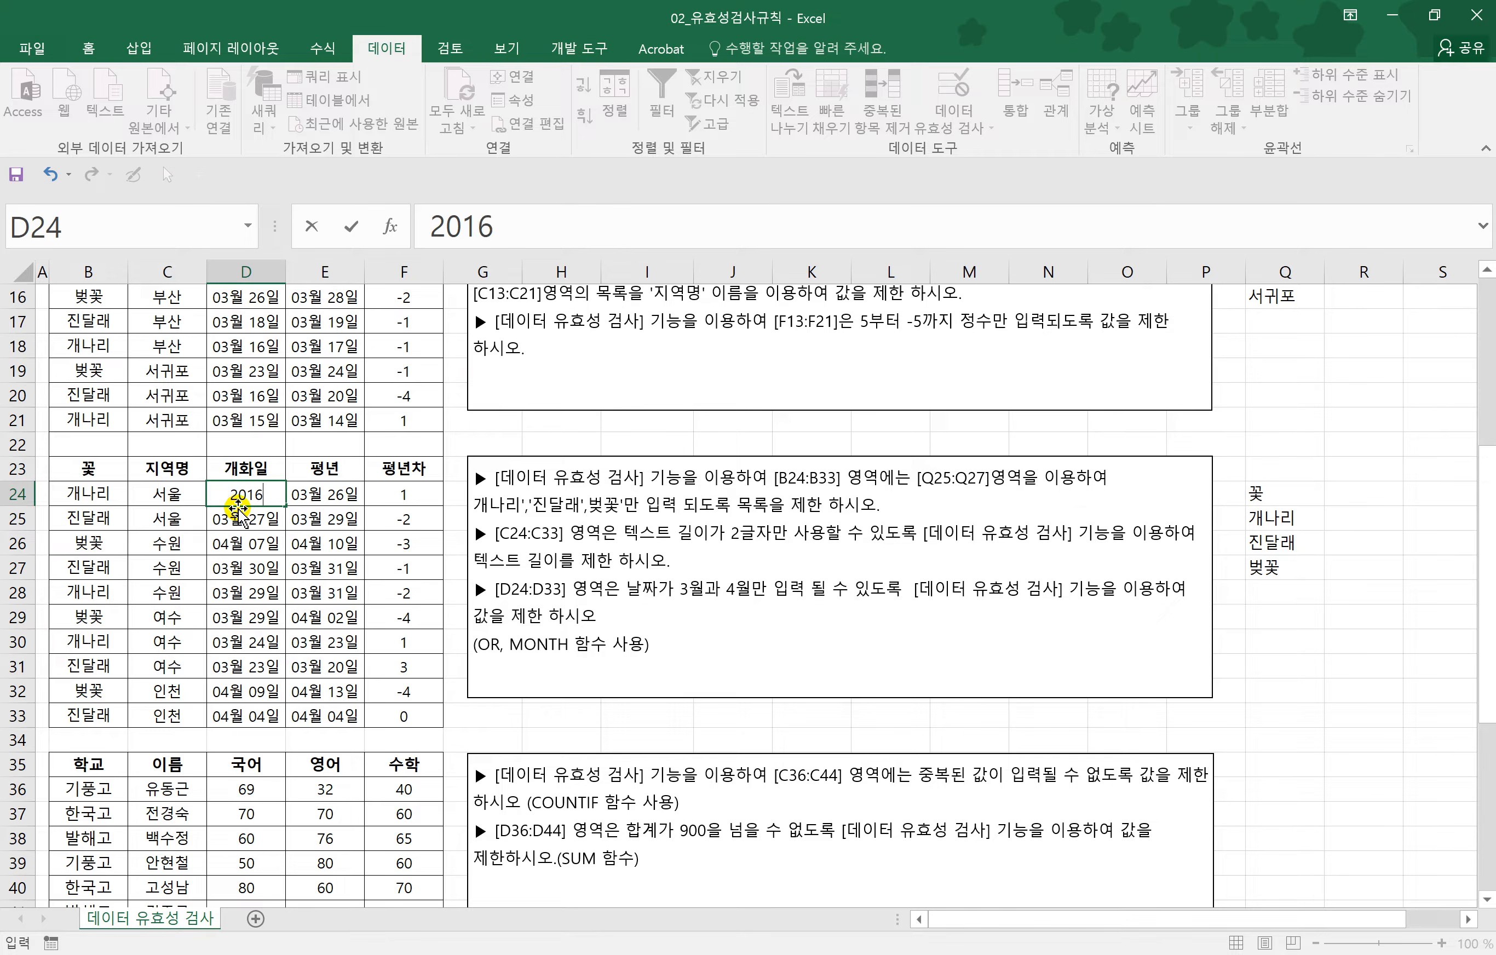
pyautogui.write('-5-1')
pyautogui.press('Return')
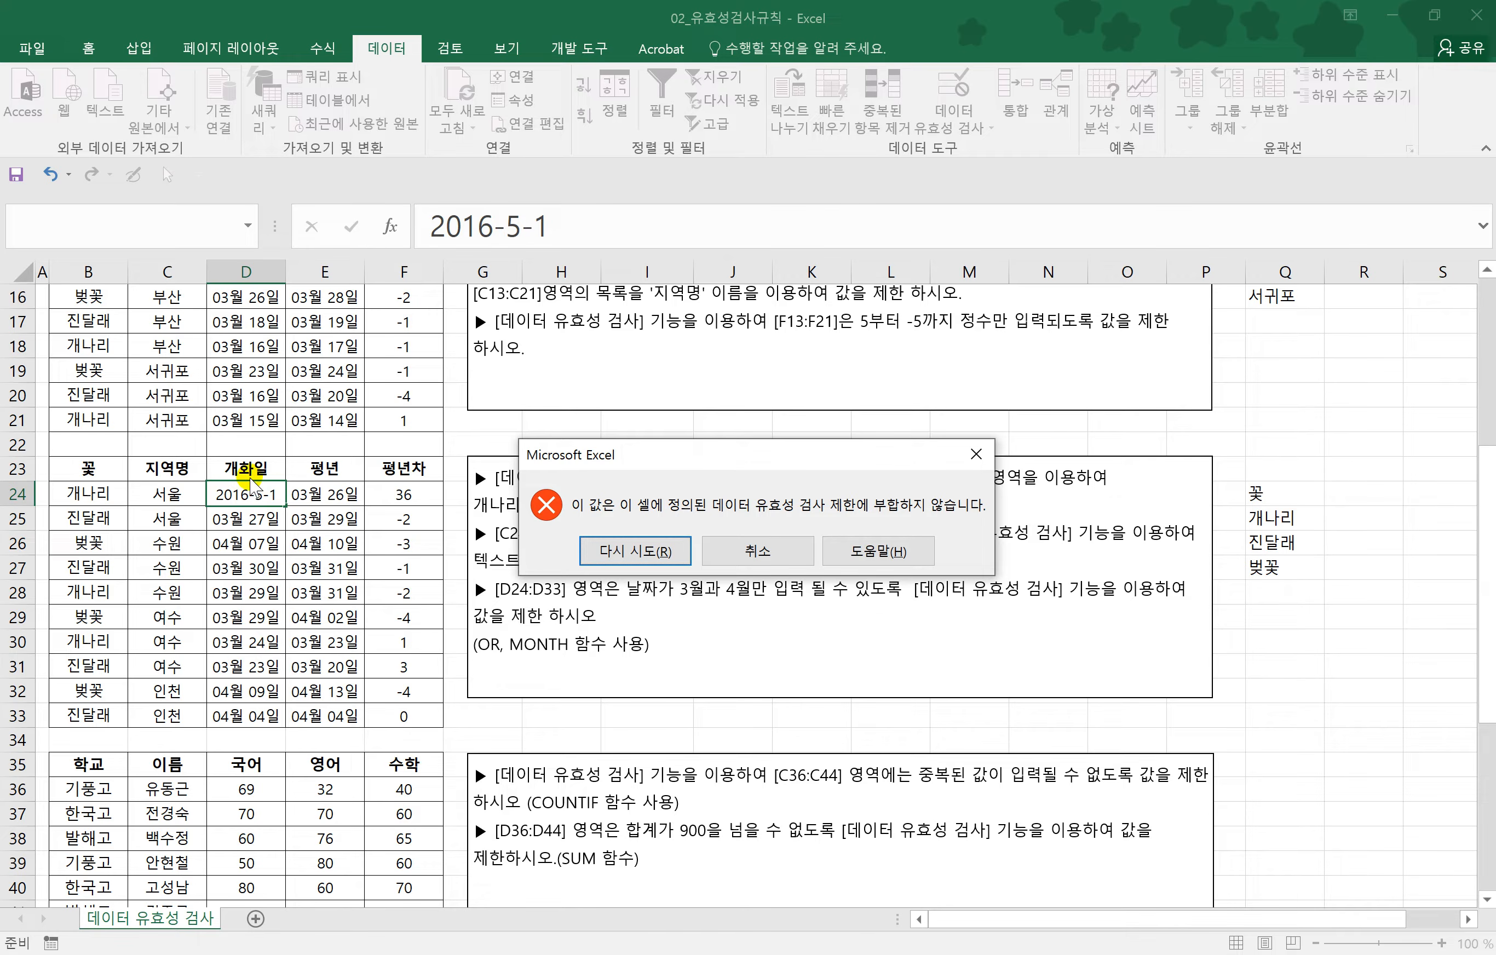
pyautogui.click(758, 551)
# - Handwrite =countif(범위,조건) in red ink near the C36:C44 duplicate-value instructions and underline it
pyautogui.click(680, 660)
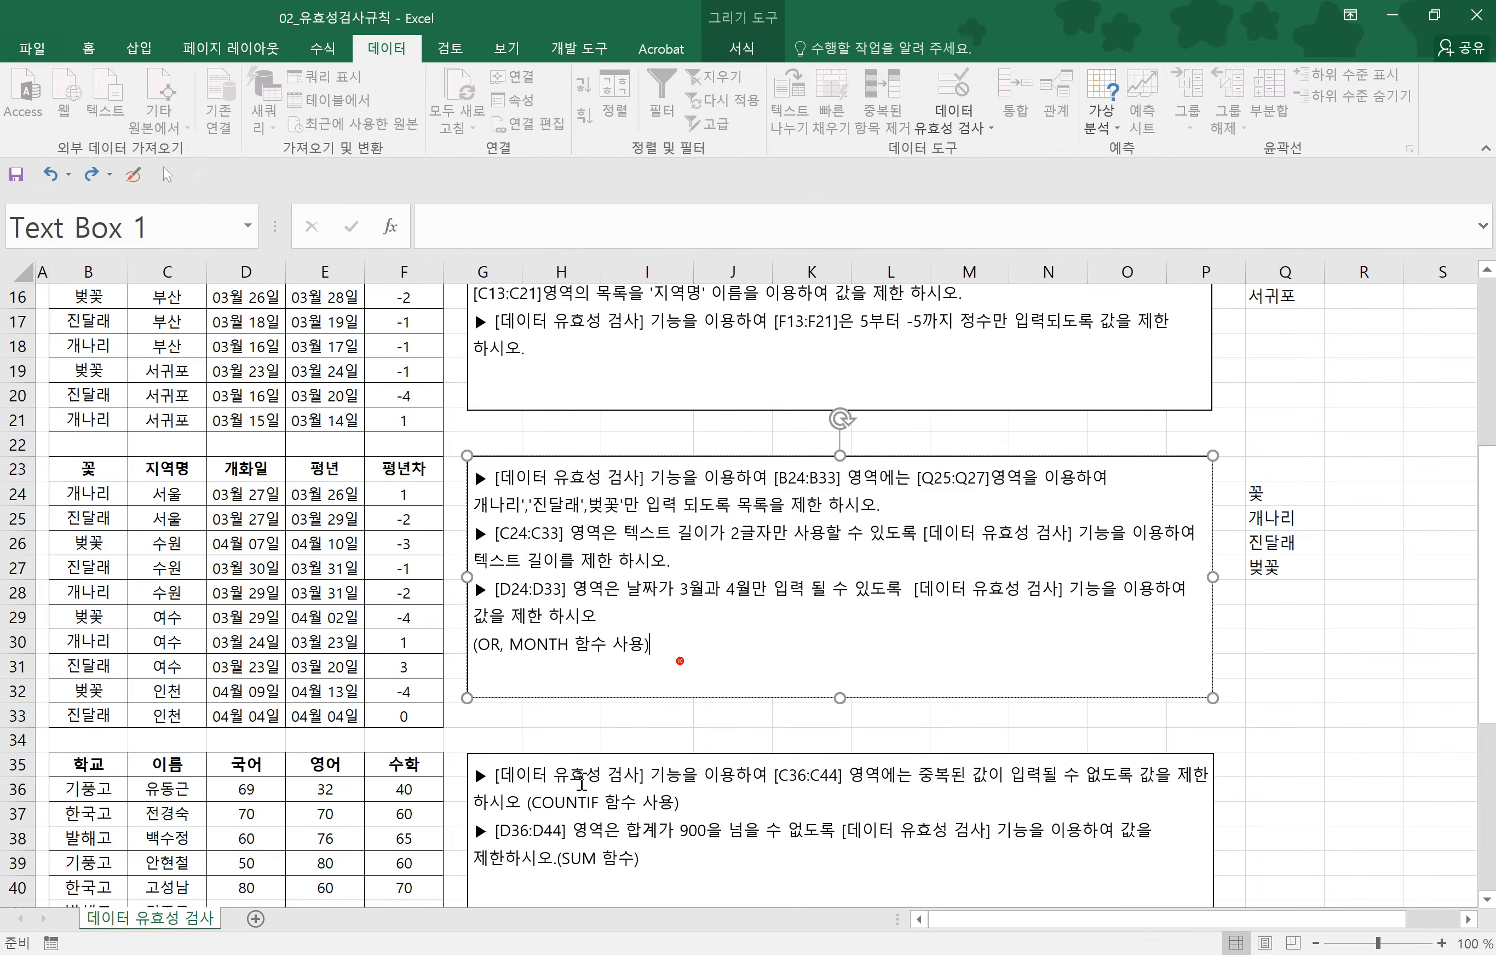
pyautogui.scroll(-2, 688, 750)
pyautogui.scroll(-1, 688, 750)
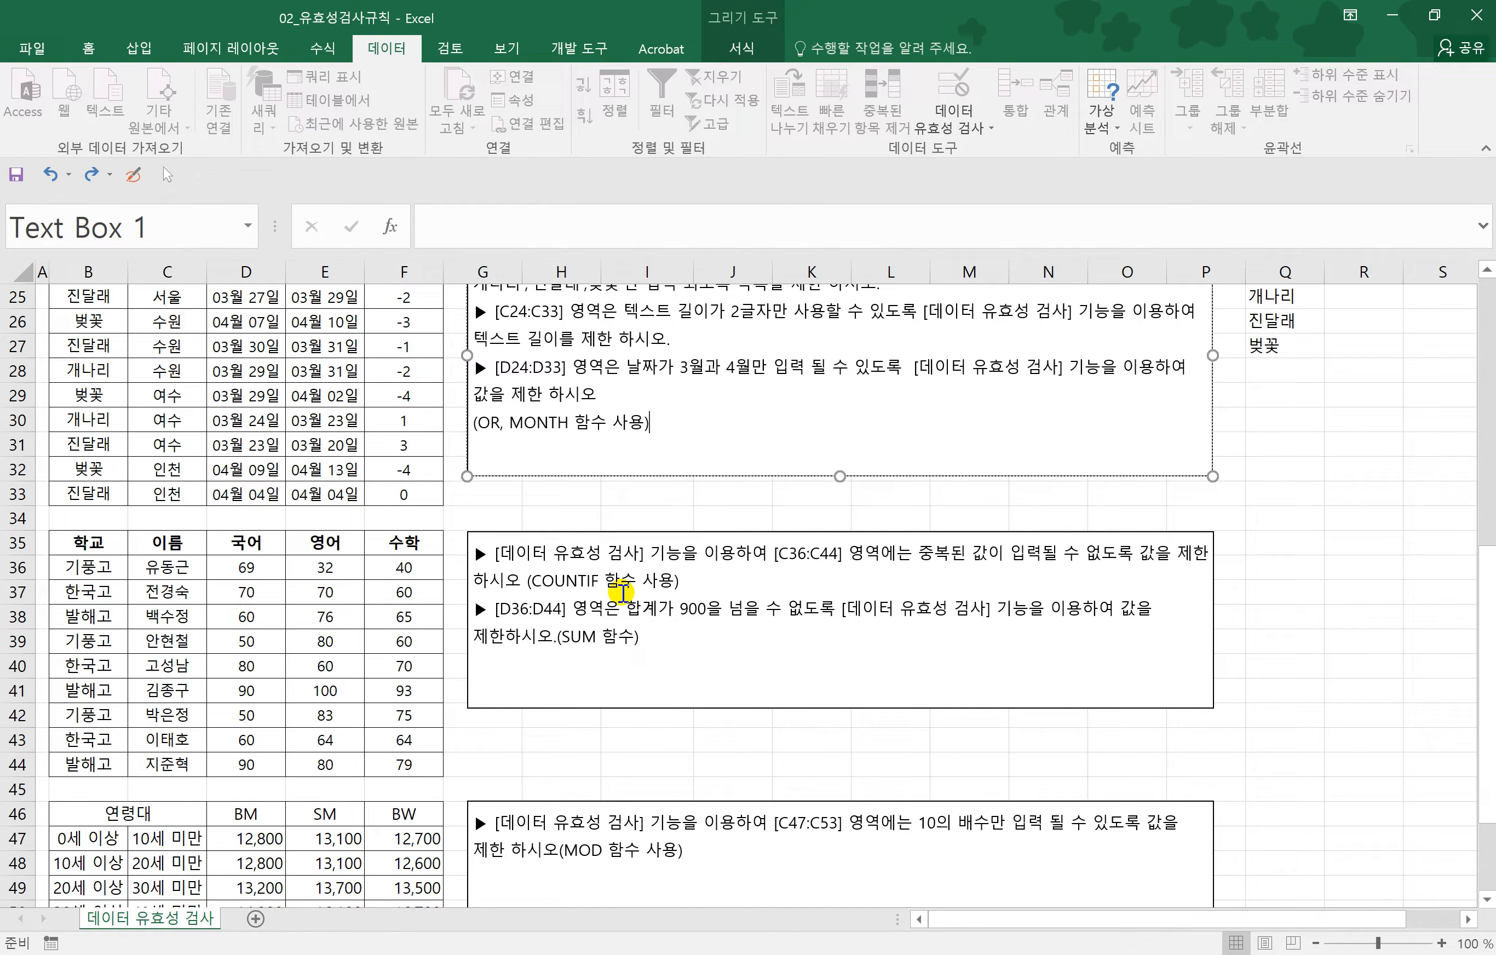
pyautogui.click(804, 47)
pyautogui.click(256, 111)
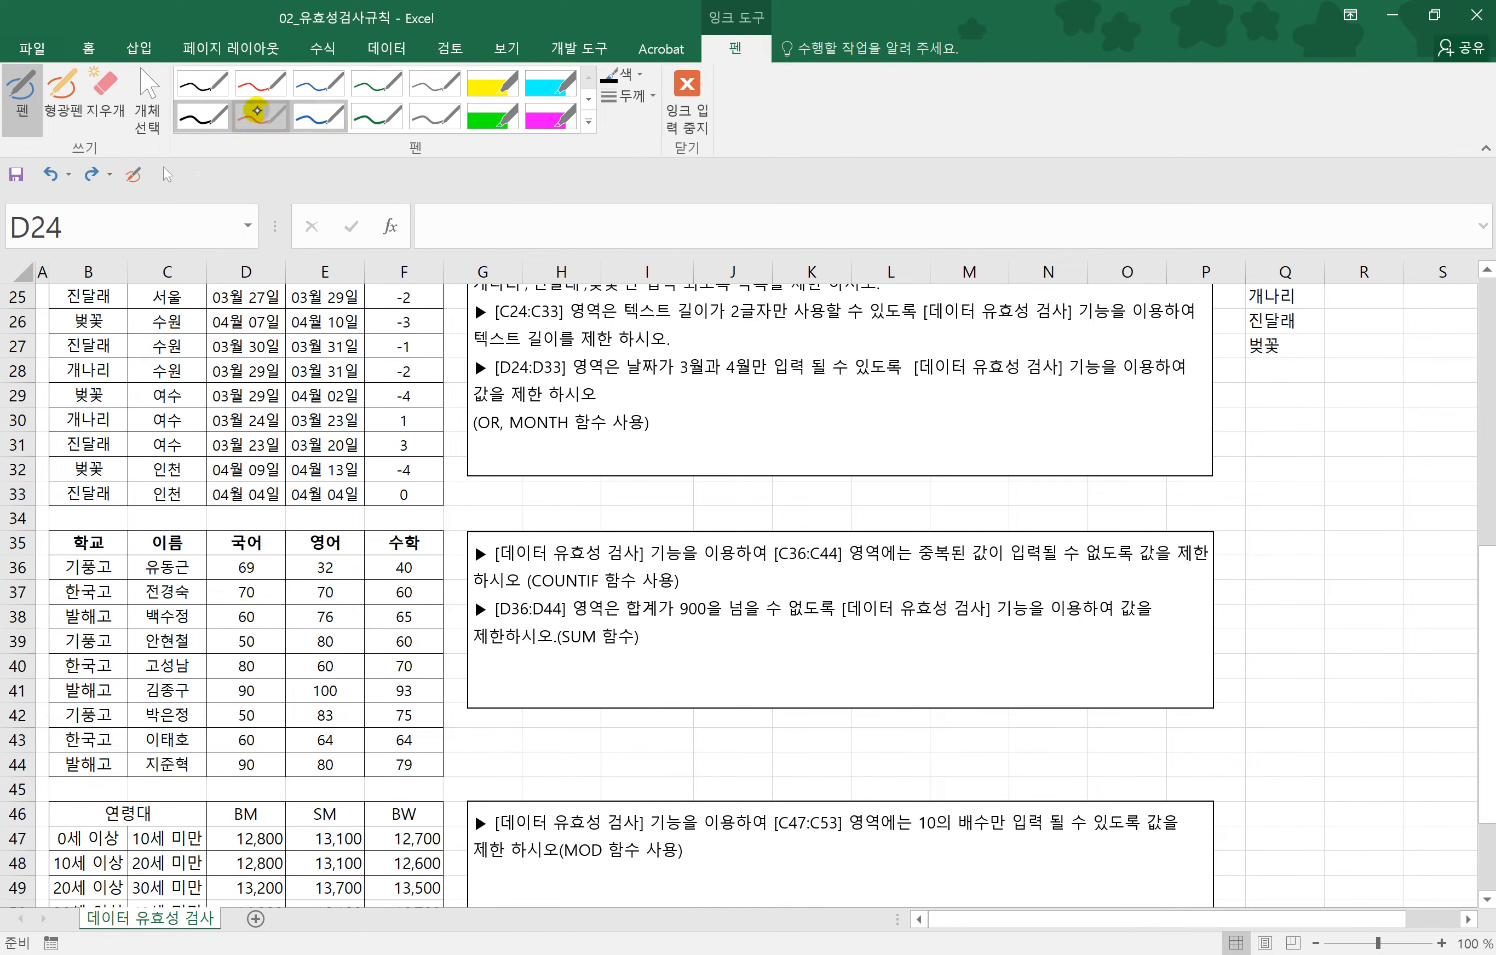
pyautogui.moveTo(766, 663)
pyautogui.mouseDown()
pyautogui.moveTo(789, 657)
pyautogui.moveTo(835, 688)
pyautogui.mouseUp()
pyautogui.moveTo(850, 664); pyautogui.dragTo(943, 683)
pyautogui.moveTo(908, 660)
pyautogui.mouseDown()
pyautogui.moveTo(957, 649)
pyautogui.moveTo(957, 686)
pyautogui.mouseUp()
pyautogui.moveTo(1028, 622)
pyautogui.mouseDown()
pyautogui.moveTo(1003, 707)
pyautogui.moveTo(1033, 648)
pyautogui.mouseUp()
pyautogui.moveTo(1066, 650); pyautogui.dragTo(1062, 684)
pyautogui.moveTo(1080, 656); pyautogui.dragTo(1119, 683)
pyautogui.moveTo(1131, 634); pyautogui.dragTo(1157, 673)
pyautogui.moveTo(1163, 632); pyautogui.dragTo(1167, 679)
pyautogui.moveTo(1181, 668)
pyautogui.mouseDown()
pyautogui.moveTo(1175, 683)
pyautogui.moveTo(1188, 673)
pyautogui.mouseUp()
pyautogui.moveTo(1210, 645); pyautogui.dragTo(1235, 666)
pyautogui.moveTo(1217, 634)
pyautogui.mouseDown()
pyautogui.moveTo(1252, 630)
pyautogui.moveTo(1232, 683)
pyautogui.mouseUp()
pyautogui.moveTo(1252, 653)
pyautogui.mouseDown()
pyautogui.moveTo(1272, 647)
pyautogui.moveTo(1269, 672)
pyautogui.mouseUp()
pyautogui.moveTo(1275, 623); pyautogui.dragTo(1276, 684)
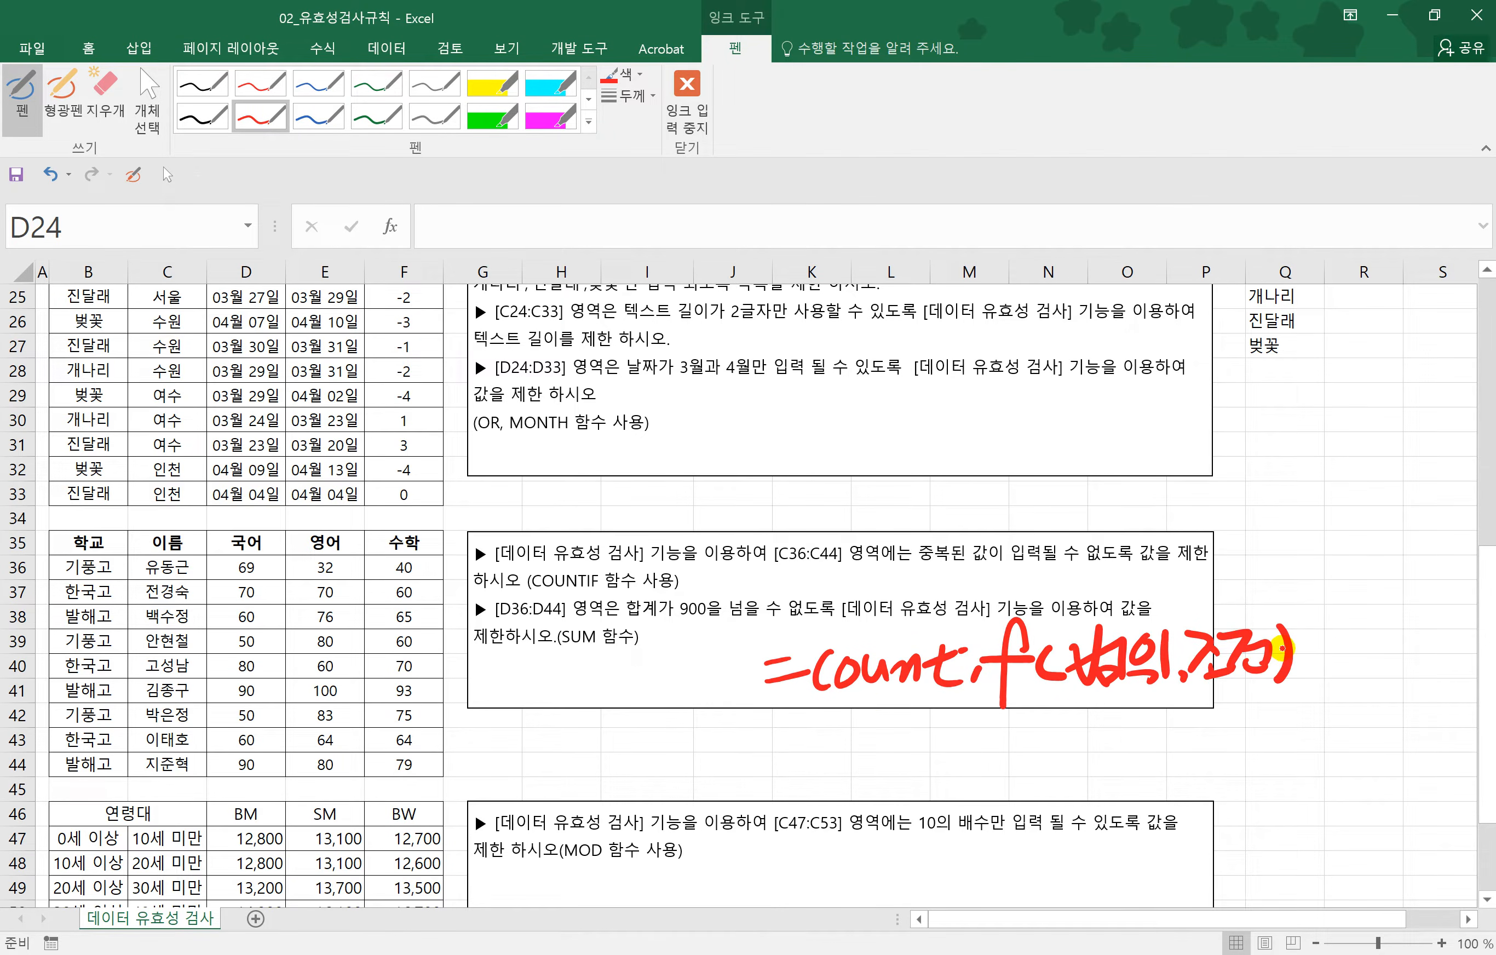
pyautogui.moveTo(825, 708); pyautogui.dragTo(1275, 695)
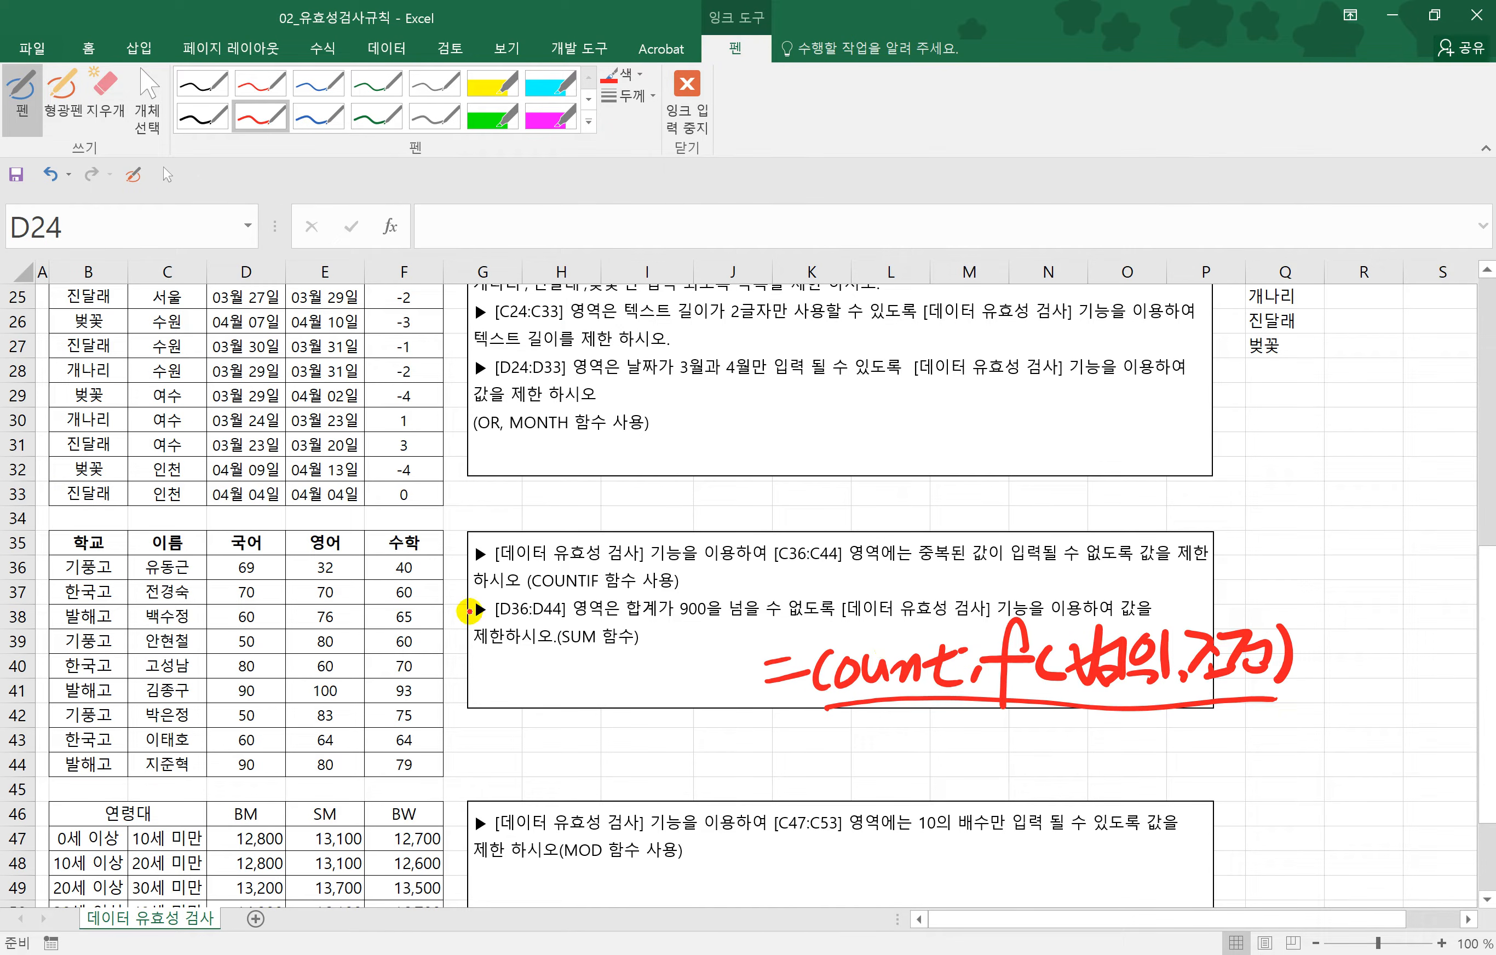
pyautogui.press('Escape')
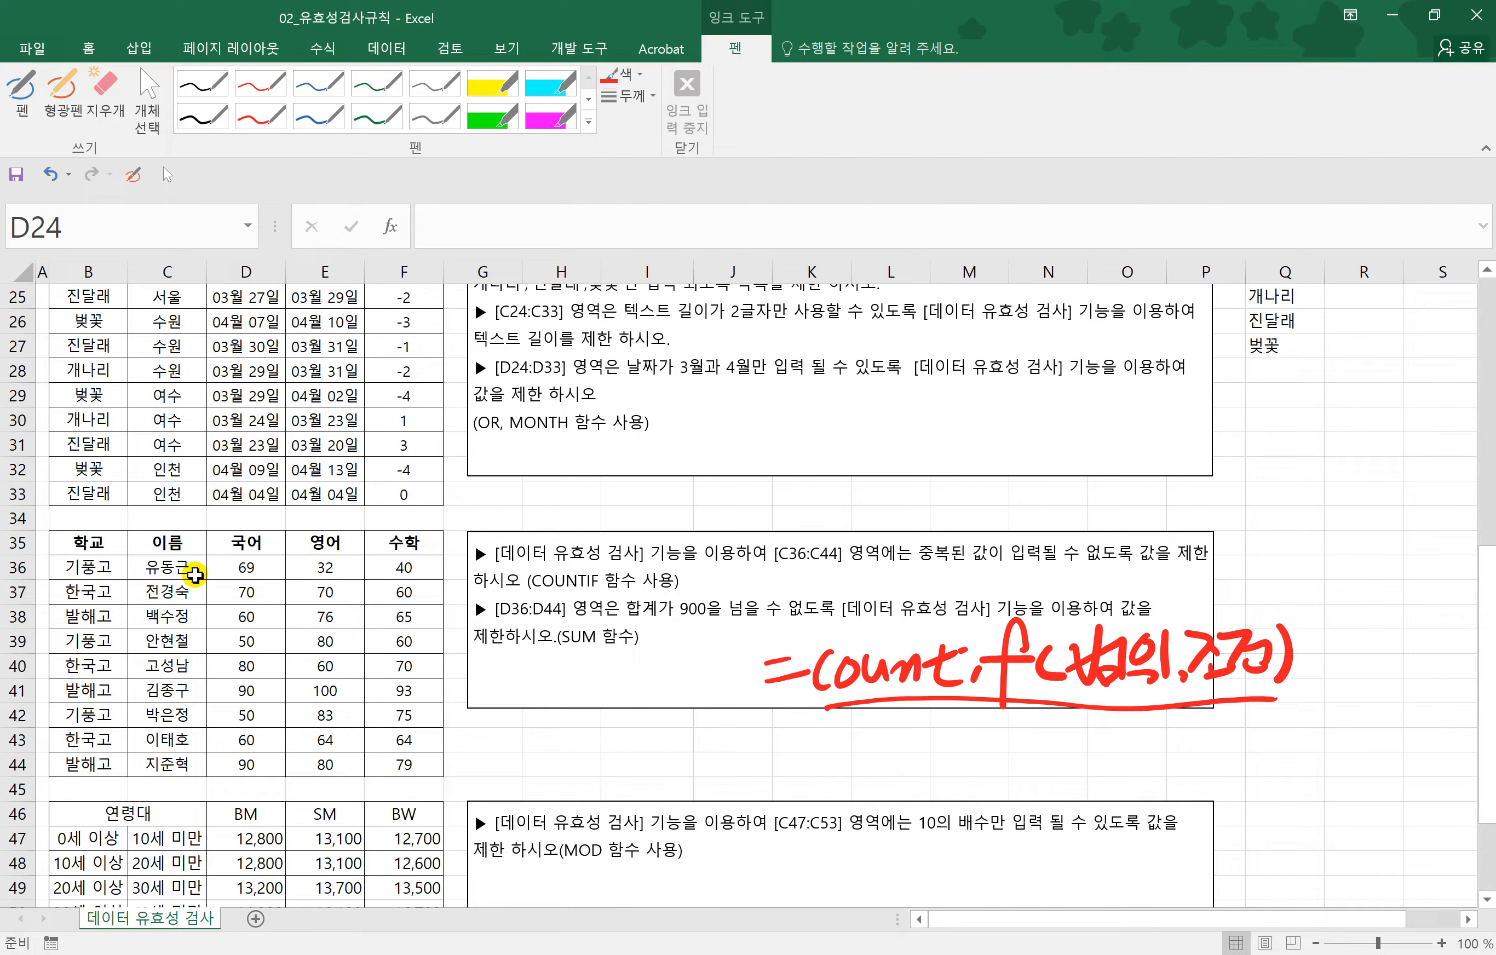
# - Start a data validation rule for the names in C36:C44 with the custom (사용자 지정) criterion
pyautogui.moveTo(173, 570); pyautogui.dragTo(175, 759)
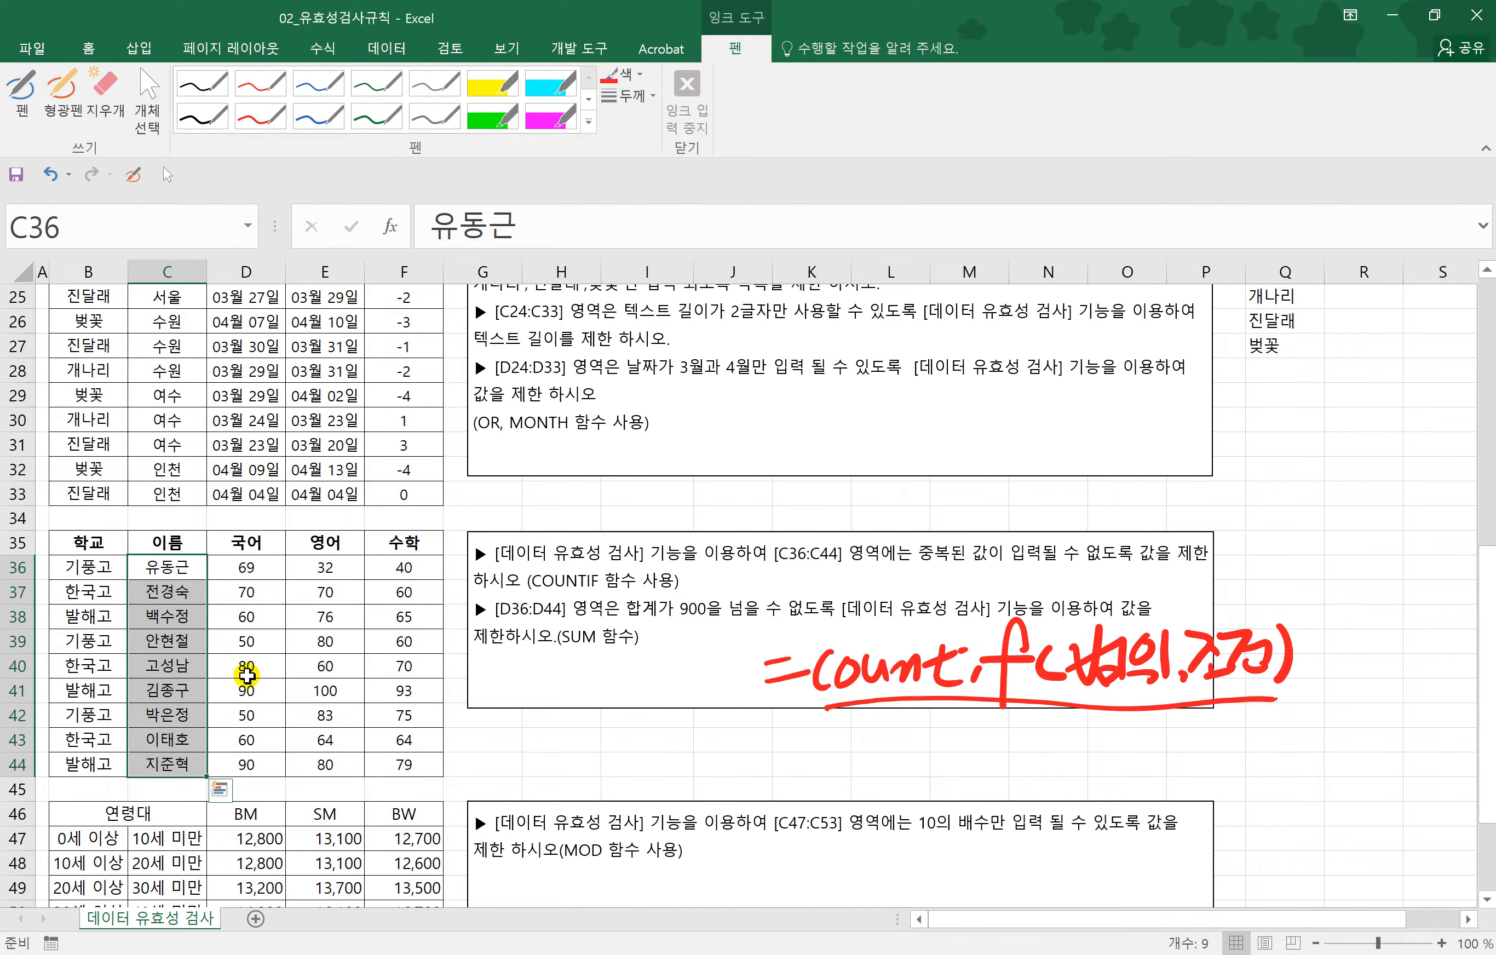
pyautogui.click(390, 49)
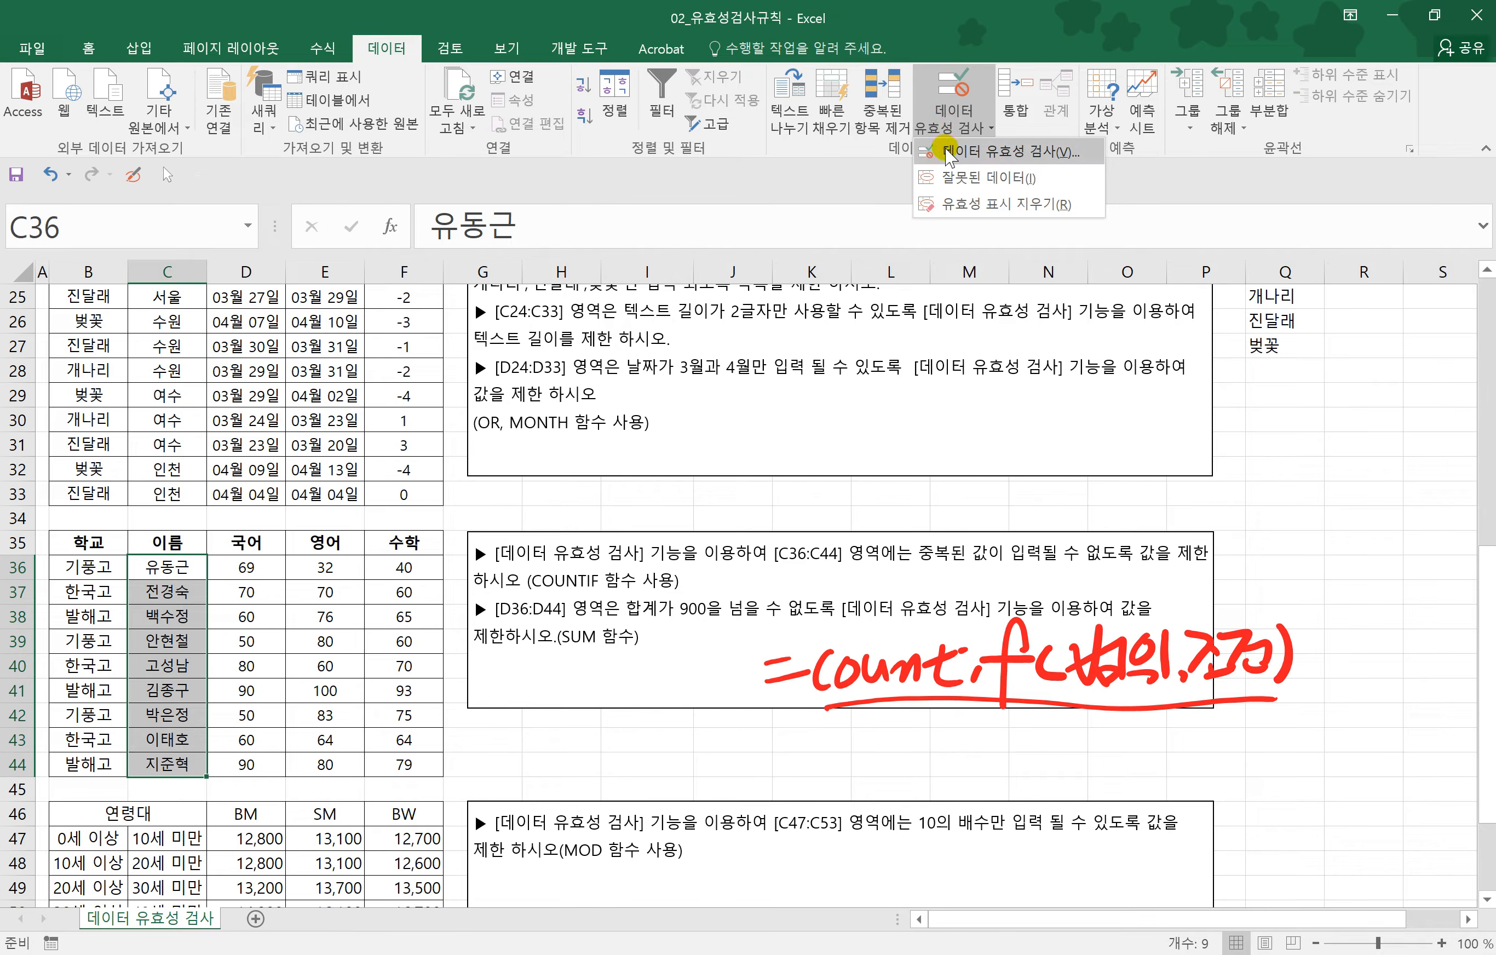
pyautogui.click(950, 155)
pyautogui.click(1015, 393)
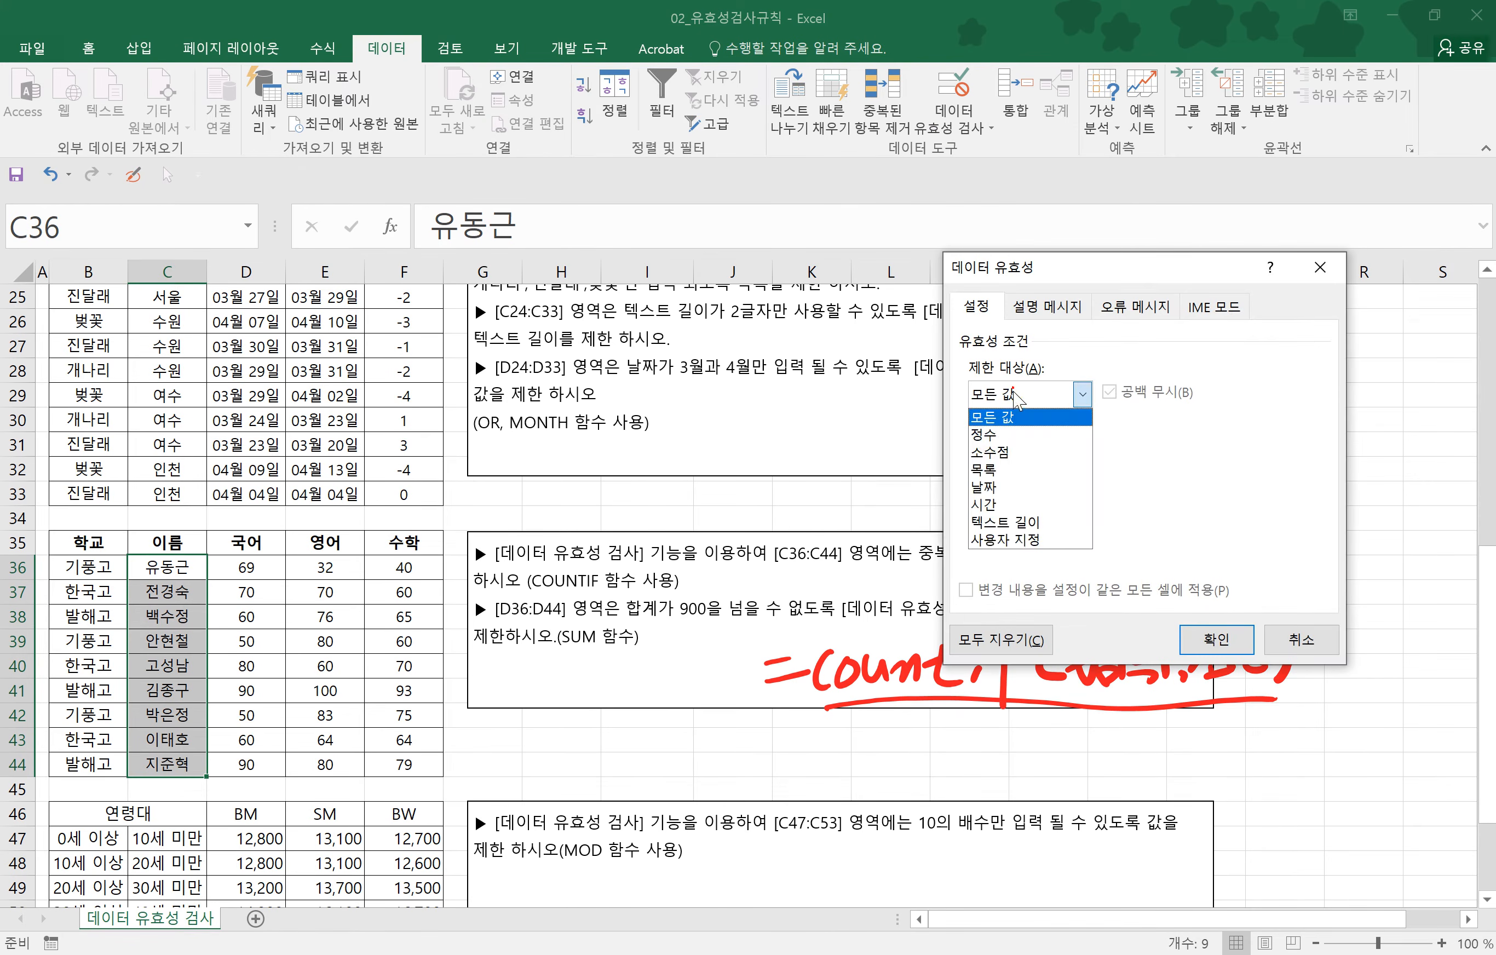
pyautogui.click(1013, 538)
# - Set the C36:C44 rule's formula to =COUNTIF($C$36:$C$44,C36)=1 and apply it
pyautogui.click(996, 500)
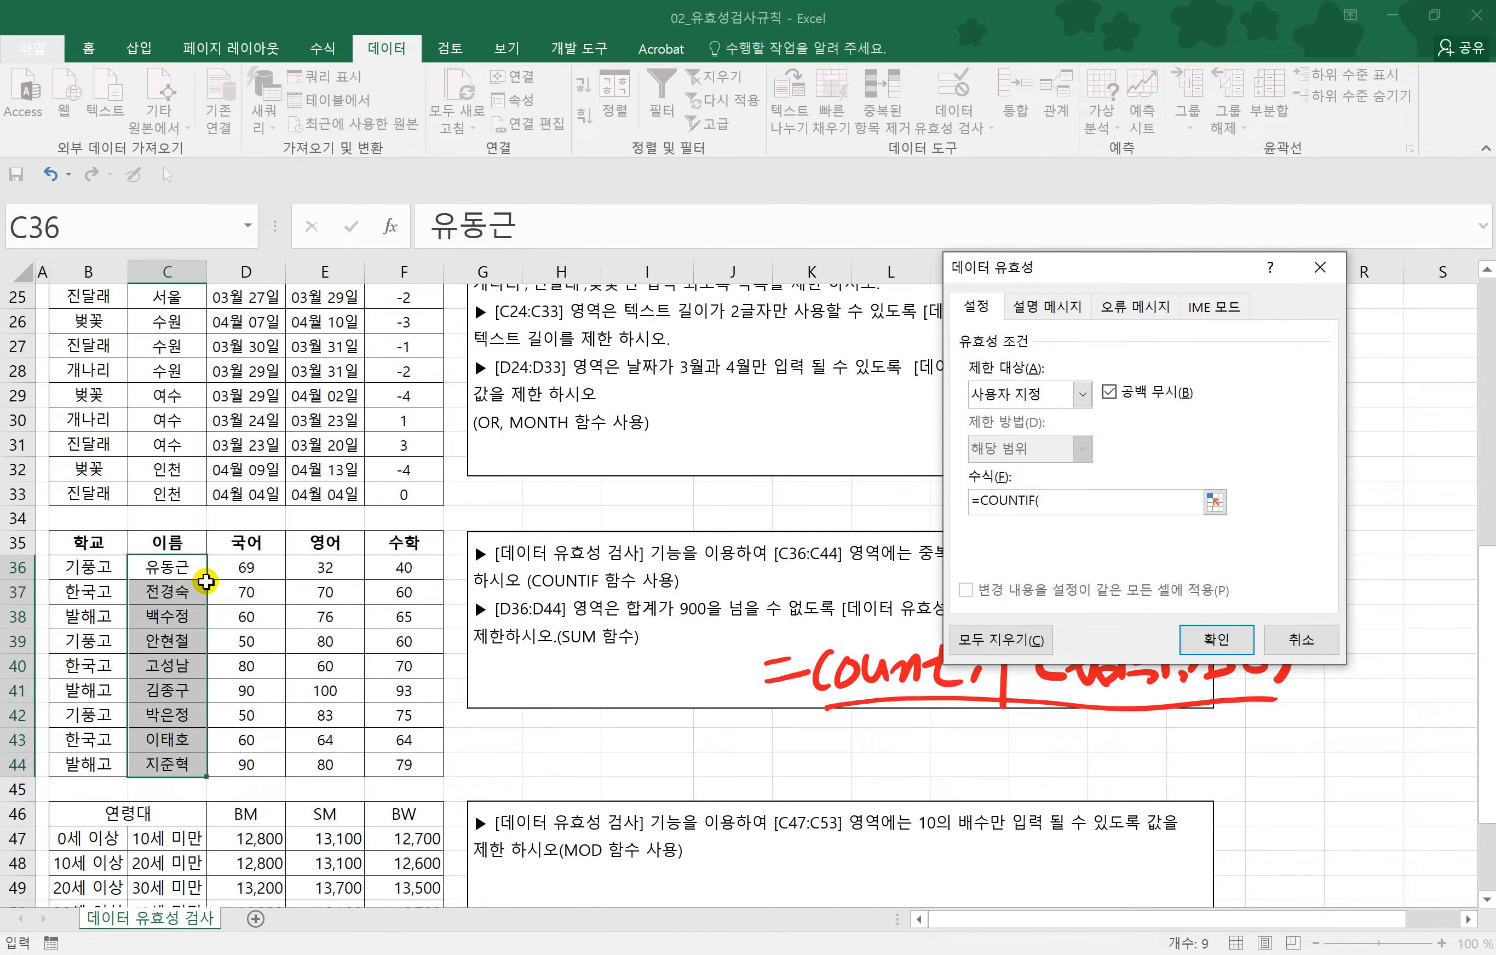
pyautogui.moveTo(161, 567); pyautogui.dragTo(159, 760)
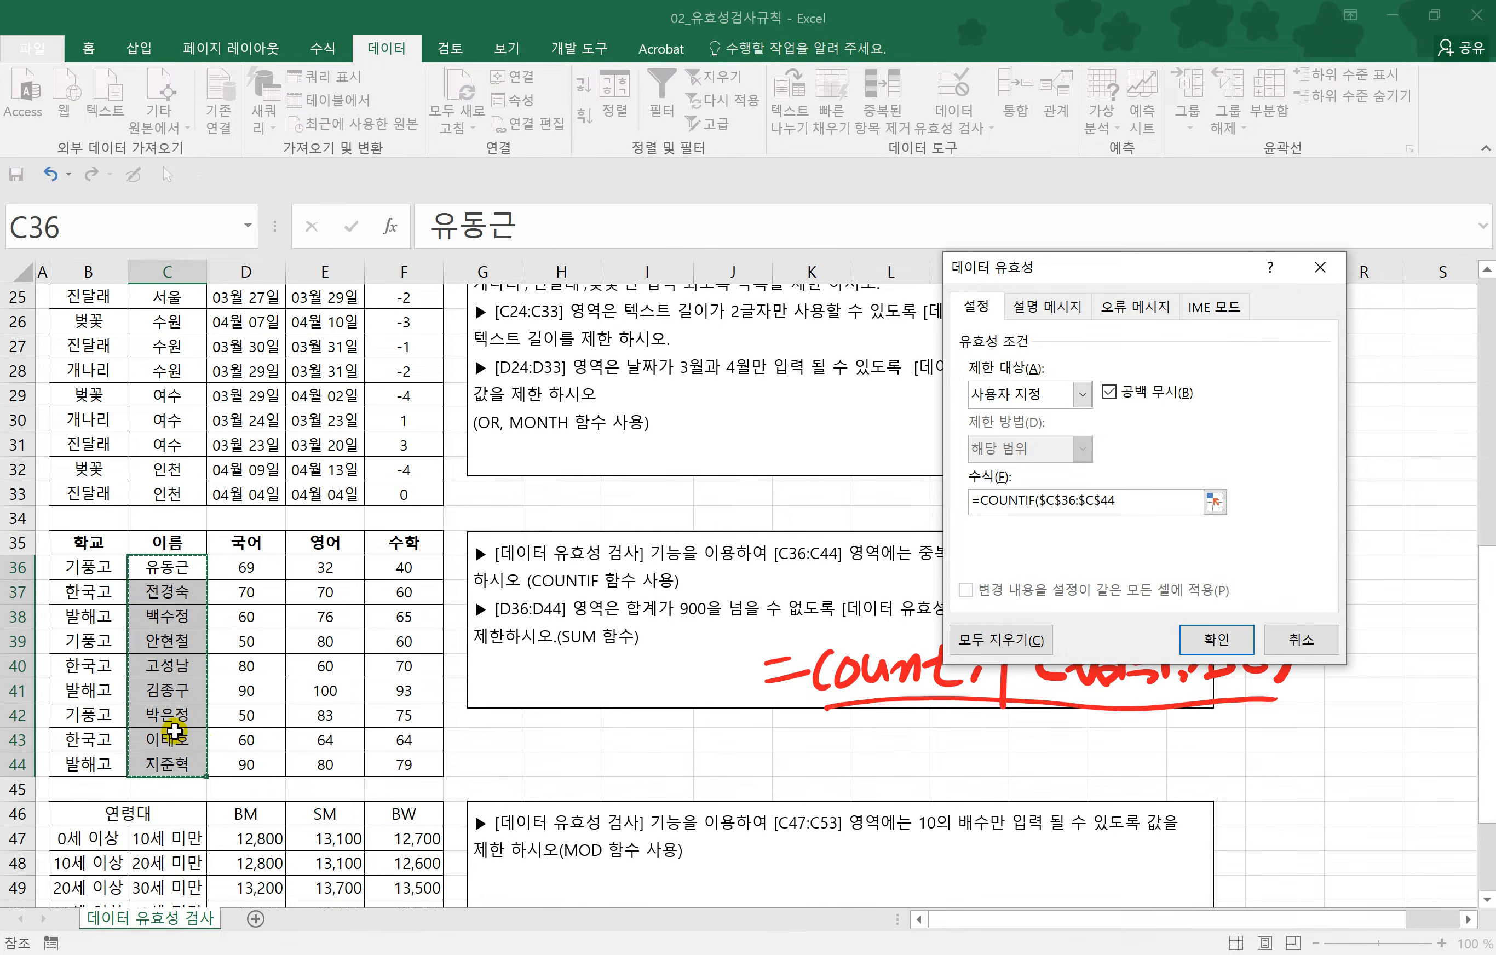
pyautogui.write(',')
pyautogui.click(159, 567)
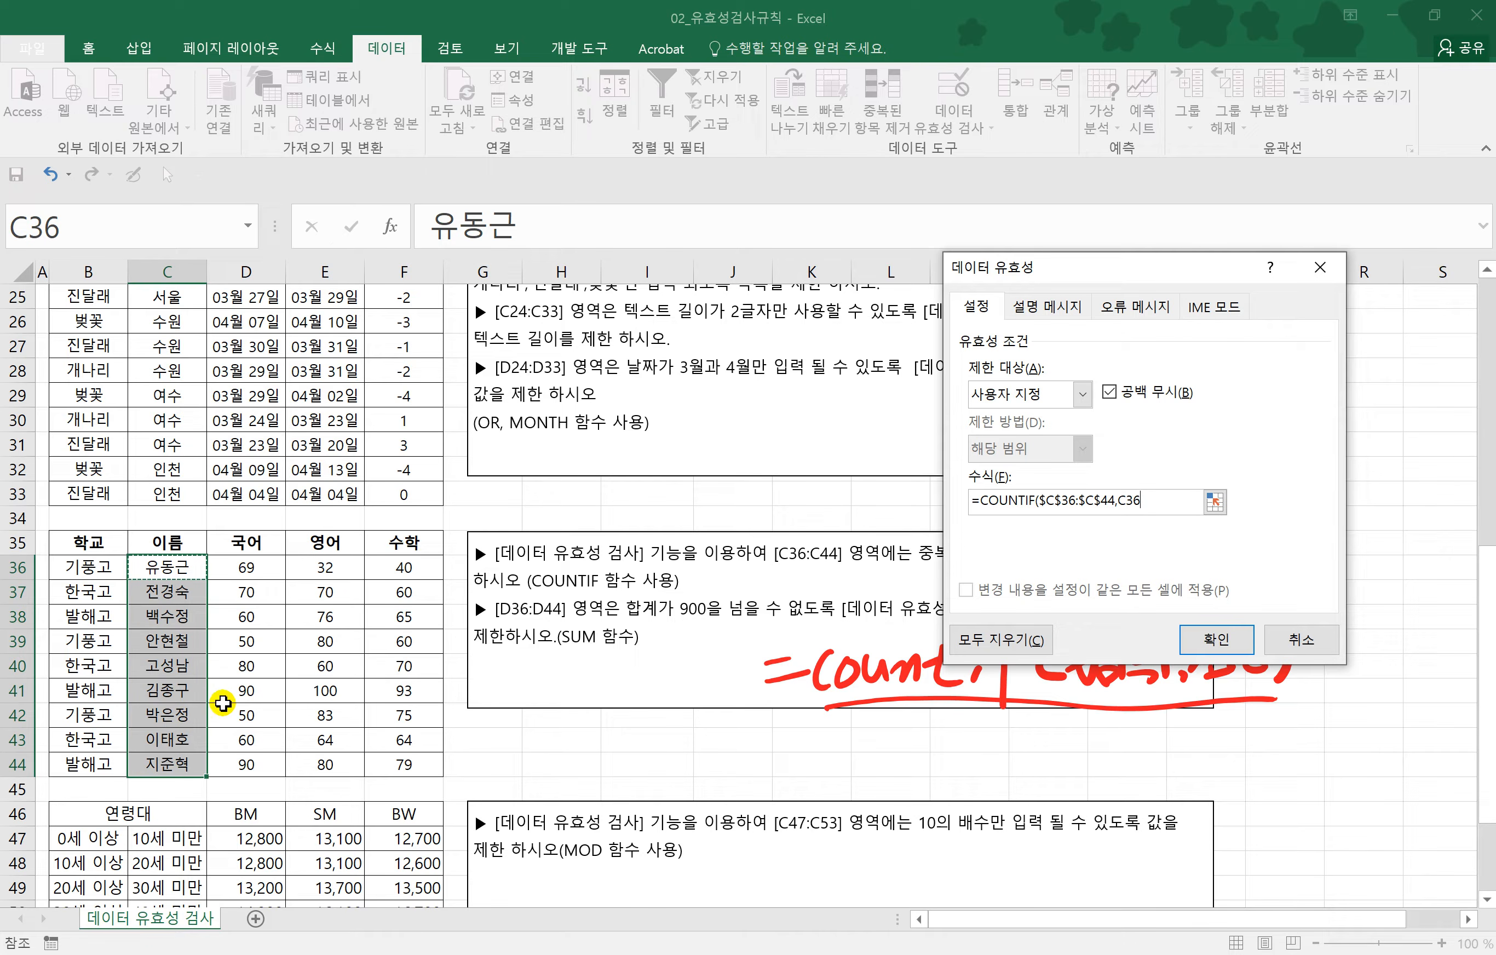
pyautogui.write(')=1')
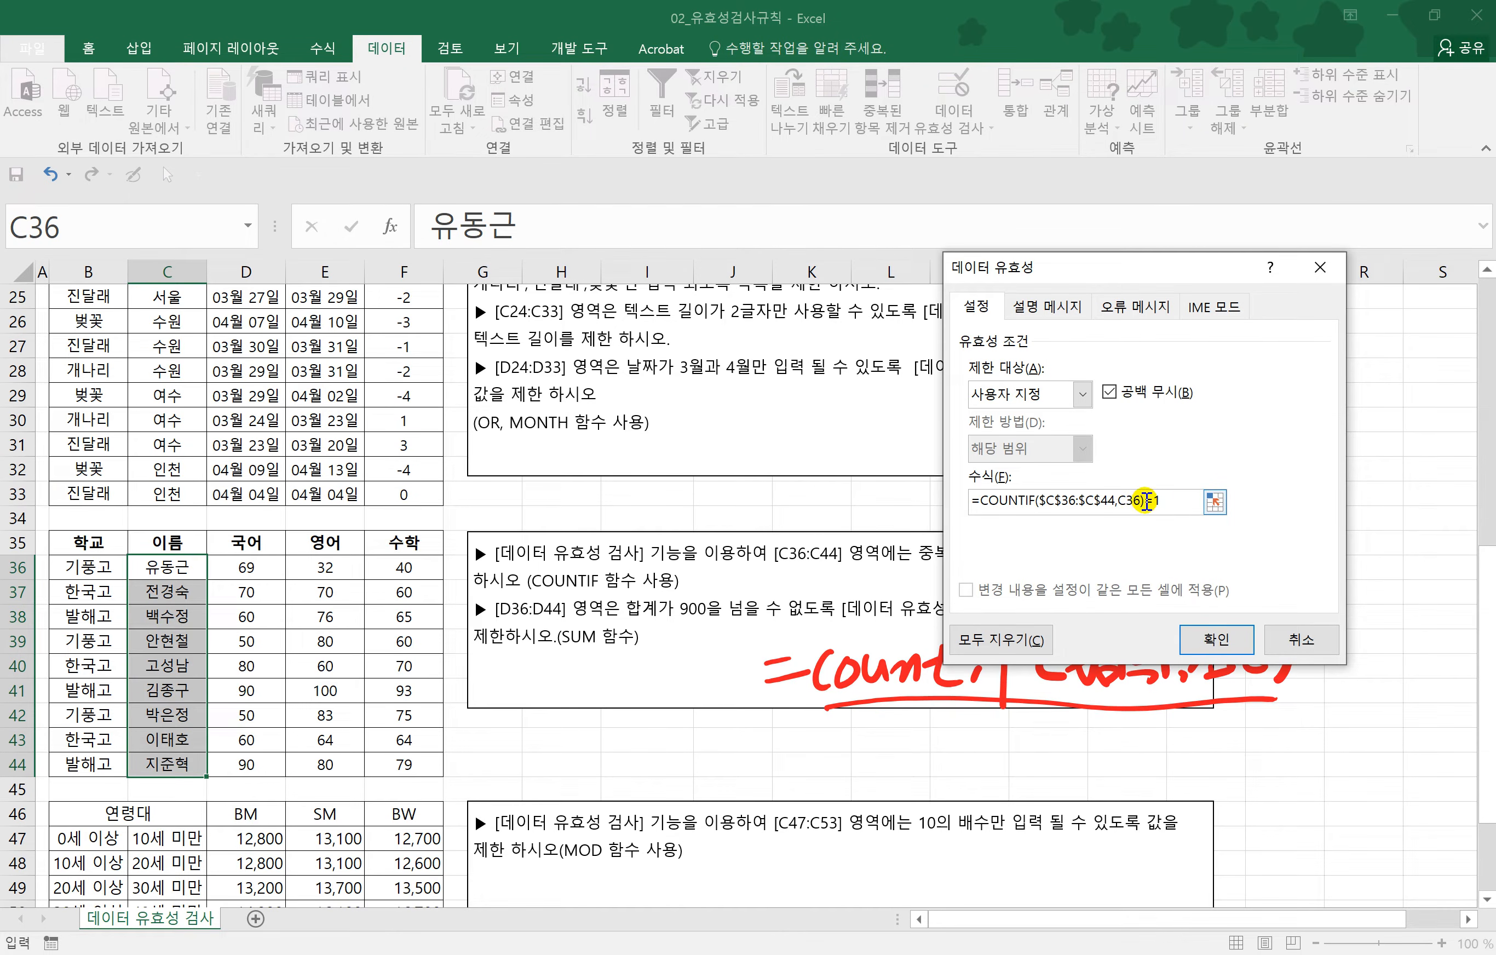
pyautogui.moveTo(1145, 501); pyautogui.dragTo(977, 503)
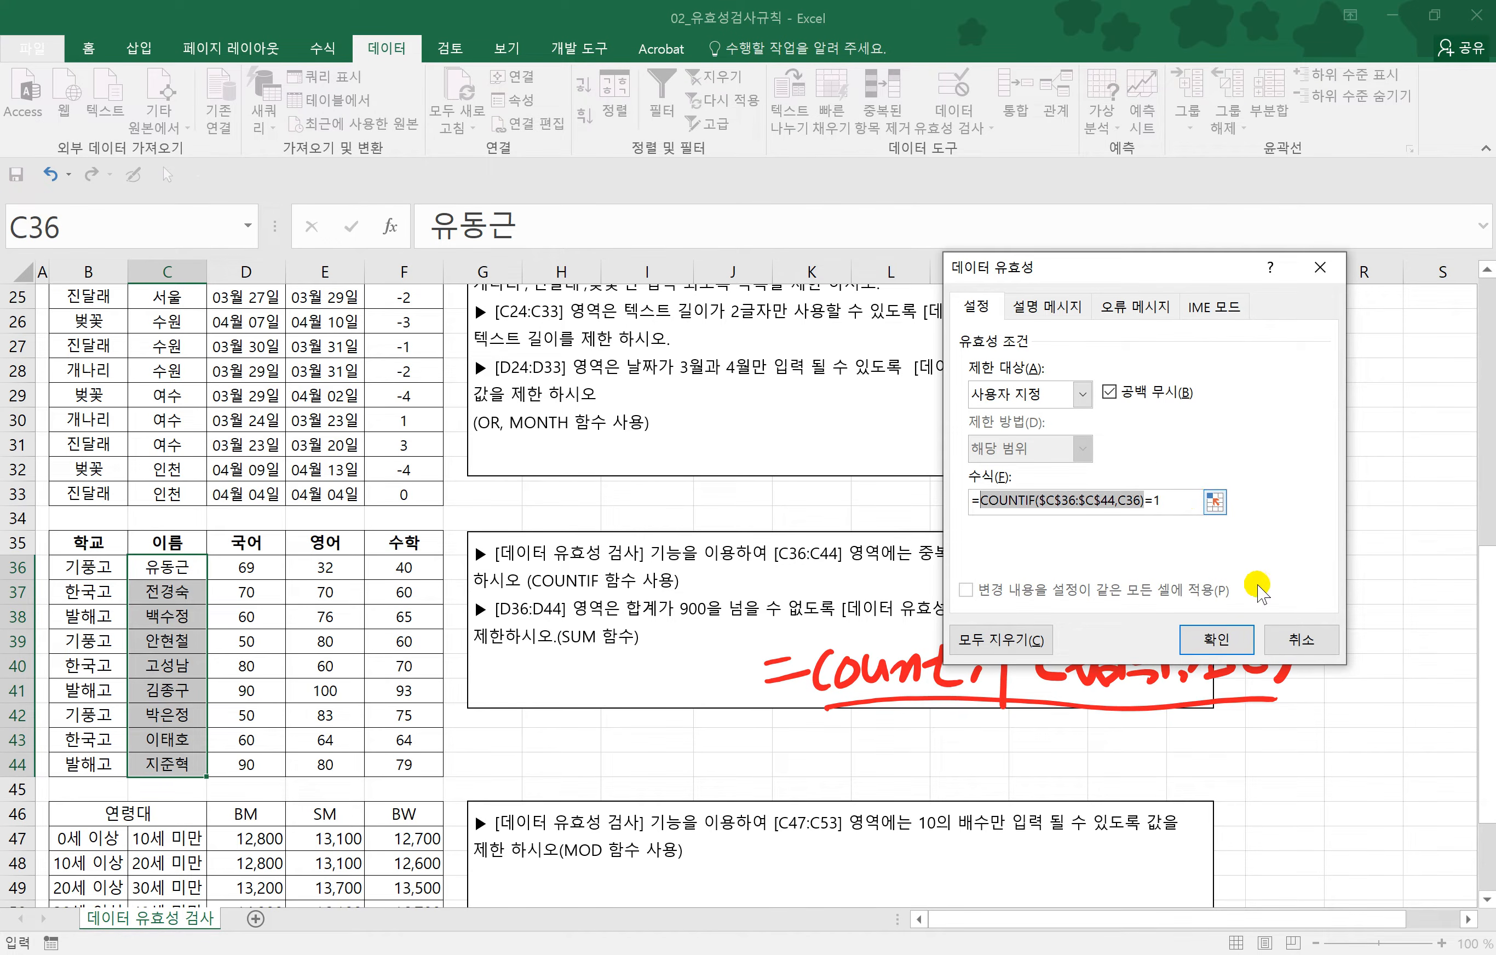
pyautogui.click(1219, 642)
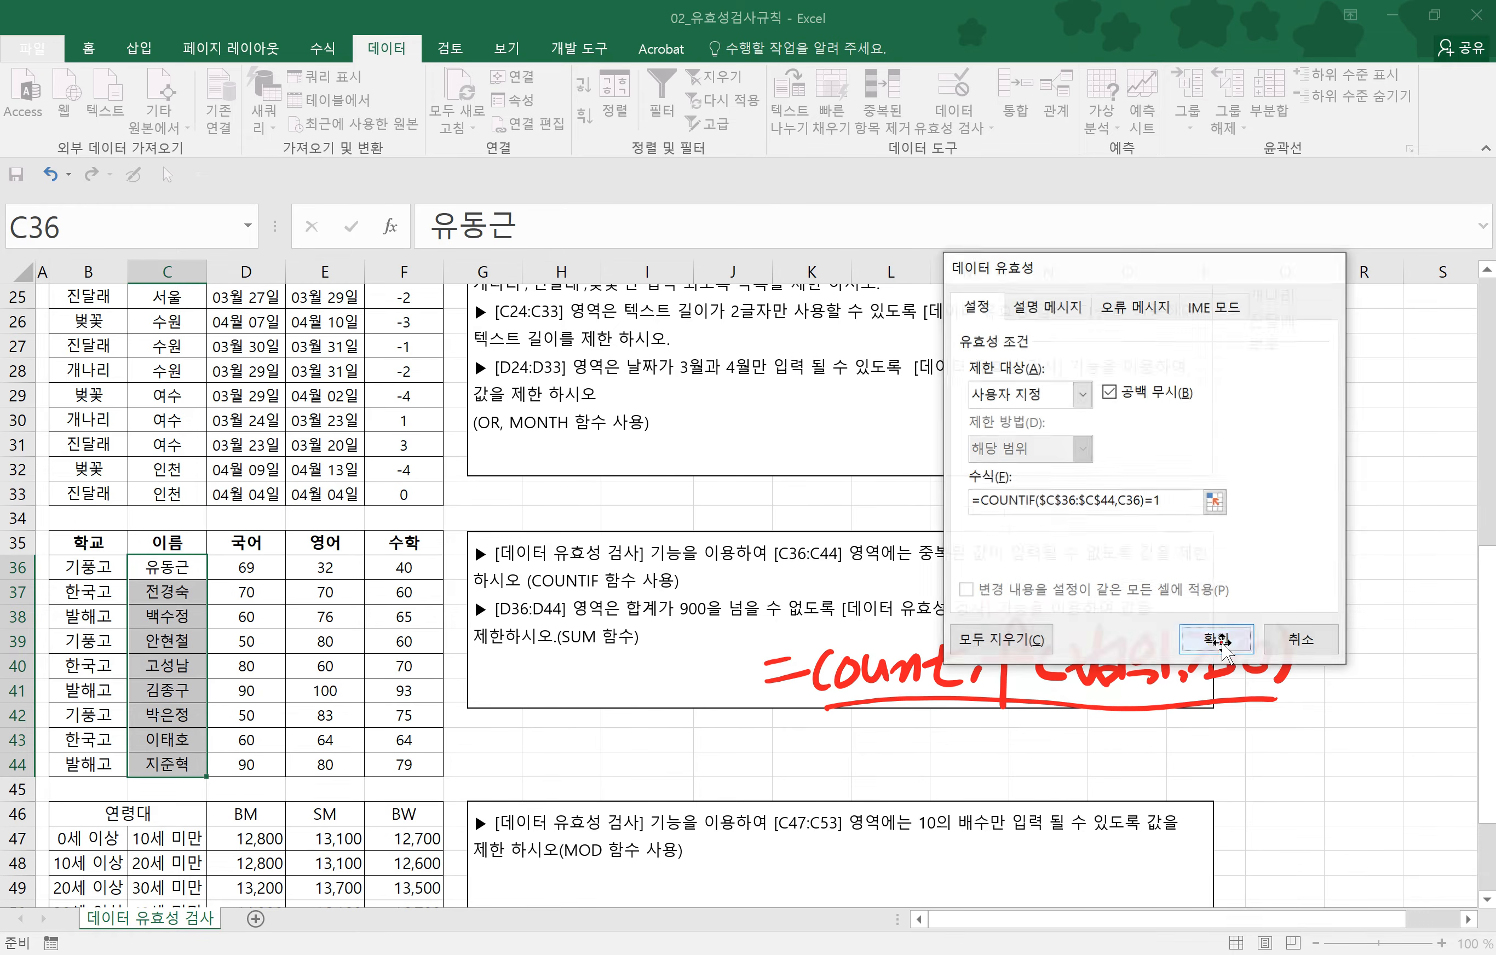
# - Test the duplicate rule in C38 with the name from C36, cancelling it, and with a name not in the list, undoing it
pyautogui.click(169, 598)
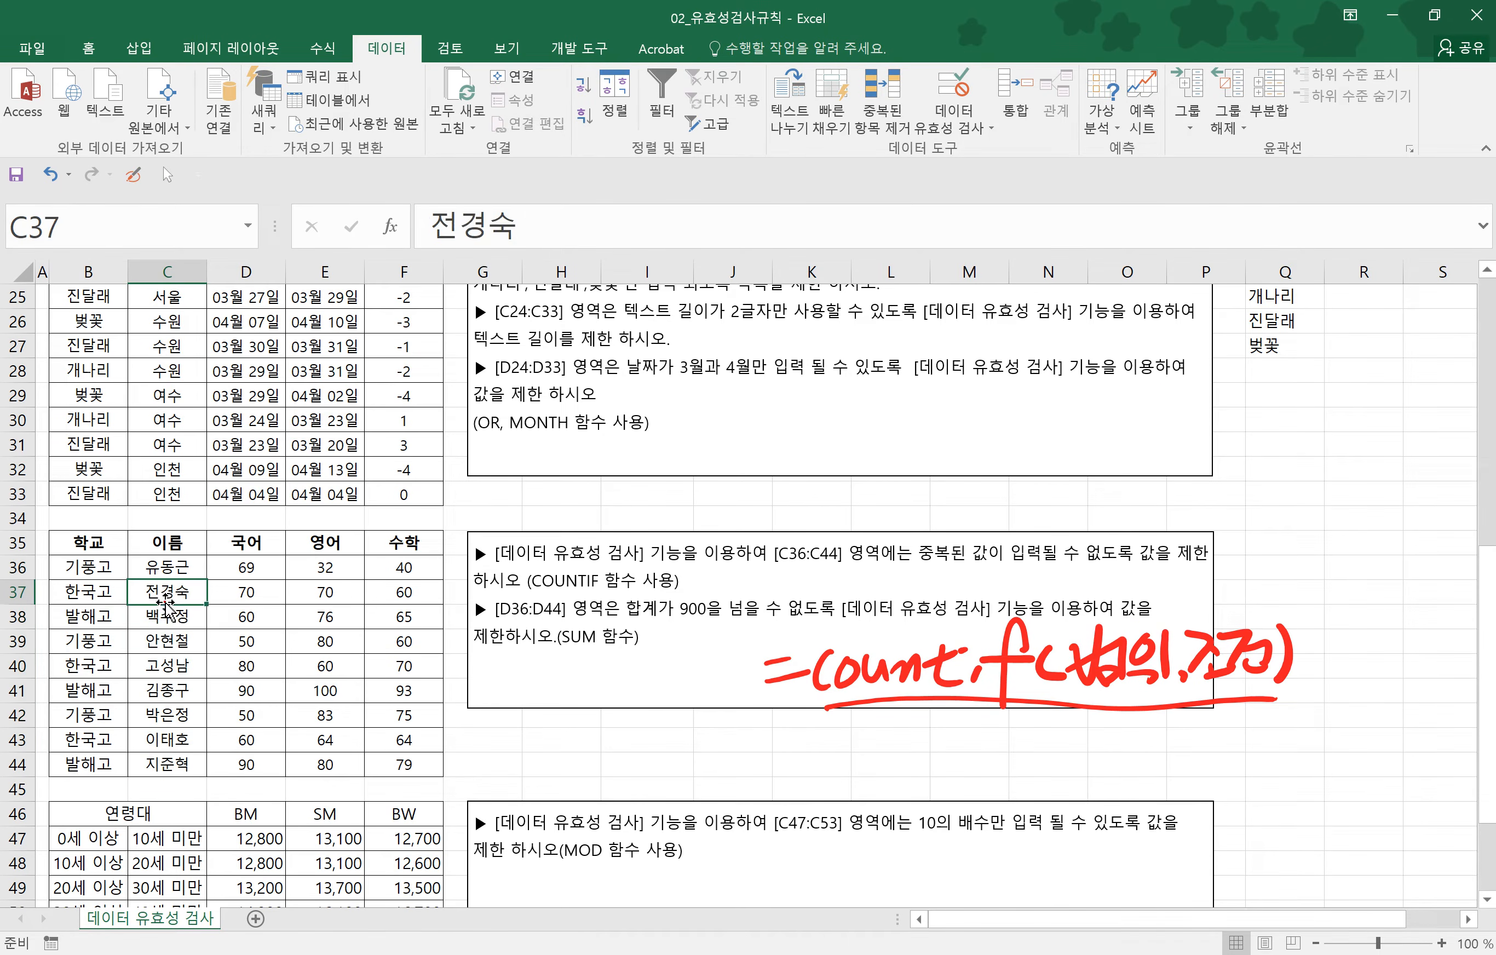
pyautogui.click(170, 615)
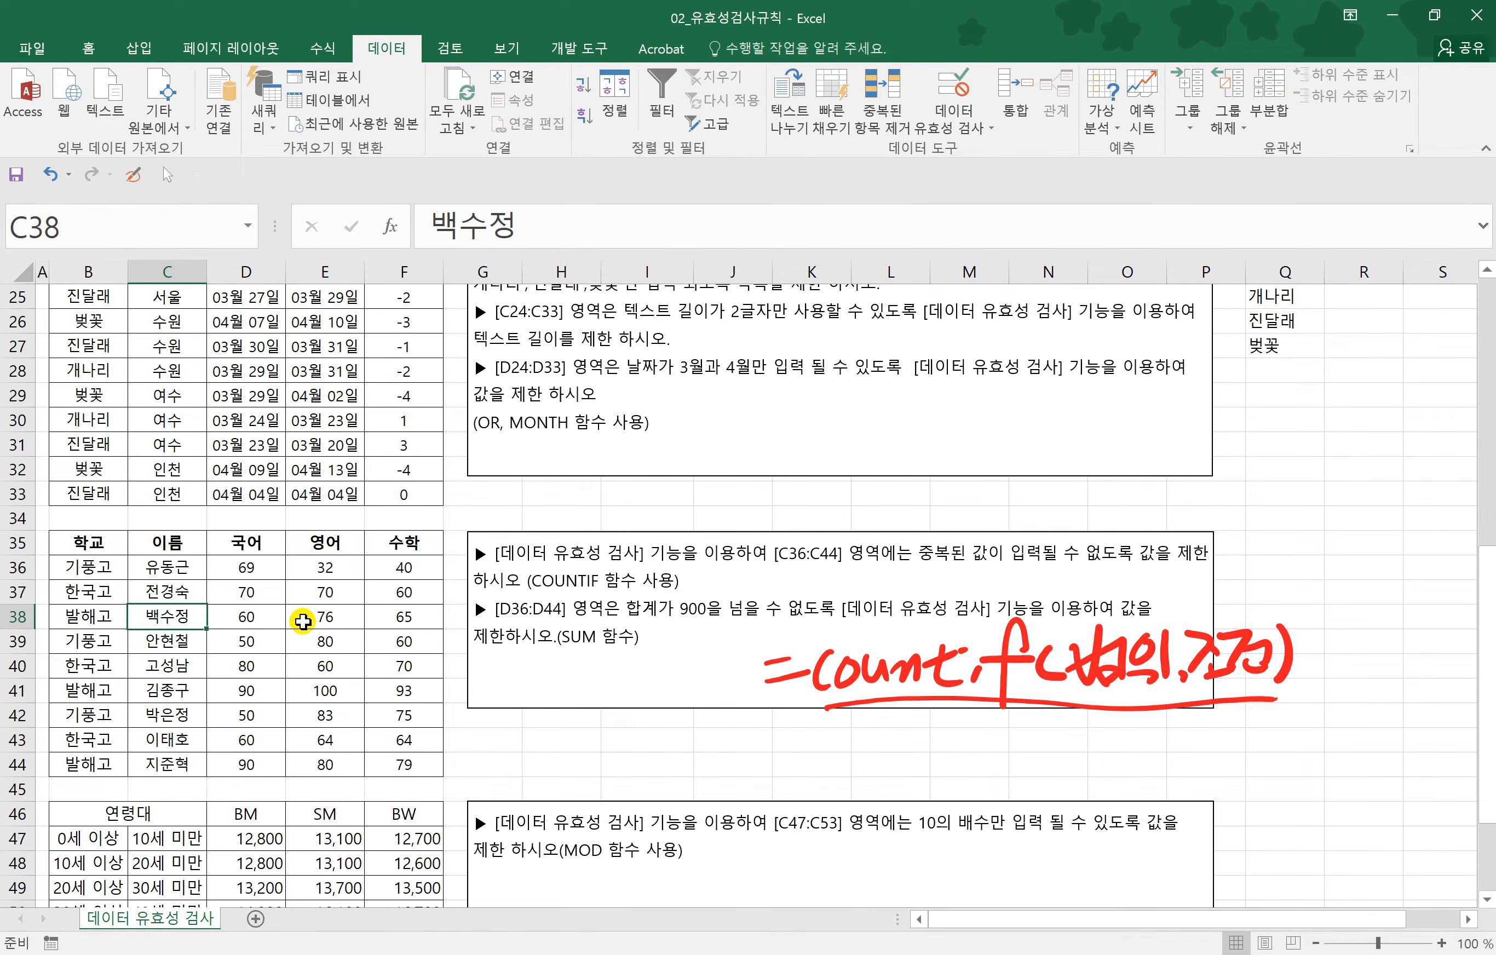
pyautogui.write('D')
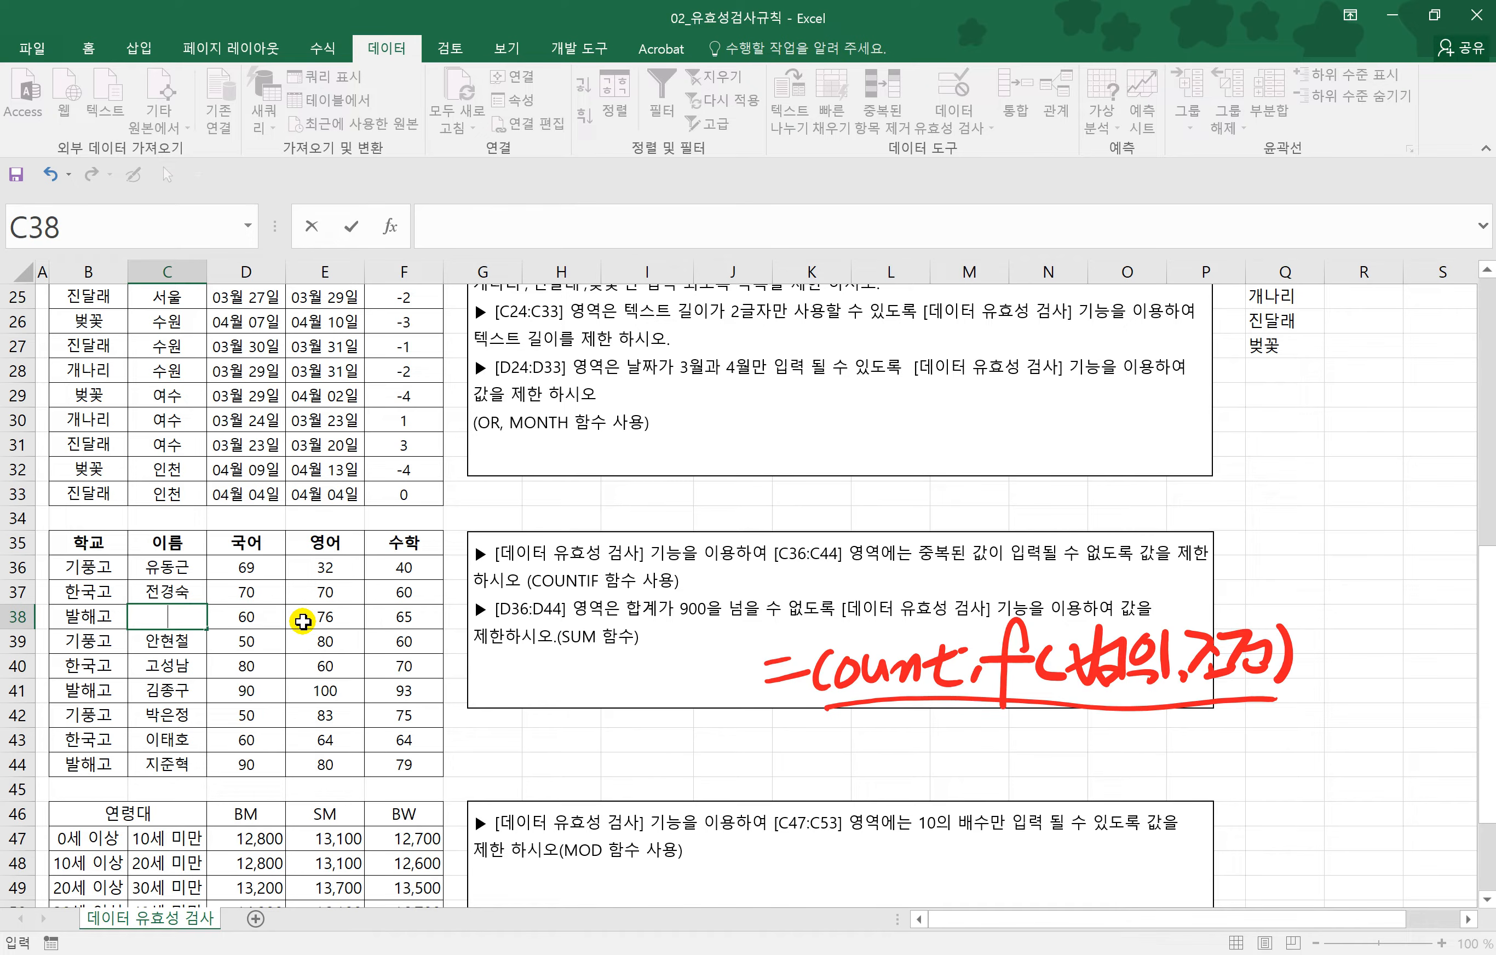
pyautogui.write('유동근')
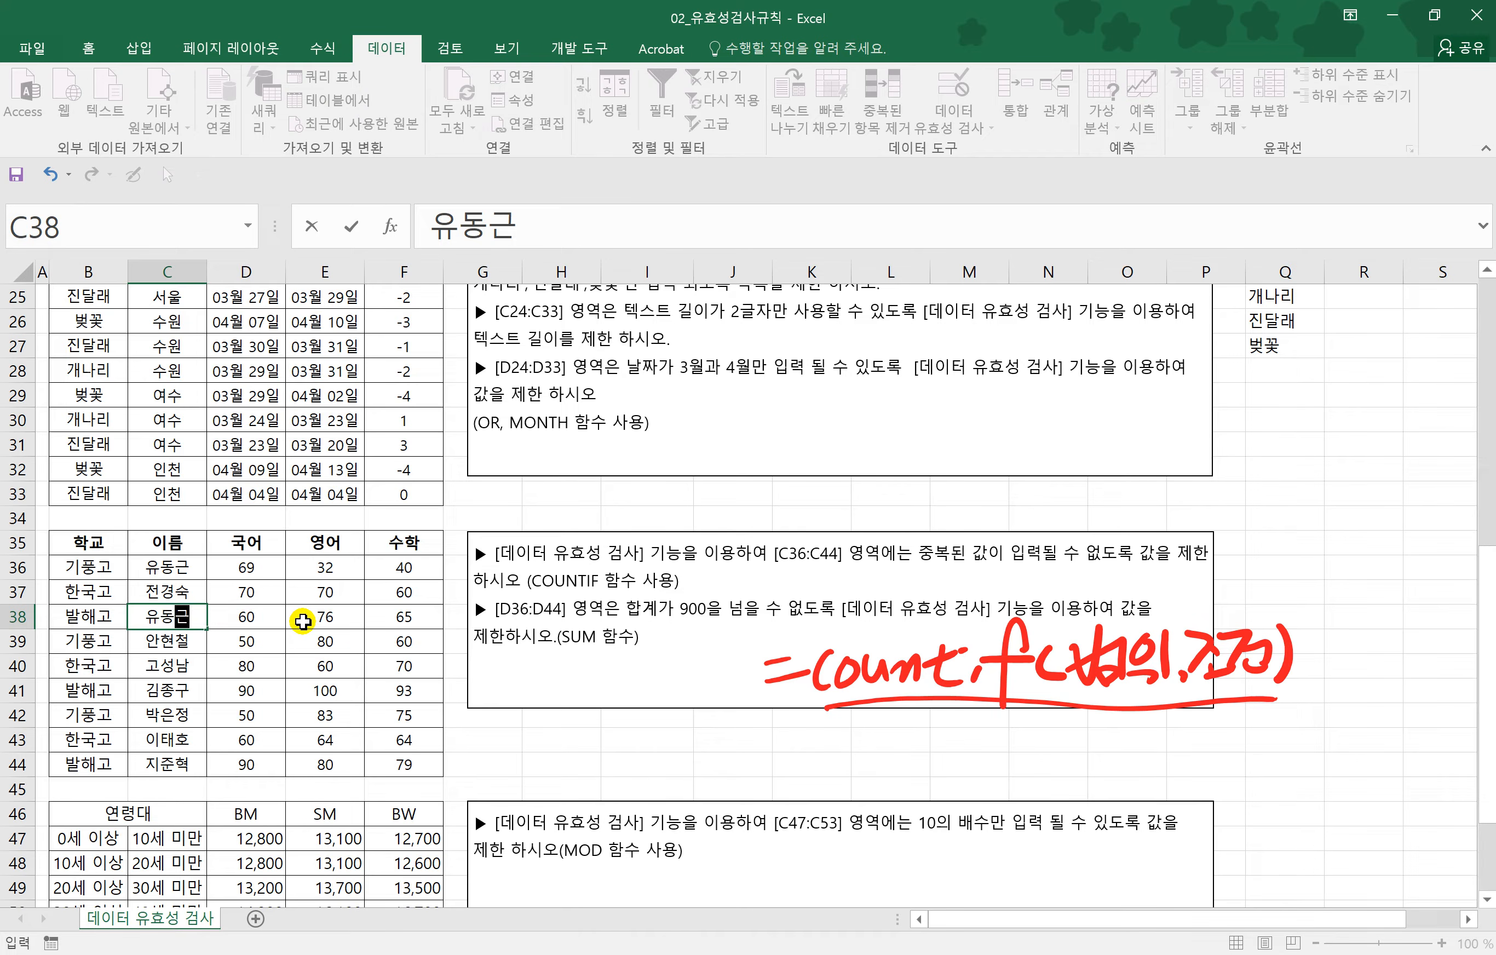
pyautogui.click(303, 621)
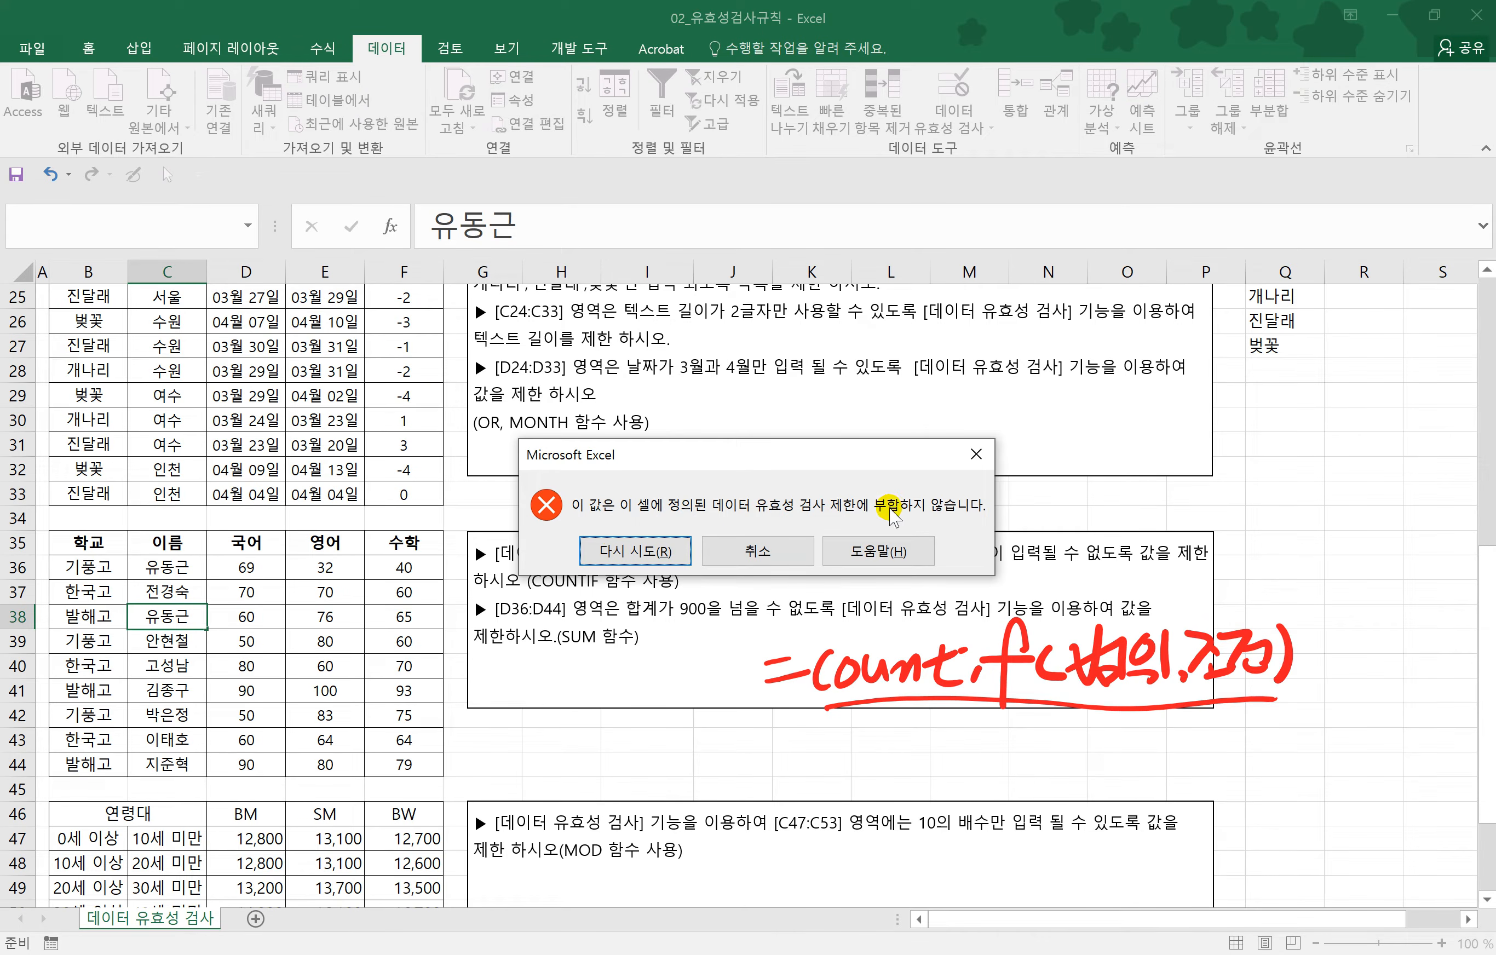
pyautogui.click(757, 551)
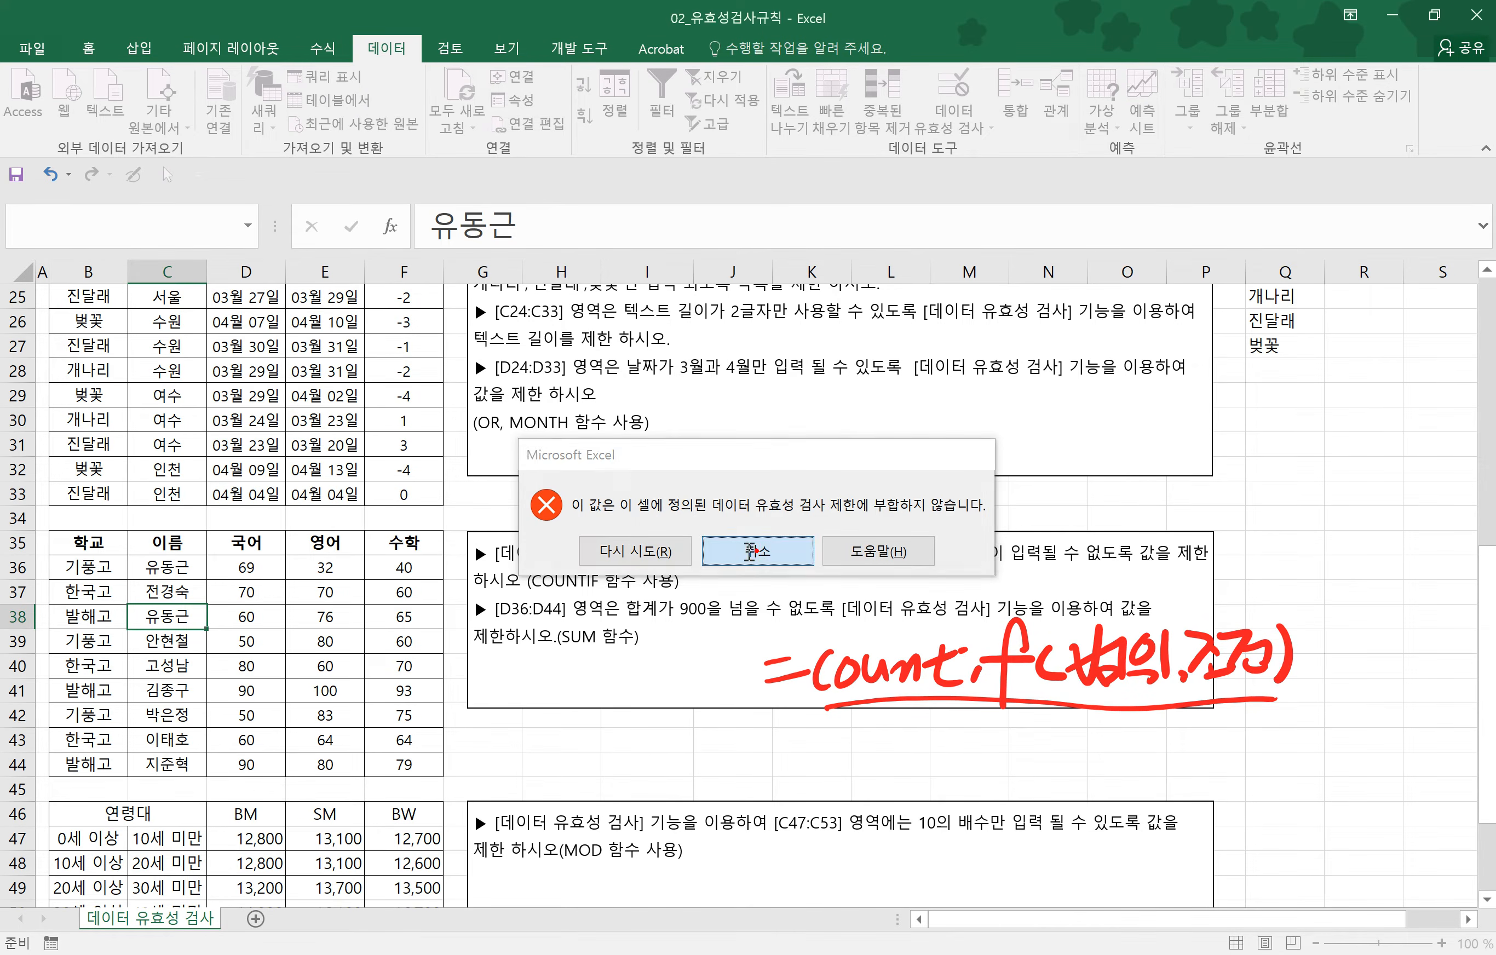
pyautogui.write('이순신')
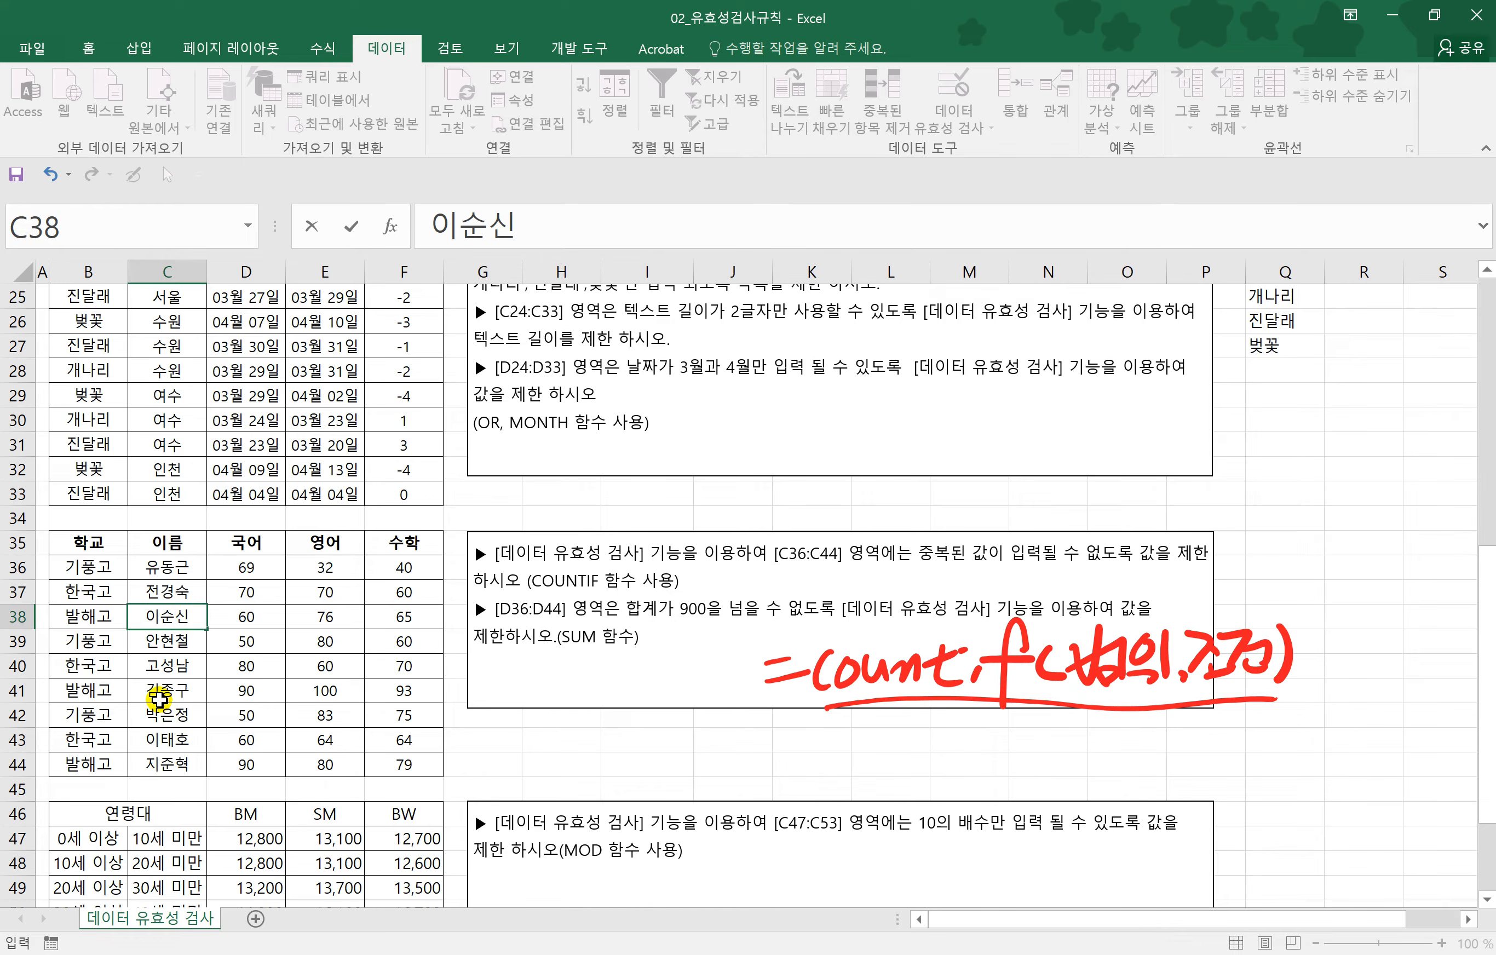
pyautogui.press('Return')
pyautogui.hotkey('ctrl', 'z')
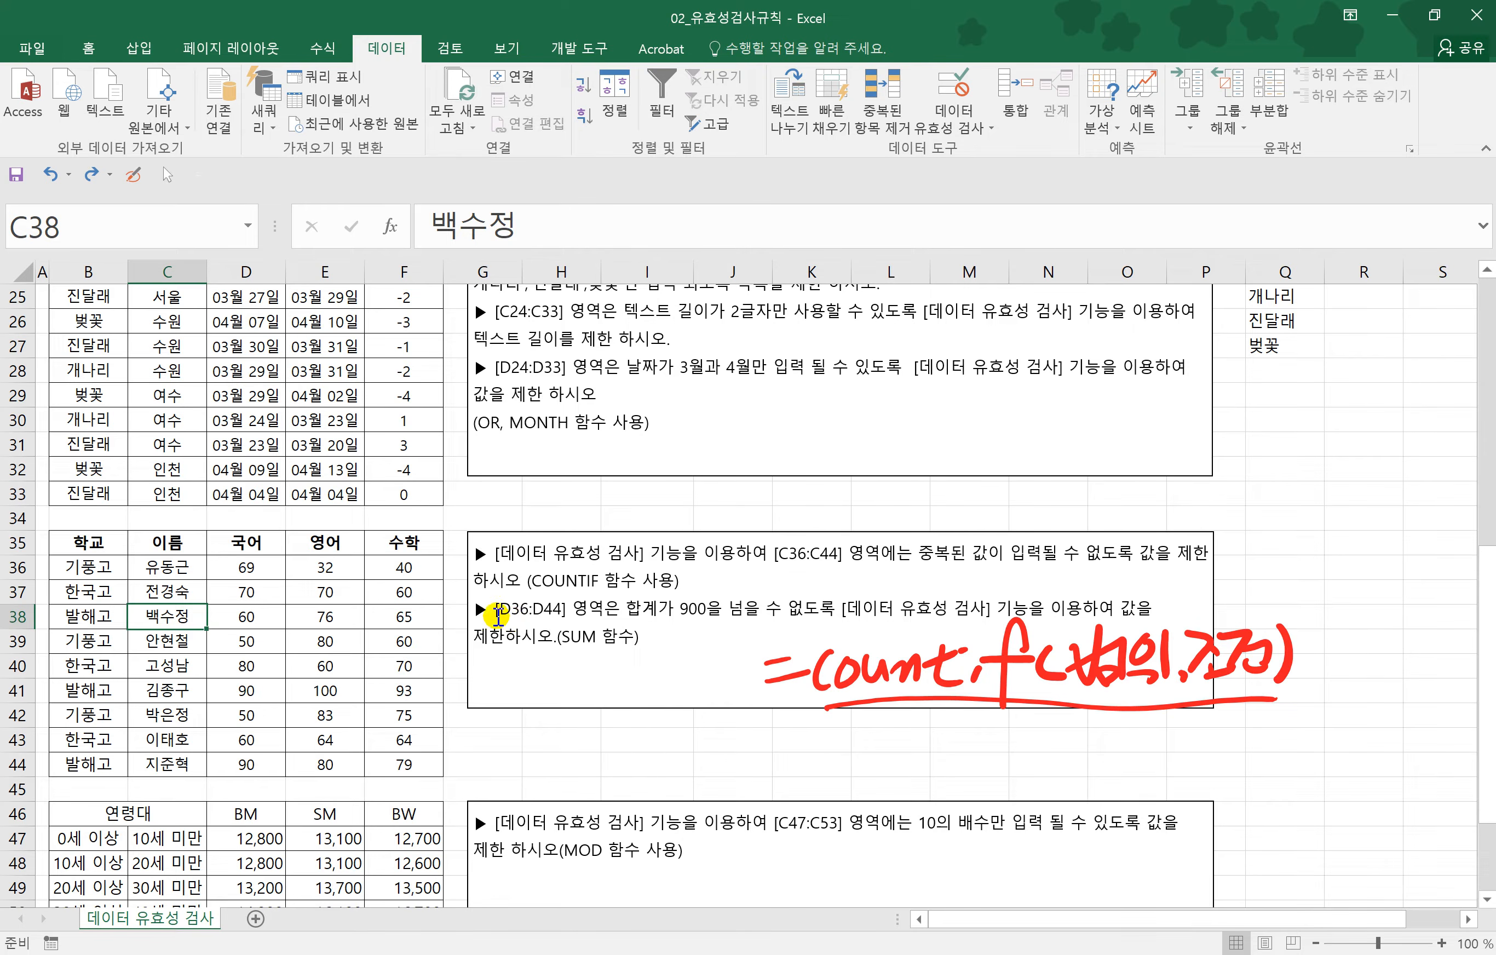
# - Start a data validation rule for the 국어 scores in D36:D44 with the custom (사용자 지정) criterion
pyautogui.moveTo(245, 567); pyautogui.dragTo(250, 763)
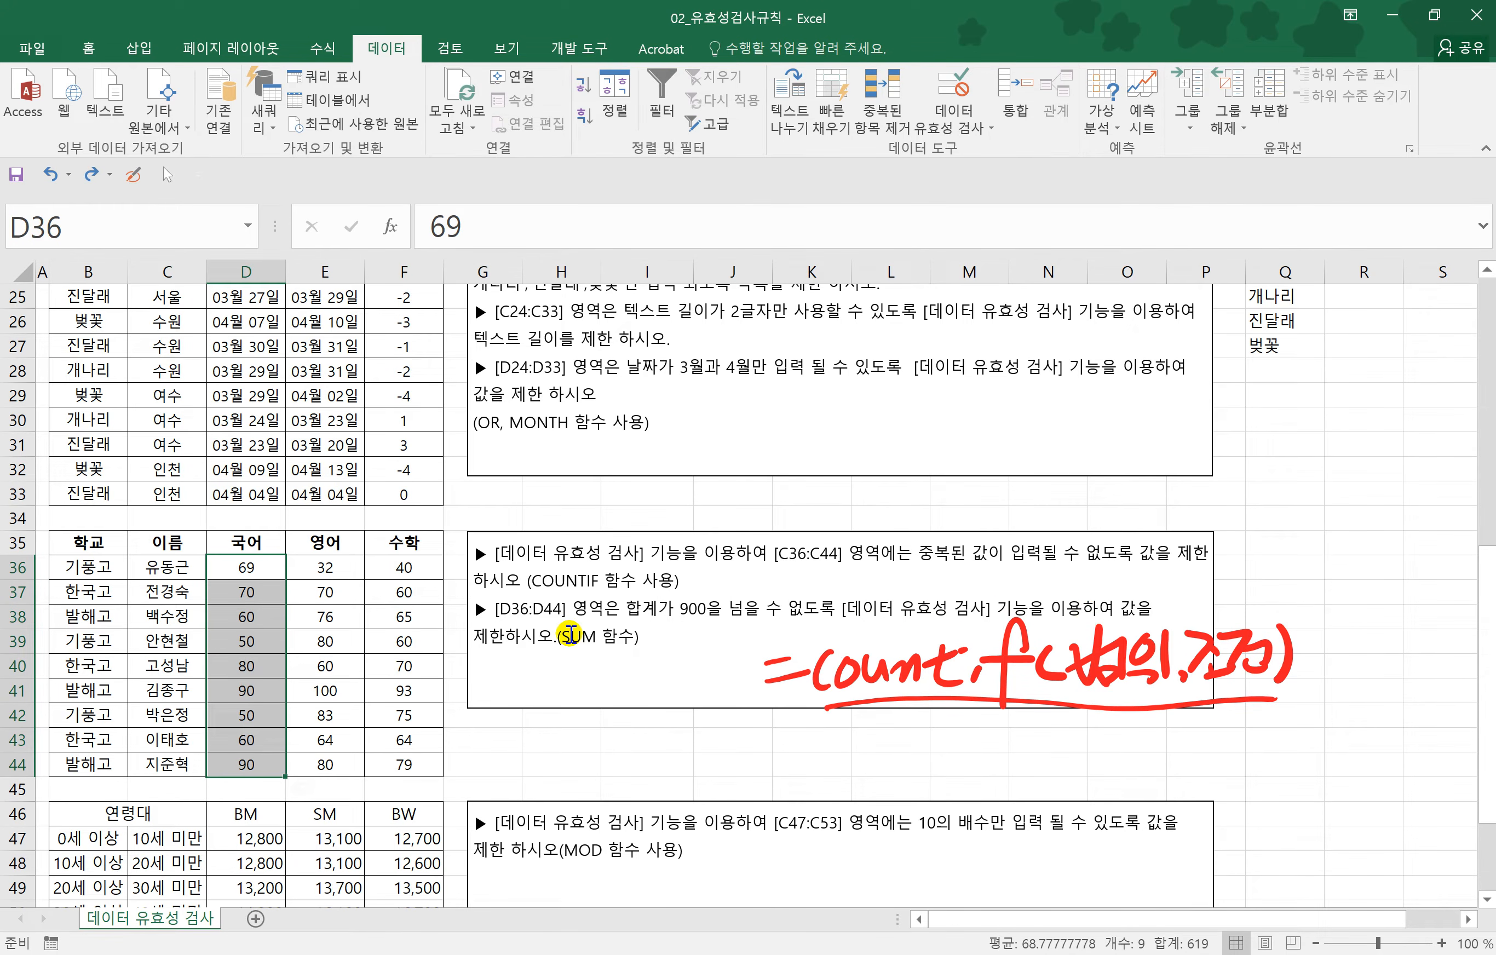
pyautogui.moveTo(245, 570); pyautogui.dragTo(228, 758)
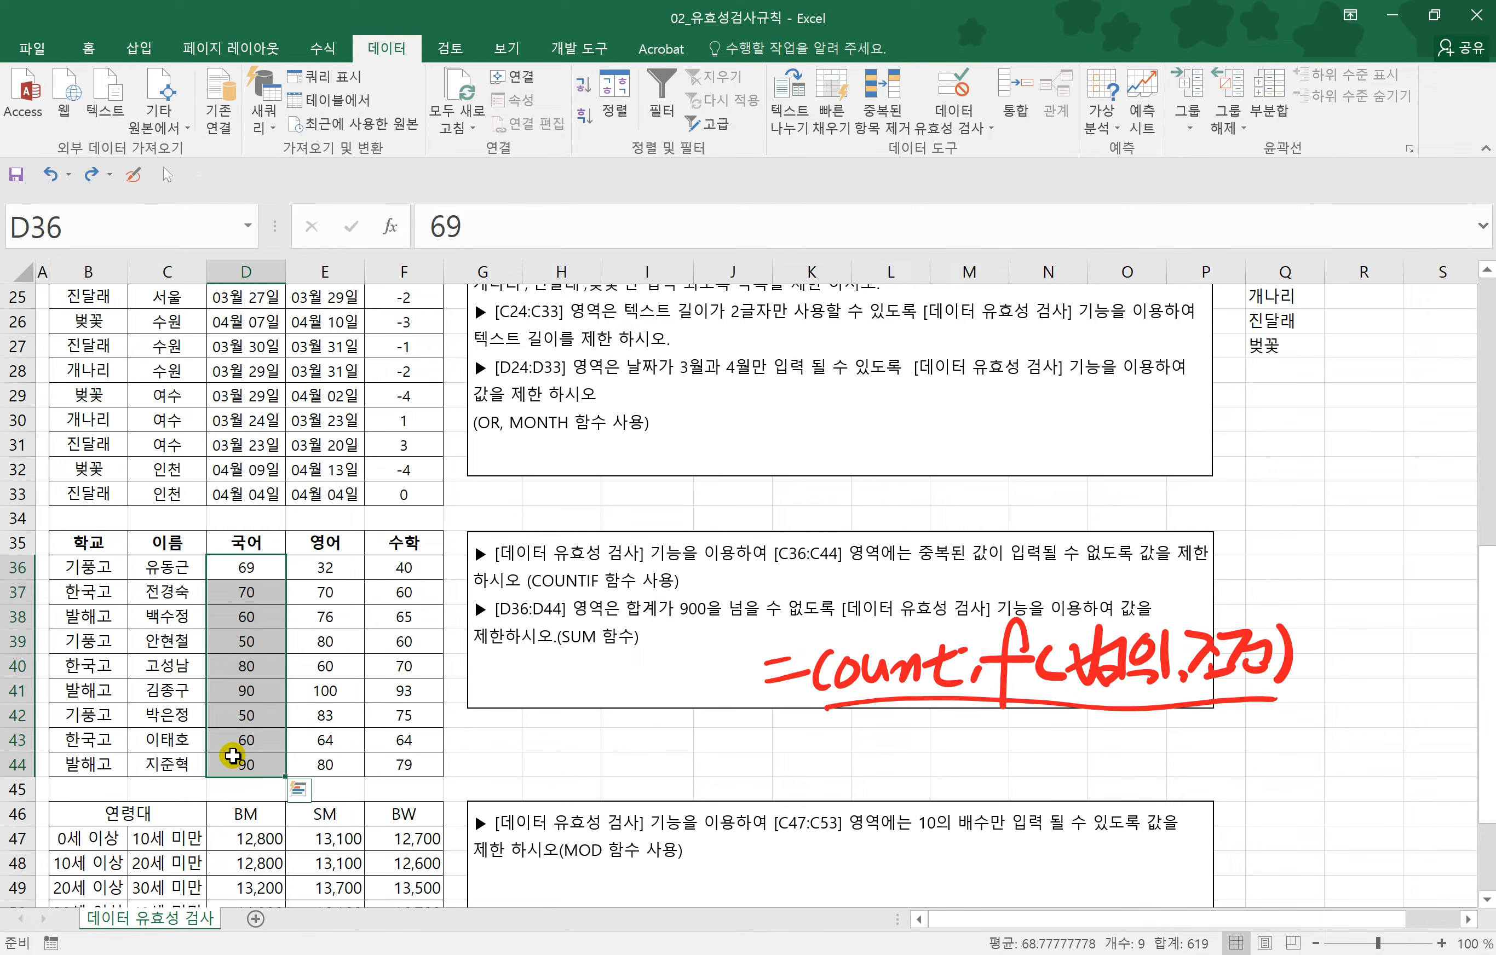
pyautogui.click(993, 129)
pyautogui.click(1011, 153)
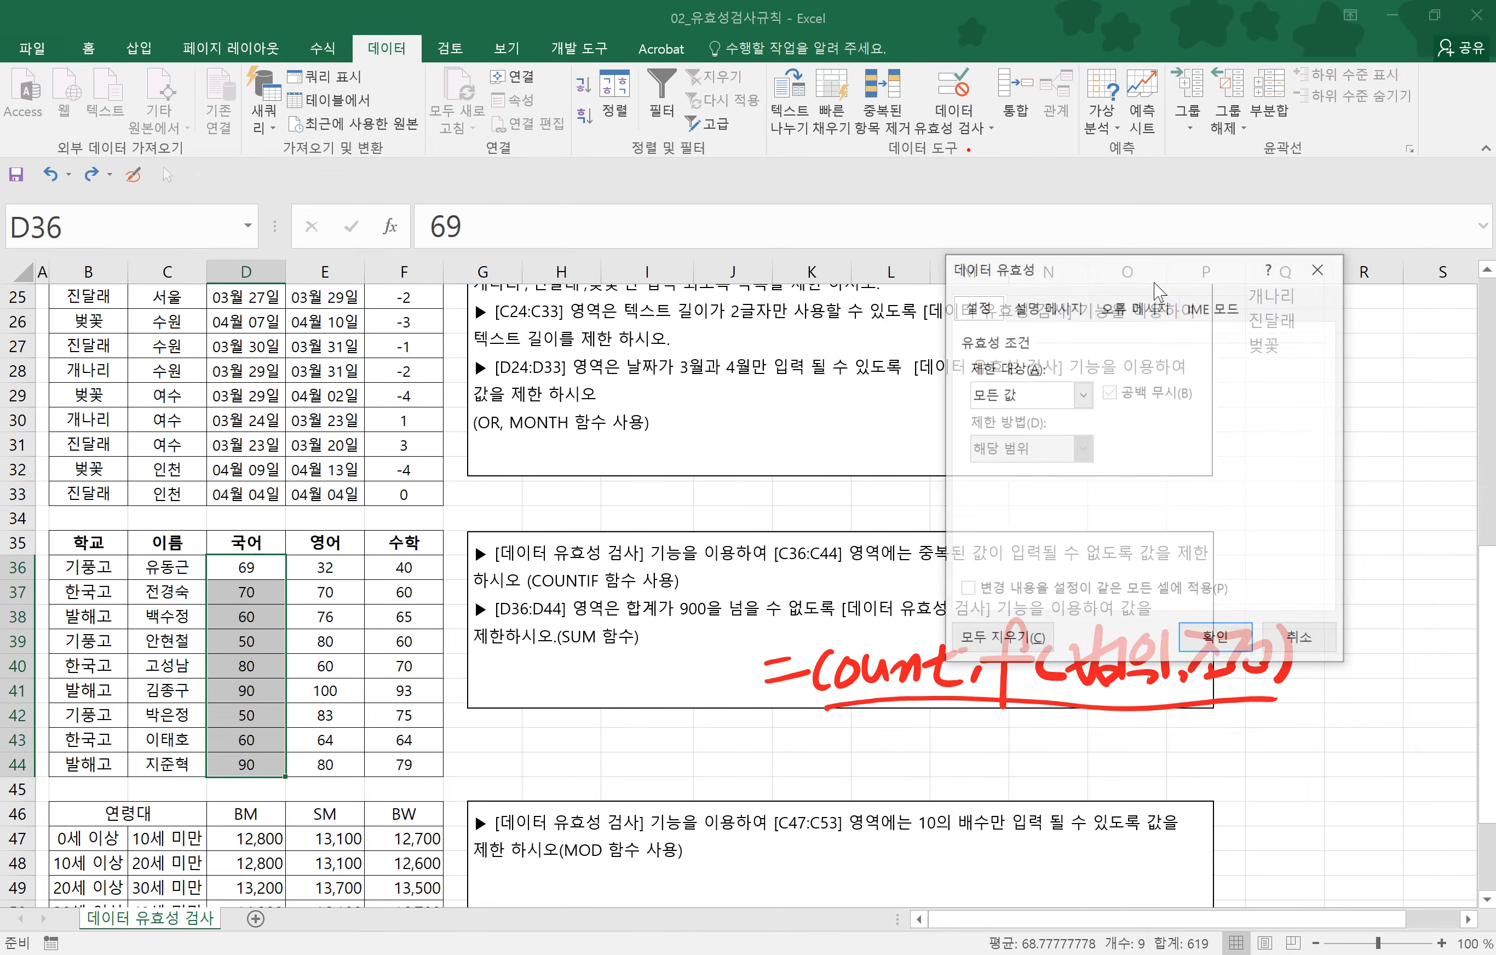
pyautogui.click(1059, 395)
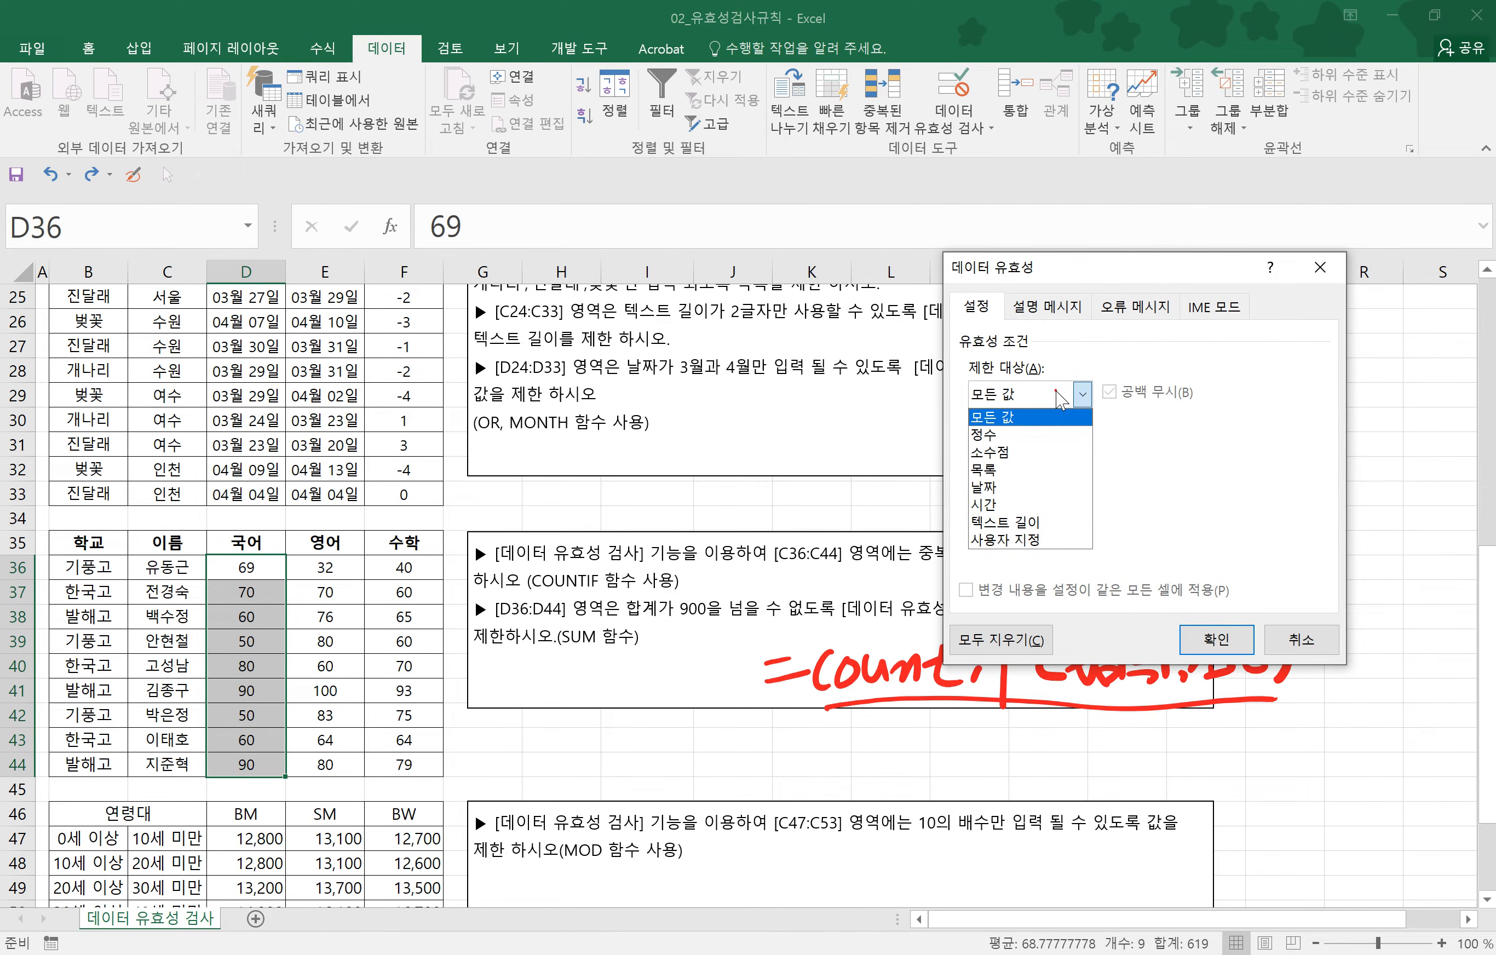
pyautogui.click(1101, 277)
pyautogui.moveTo(1145, 266); pyautogui.dragTo(991, 217)
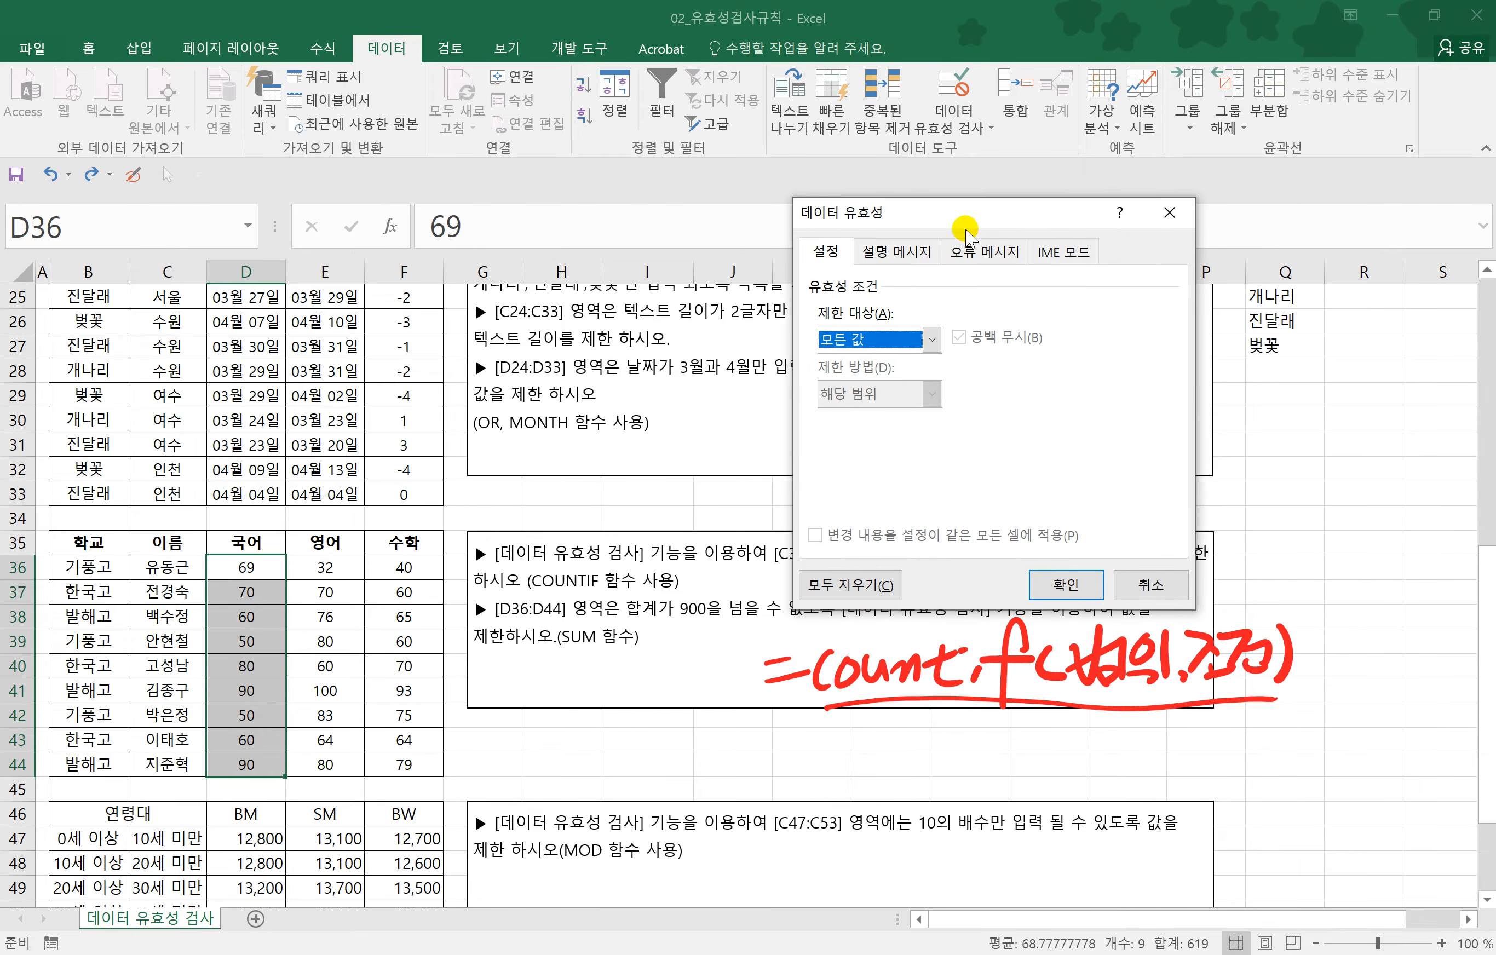
pyautogui.click(931, 339)
pyautogui.click(875, 487)
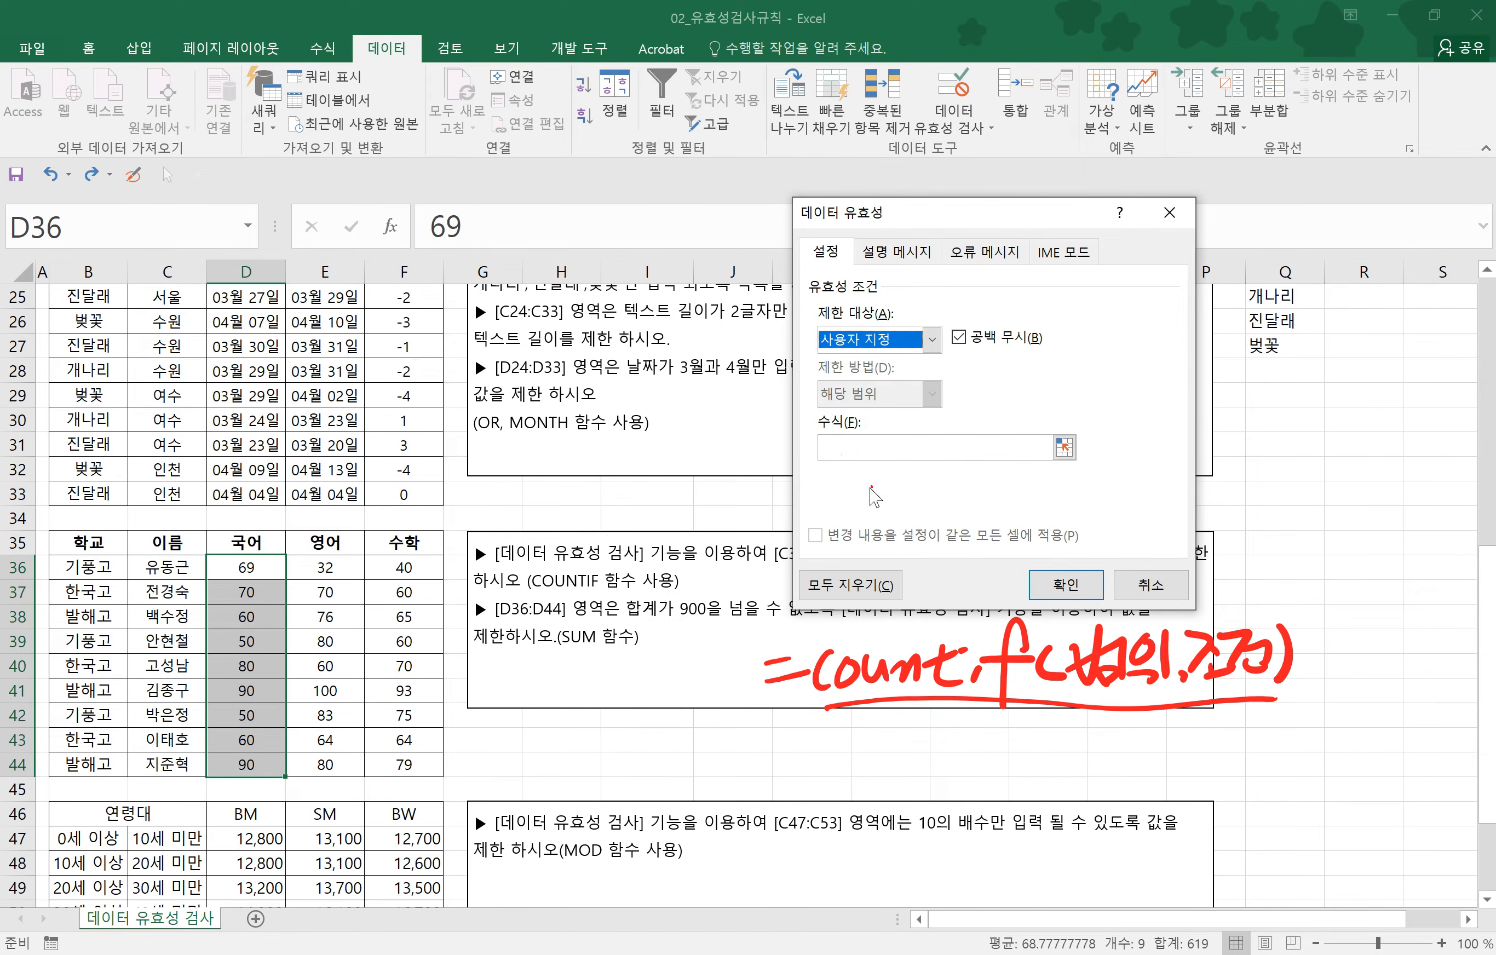
# - Set the D36:D44 rule's formula to =SUM($D$36:$D$44)<=900 and apply it
pyautogui.click(878, 447)
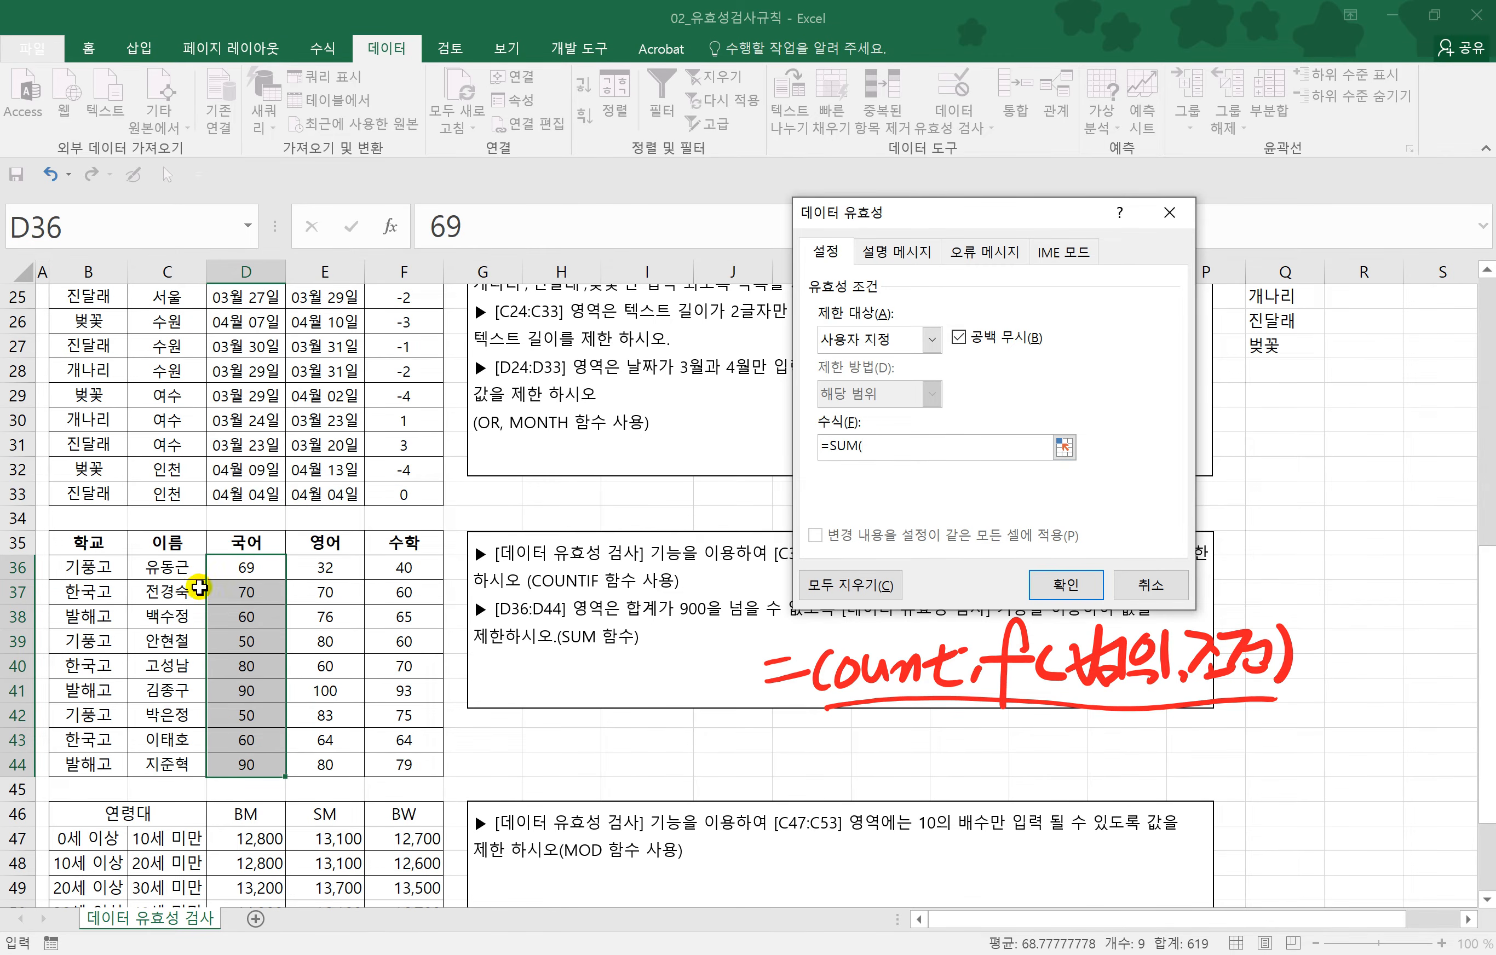
pyautogui.moveTo(254, 570); pyautogui.dragTo(245, 762)
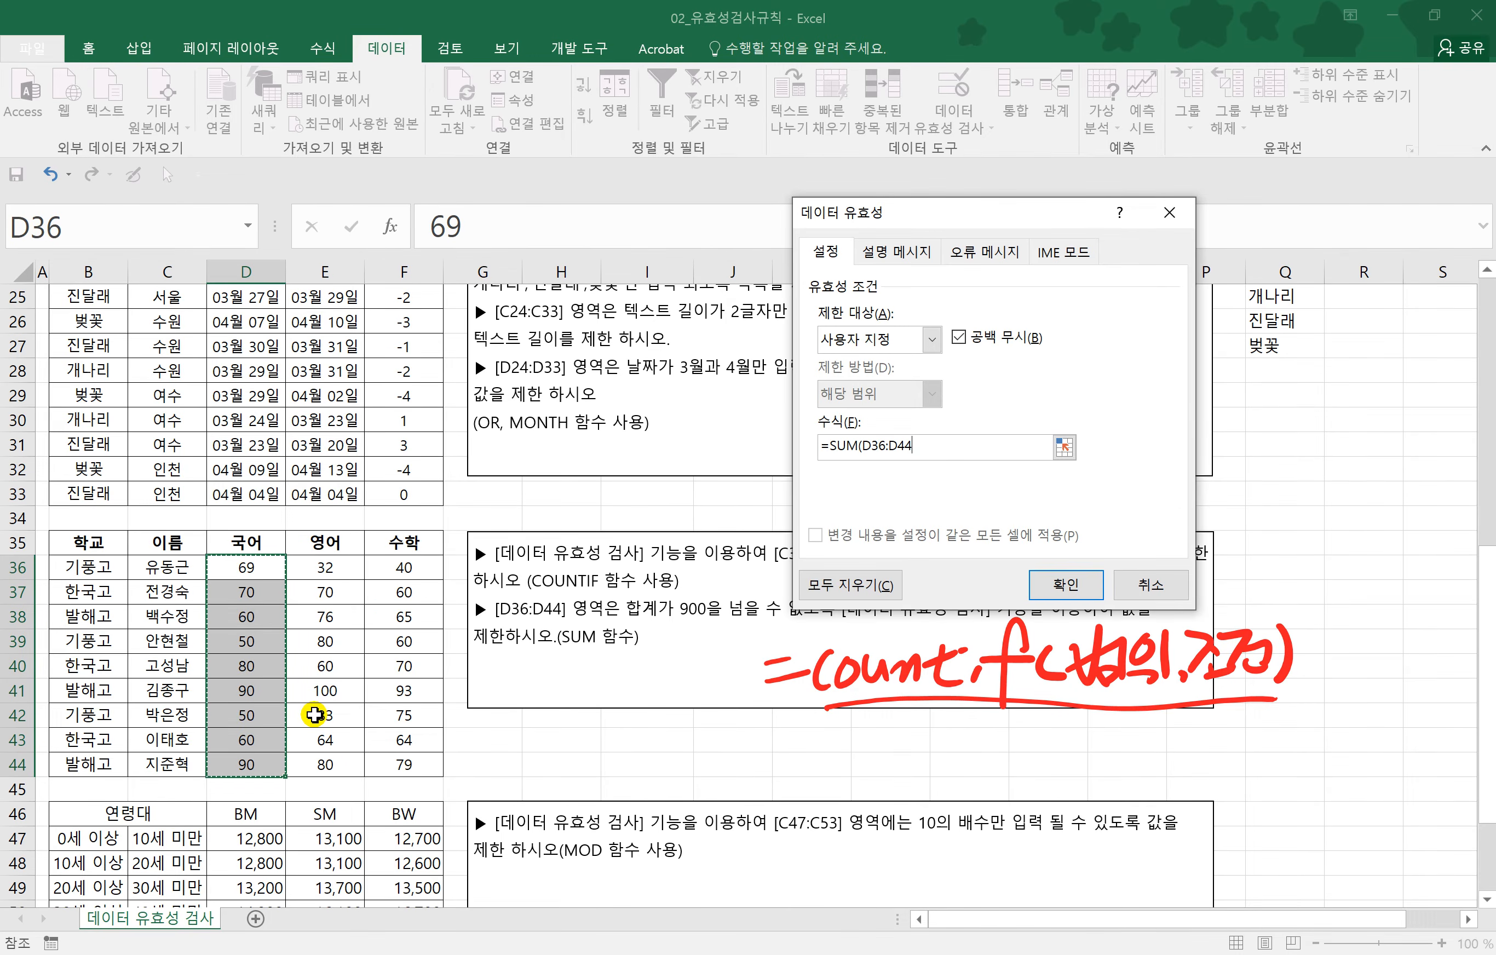
pyautogui.press('F4')
pyautogui.write(')')
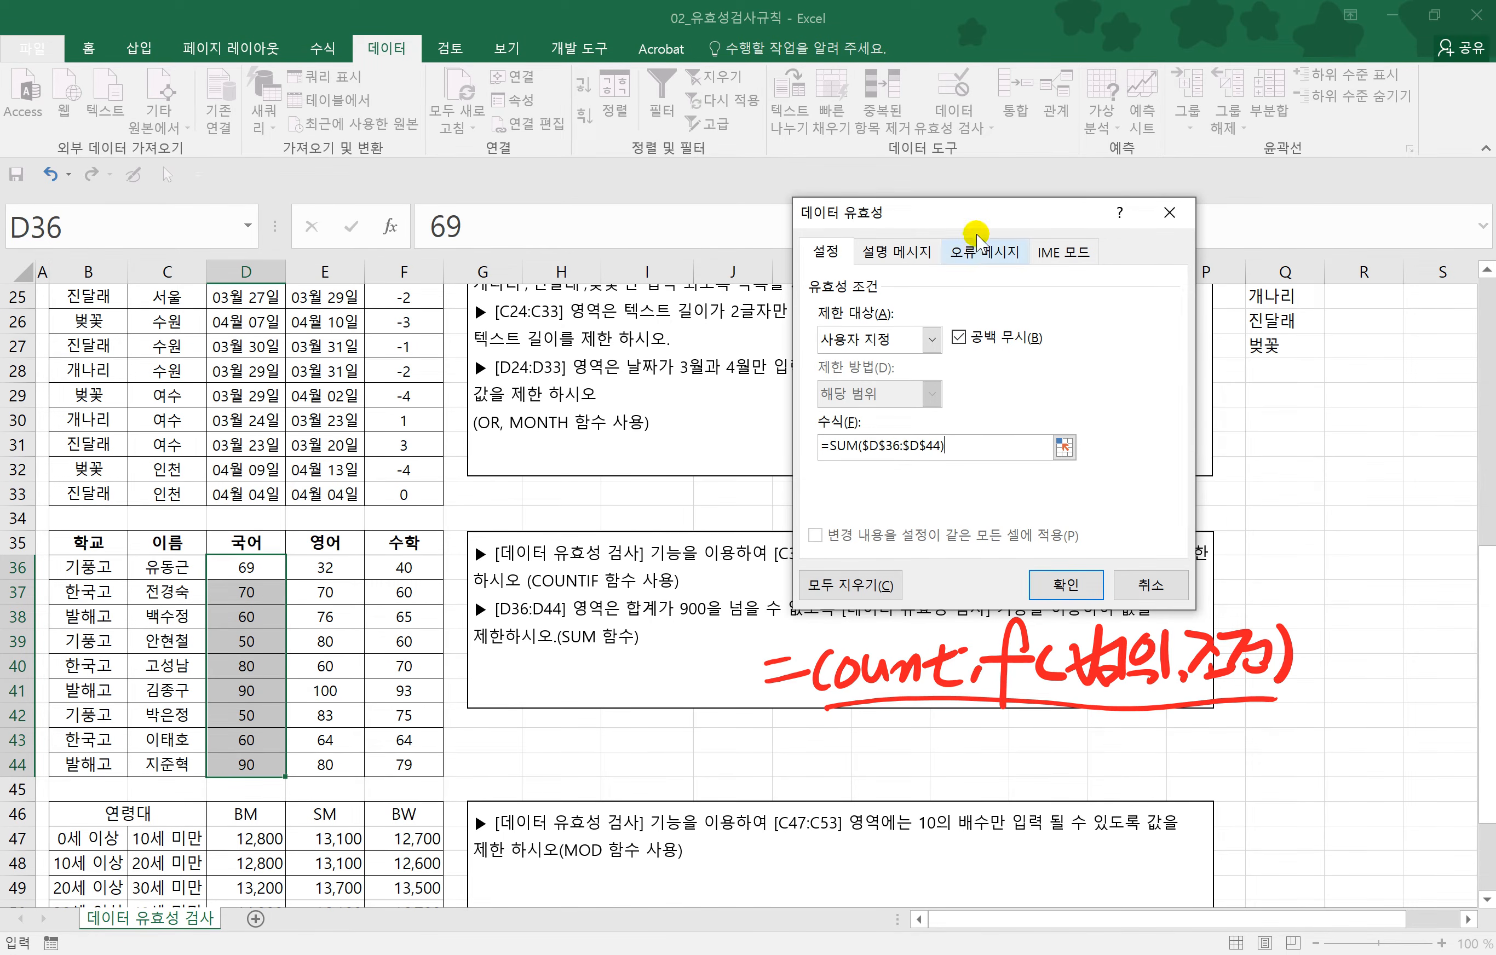
pyautogui.moveTo(985, 207); pyautogui.dragTo(1073, 177)
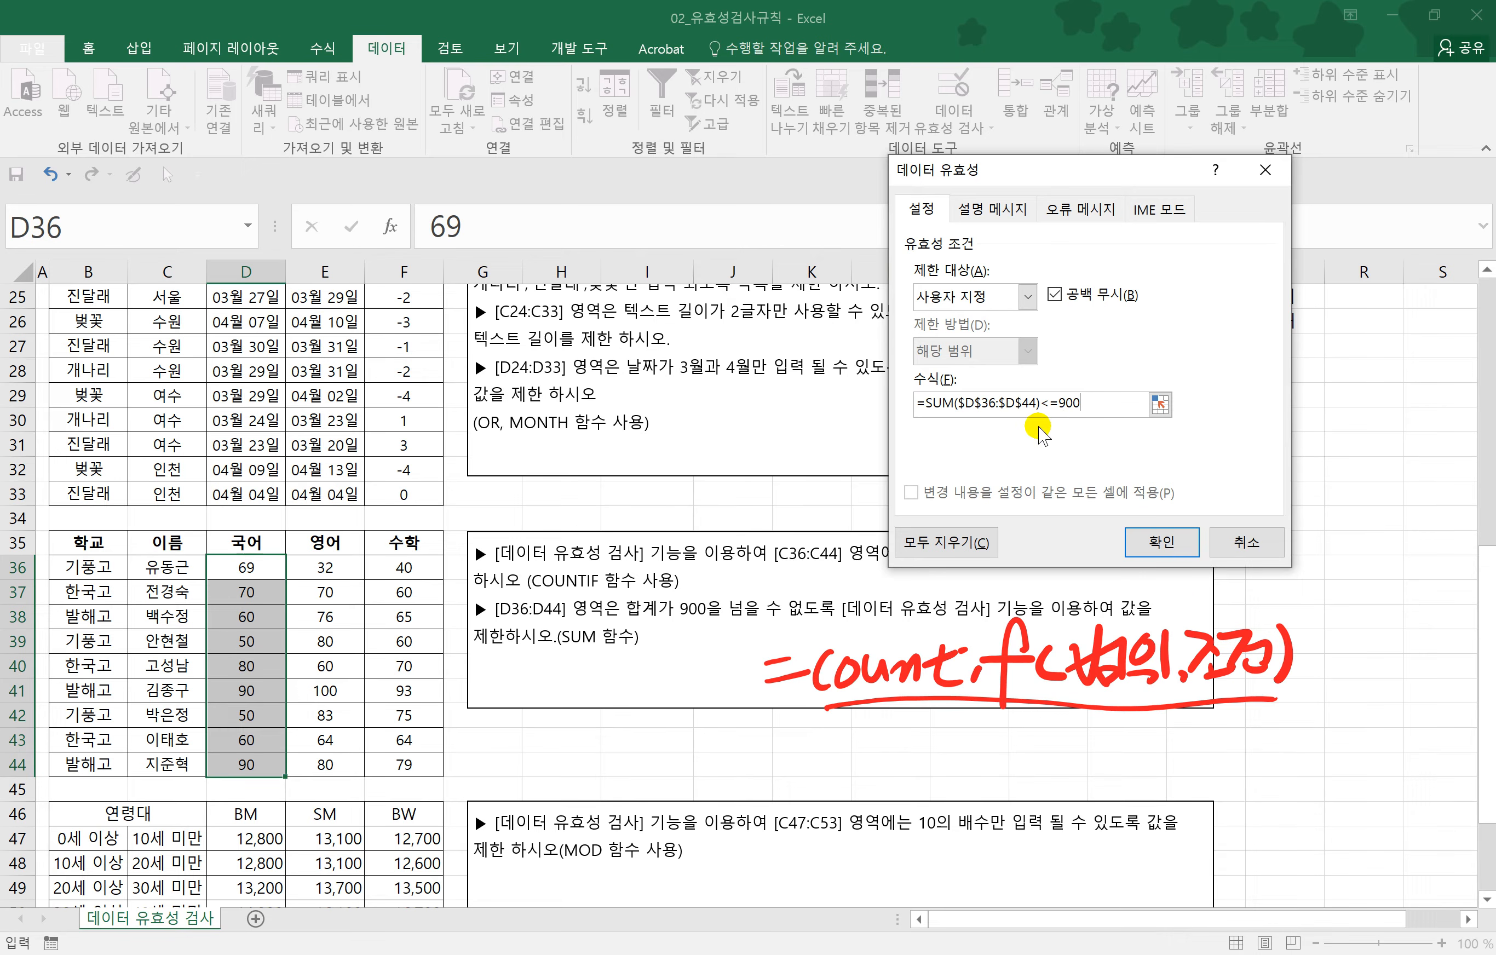
pyautogui.click(1159, 544)
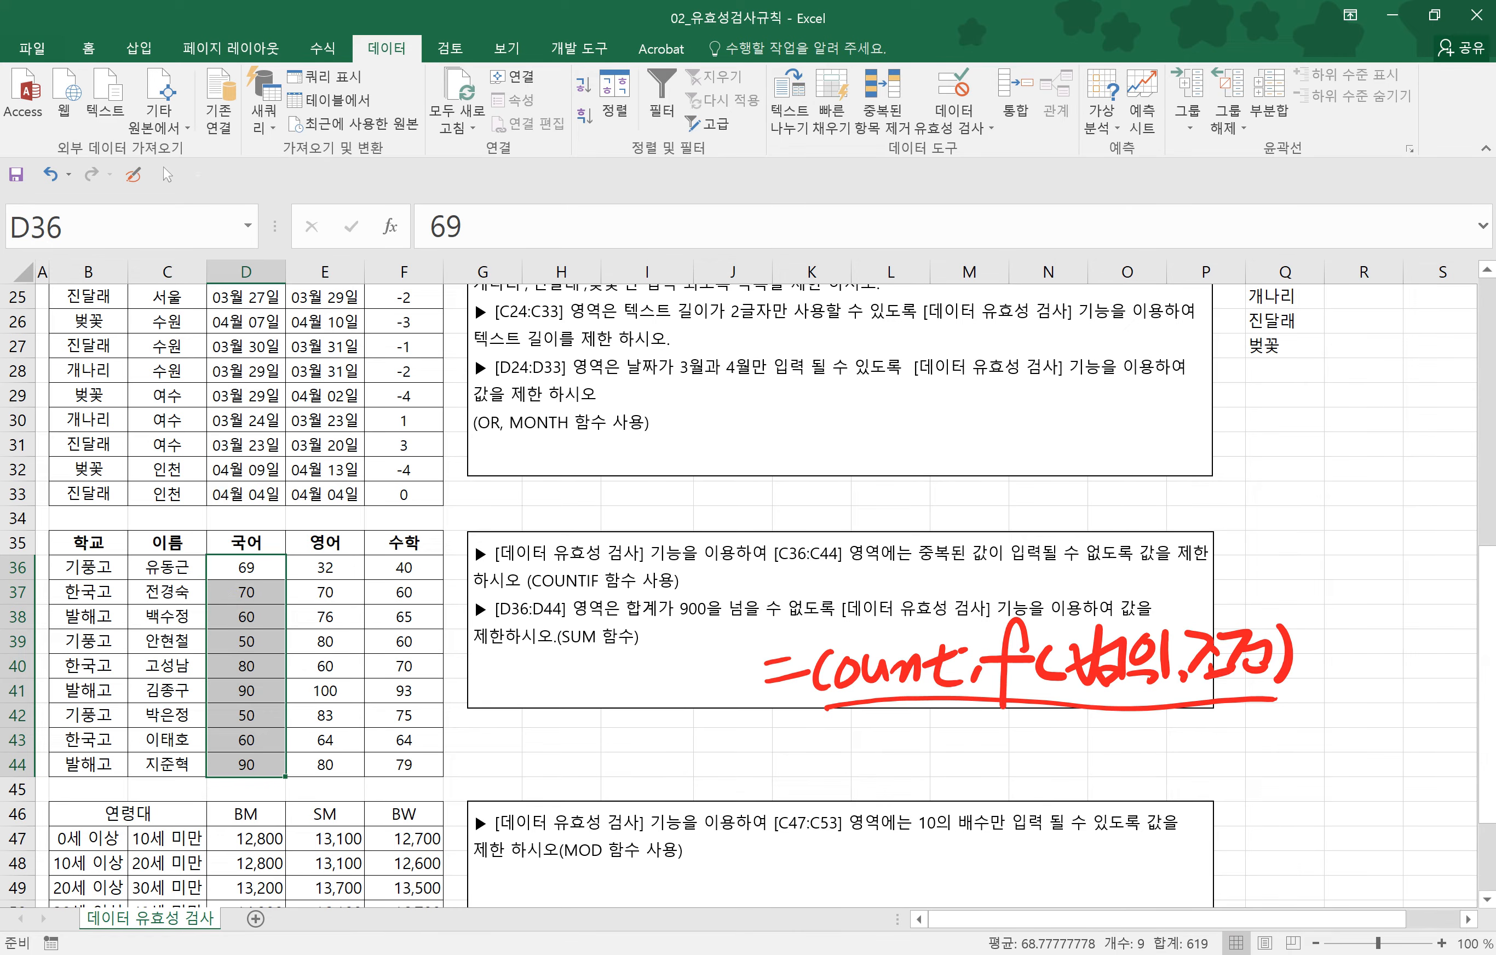
# - Test the sum limit in D36 with 400, cancelling it, and with 200, checking the range's sum and undoing the entry
pyautogui.click(267, 568)
pyautogui.write('400')
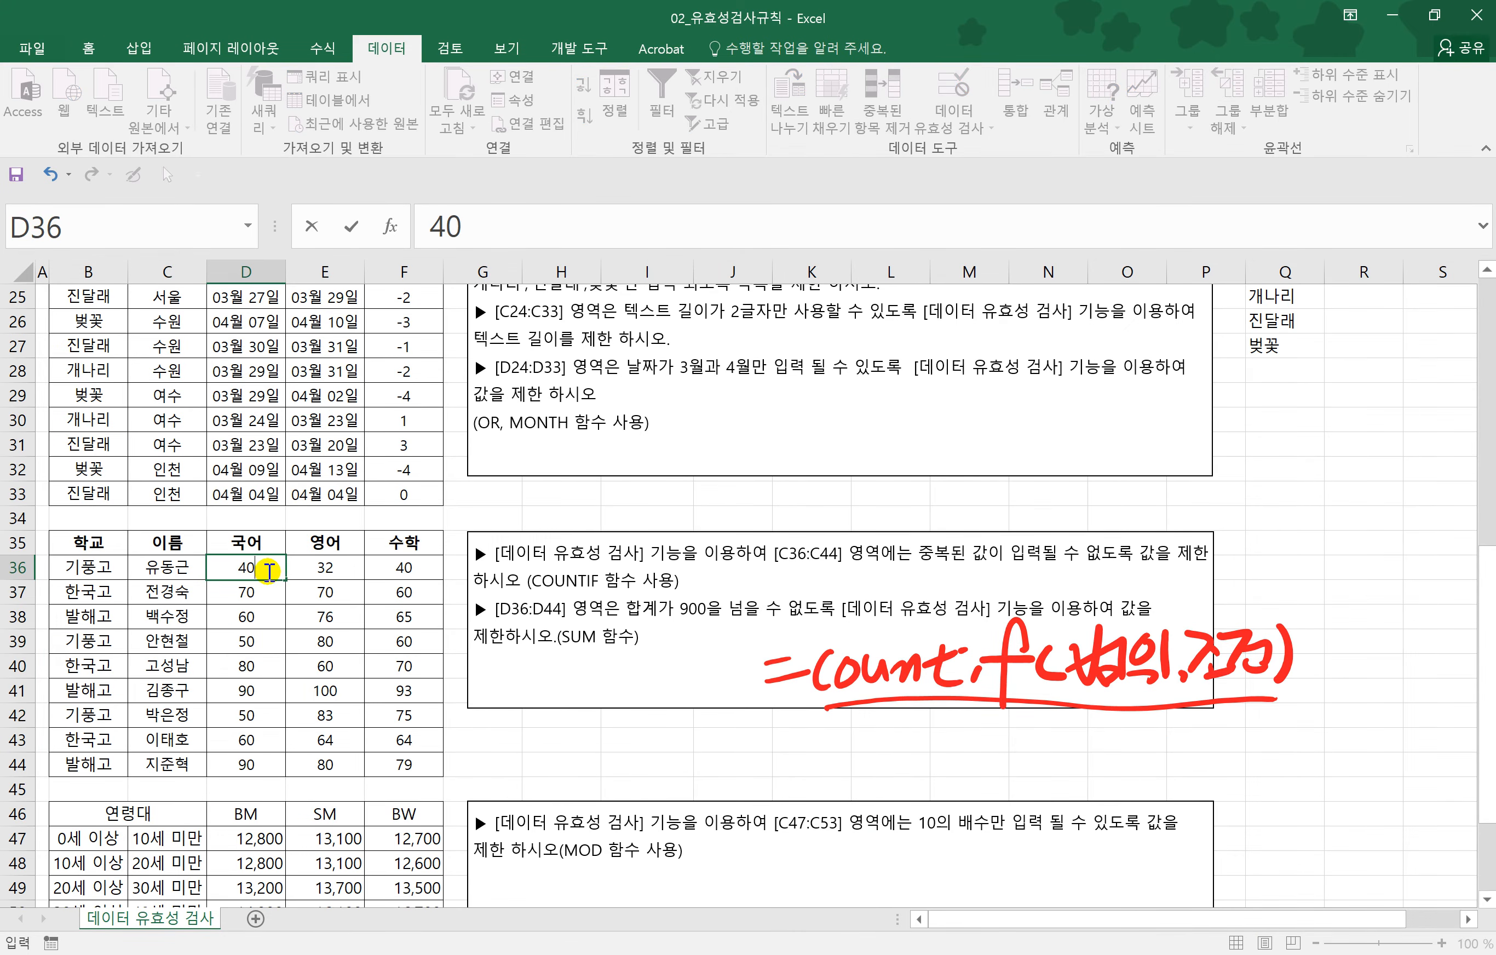
pyautogui.click(280, 605)
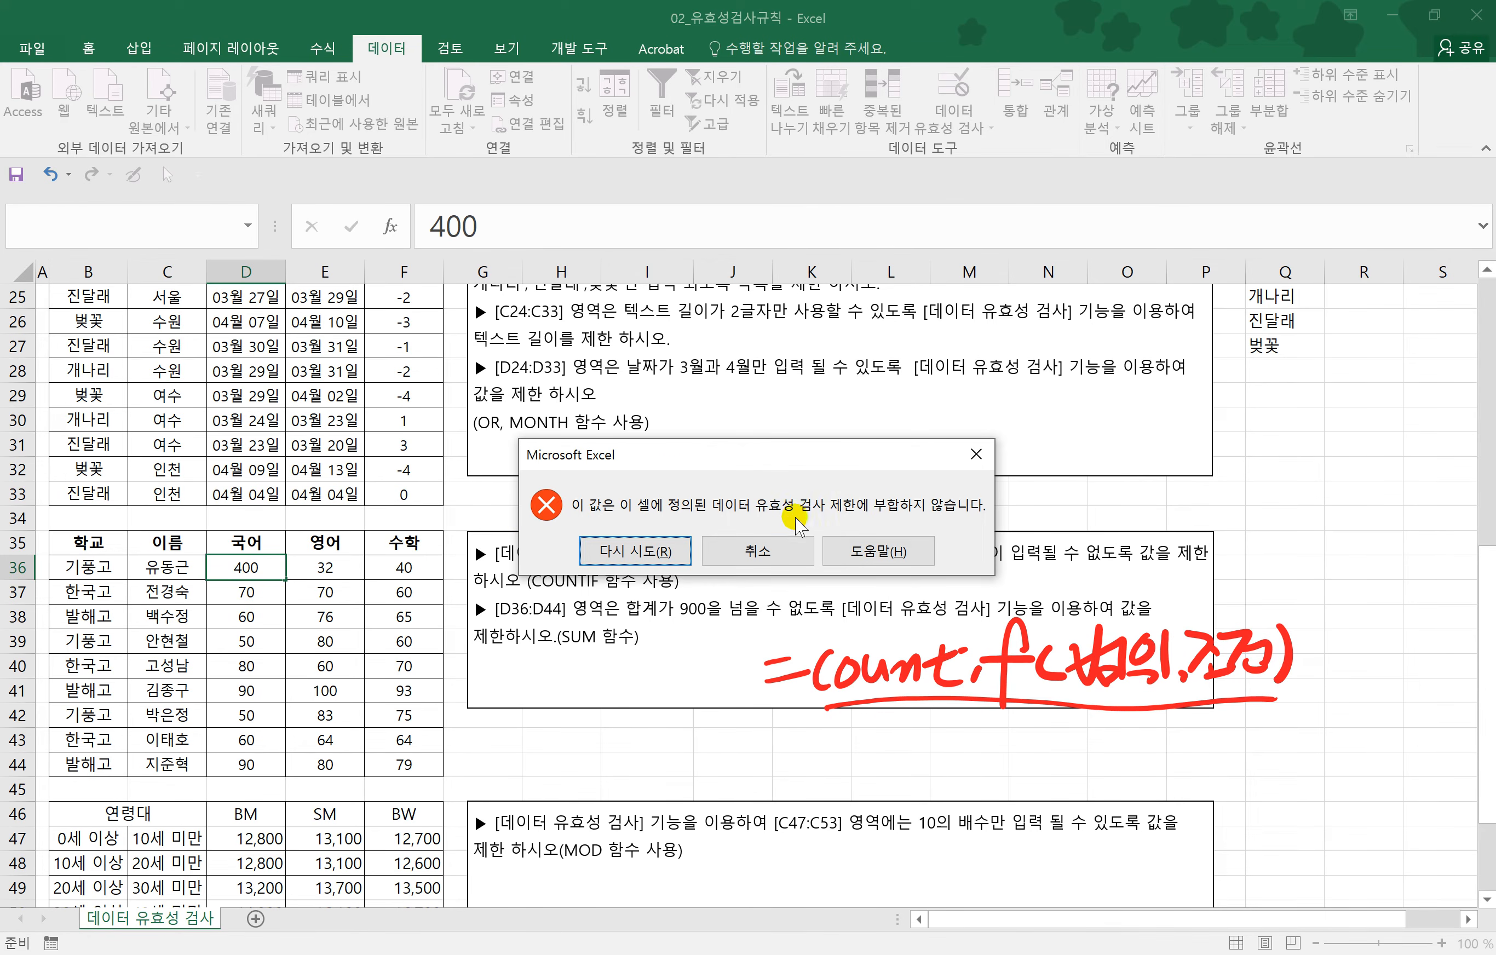
pyautogui.click(742, 551)
pyautogui.write('2')
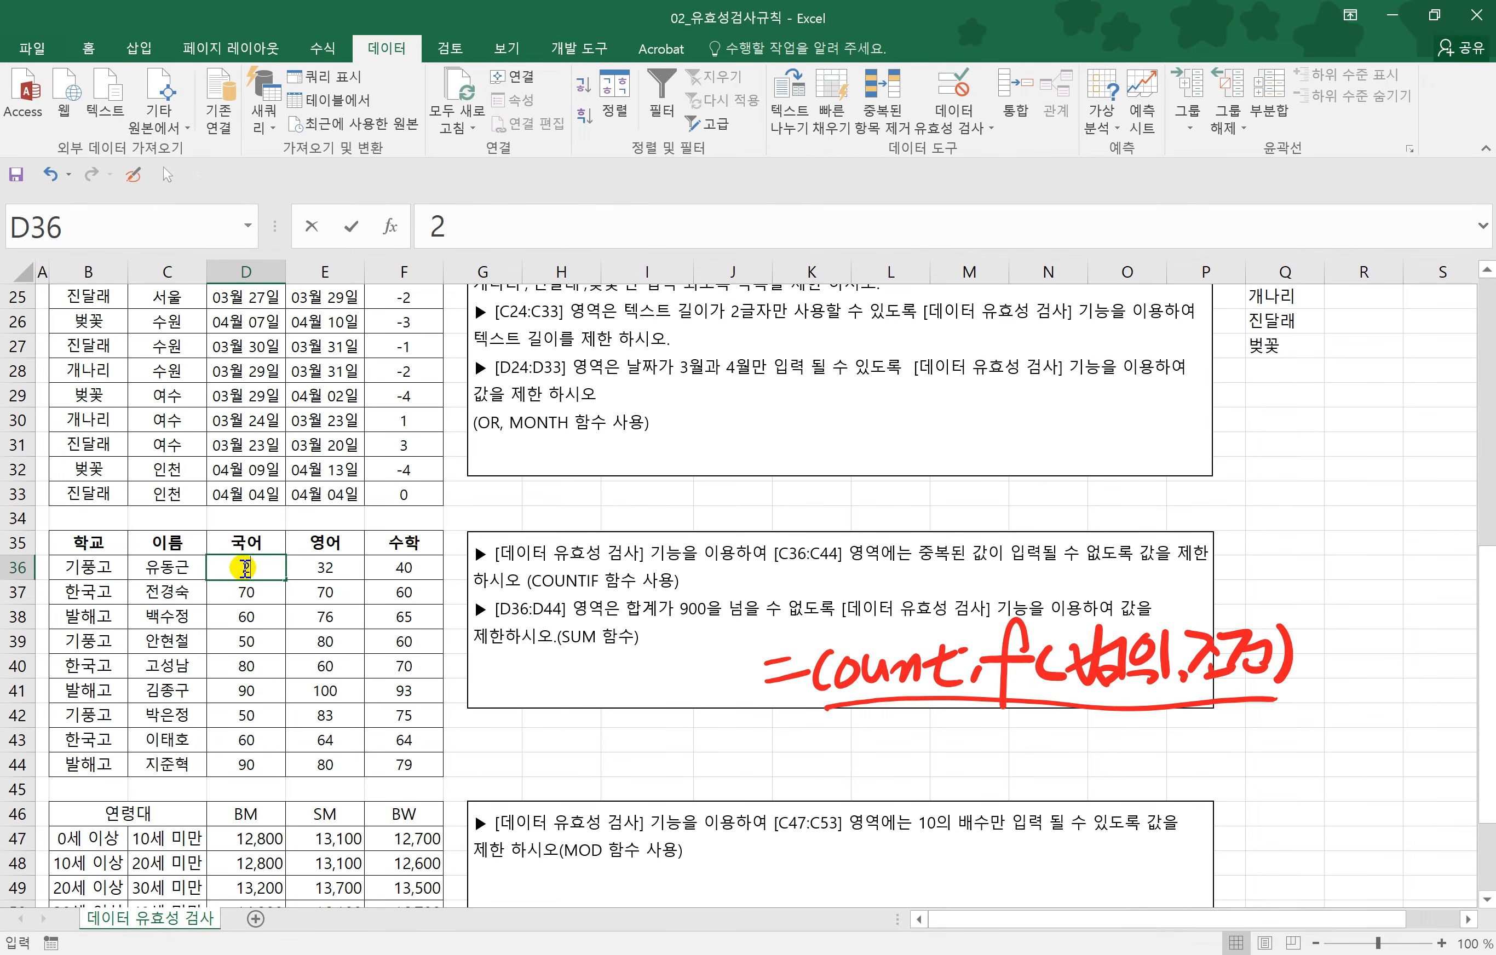
pyautogui.write('00')
pyautogui.press('Return')
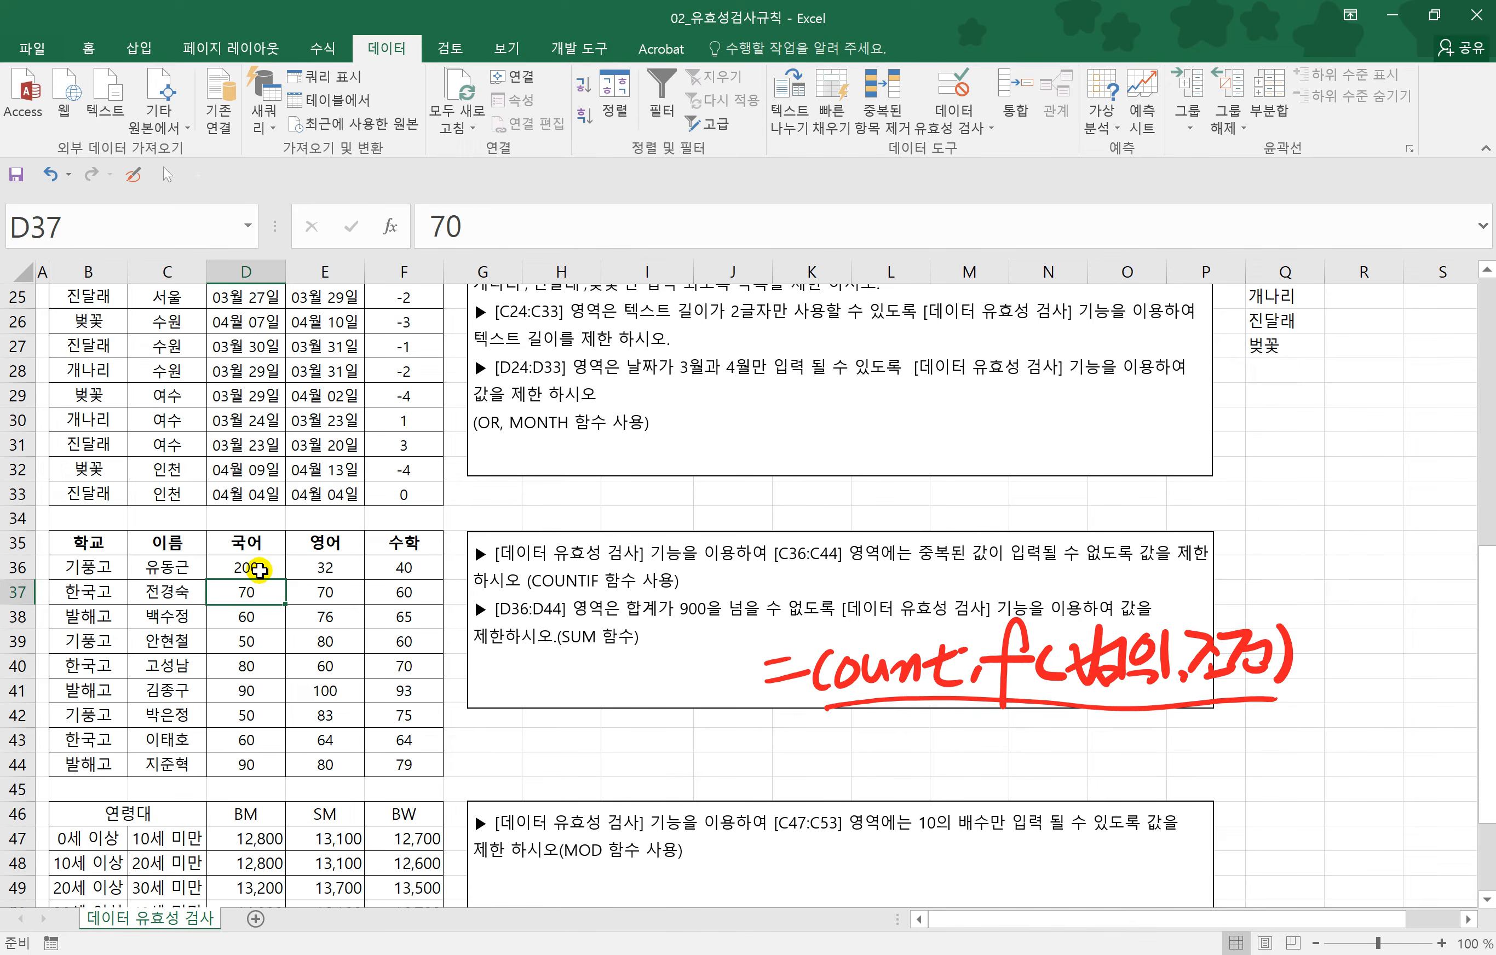
pyautogui.moveTo(266, 576); pyautogui.dragTo(260, 764)
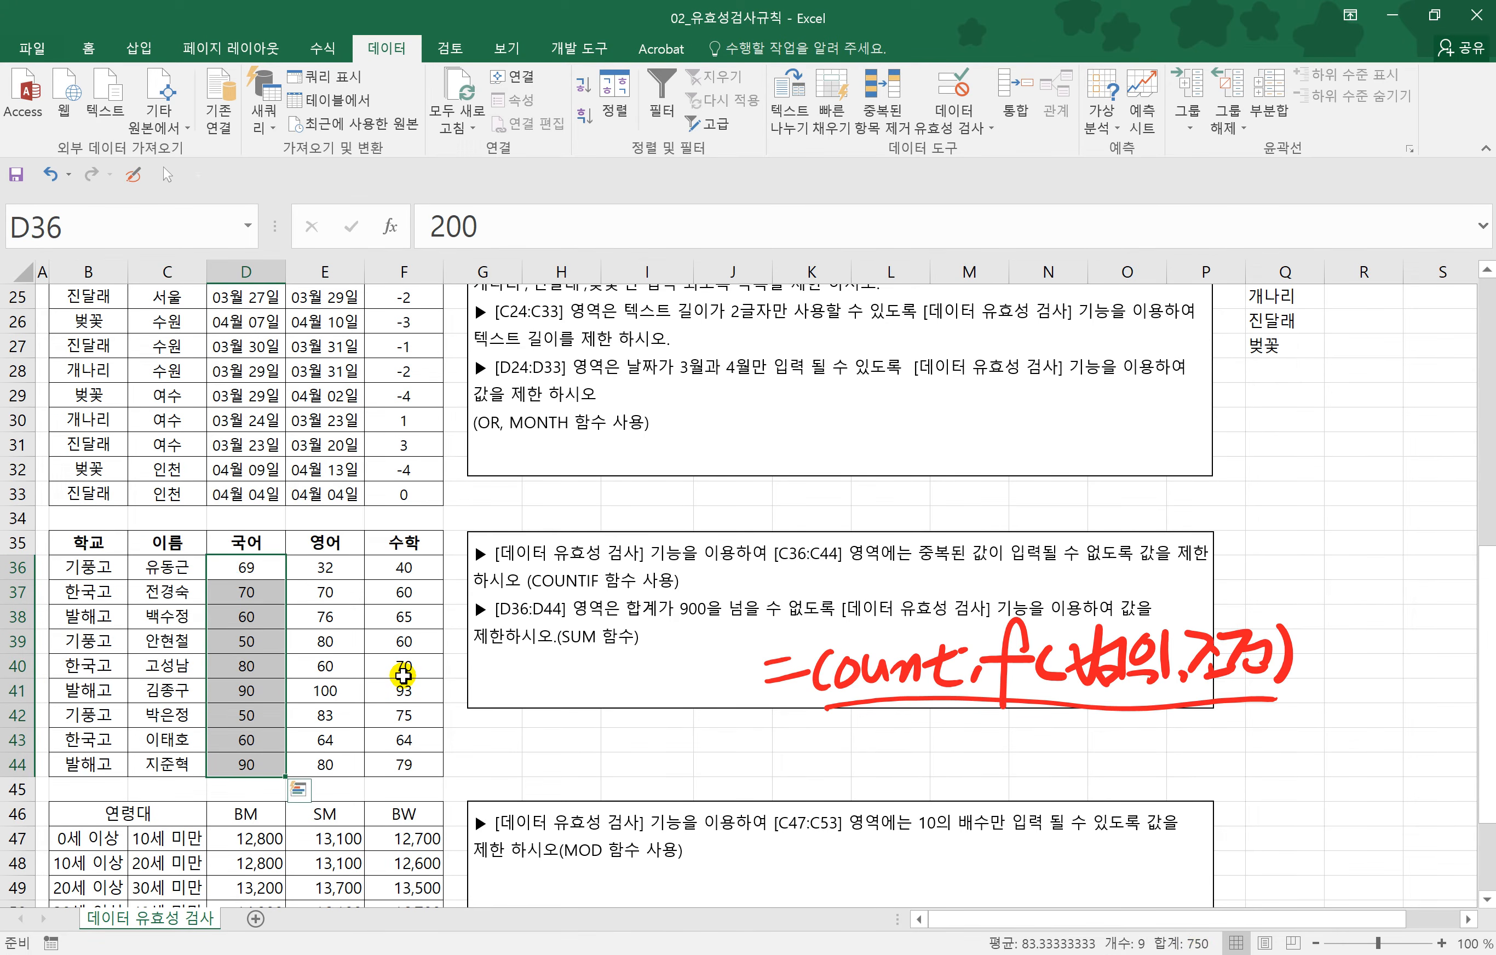
pyautogui.hotkey('ctrl', 'z')
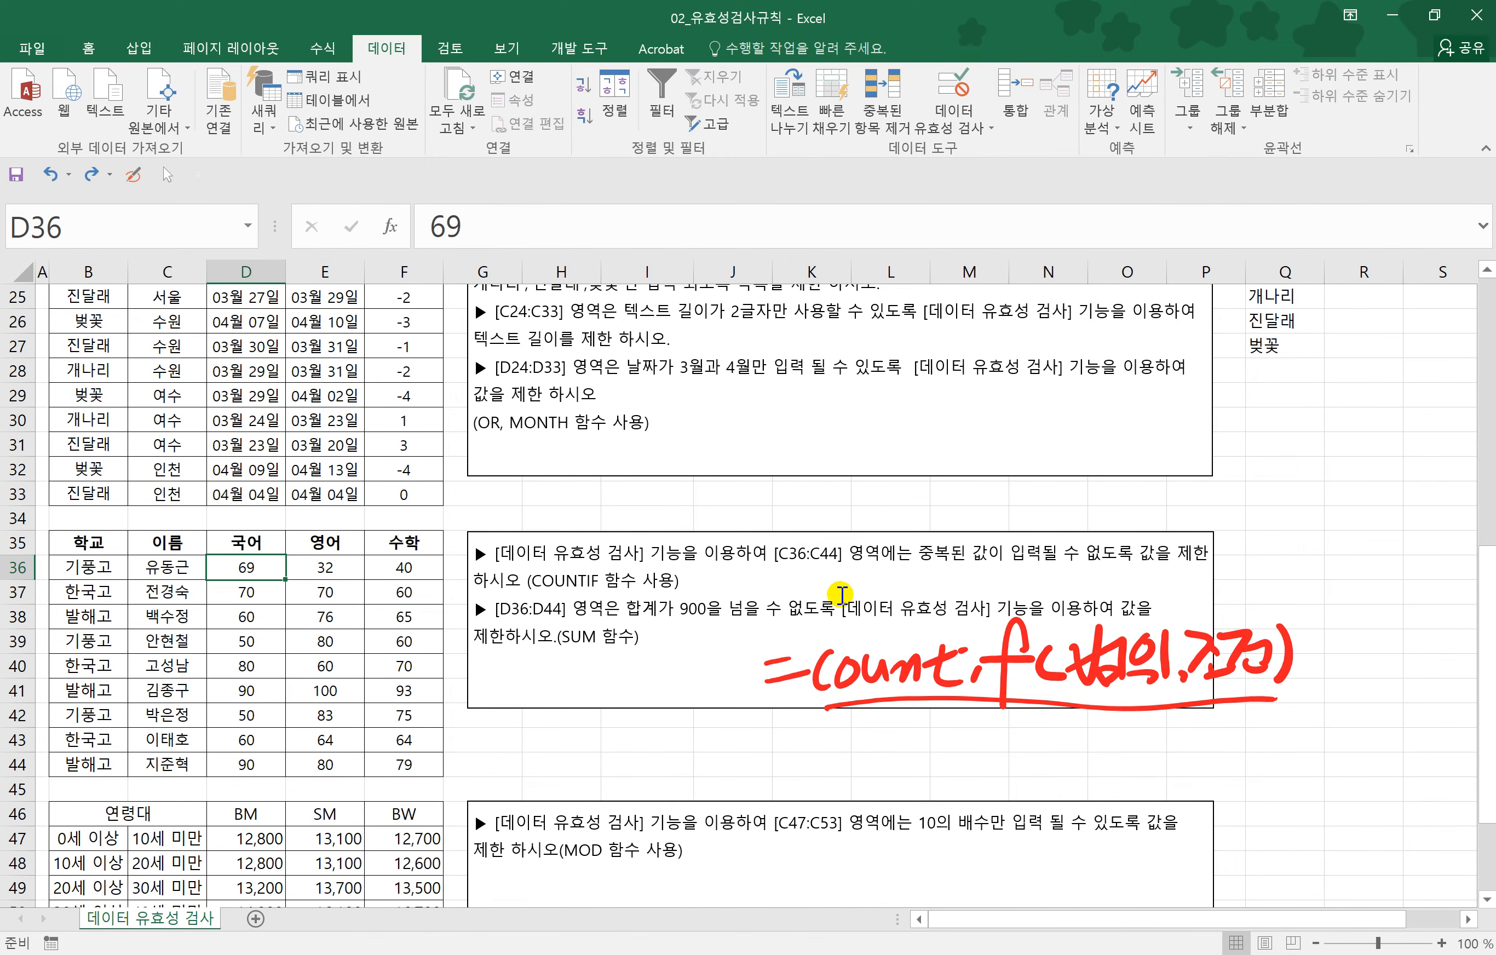
# - Handwrite =mod(숫자,k) in red ink below the C47:C53 multiple-of-10 instructions
pyautogui.click(491, 763)
pyautogui.scroll(-2, 527, 772)
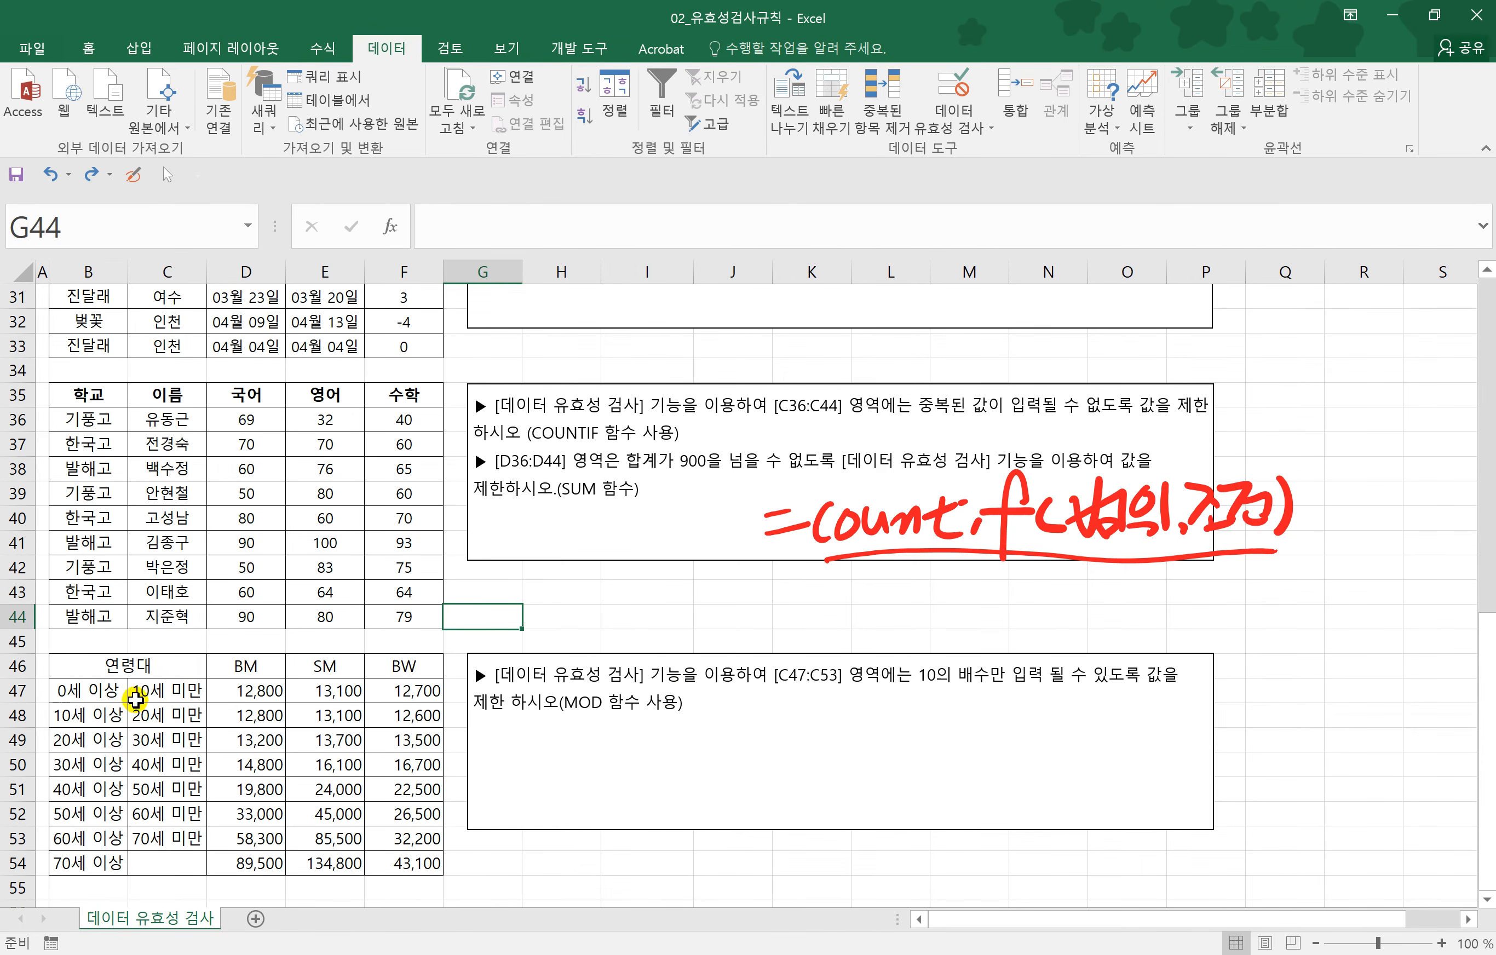
pyautogui.moveTo(146, 692); pyautogui.dragTo(157, 841)
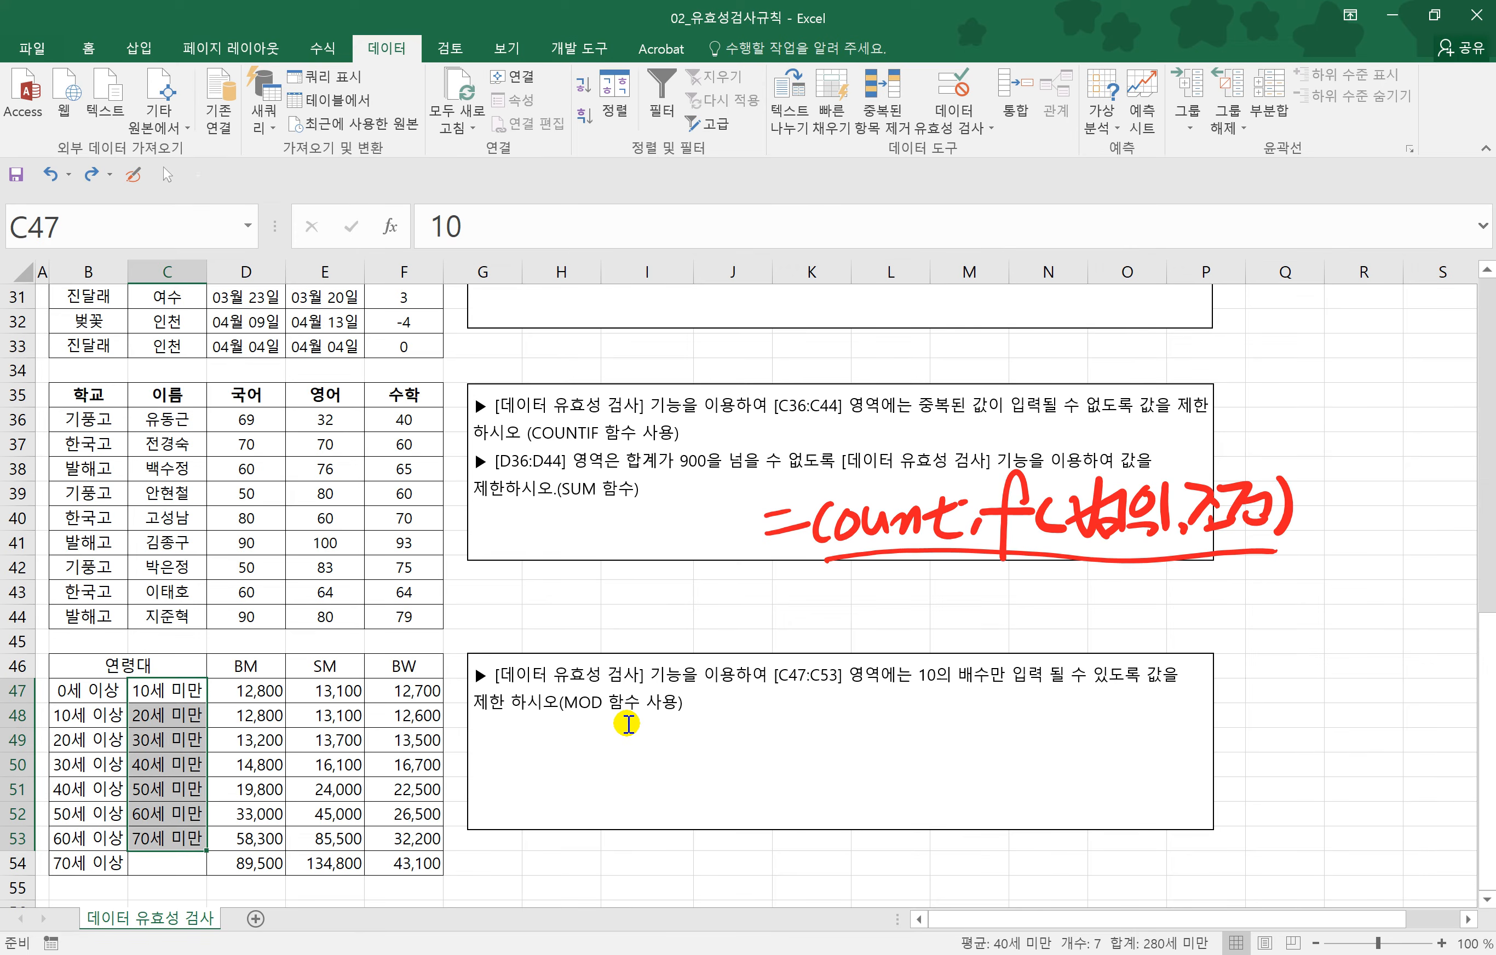
pyautogui.click(778, 720)
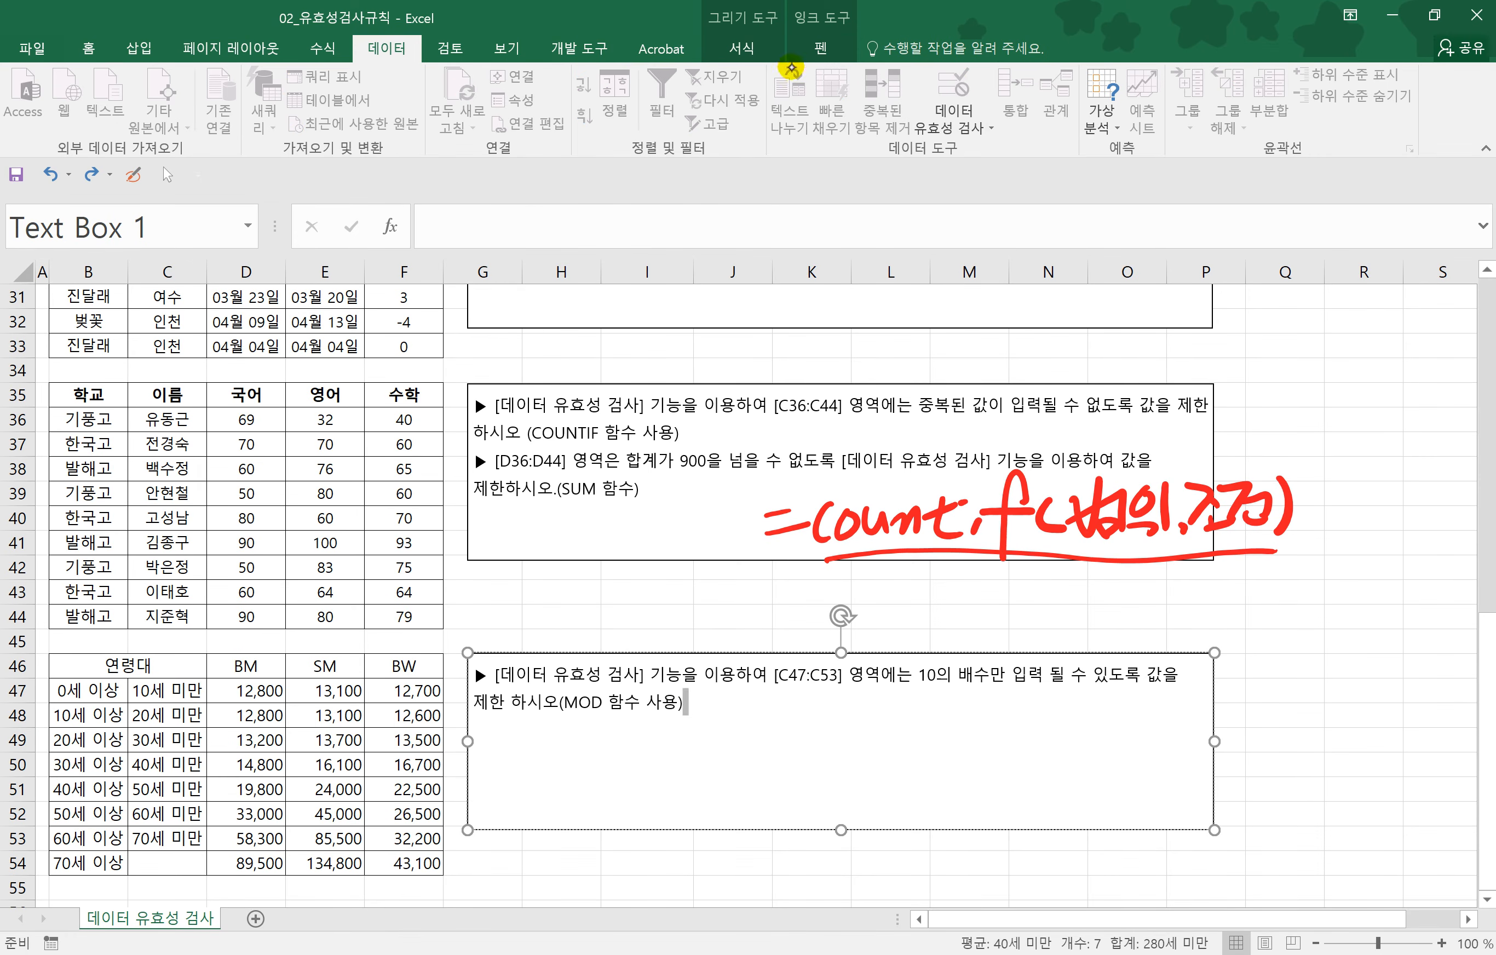
pyautogui.click(820, 48)
pyautogui.click(254, 111)
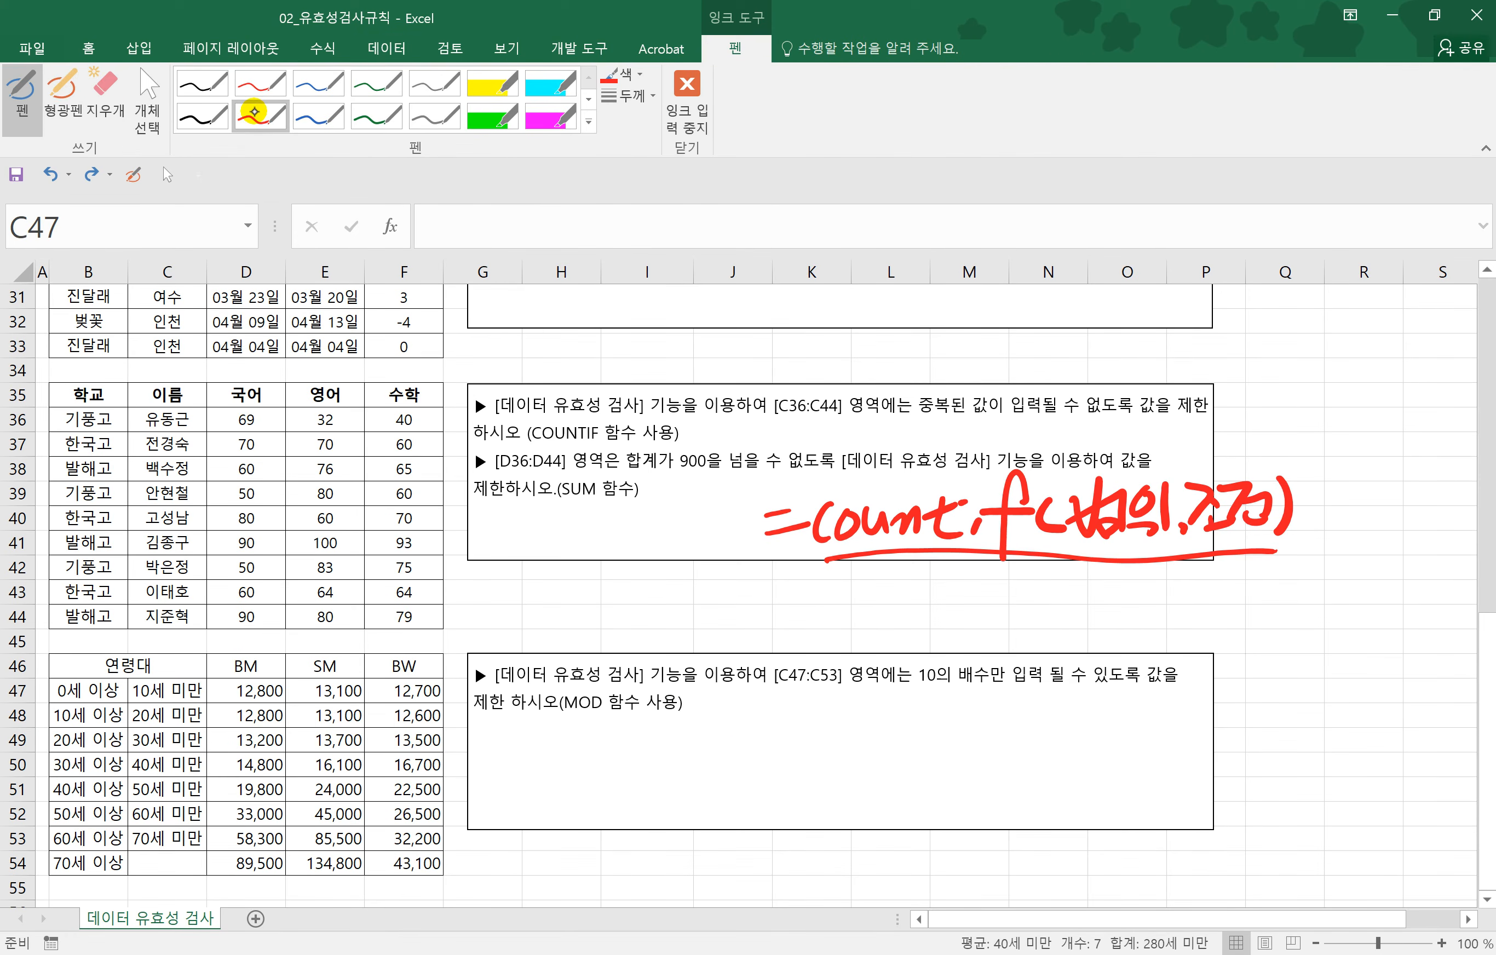
pyautogui.moveTo(749, 741)
pyautogui.mouseDown()
pyautogui.moveTo(788, 731)
pyautogui.moveTo(788, 750)
pyautogui.moveTo(870, 746)
pyautogui.mouseUp()
pyautogui.click(904, 754)
pyautogui.moveTo(902, 696); pyautogui.dragTo(906, 767)
pyautogui.moveTo(938, 704)
pyautogui.mouseDown()
pyautogui.moveTo(922, 724)
pyautogui.moveTo(931, 765)
pyautogui.mouseUp()
pyautogui.moveTo(943, 729)
pyautogui.mouseDown()
pyautogui.moveTo(971, 712)
pyautogui.moveTo(974, 742)
pyautogui.mouseUp()
pyautogui.moveTo(943, 754)
pyautogui.mouseDown()
pyautogui.moveTo(949, 774)
pyautogui.moveTo(1004, 743)
pyautogui.mouseUp()
pyautogui.click(980, 753)
pyautogui.moveTo(1019, 703); pyautogui.dragTo(1023, 772)
pyautogui.moveTo(1063, 751); pyautogui.dragTo(1052, 770)
pyautogui.moveTo(1074, 696); pyautogui.dragTo(1076, 765)
pyautogui.moveTo(1101, 723)
pyautogui.mouseDown()
pyautogui.moveTo(1083, 740)
pyautogui.moveTo(1108, 754)
pyautogui.mouseUp()
pyautogui.moveTo(1117, 702); pyautogui.dragTo(1119, 761)
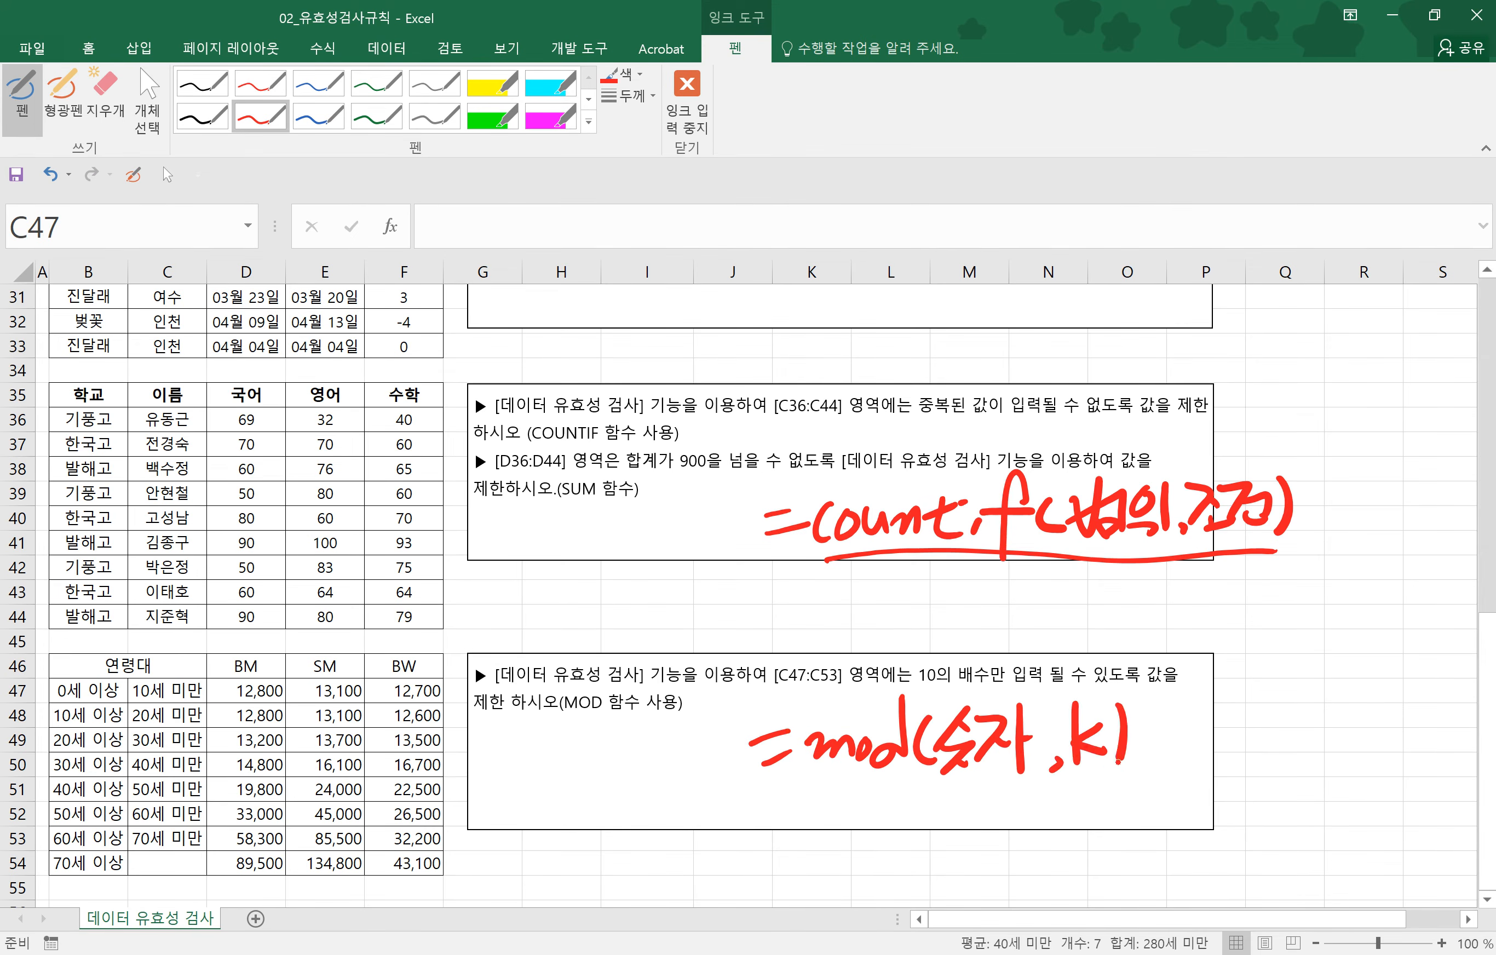
pyautogui.click(1106, 732)
# - Handwrite the example =mod(10,3) → 1 in red ink beneath the general MOD syntax
pyautogui.moveTo(776, 834); pyautogui.dragTo(802, 822)
pyautogui.moveTo(798, 848); pyautogui.dragTo(891, 845)
pyautogui.moveTo(908, 824)
pyautogui.mouseDown()
pyautogui.moveTo(905, 838)
pyautogui.moveTo(947, 849)
pyautogui.mouseUp()
pyautogui.moveTo(946, 839); pyautogui.dragTo(930, 854)
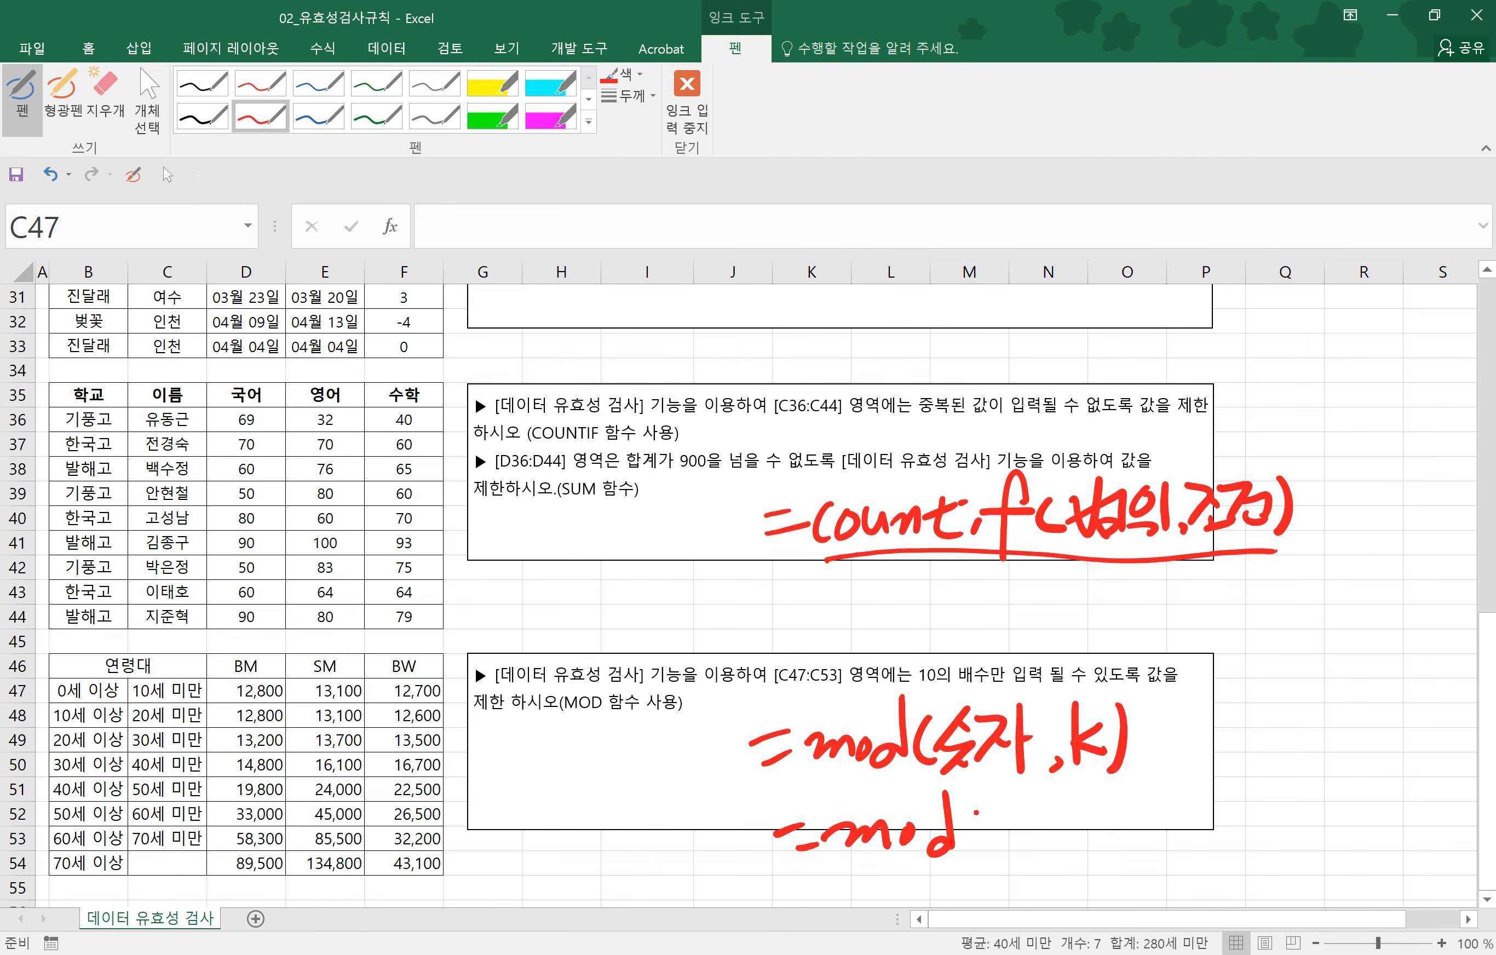
pyautogui.moveTo(999, 801); pyautogui.dragTo(996, 858)
pyautogui.moveTo(1038, 804)
pyautogui.mouseDown()
pyautogui.moveTo(1017, 837)
pyautogui.moveTo(1046, 811)
pyautogui.moveTo(1074, 860)
pyautogui.mouseUp()
pyautogui.moveTo(1109, 807); pyautogui.dragTo(1108, 852)
pyautogui.moveTo(1143, 790)
pyautogui.mouseDown()
pyautogui.moveTo(1154, 856)
pyautogui.moveTo(1233, 818)
pyautogui.mouseUp()
pyautogui.moveTo(1211, 804); pyautogui.dragTo(1257, 848)
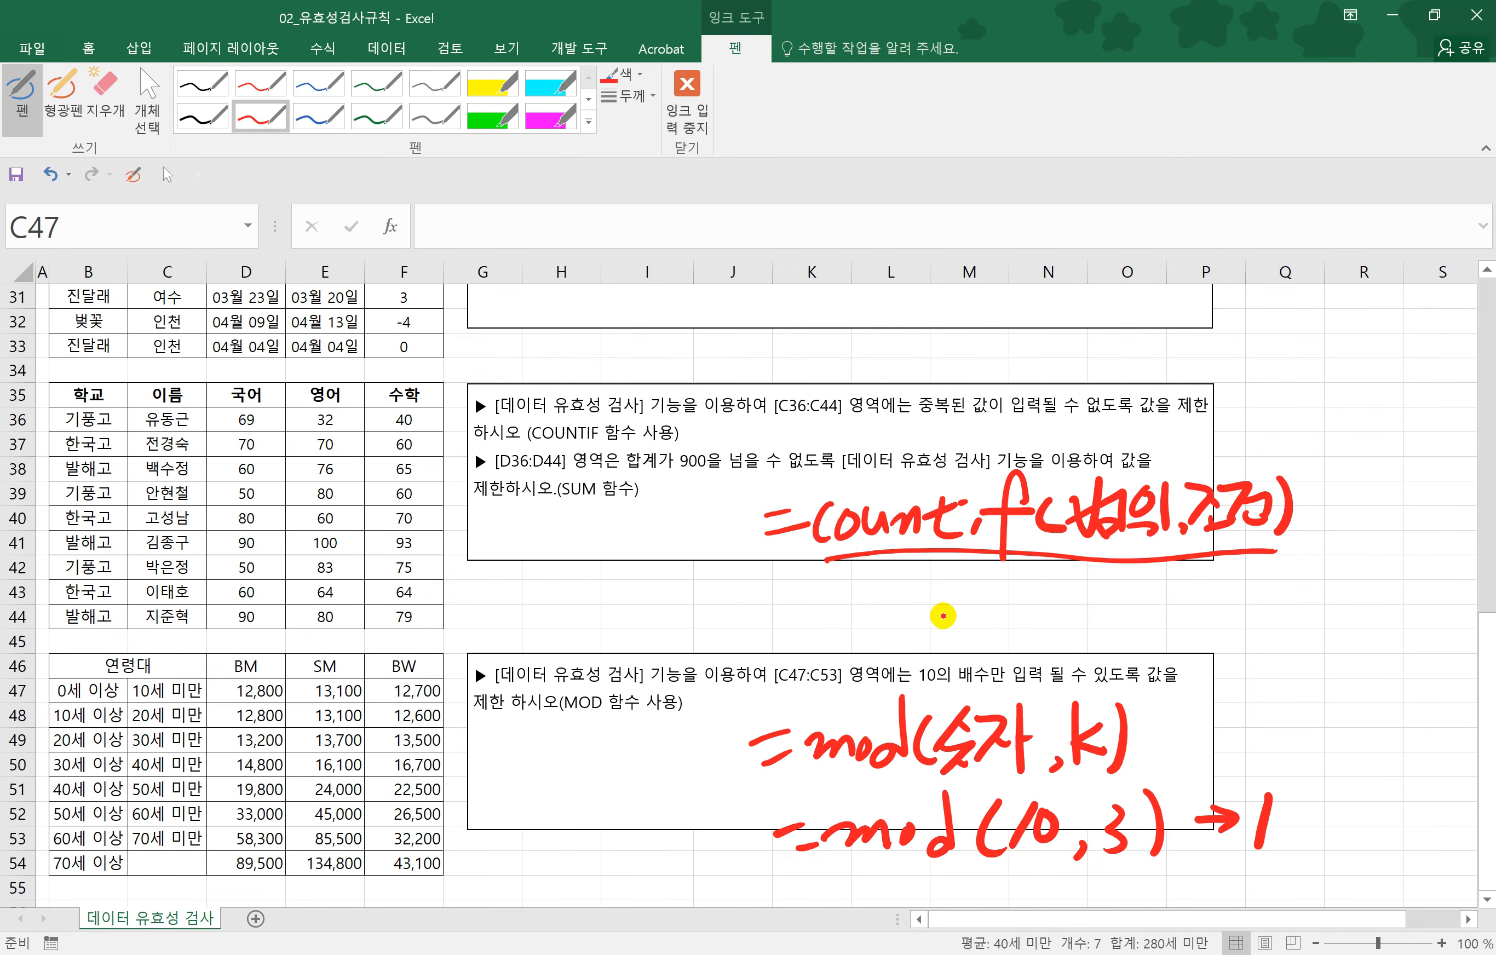
# - Handwrite the condition =mod(숫자,10)=0 in red ink above the C47:C53 instruction box and stop inking
pyautogui.moveTo(922, 608); pyautogui.dragTo(947, 606)
pyautogui.moveTo(931, 627); pyautogui.dragTo(1043, 623)
pyautogui.moveTo(1080, 564)
pyautogui.mouseDown()
pyautogui.moveTo(1068, 631)
pyautogui.moveTo(1107, 638)
pyautogui.moveTo(1151, 593)
pyautogui.moveTo(1126, 646)
pyautogui.mouseUp()
pyautogui.moveTo(1143, 633); pyautogui.dragTo(1169, 628)
pyautogui.moveTo(1176, 622)
pyautogui.mouseDown()
pyautogui.moveTo(1193, 609)
pyautogui.moveTo(1207, 648)
pyautogui.mouseUp()
pyautogui.moveTo(1226, 630); pyautogui.dragTo(1220, 653)
pyautogui.moveTo(1258, 596)
pyautogui.mouseDown()
pyautogui.moveTo(1265, 631)
pyautogui.moveTo(1280, 601)
pyautogui.mouseUp()
pyautogui.moveTo(1310, 594); pyautogui.dragTo(1318, 648)
pyautogui.moveTo(1339, 613); pyautogui.dragTo(1360, 611)
pyautogui.moveTo(1340, 621)
pyautogui.mouseDown()
pyautogui.moveTo(1362, 618)
pyautogui.moveTo(1376, 583)
pyautogui.mouseUp()
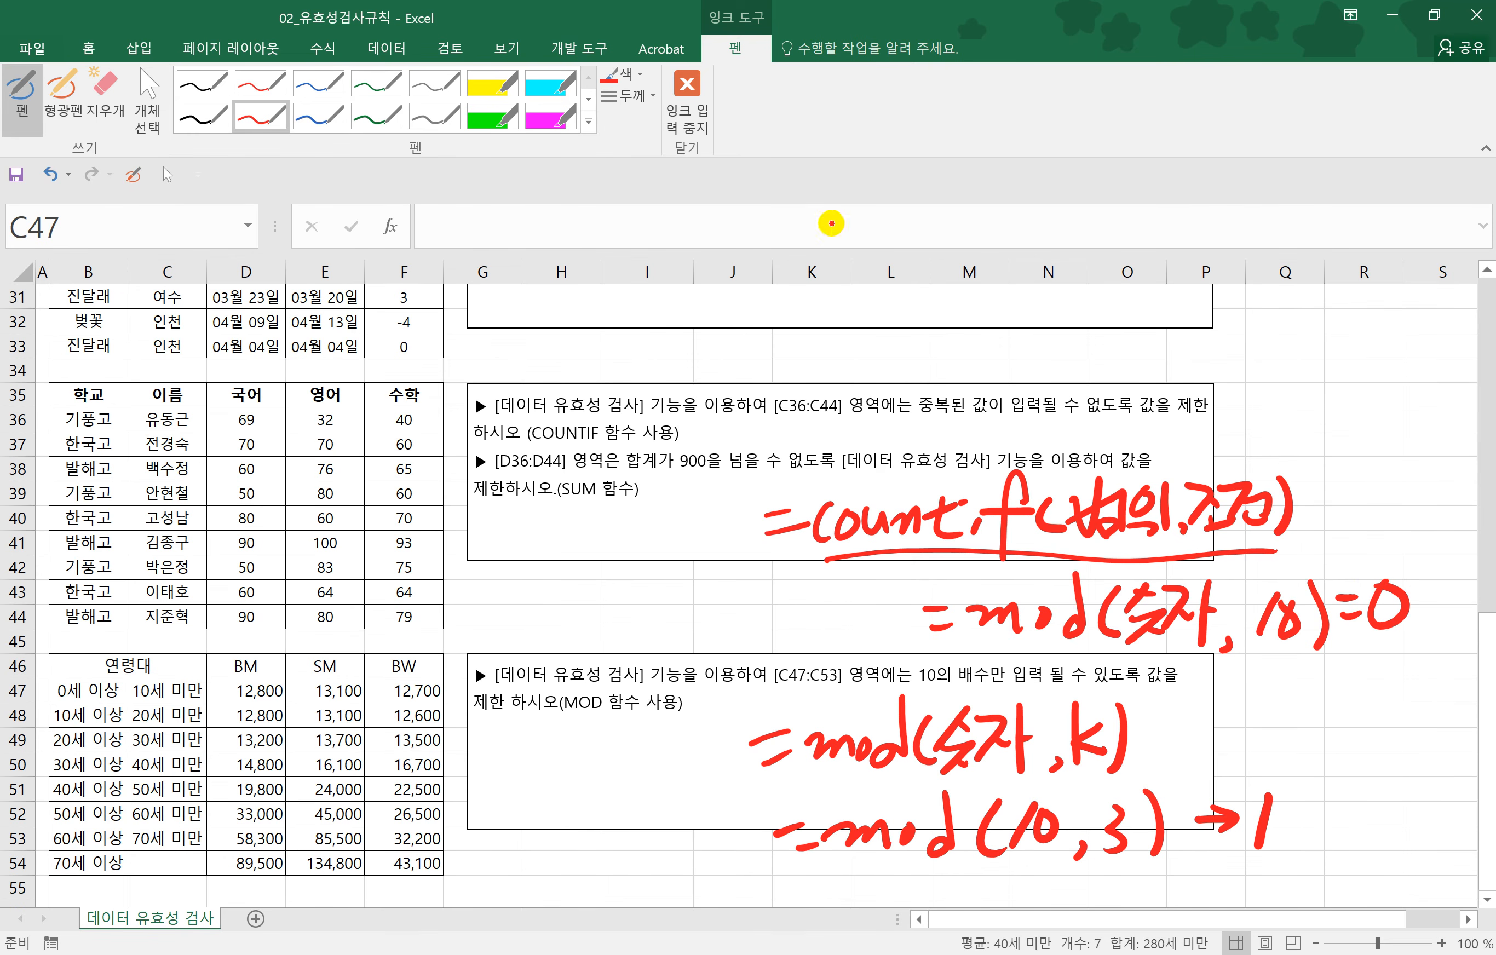
pyautogui.press('Escape')
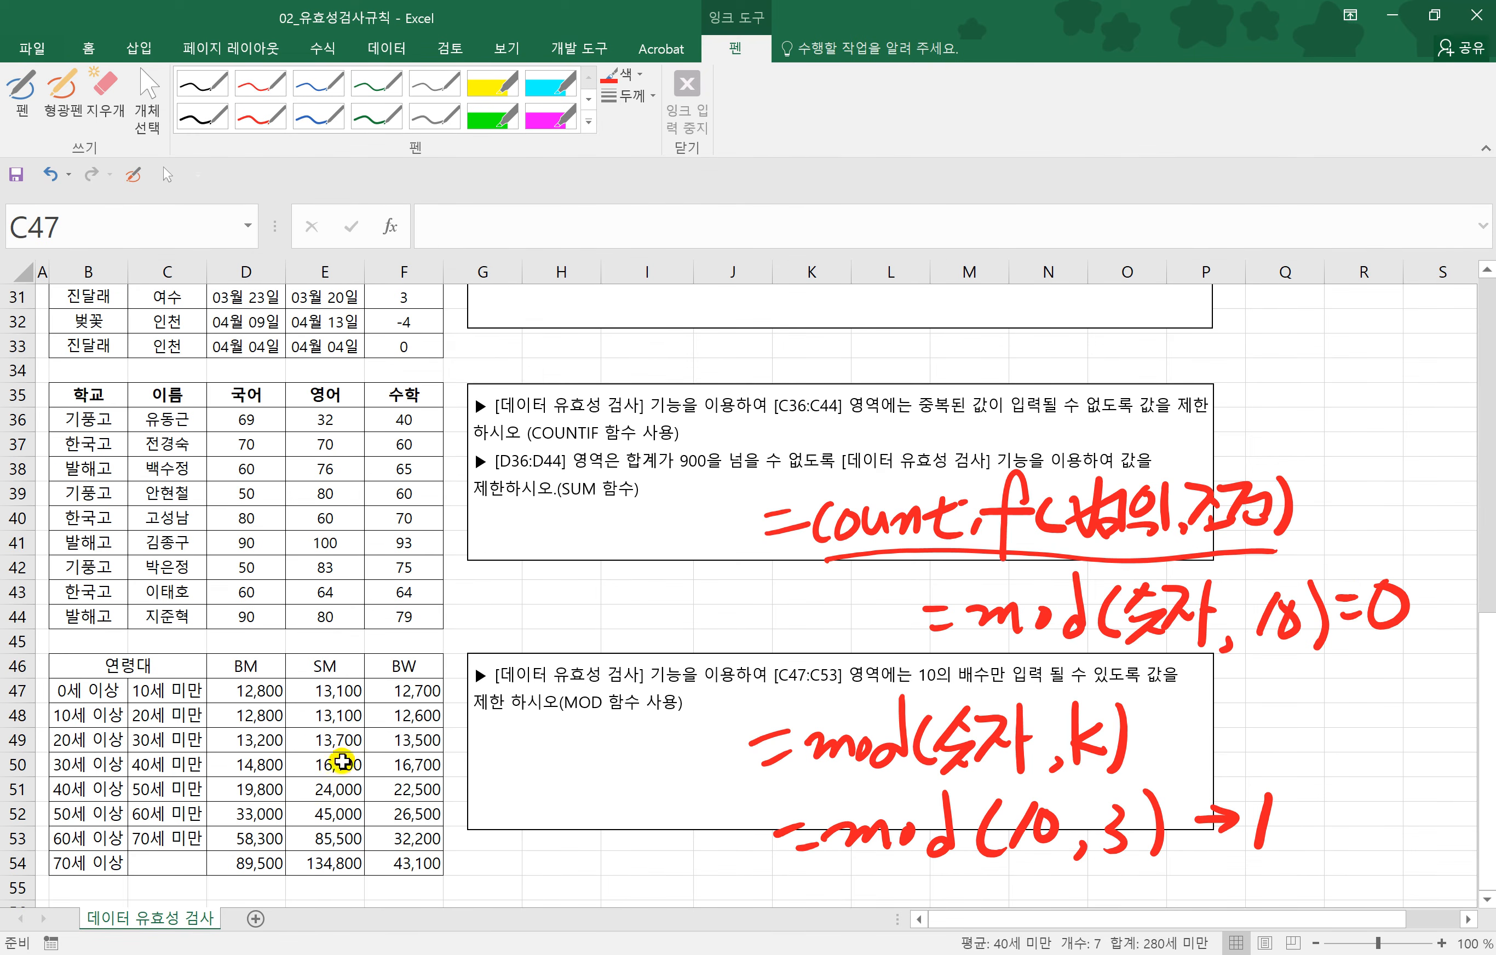
# - Start a data validation rule for the ages in C47:C53 with the custom (사용자 지정) criterion
pyautogui.moveTo(167, 690); pyautogui.dragTo(167, 839)
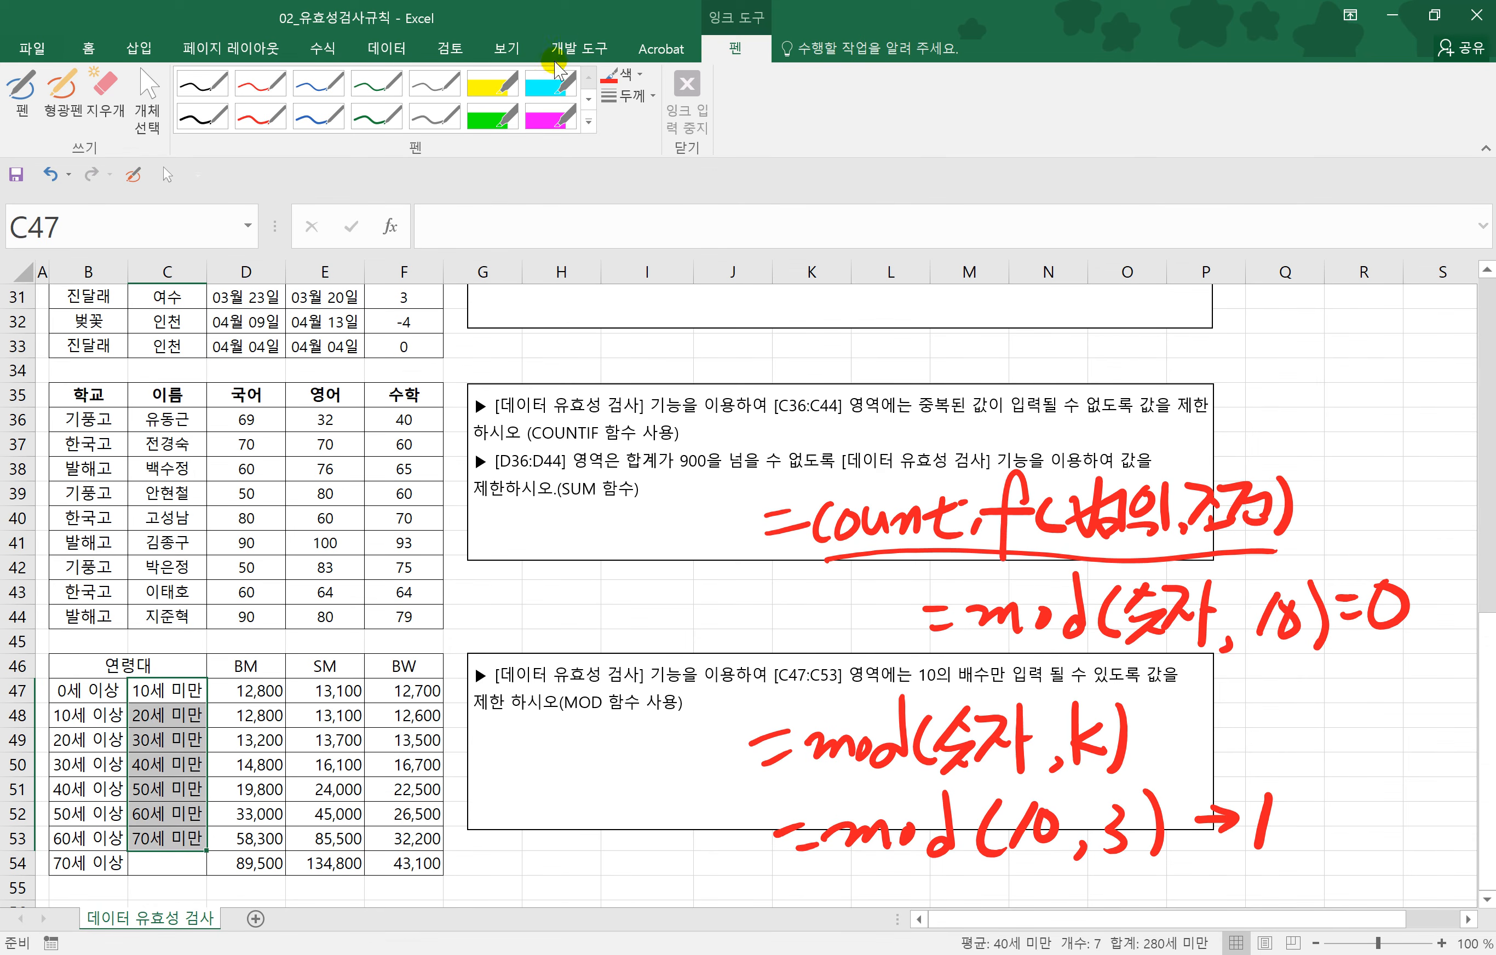
pyautogui.click(398, 48)
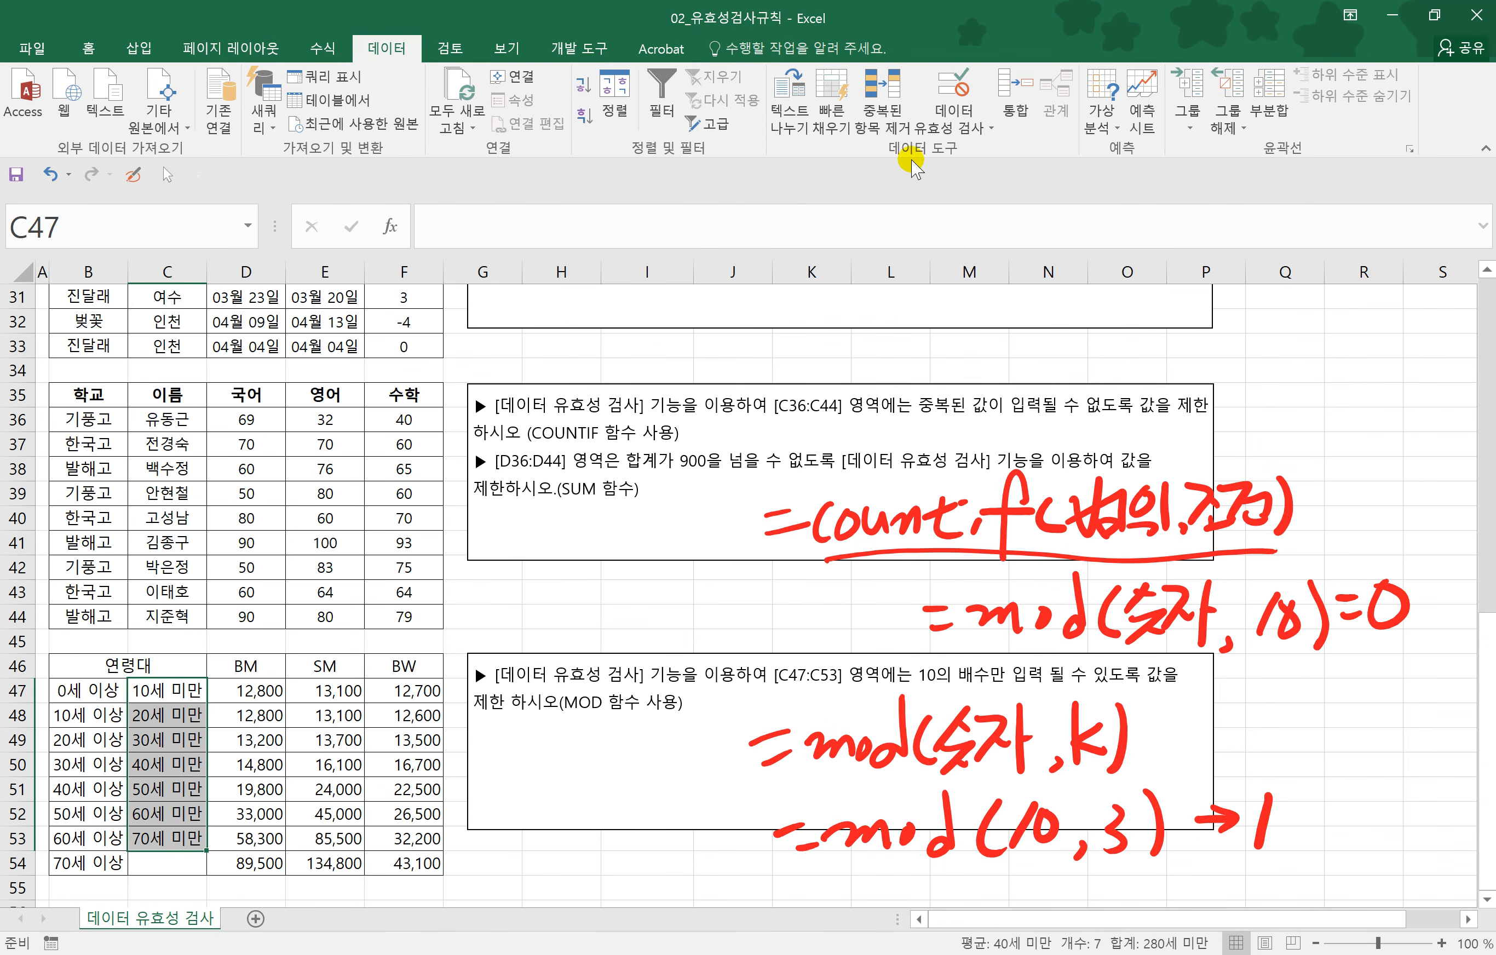
pyautogui.click(971, 129)
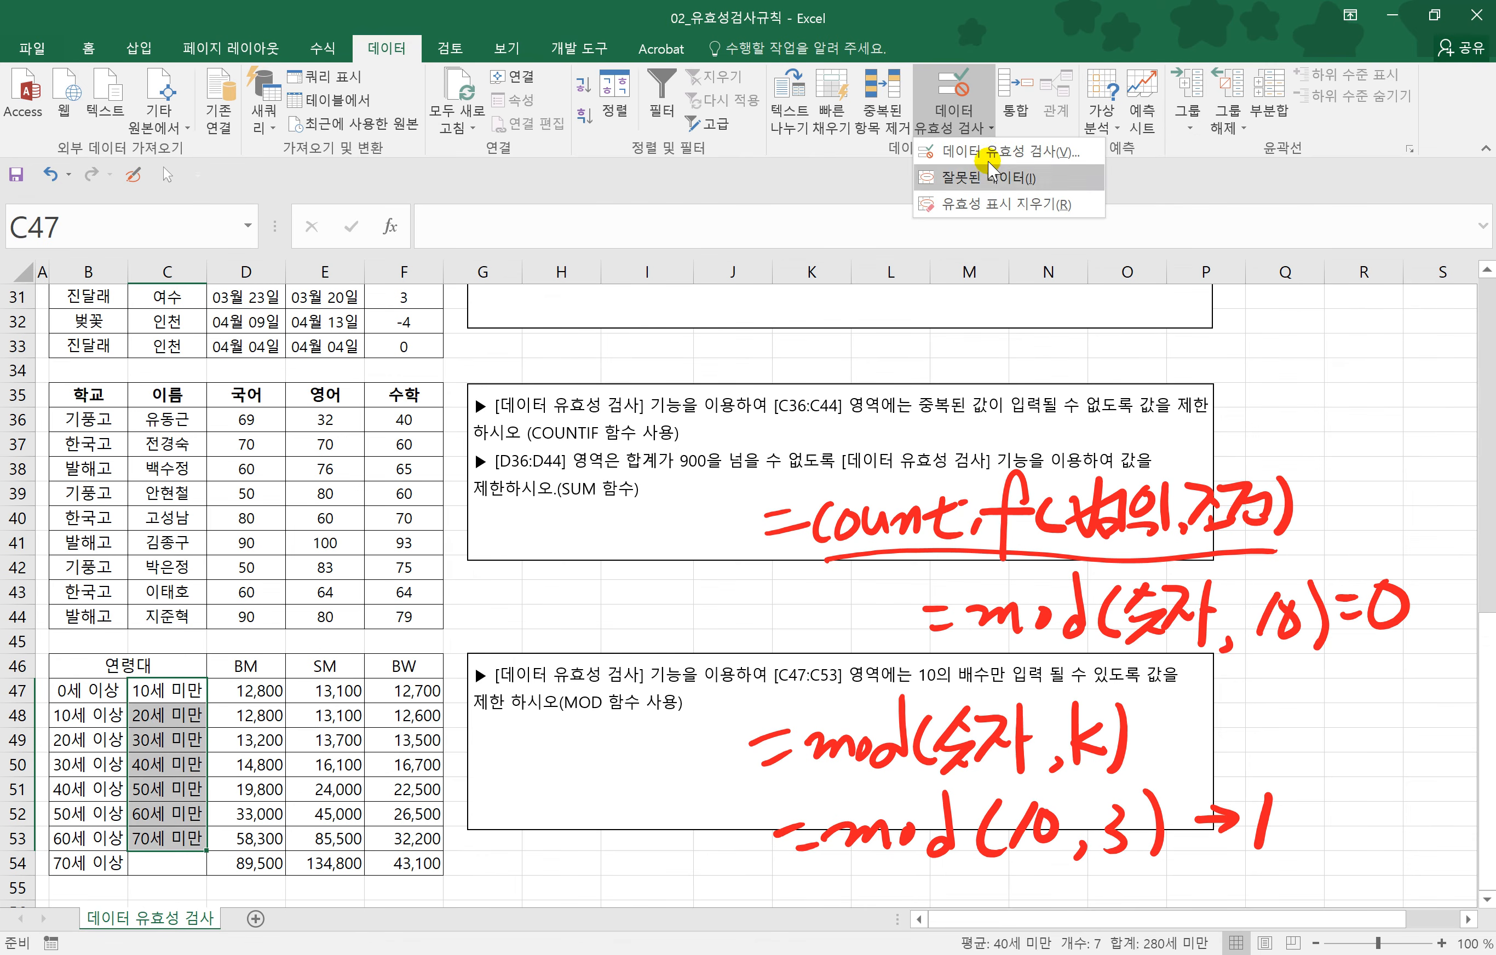
pyautogui.click(981, 152)
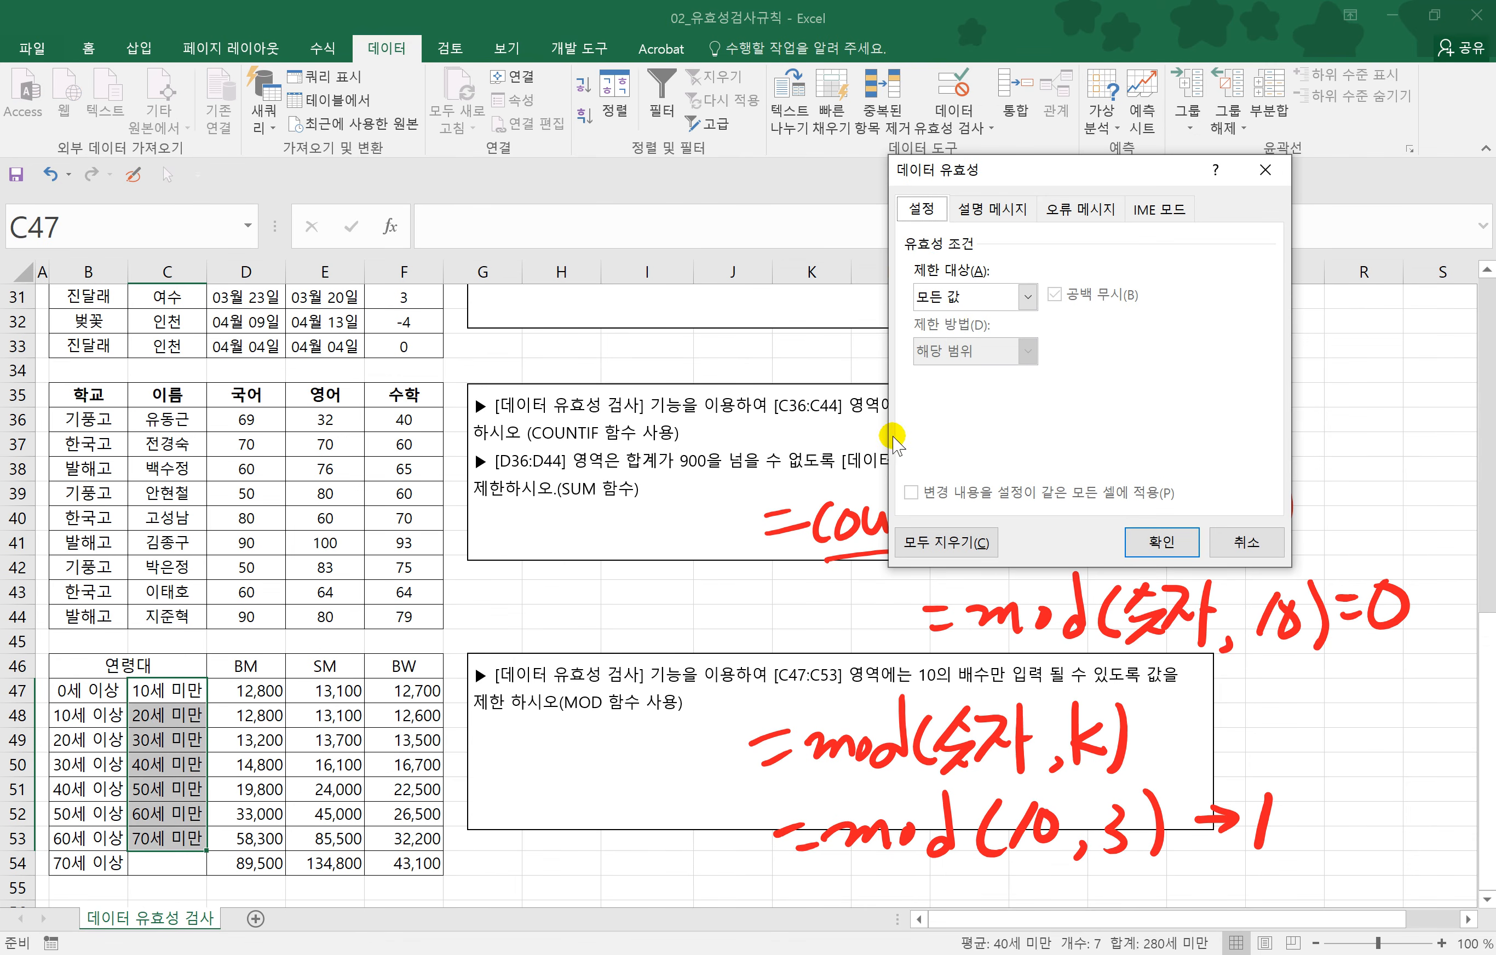
pyautogui.click(948, 296)
pyautogui.click(949, 443)
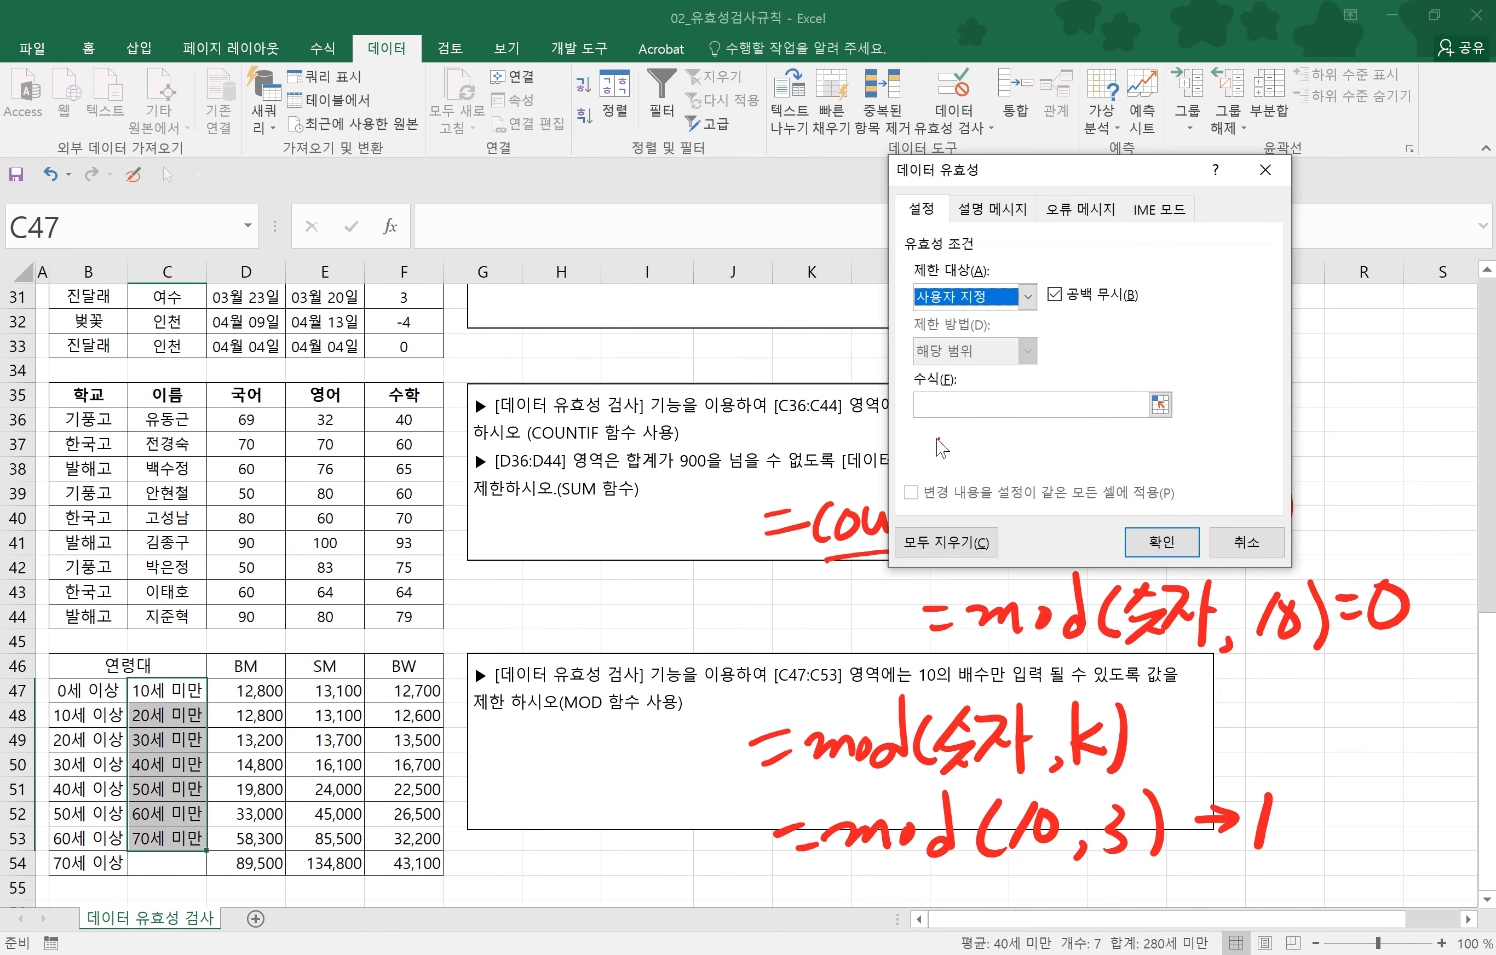
# - Set the C47:C53 rule's formula to =MOD(C47,10)=0 and apply it
pyautogui.click(955, 404)
pyautogui.write('=MOD(')
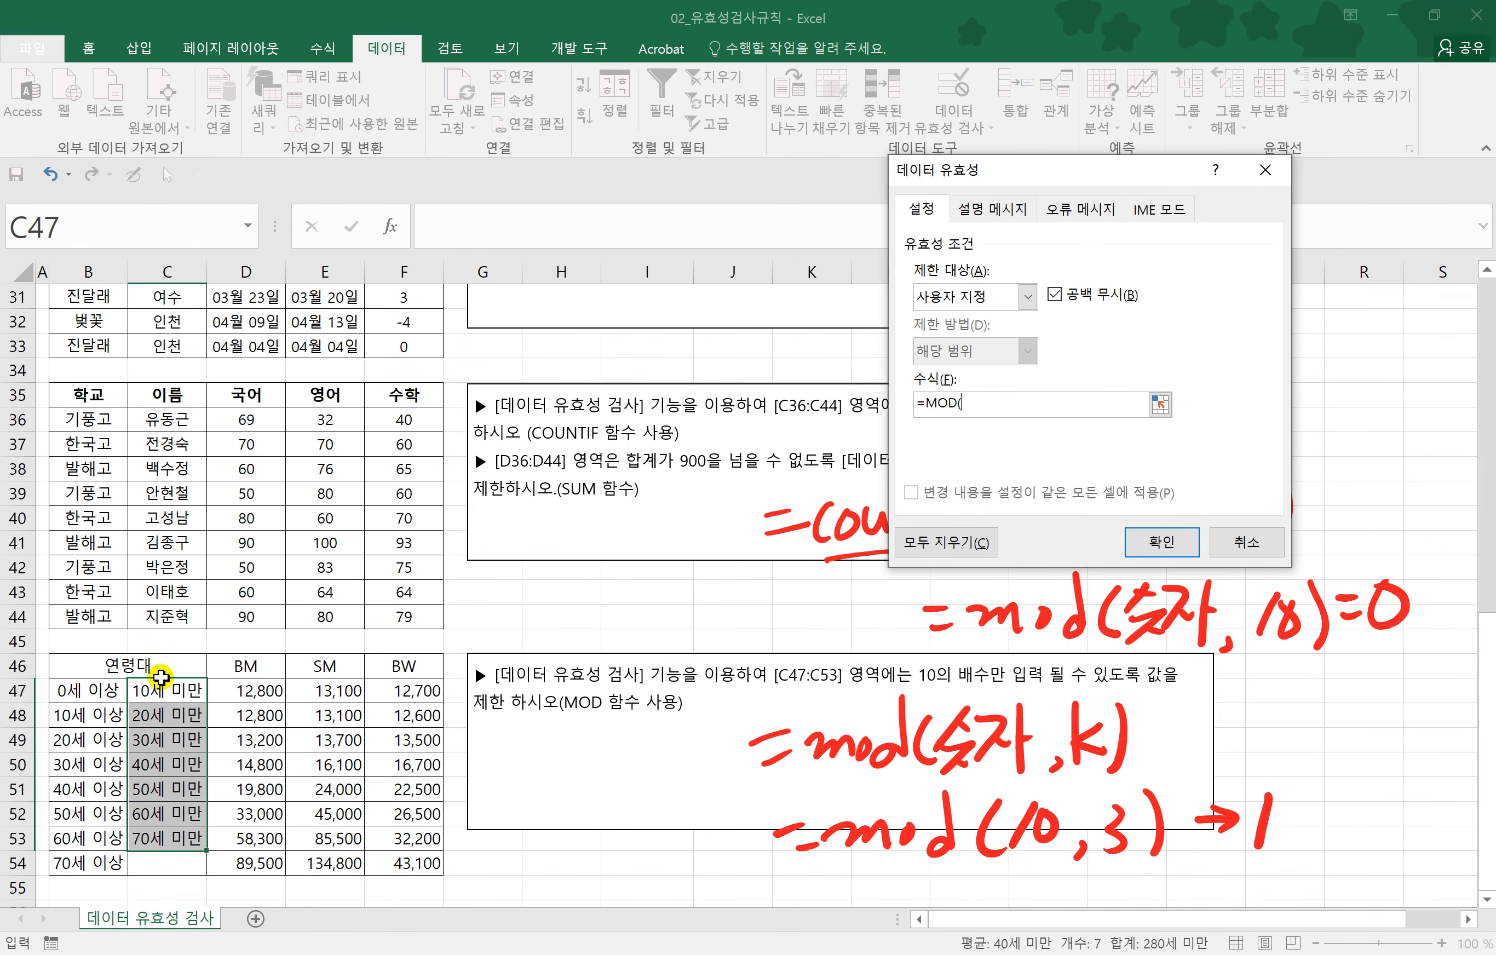
pyautogui.click(158, 689)
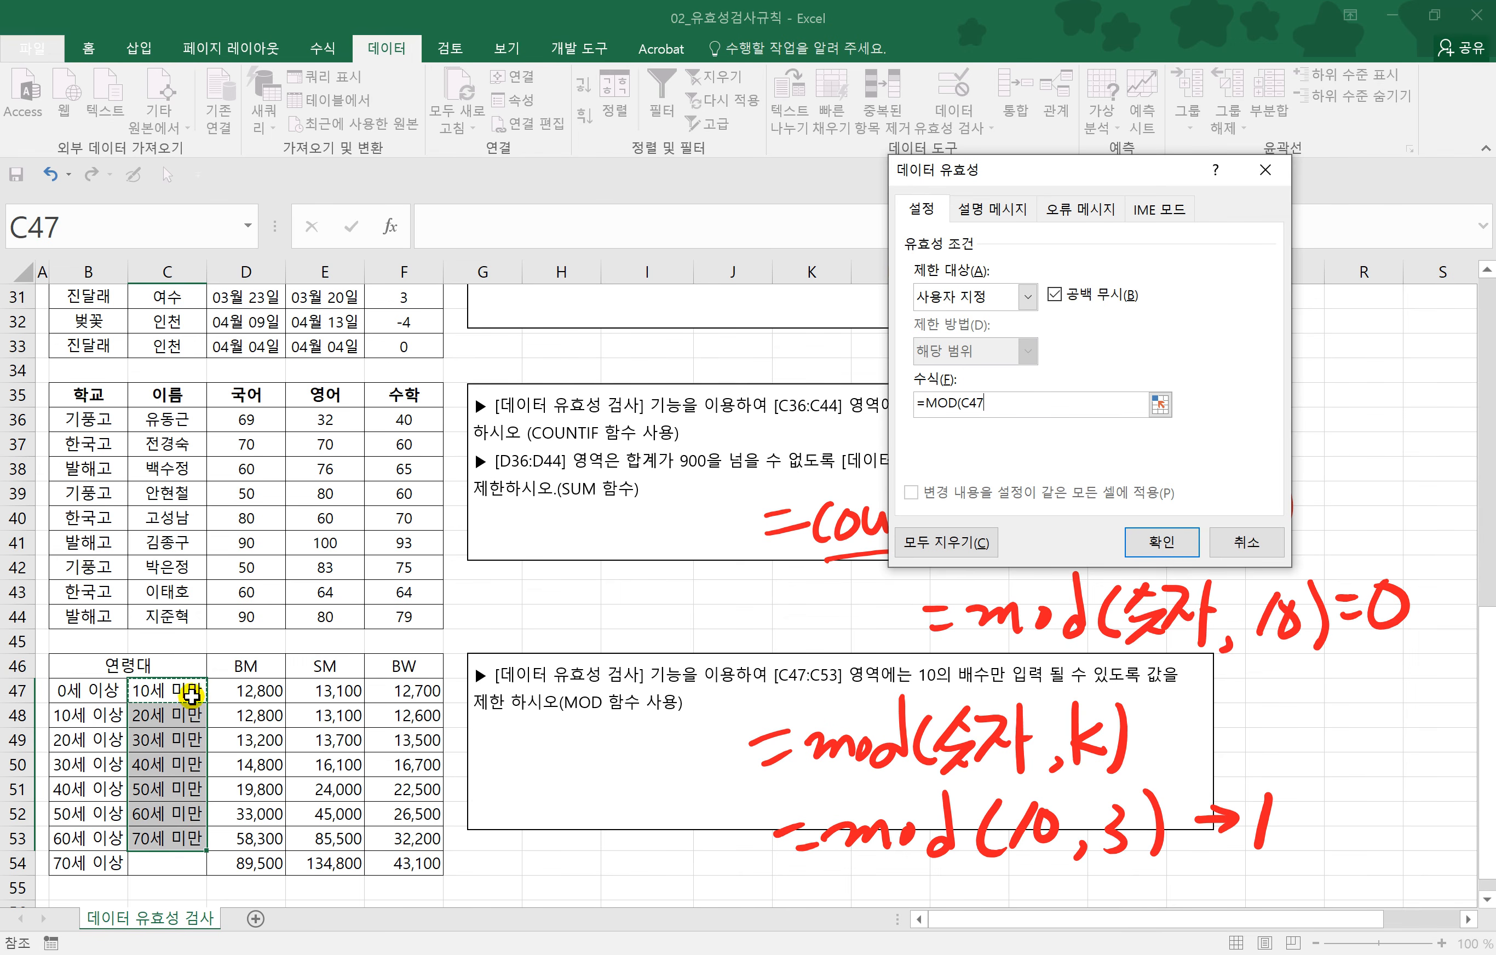
pyautogui.write(',10)=0')
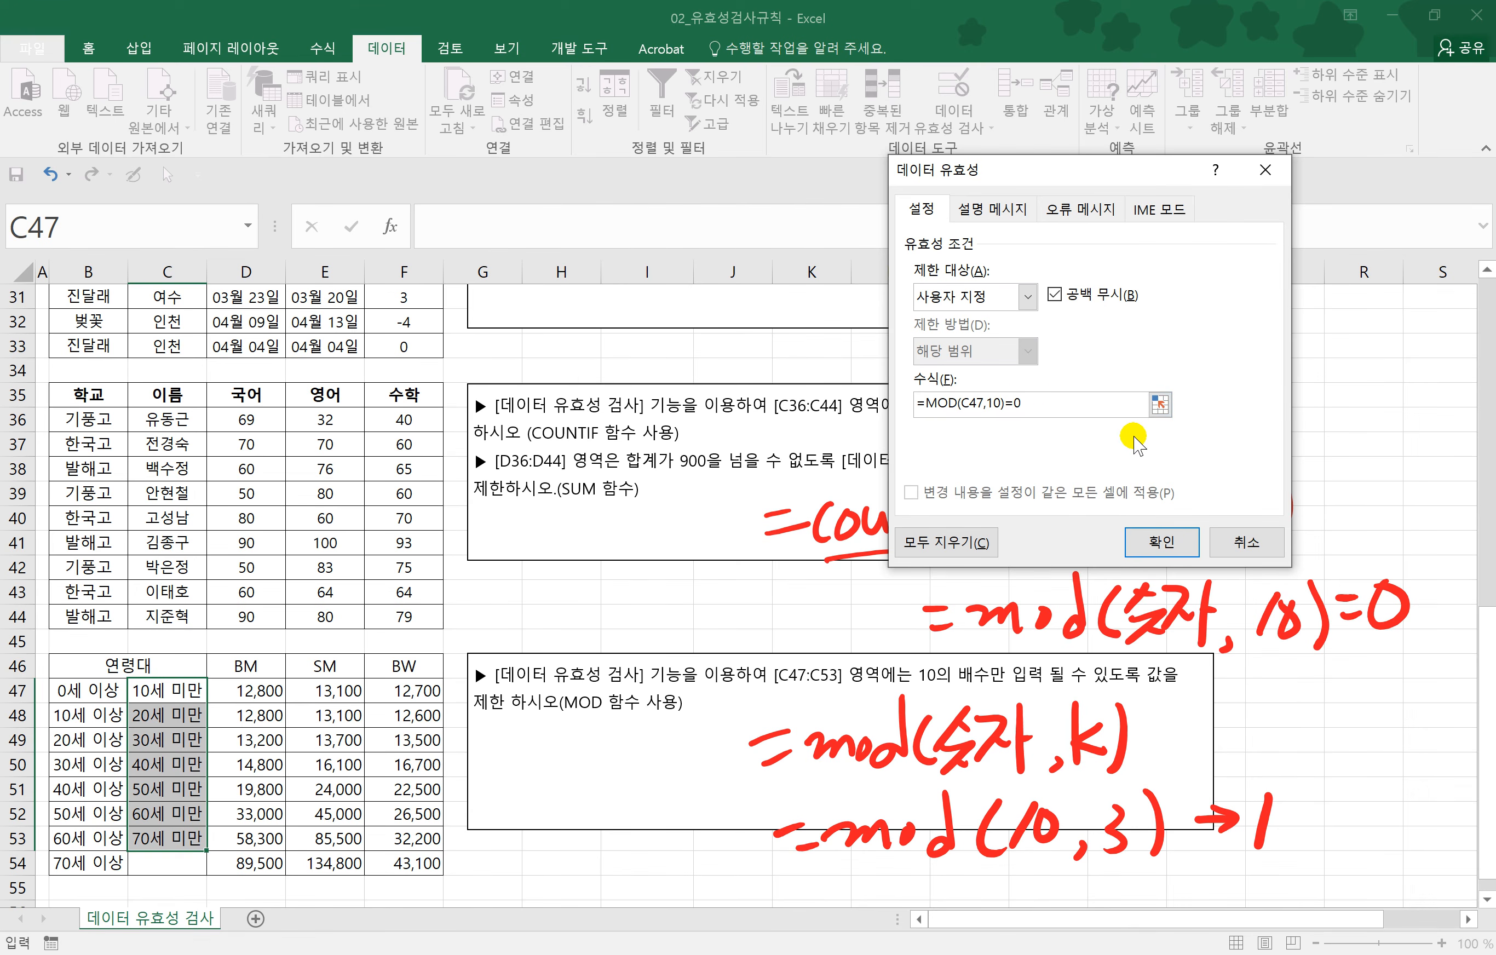
pyautogui.click(1162, 542)
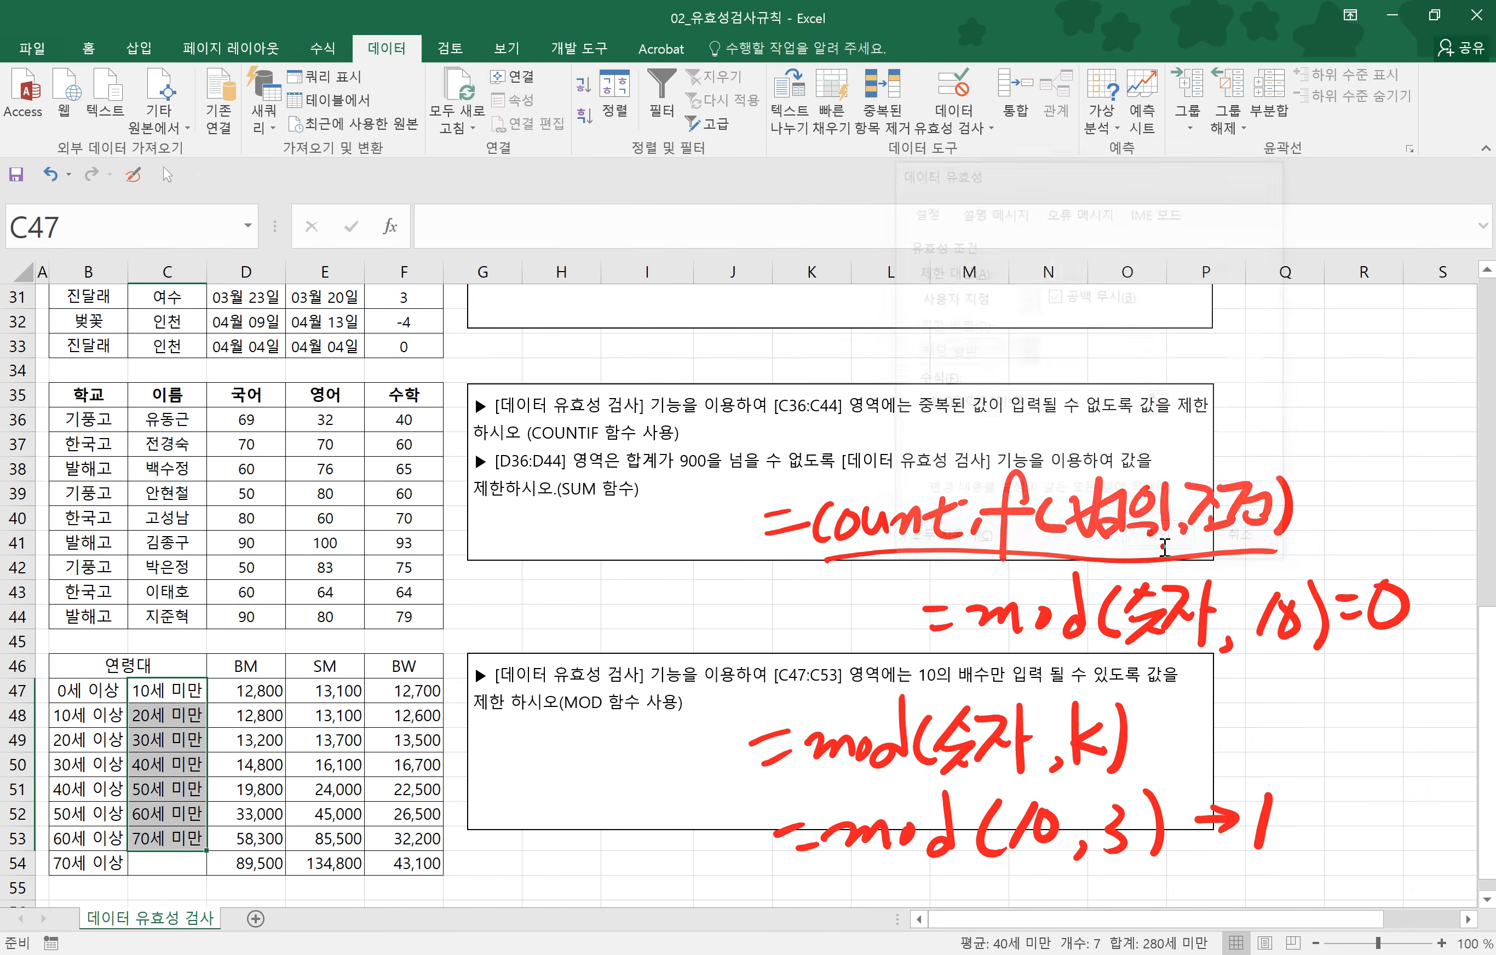
# - Test the multiples-of-10 rule by entering 80 in C47, and undo that entry
pyautogui.click(169, 698)
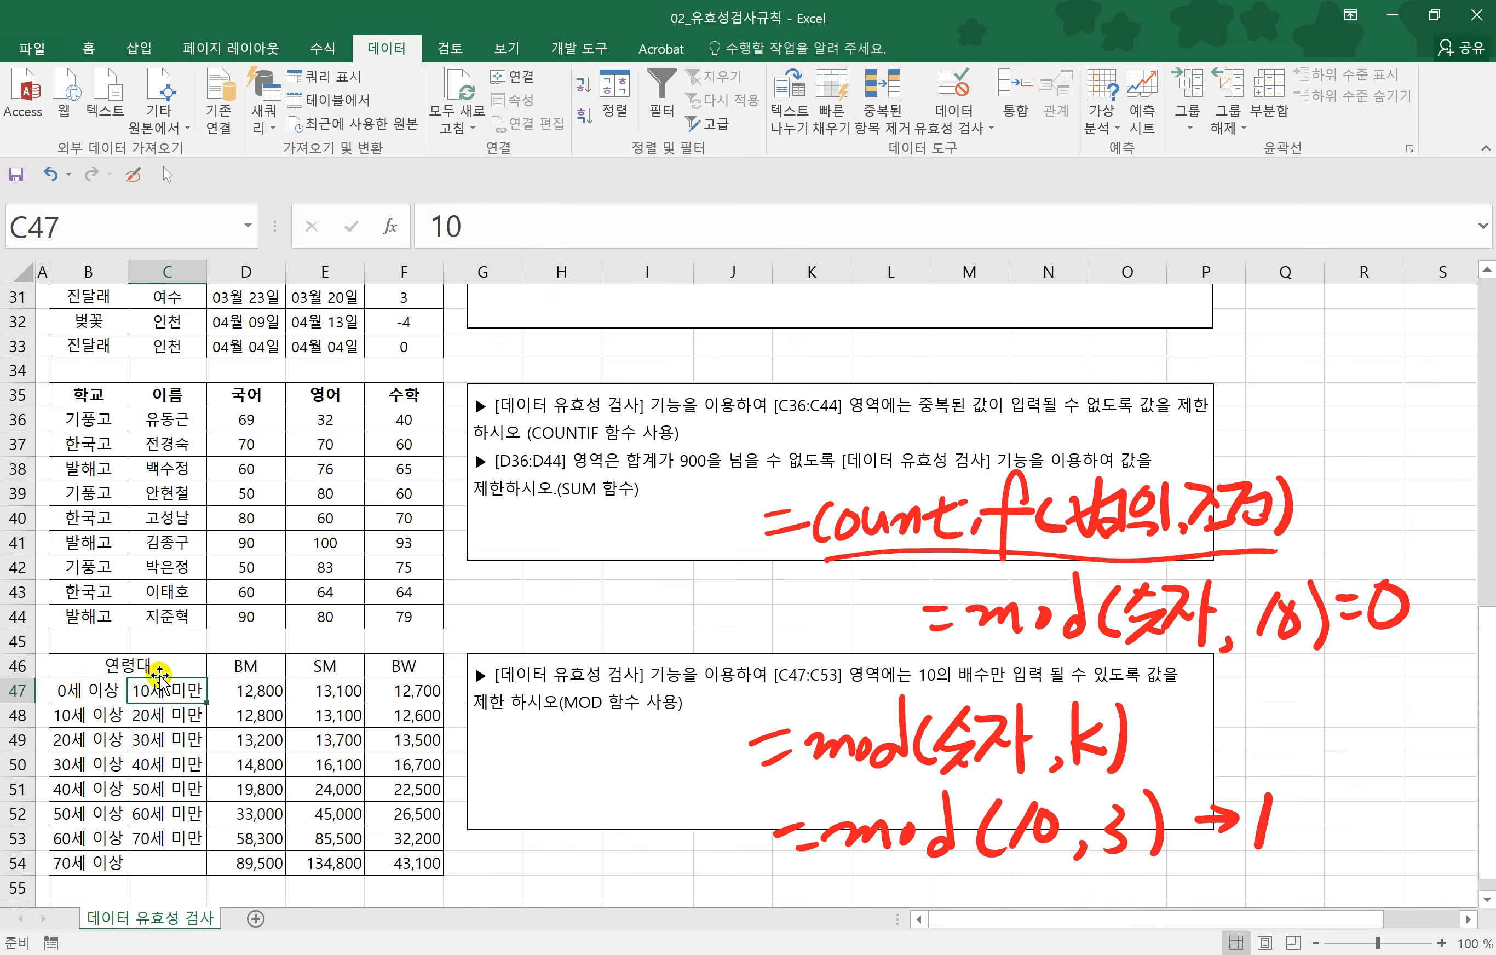
pyautogui.write('80')
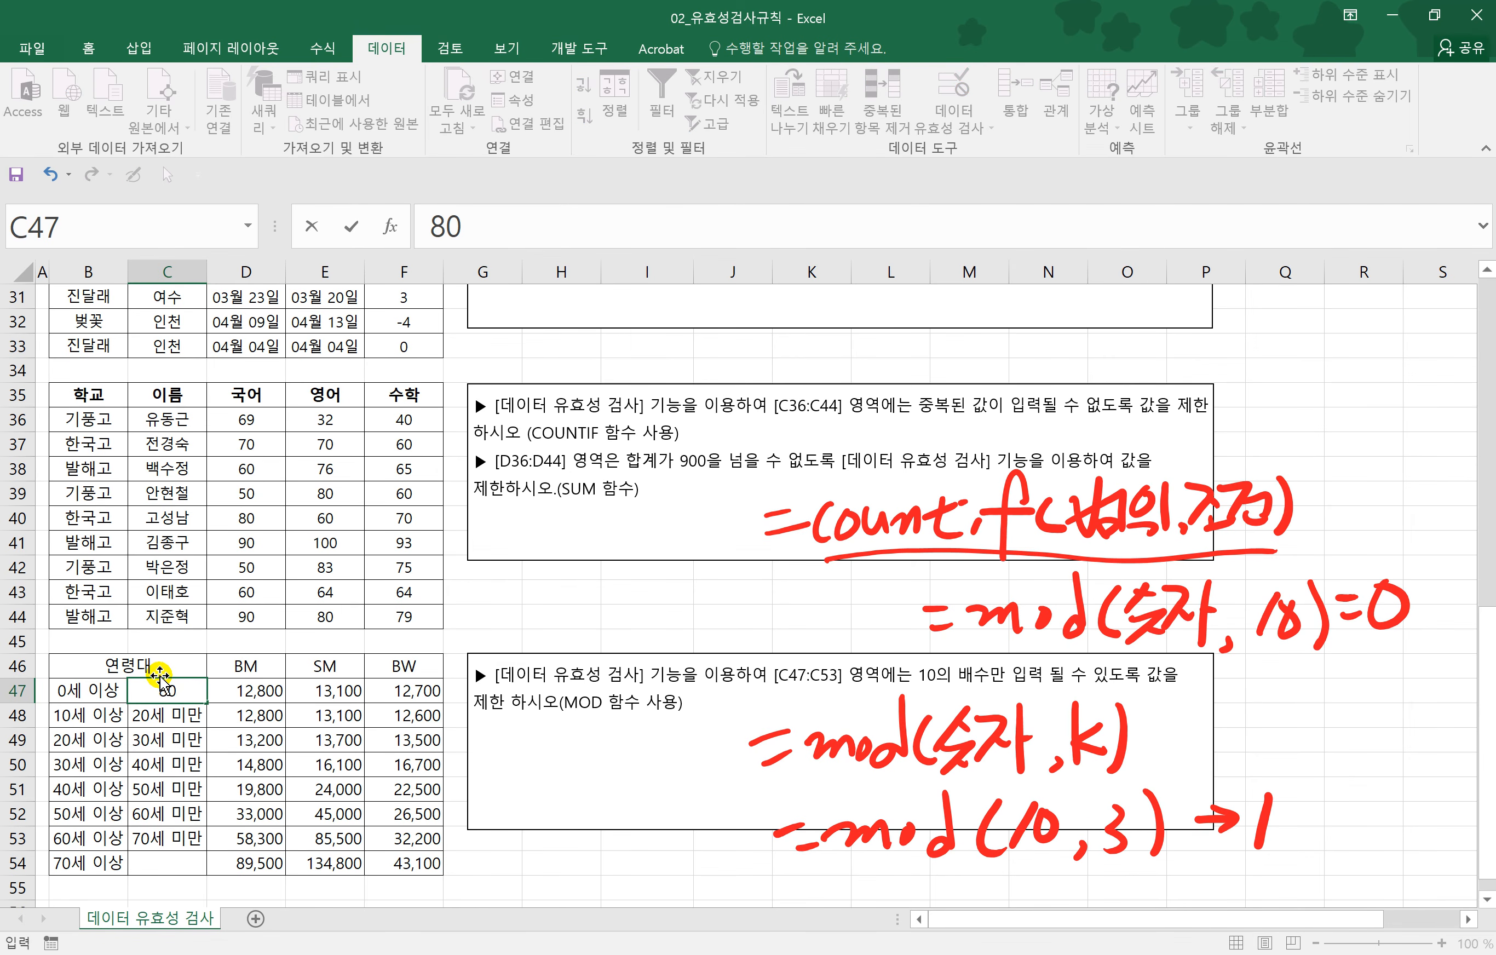
pyautogui.press('Return')
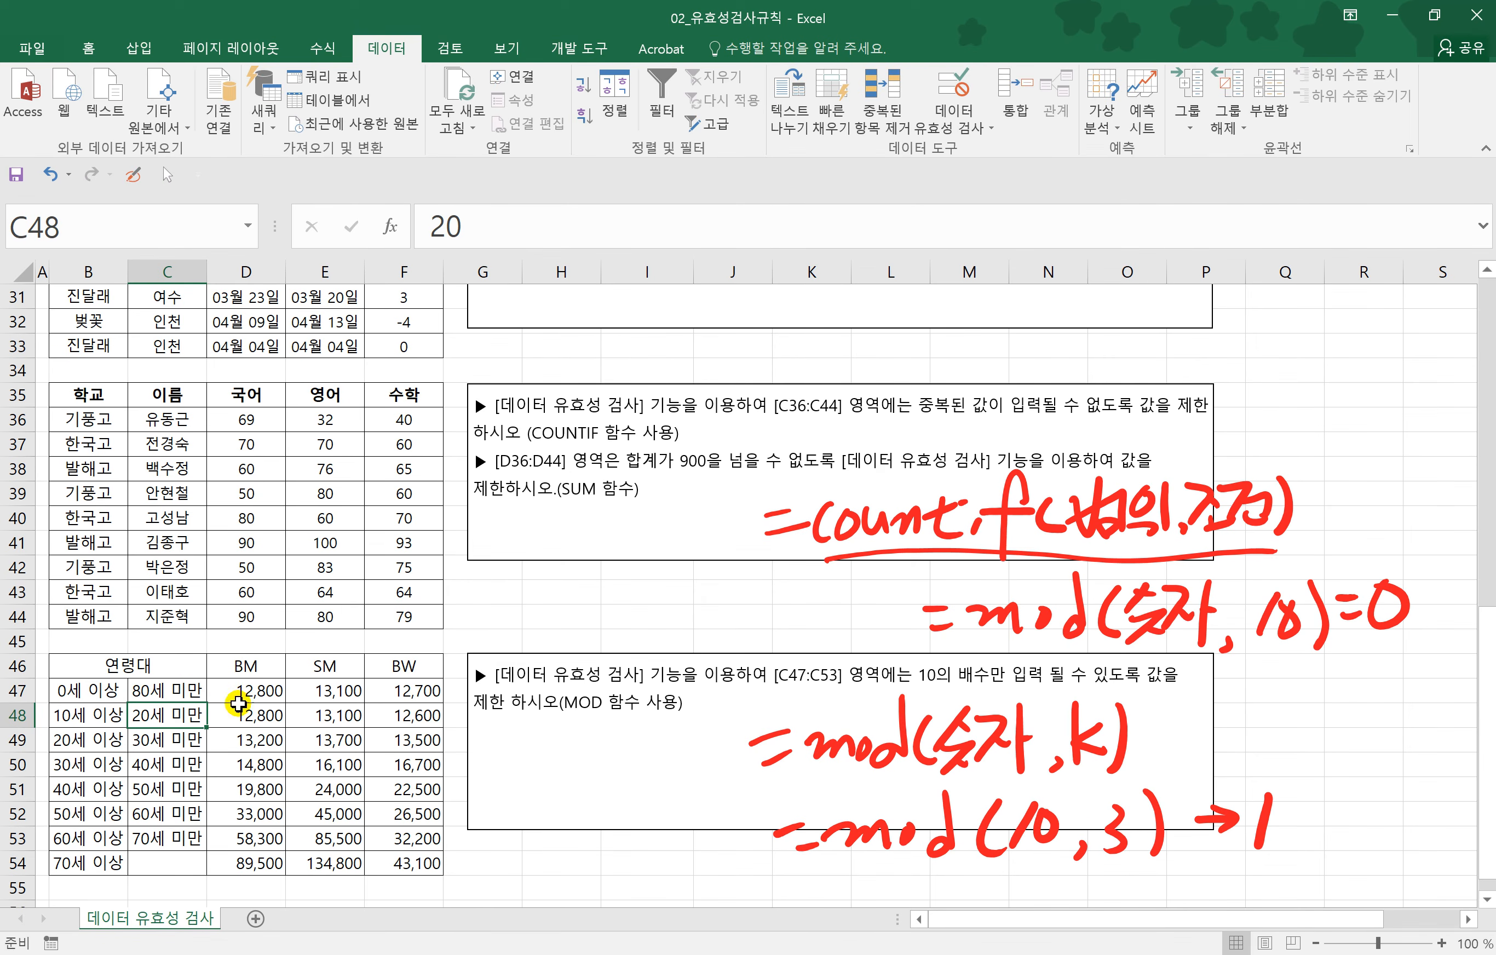
pyautogui.hotkey('ctrl', 'z')
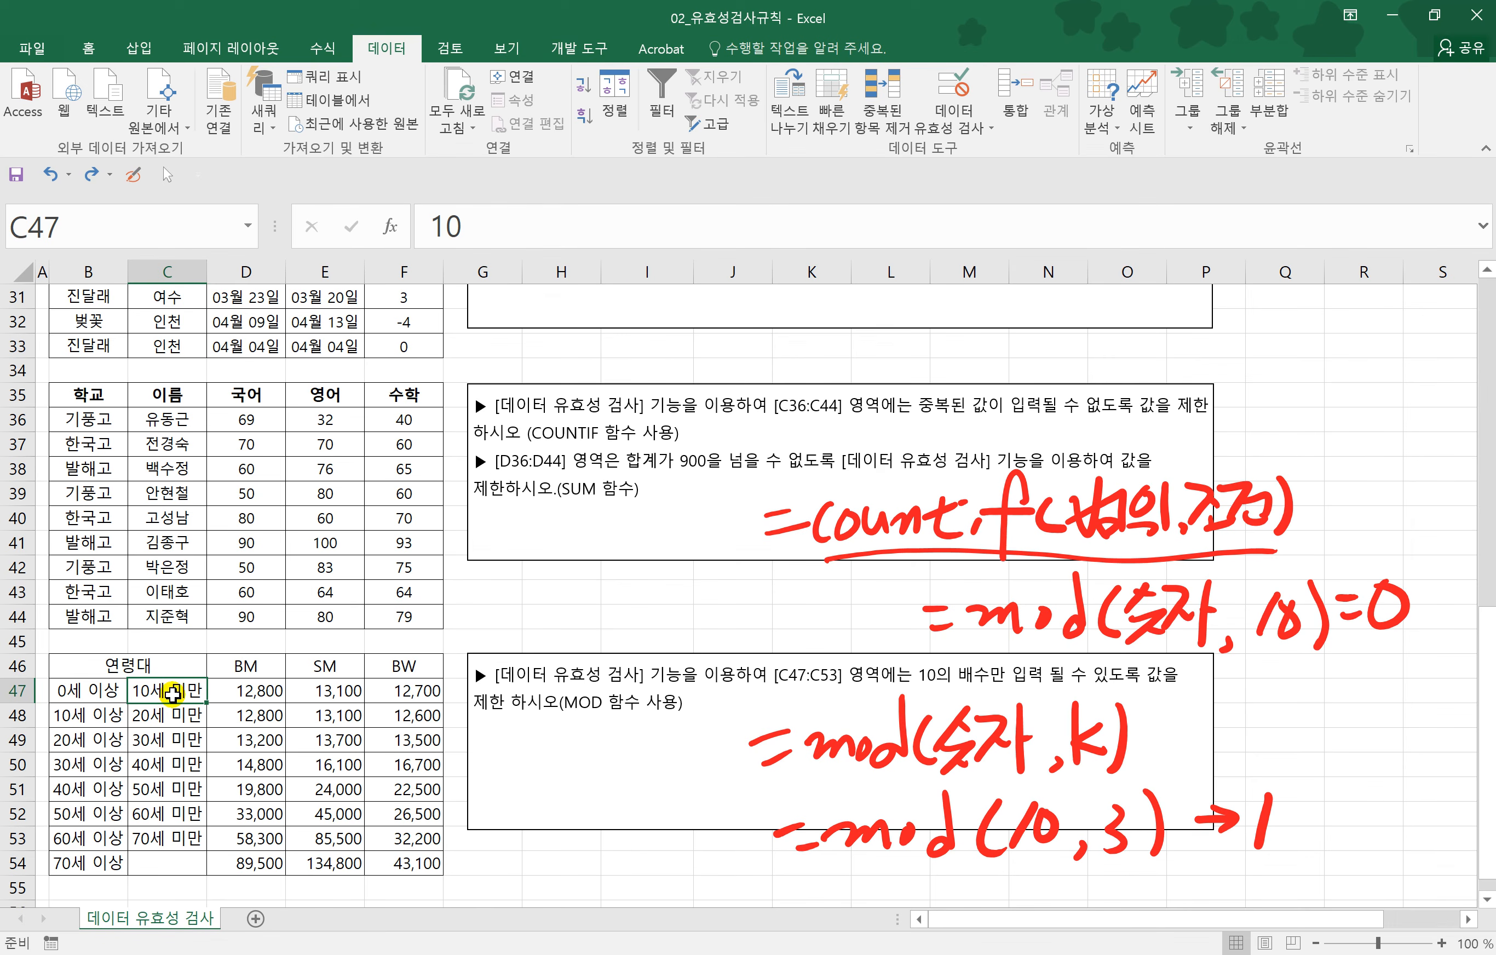
# - Try entering 81 in C47 to test the rule with a non-multiple of 10, and cancel the entry
pyautogui.write('81')
pyautogui.press('Return')
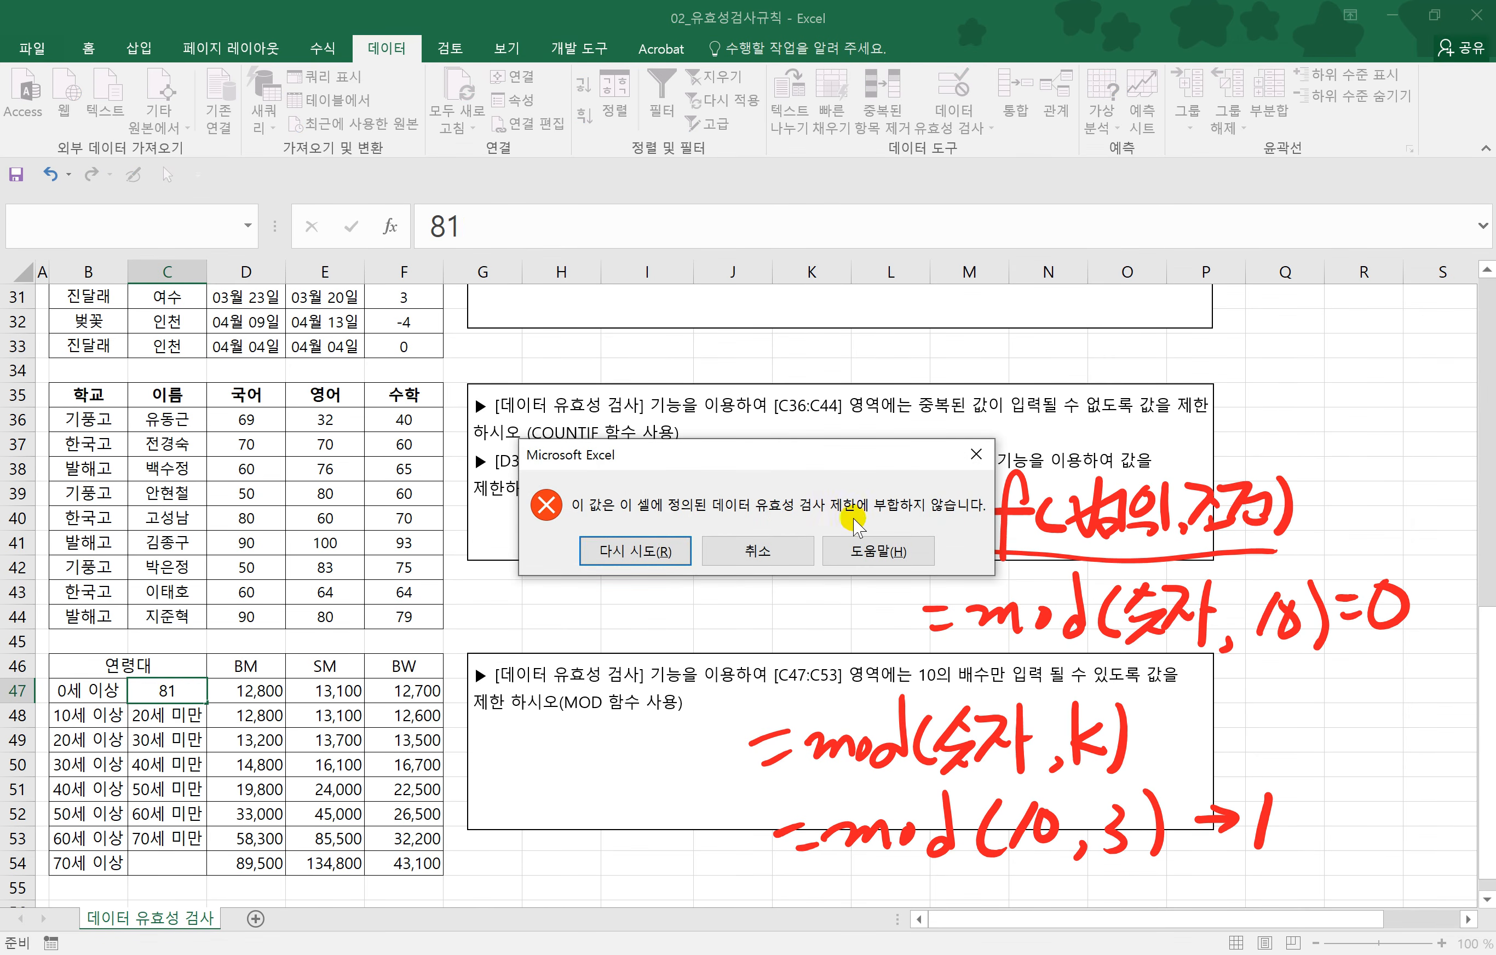
pyautogui.click(752, 553)
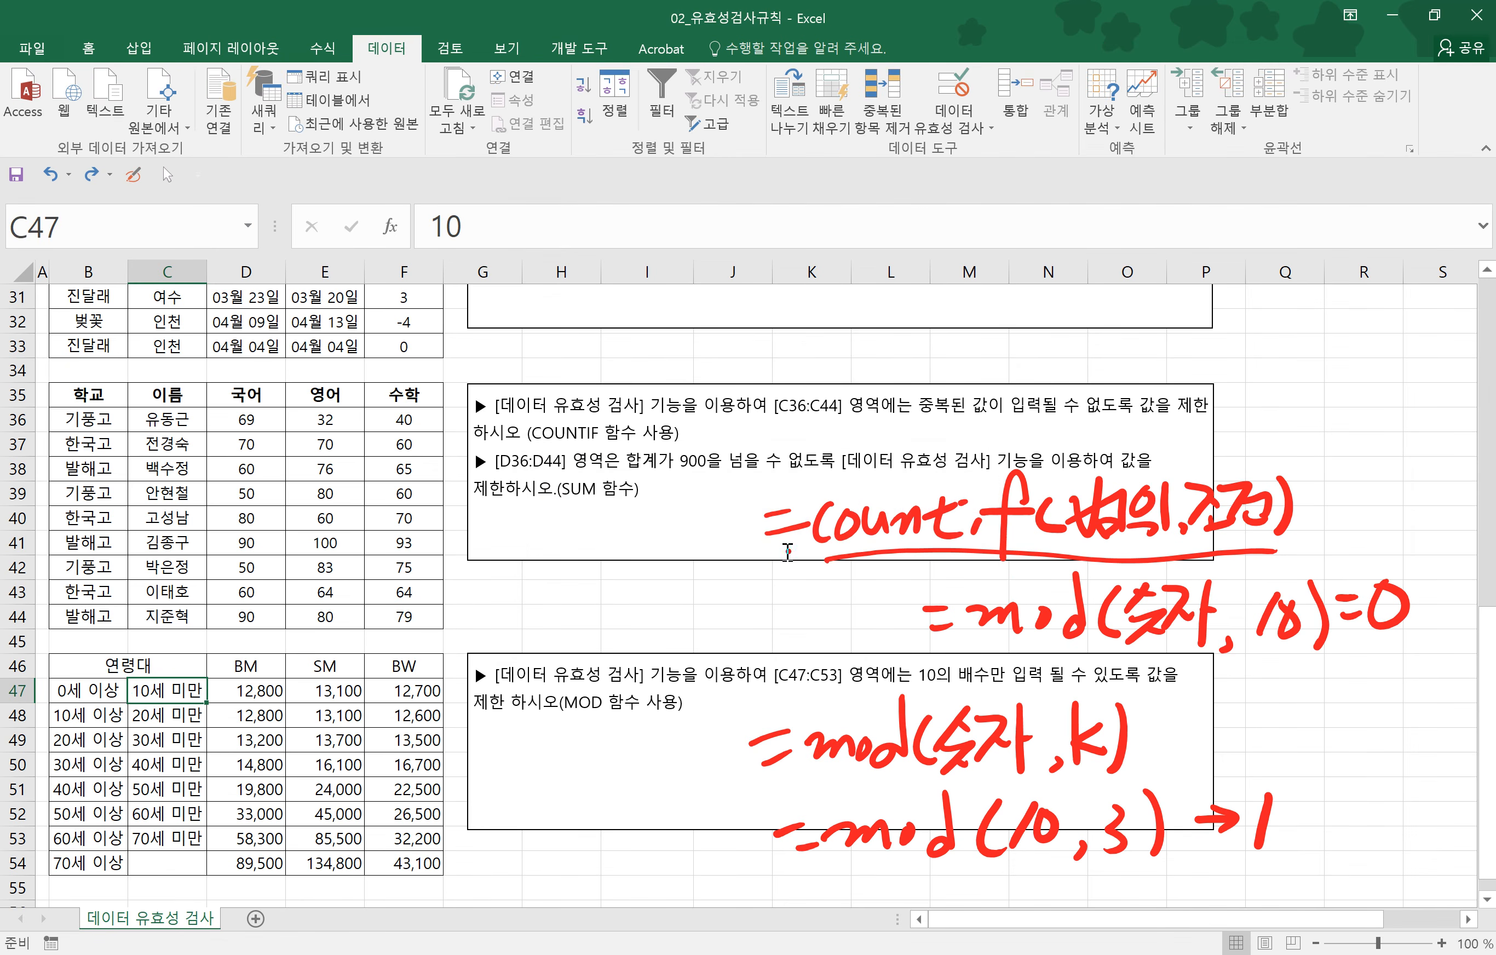